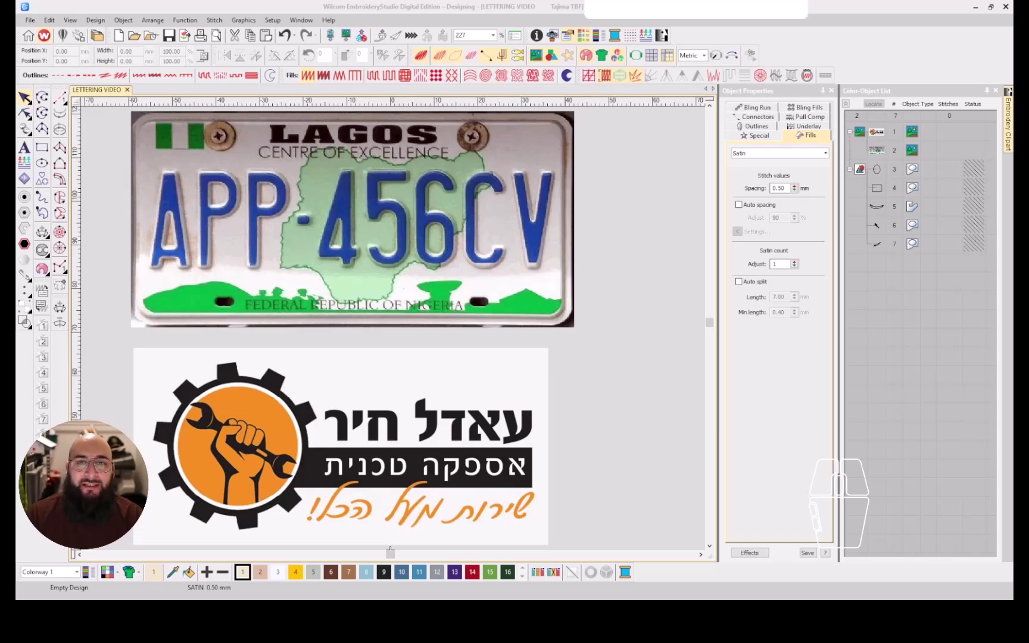
Digitize a straight vertical satin column about 9 mm wide with Column A in the empty area beside the license plate
scroll(365, 370, left, 1)
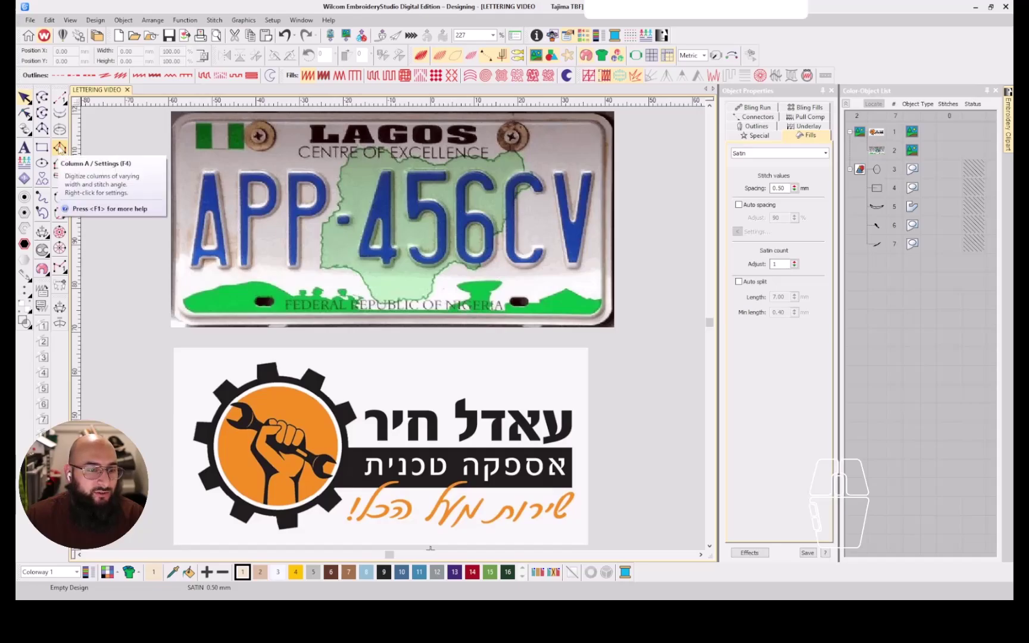
click(60, 147)
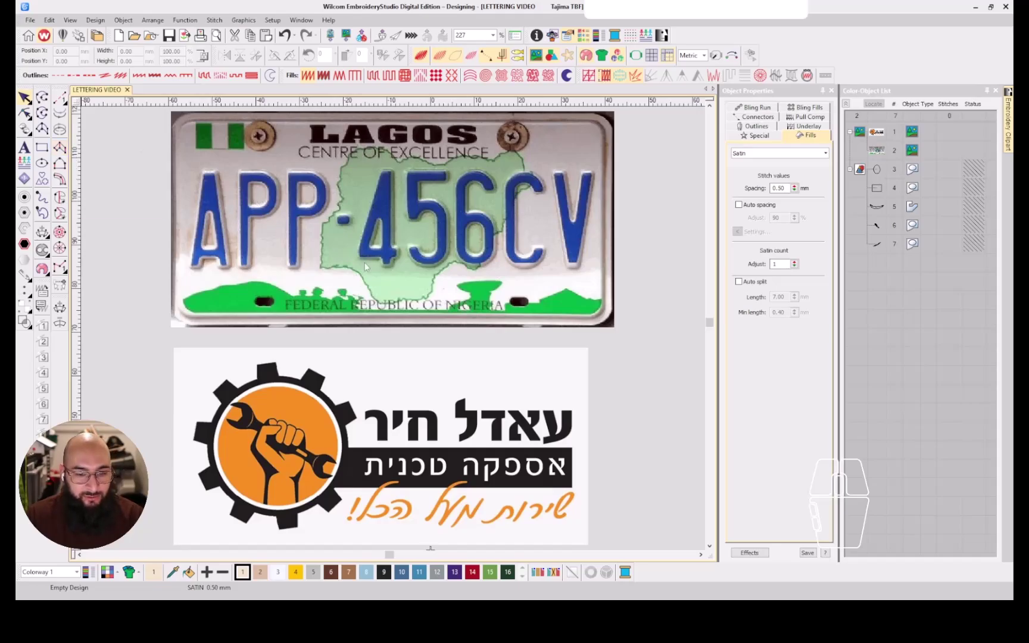
scroll(678, 304, down, 1)
scroll(411, 325, up, 1)
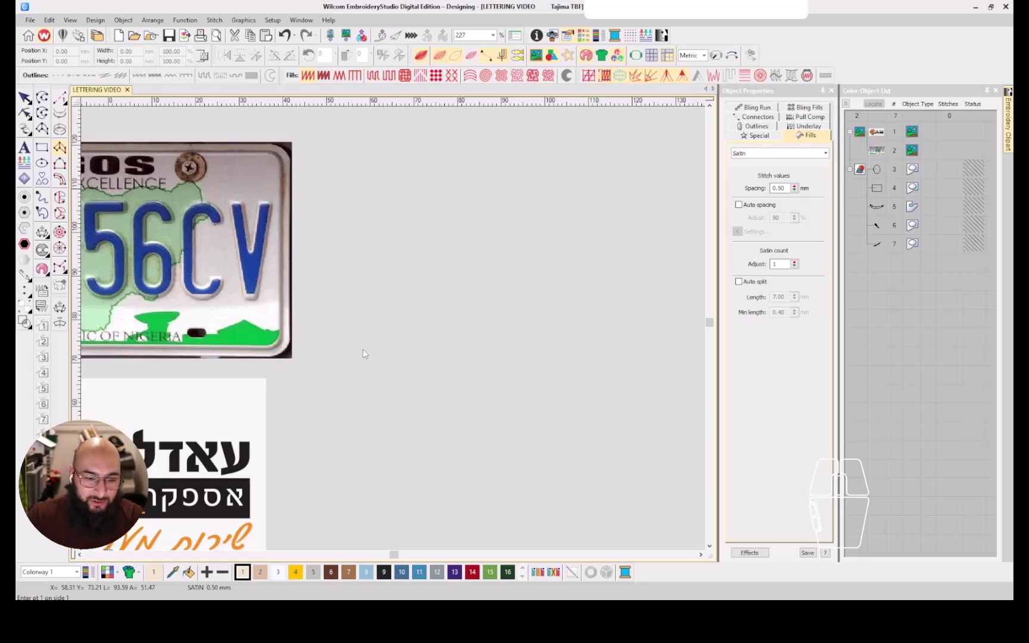
click(362, 349)
click(403, 350)
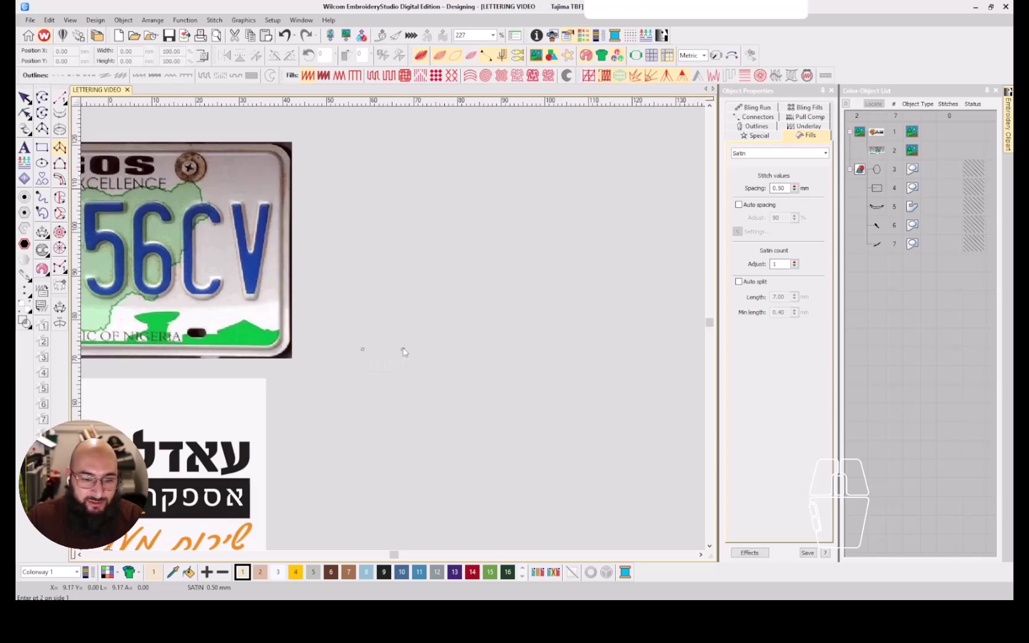
click(404, 264)
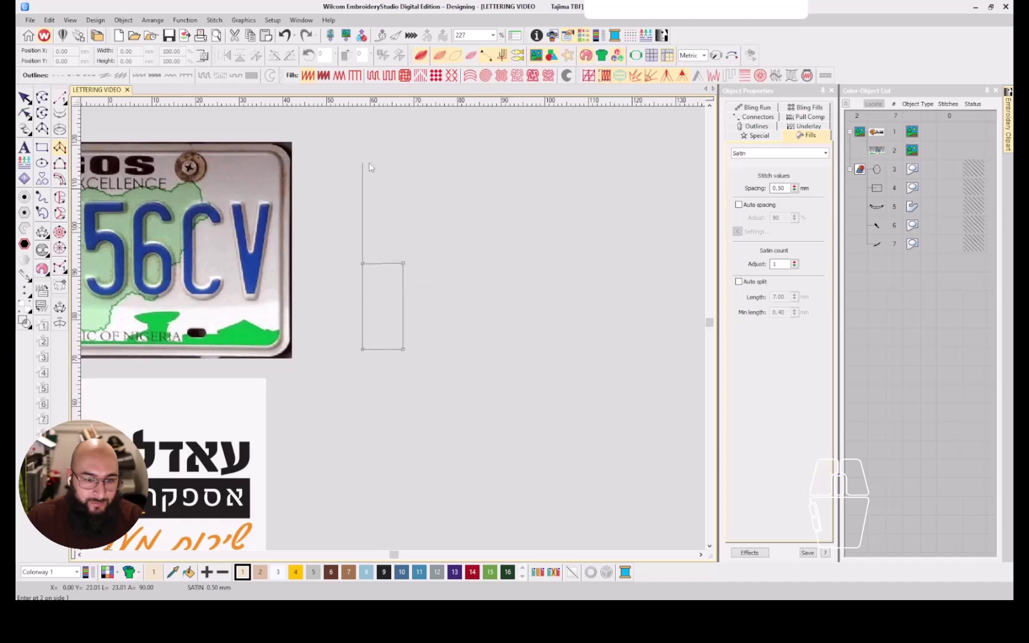
click(362, 162)
click(403, 161)
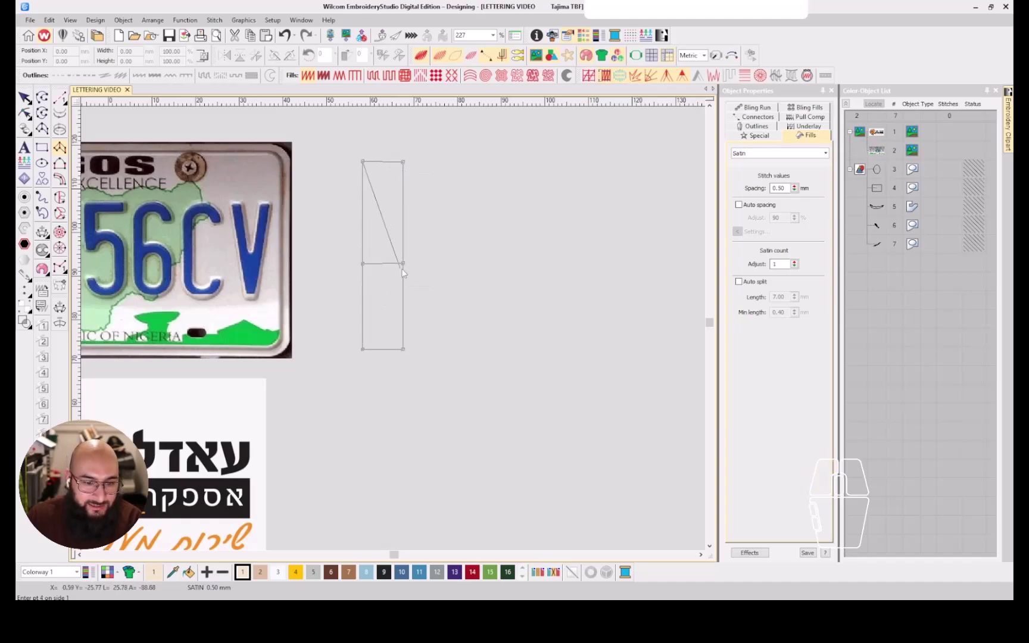
Extend the column with a flared head that tapers to a single point like an arrowhead, and finish the satin object
scroll(390, 207, up, 2)
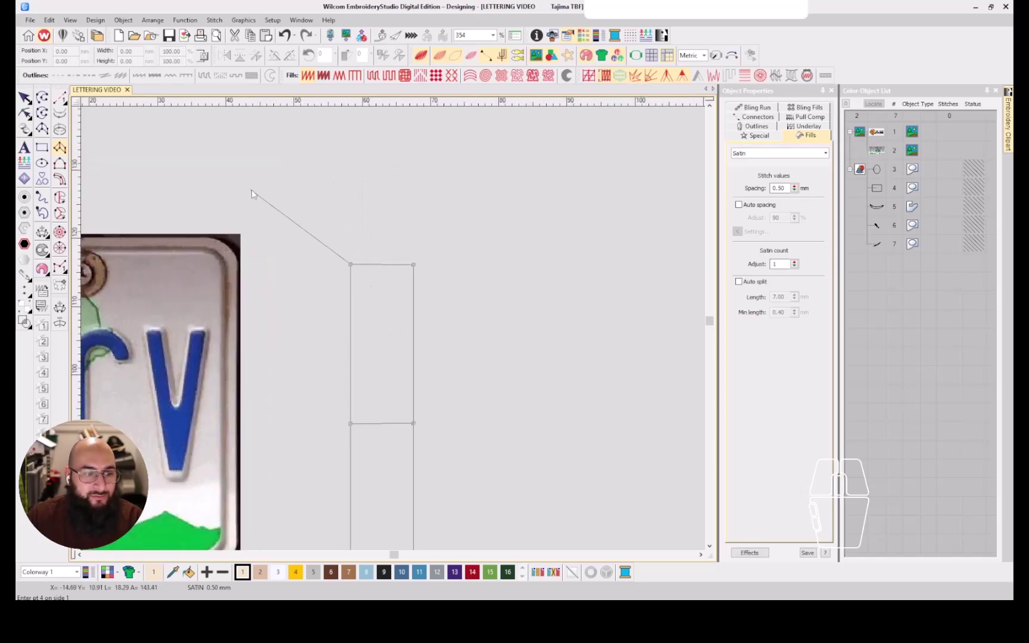
click(301, 191)
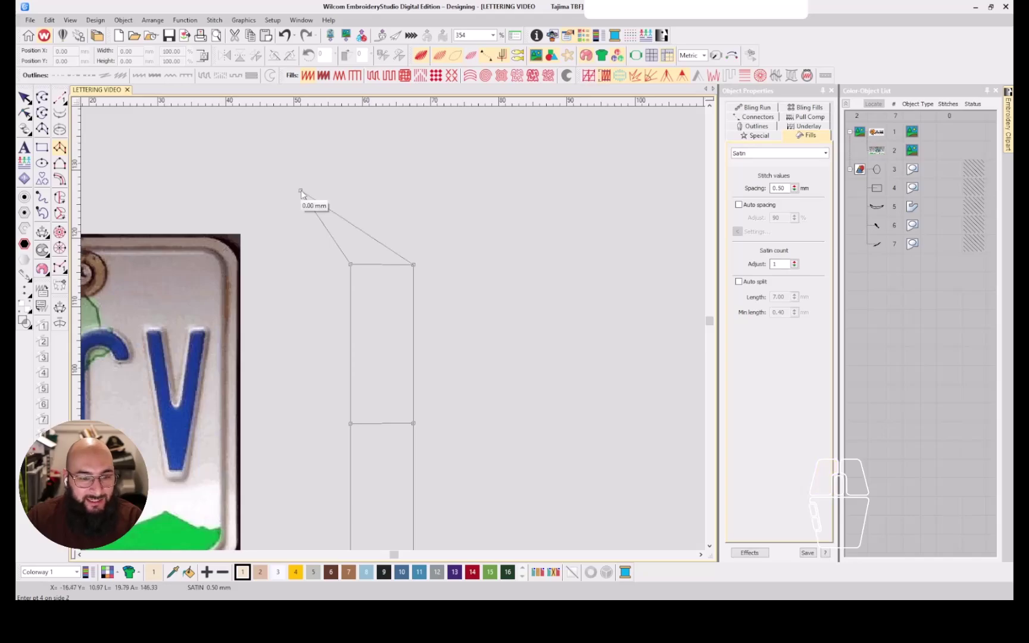
click(482, 195)
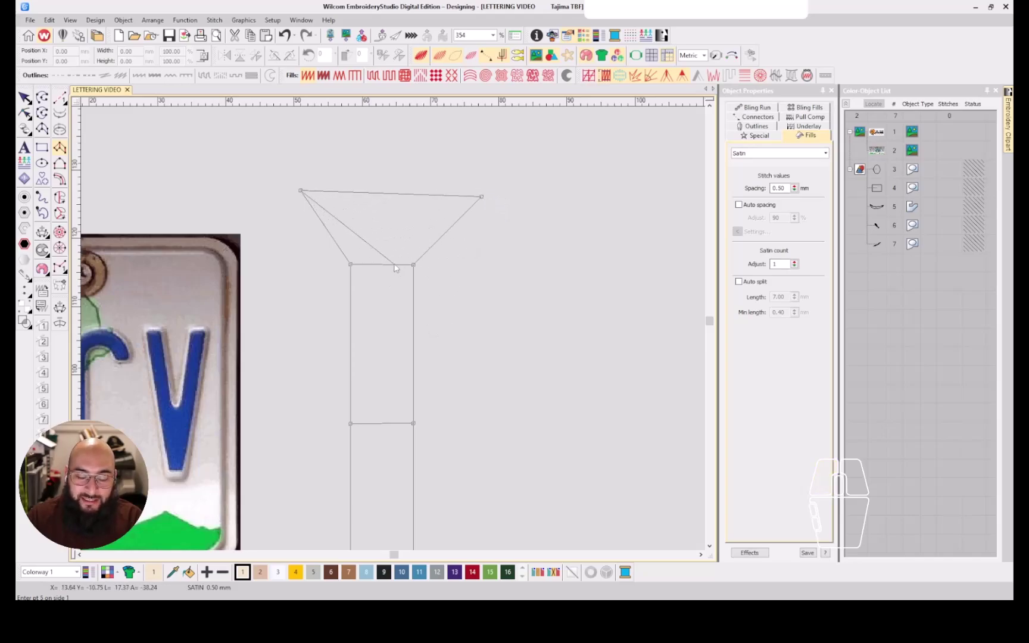
scroll(426, 324, down, 1)
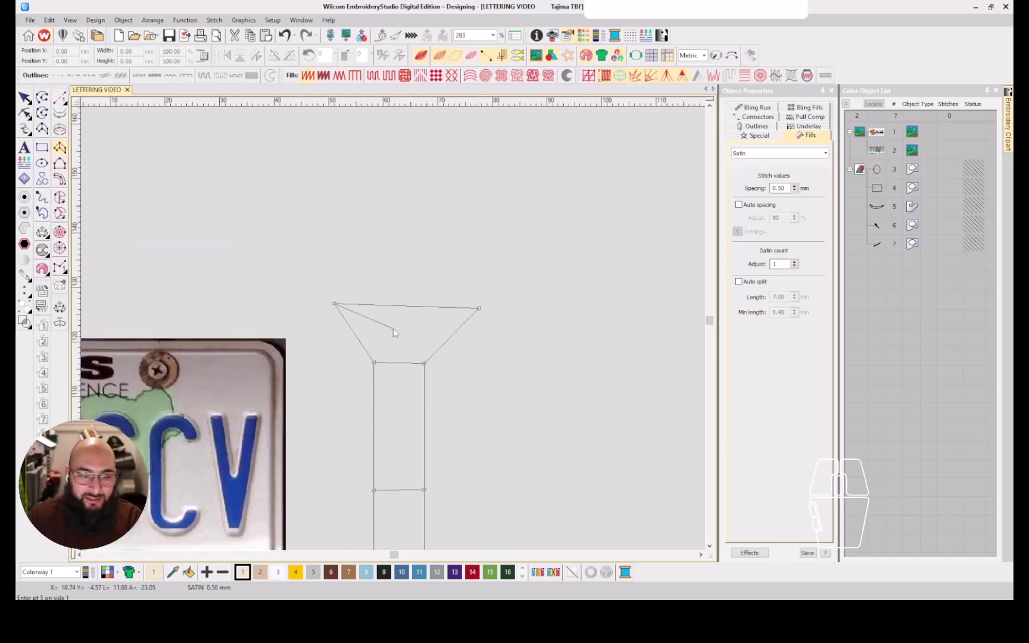
click(366, 230)
click(433, 229)
click(391, 184)
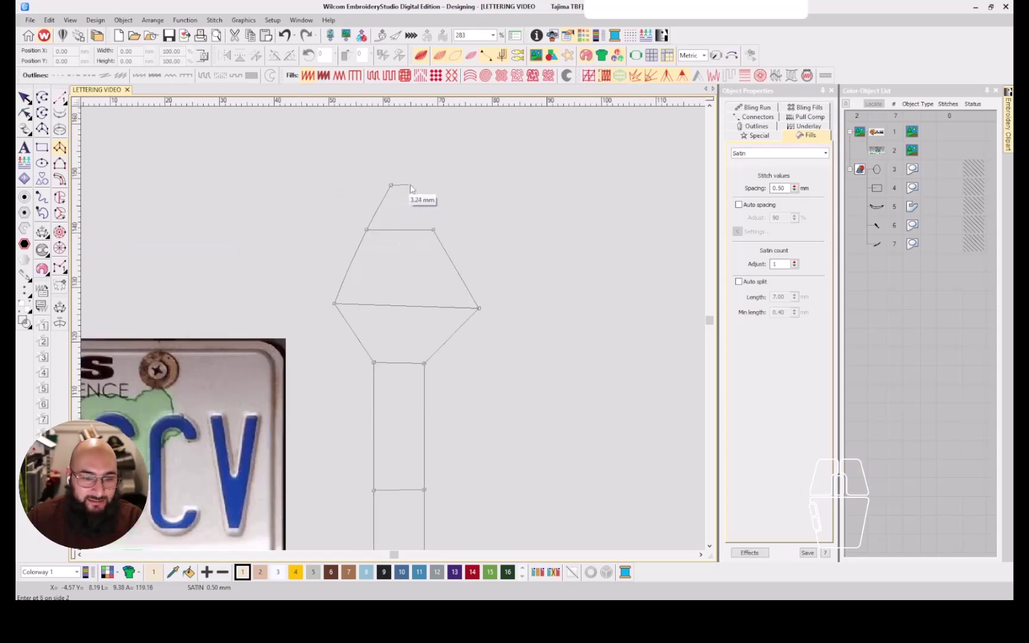
click(402, 165)
key(Return)
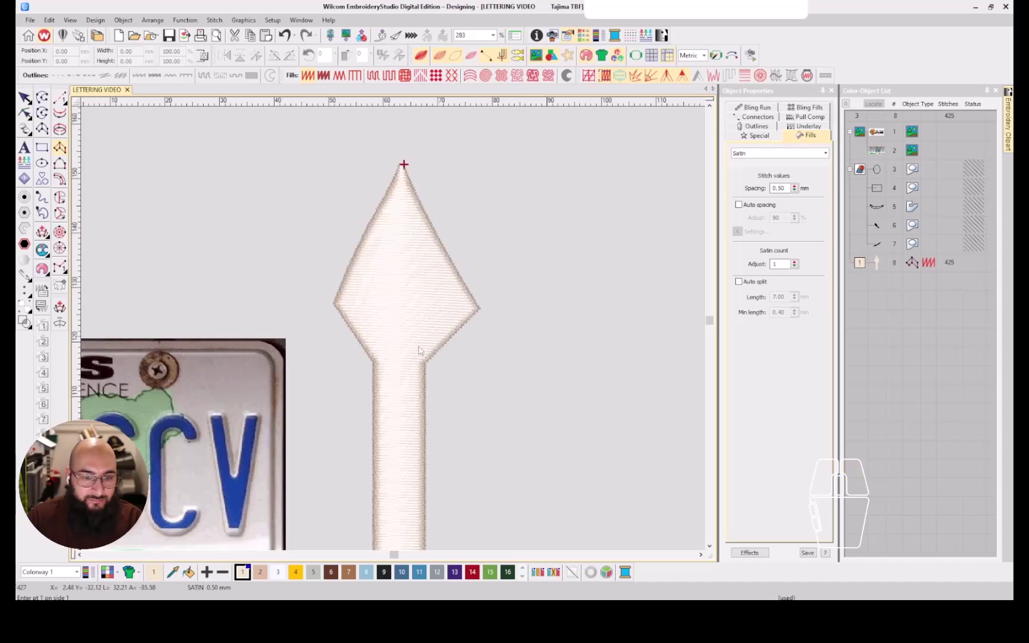
key(Escape)
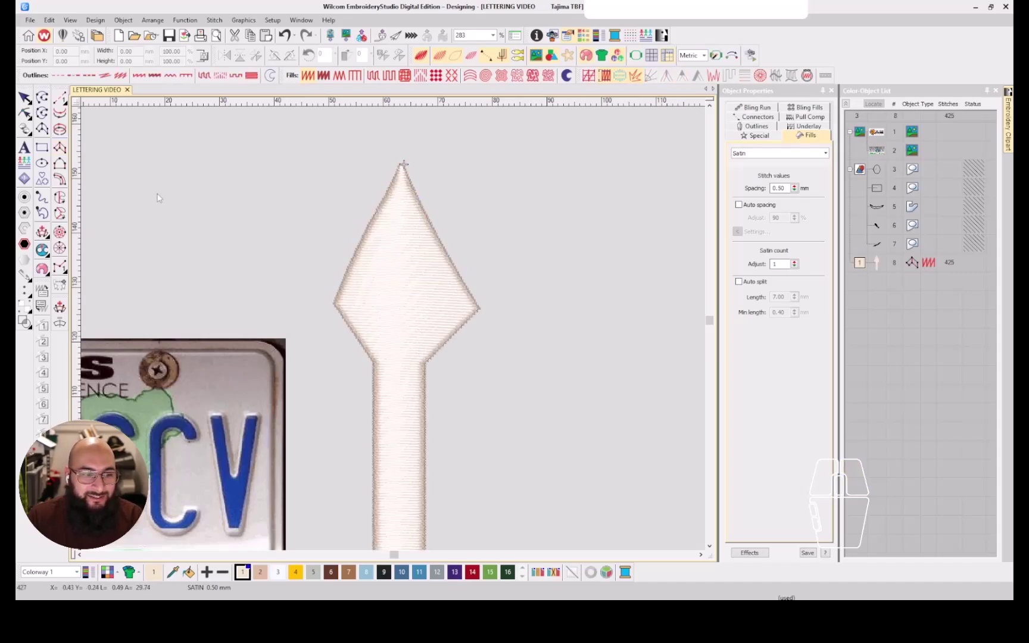
Digitize a separate oval satin shape with curved sides beside the arrowhead using Column A
click(60, 148)
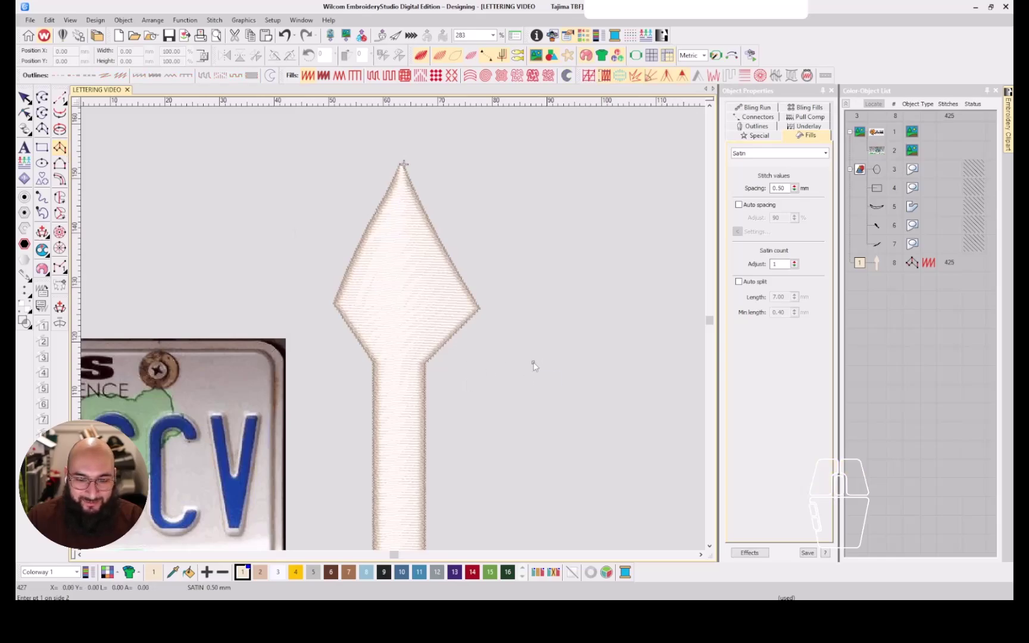
click(571, 363)
click(513, 311)
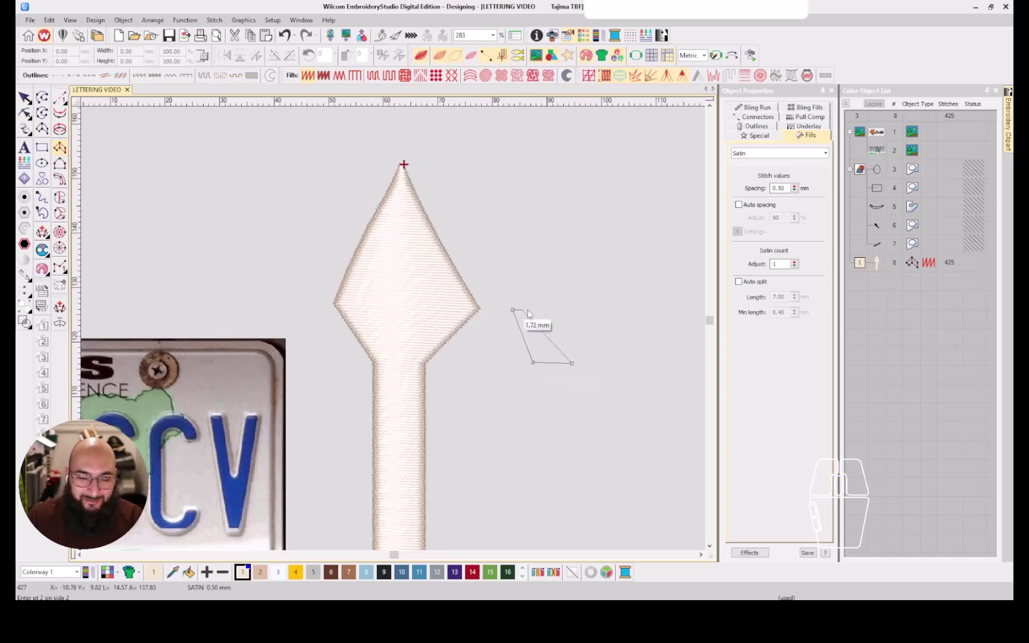
click(601, 312)
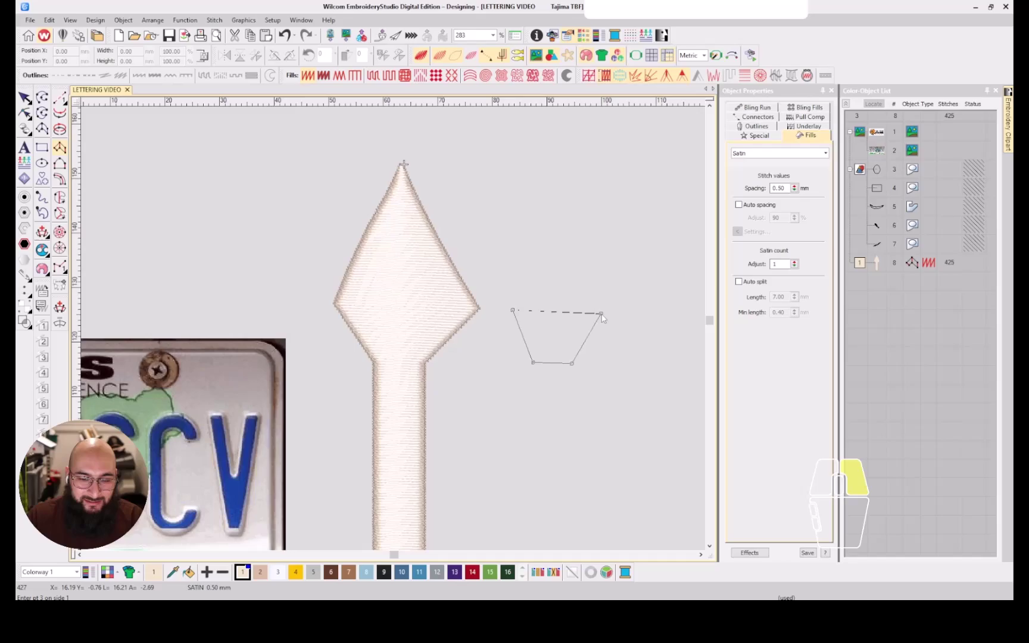
click(550, 239)
key(Return)
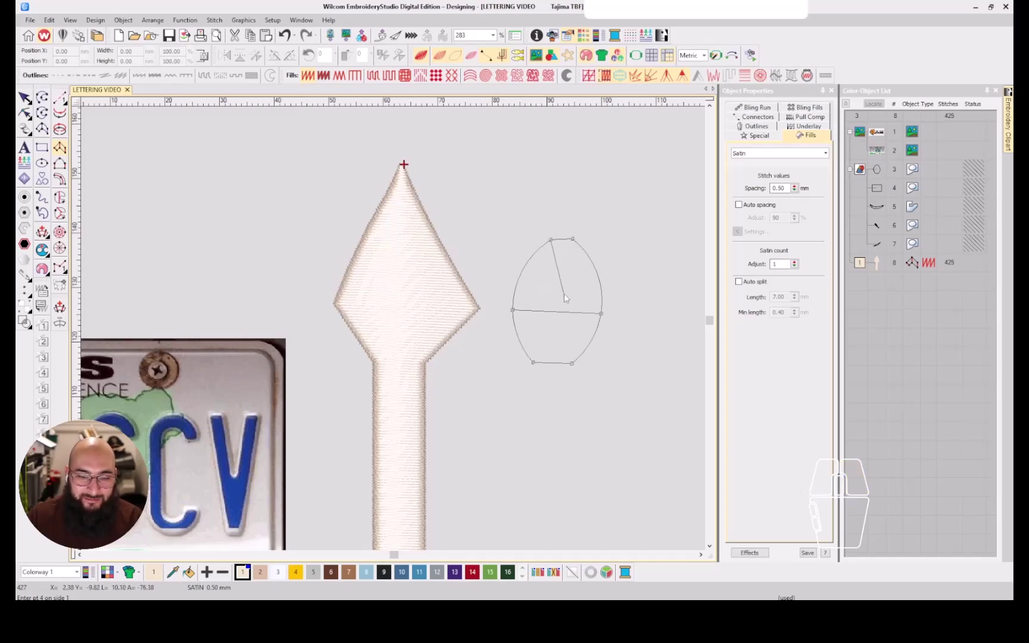
key(Return)
key(Return)
key(Escape)
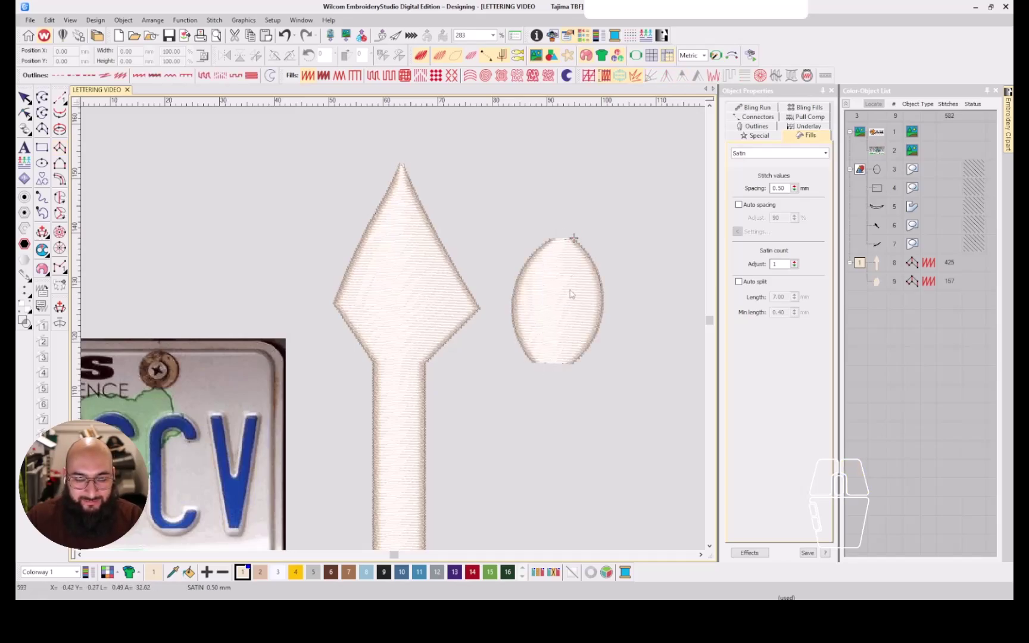
Reshape the oval by tilting its stitch angle and moving its side and base points outward to make it rounder
key(h)
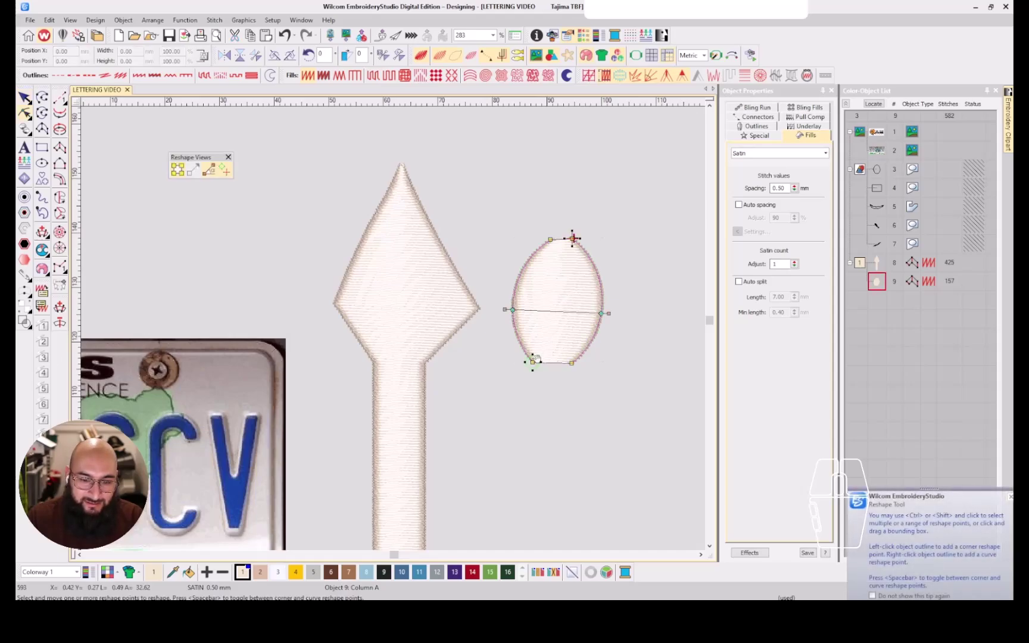
key(z)
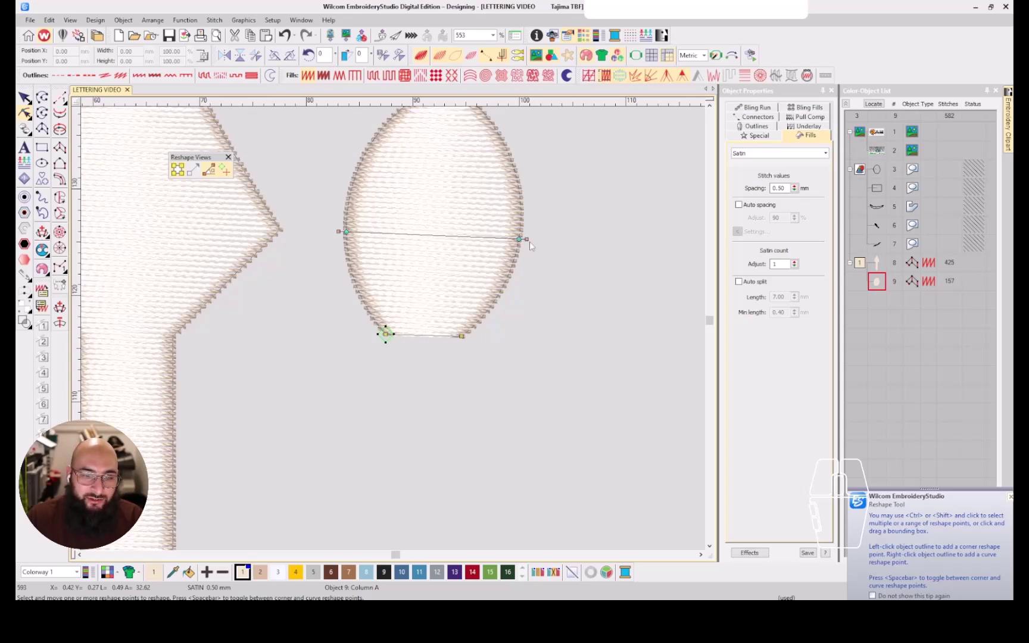
drag(527, 239, 526, 188)
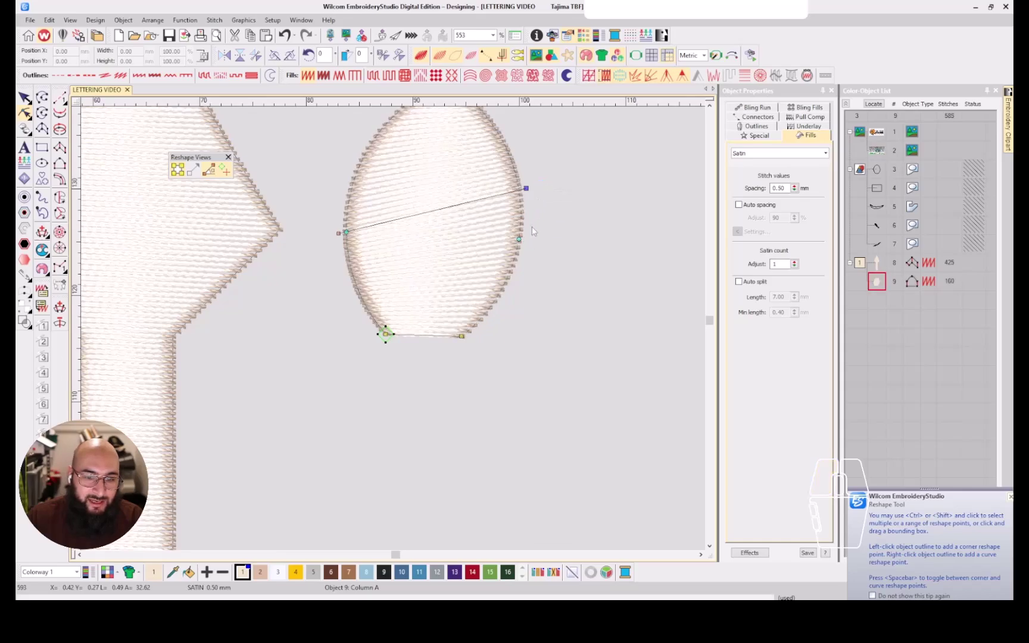
drag(520, 239, 552, 238)
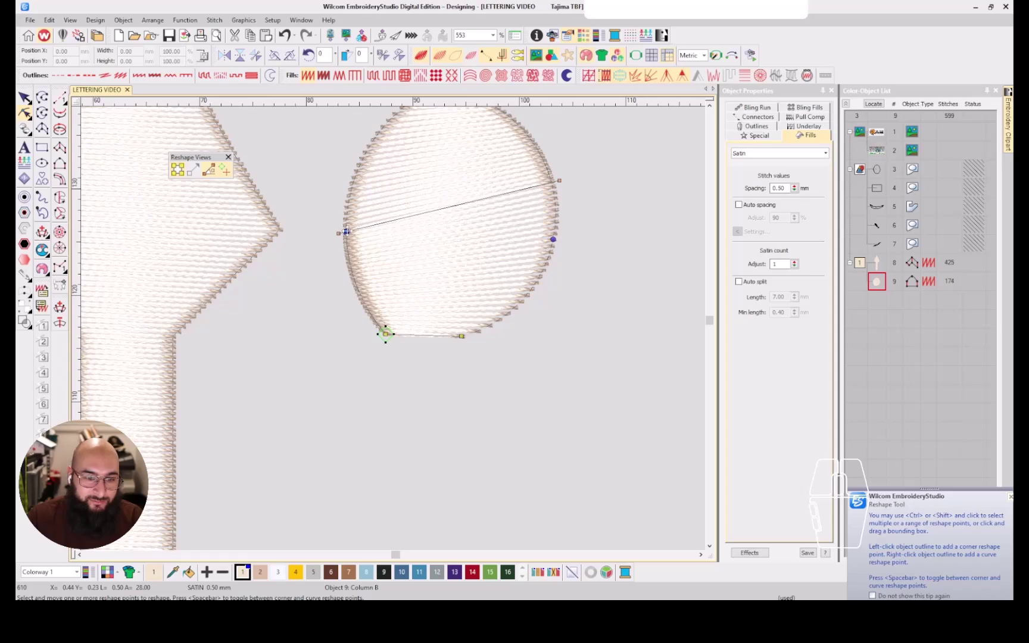
drag(346, 231, 327, 231)
drag(460, 337, 484, 337)
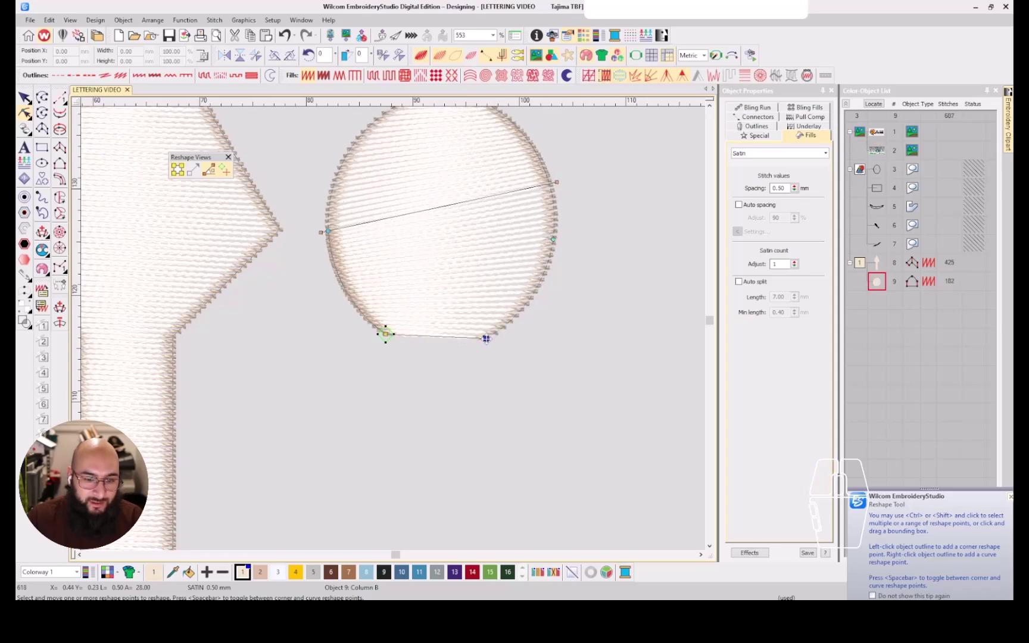
scroll(413, 318, down, 3)
key(Escape)
scroll(393, 332, down, 2)
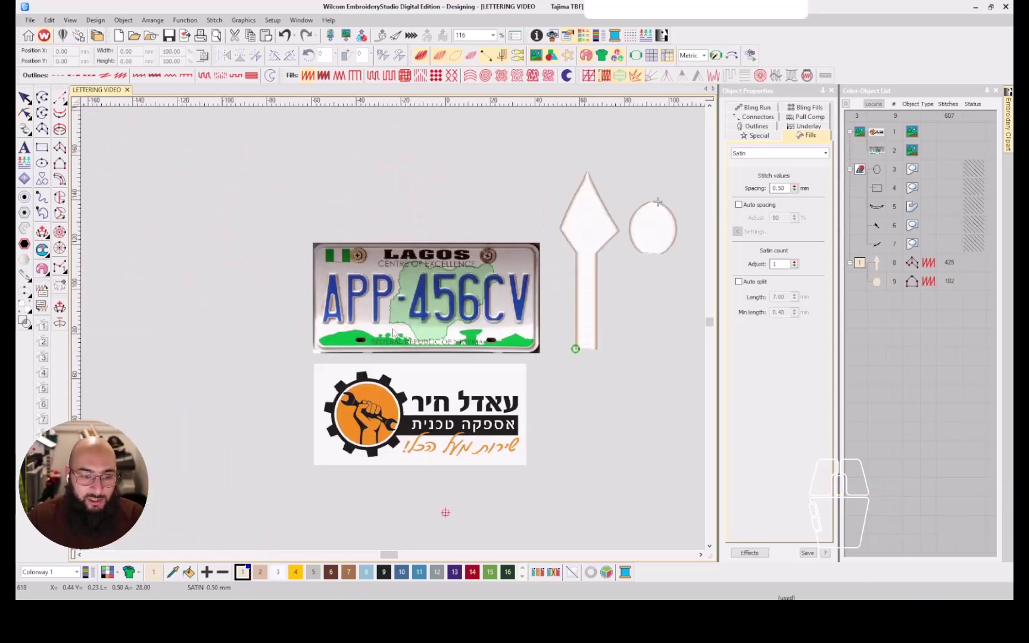
Examine the lettering in the license plate and logo artwork along with the Lettering tool's font, size and spacing settings
scroll(364, 330, up, 4)
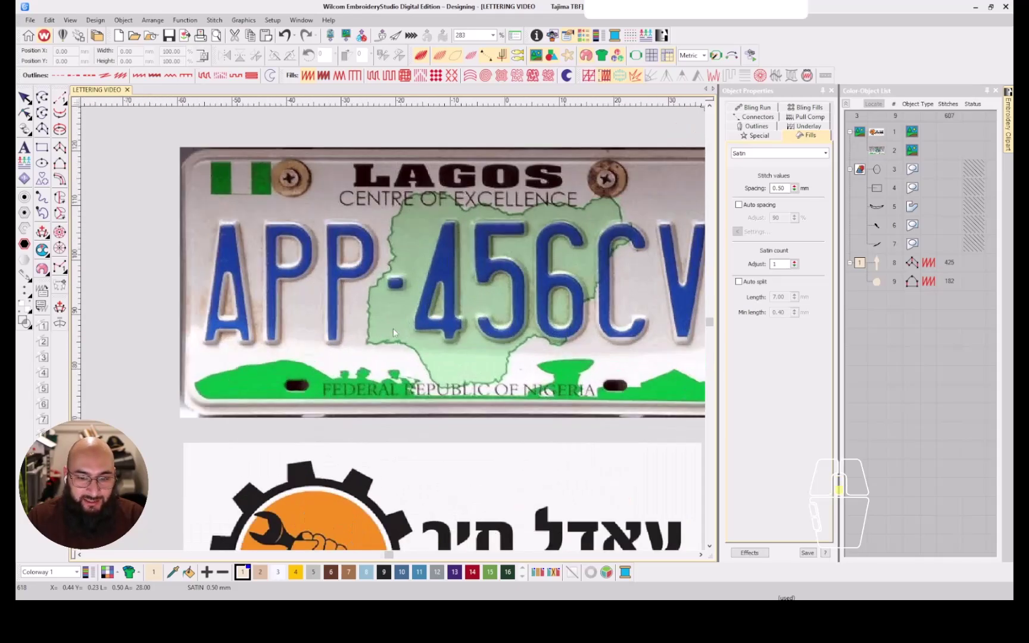
scroll(392, 330, down, 1)
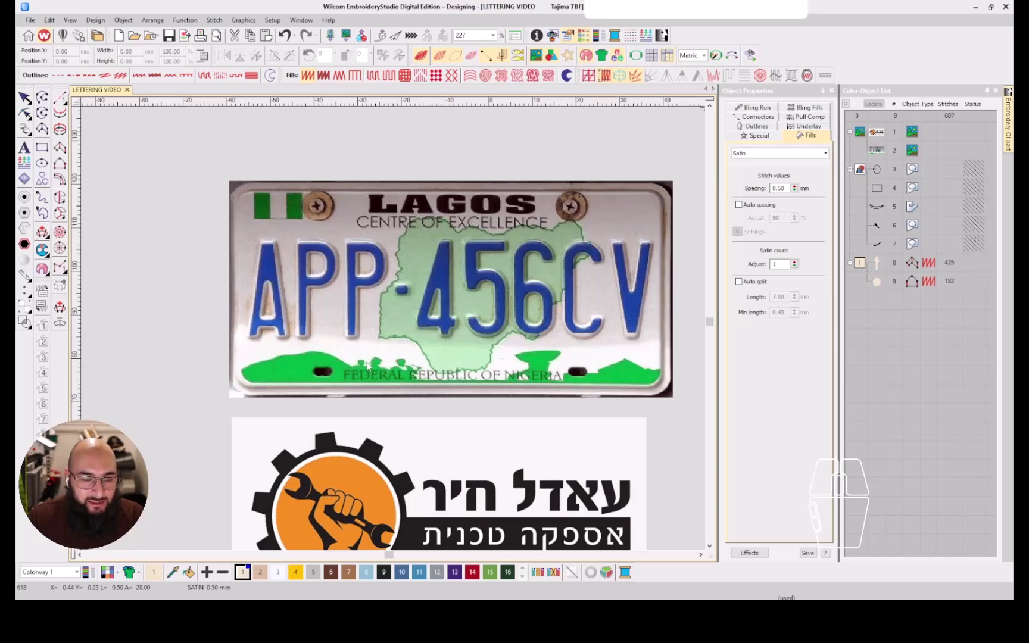
scroll(493, 197, down, 1)
scroll(437, 461, up, 1)
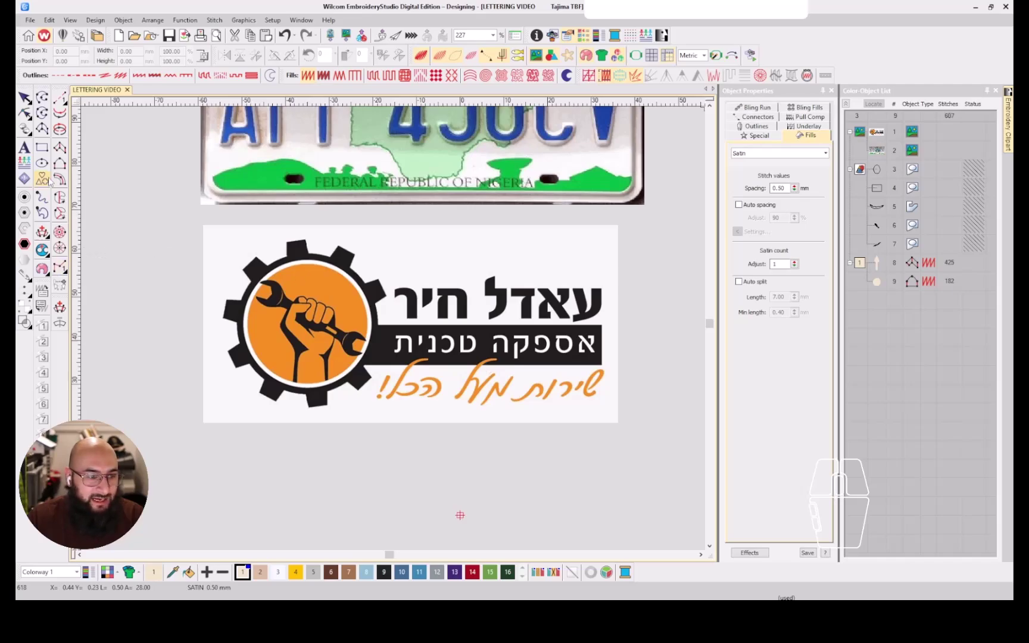
click(24, 147)
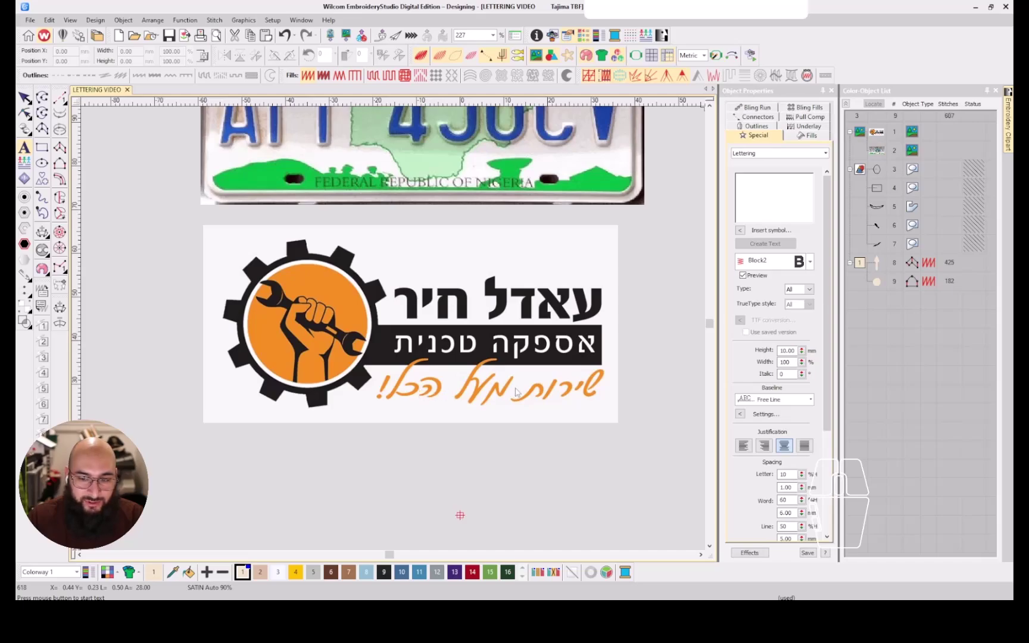
scroll(597, 368, down, 2)
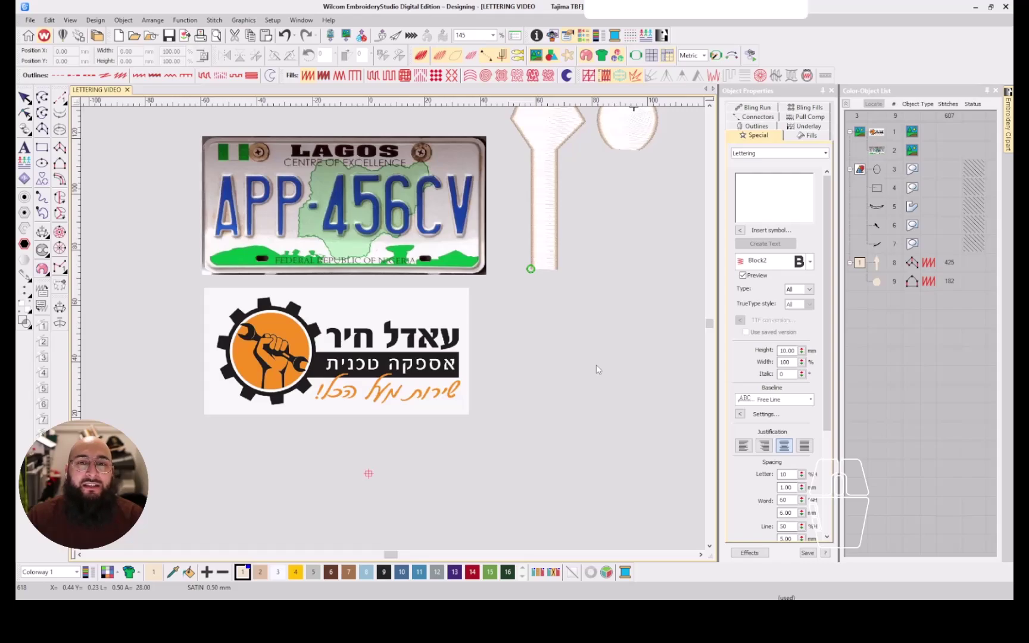
scroll(595, 369, up, 1)
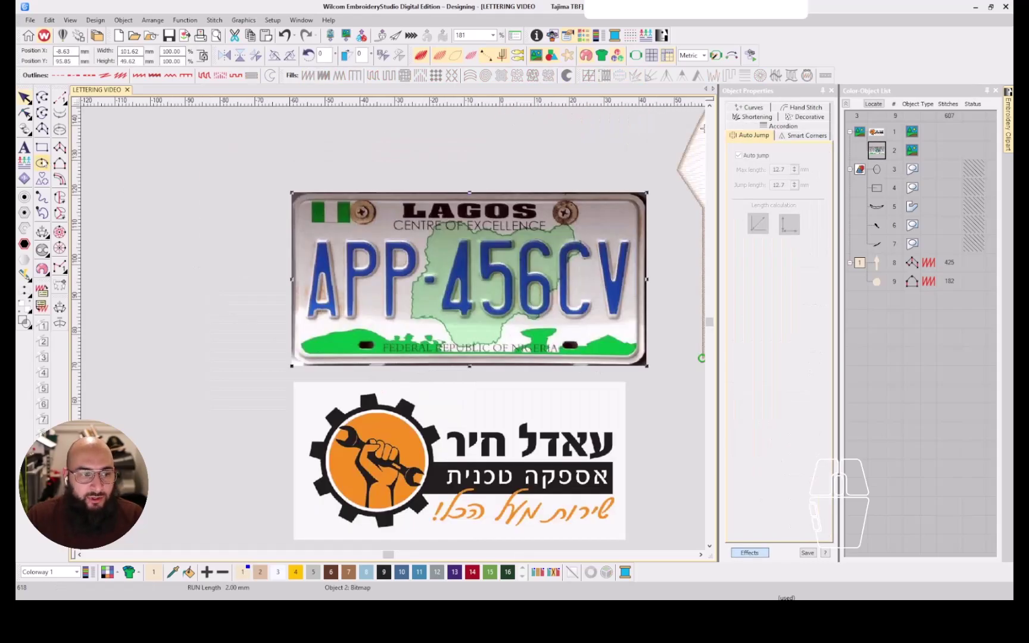
key(a)
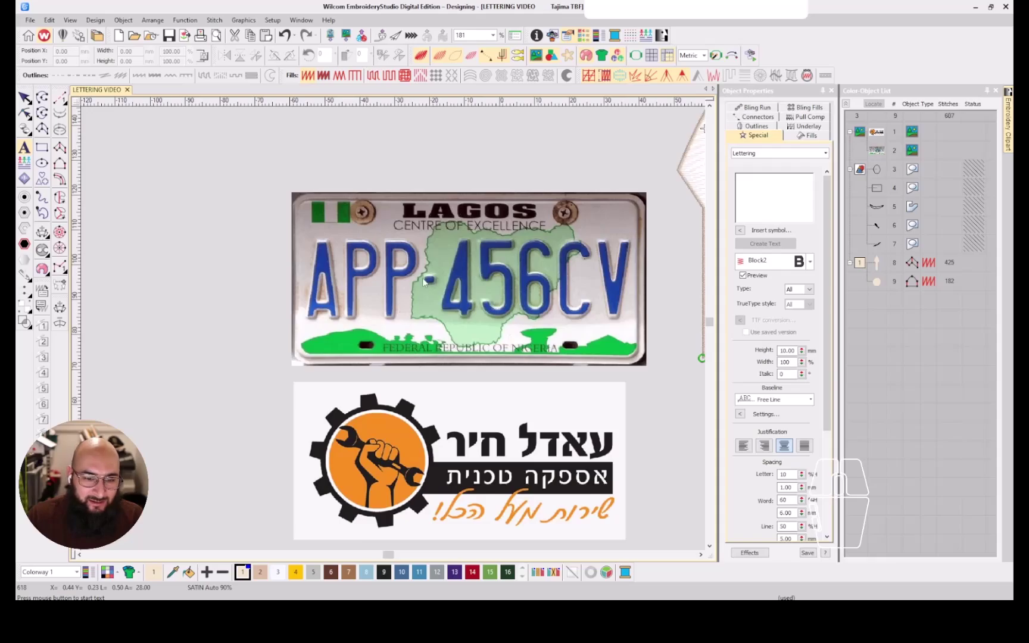
Start a Column A satin on the leftmost letter (ר) of the logo's large Hebrew text, tracing its stem from the base up to the curve
click(62, 150)
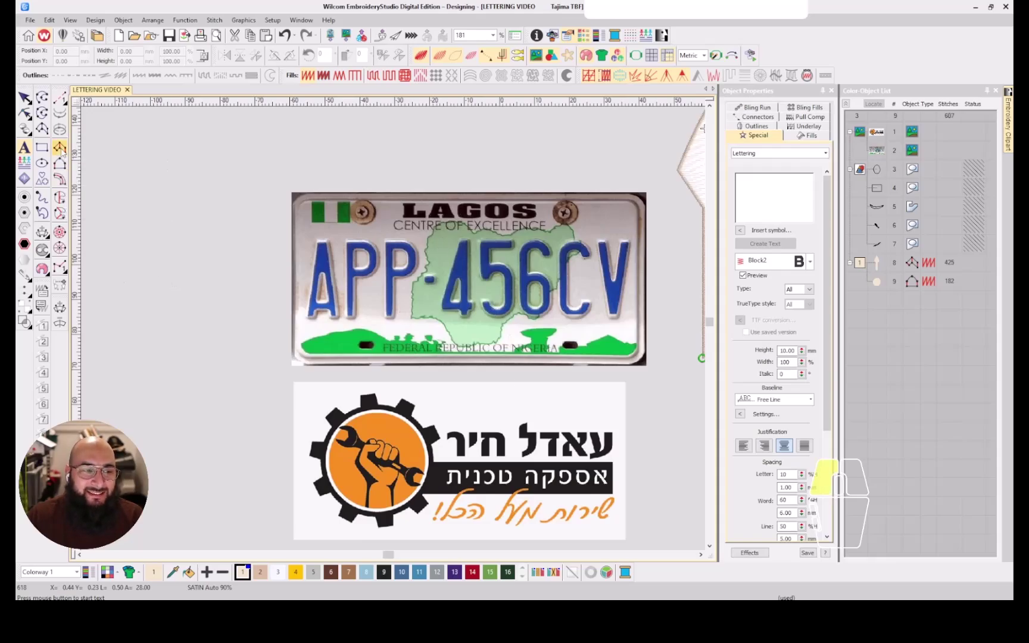
scroll(383, 446, up, 3)
scroll(446, 297, up, 2)
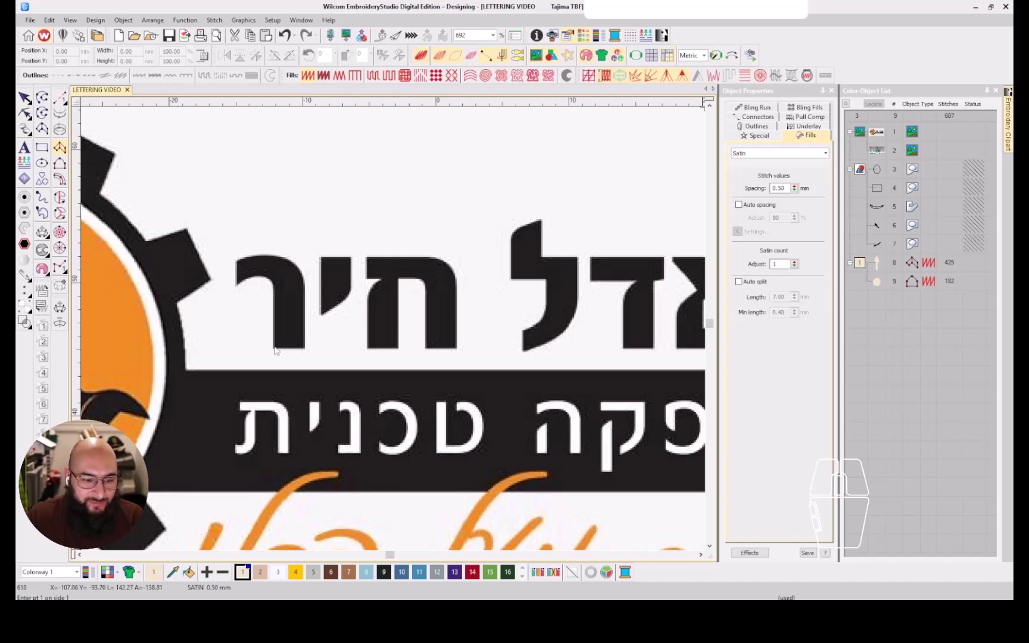
scroll(273, 350, up, 2)
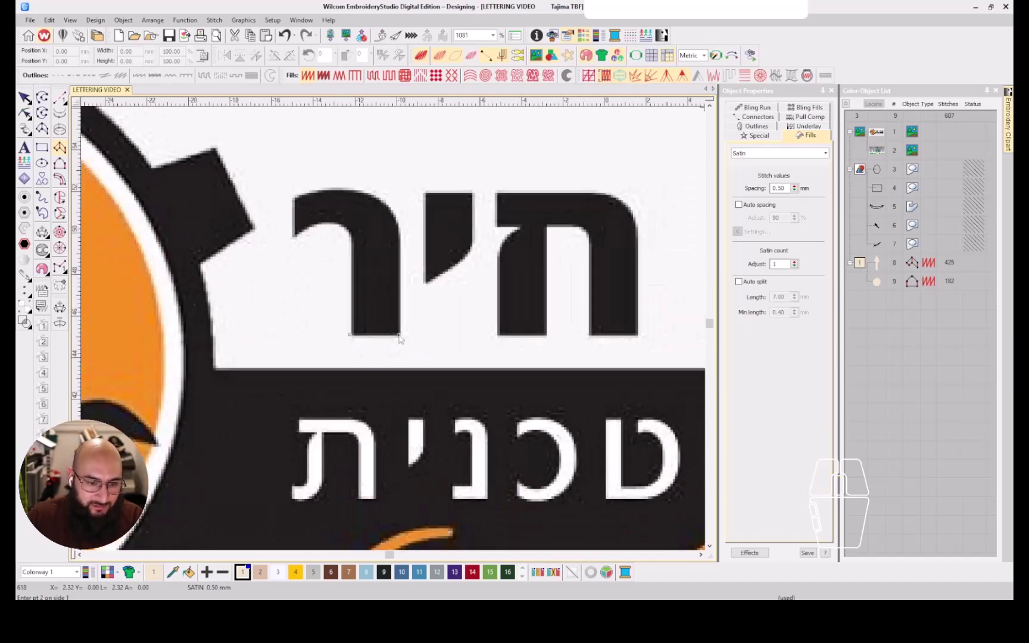
click(350, 335)
click(351, 241)
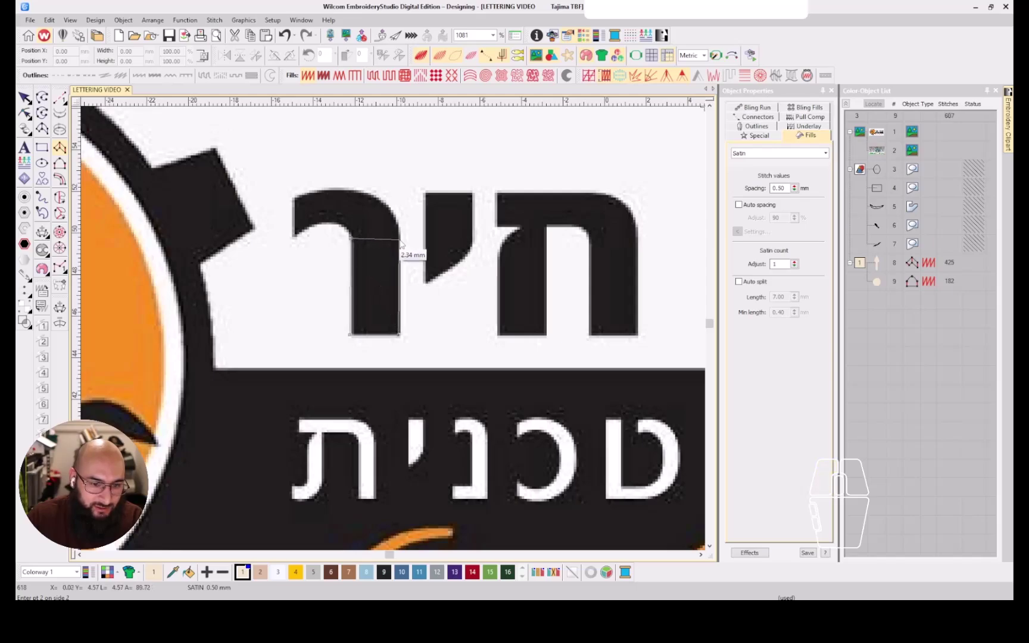
click(400, 240)
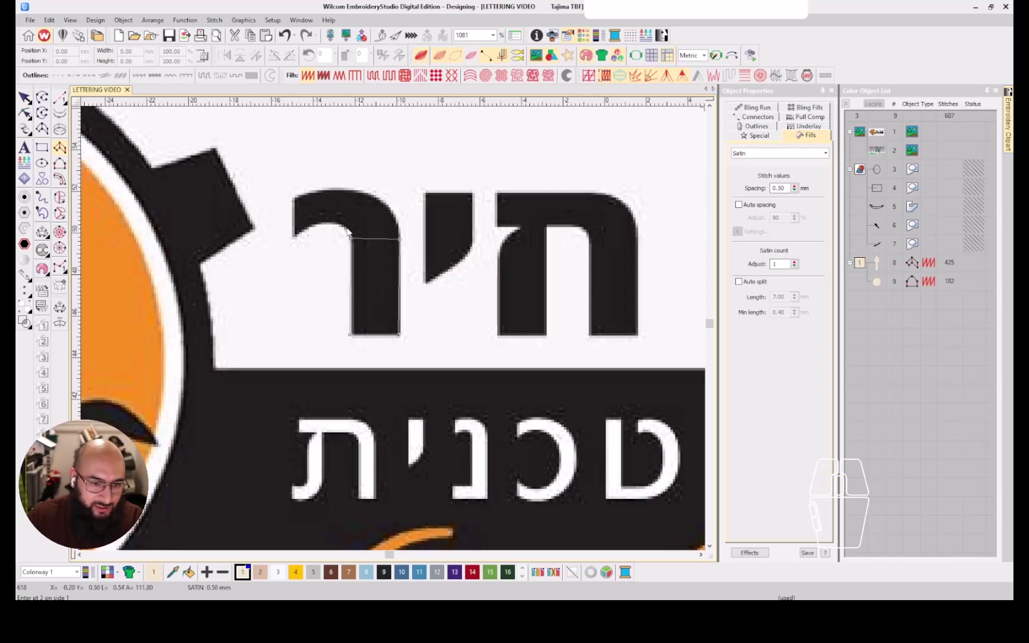
click(354, 191)
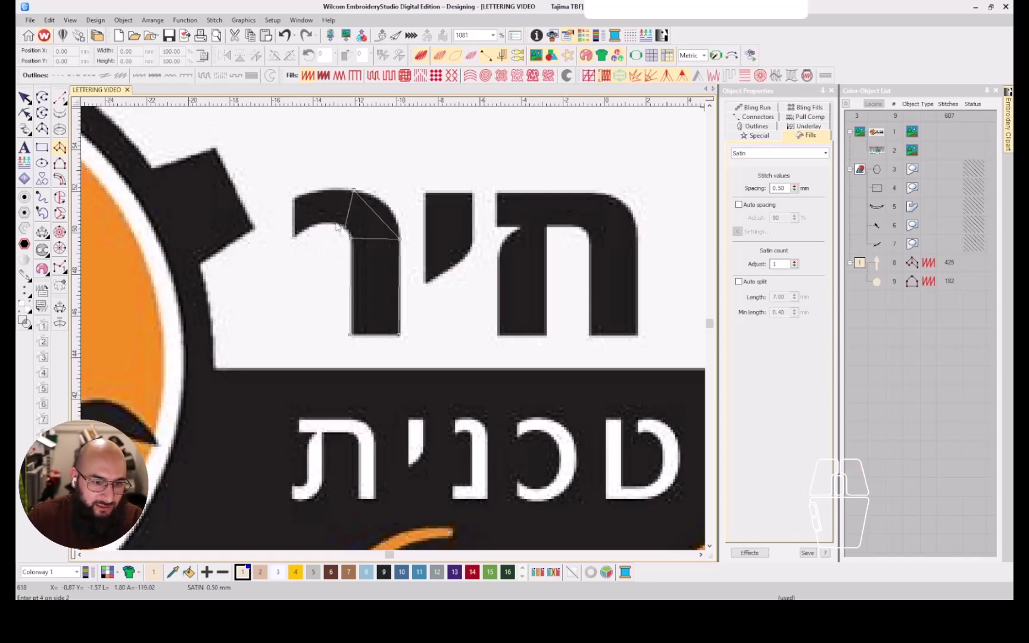
key(BackSpace)
key(BackSpace)
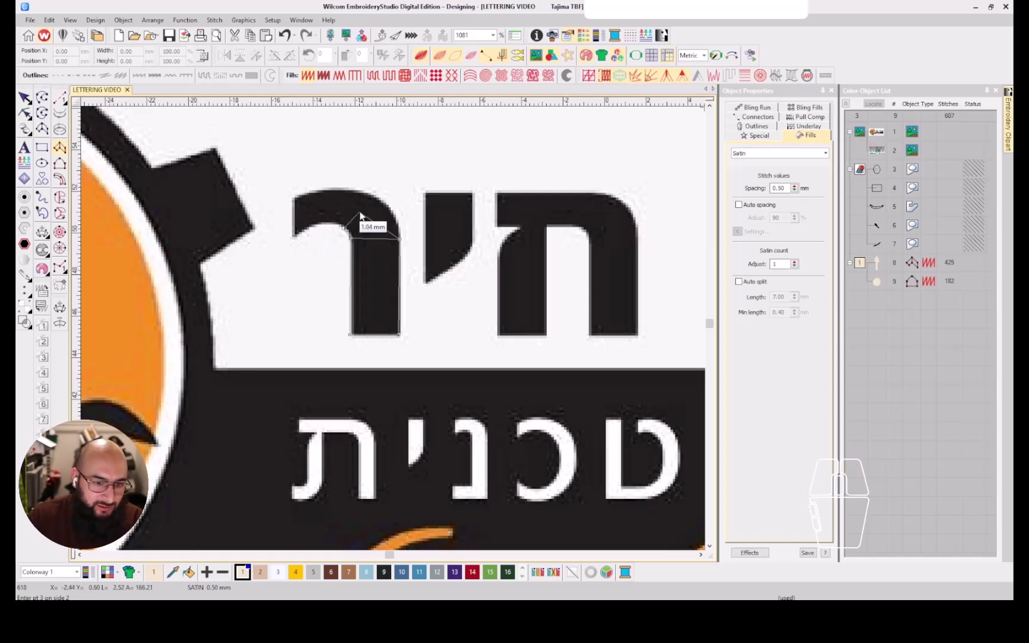
Carry the column around the ר's curved shoulder to the end of its arm and finish the satin object
click(381, 202)
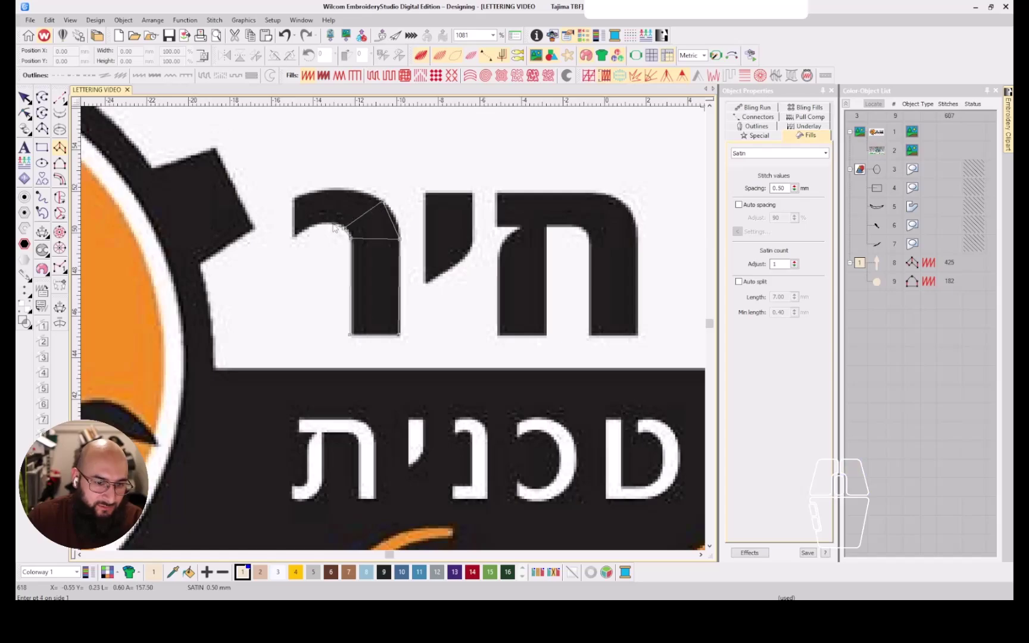
click(327, 189)
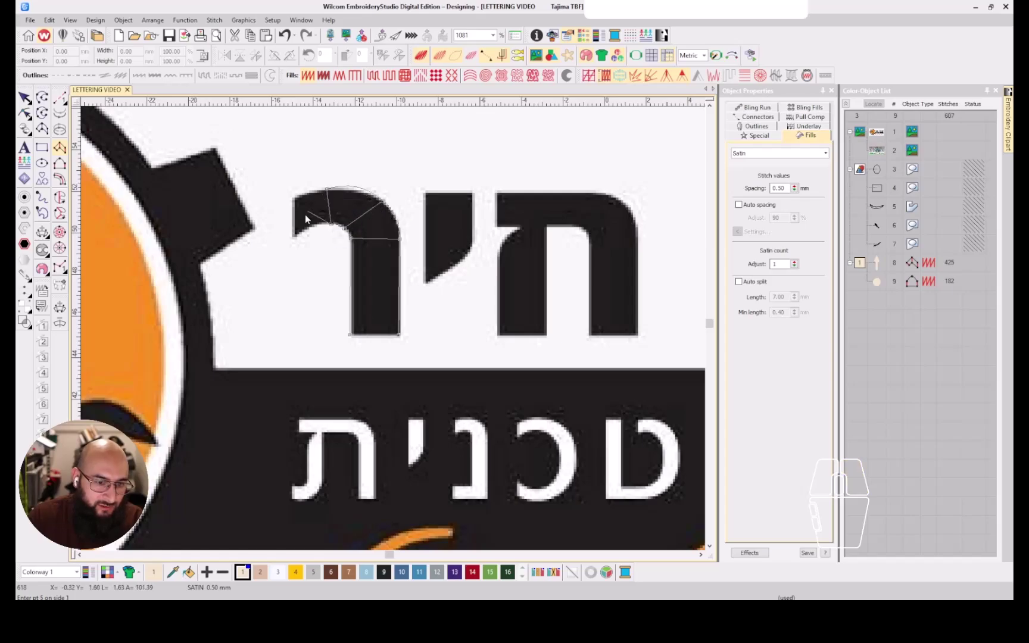
click(294, 236)
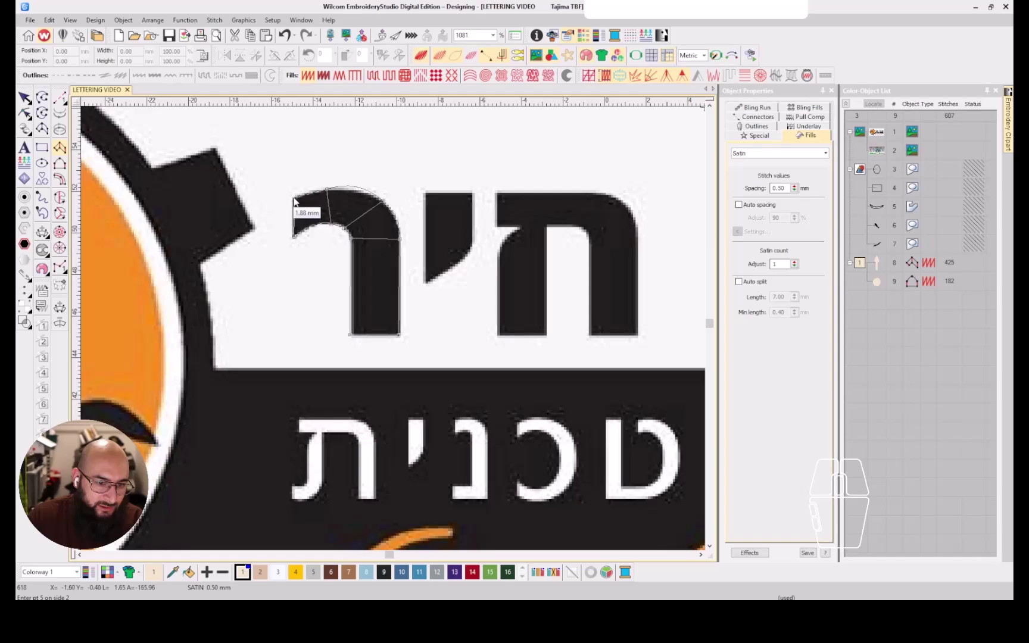
click(293, 202)
key(Return)
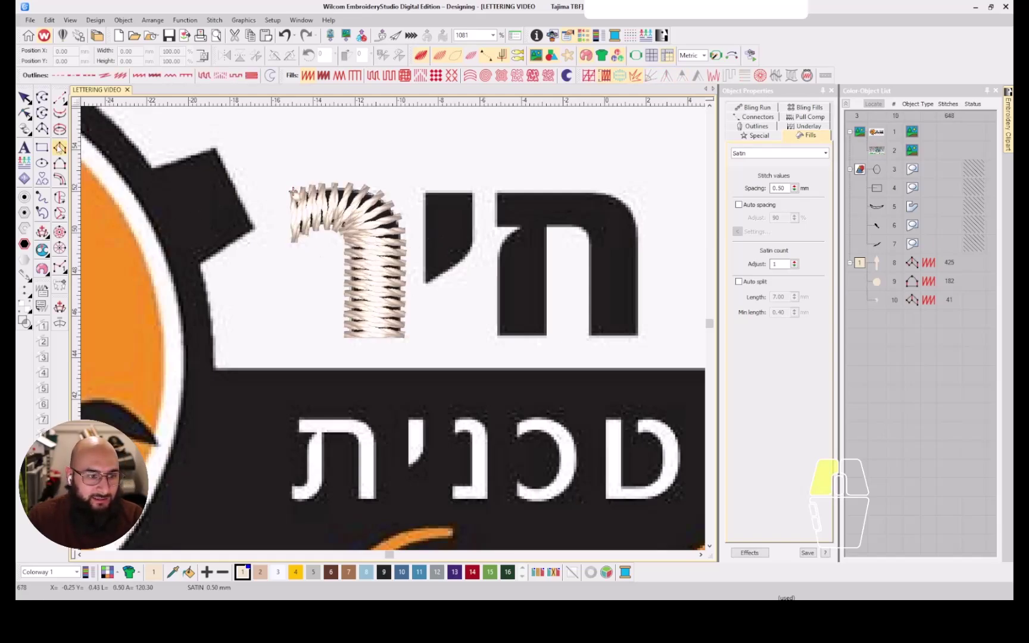
Digitize the adjacent small letter (י) as a Column A satin from its flat top edge to its tapered lower tip
scroll(458, 202, up, 3)
click(365, 311)
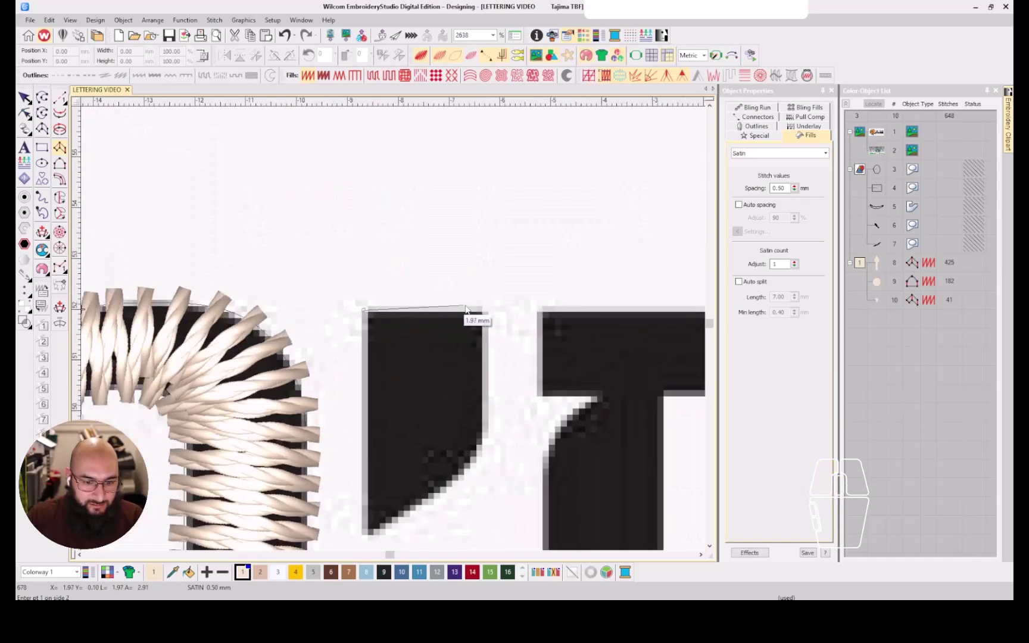
click(484, 311)
click(366, 466)
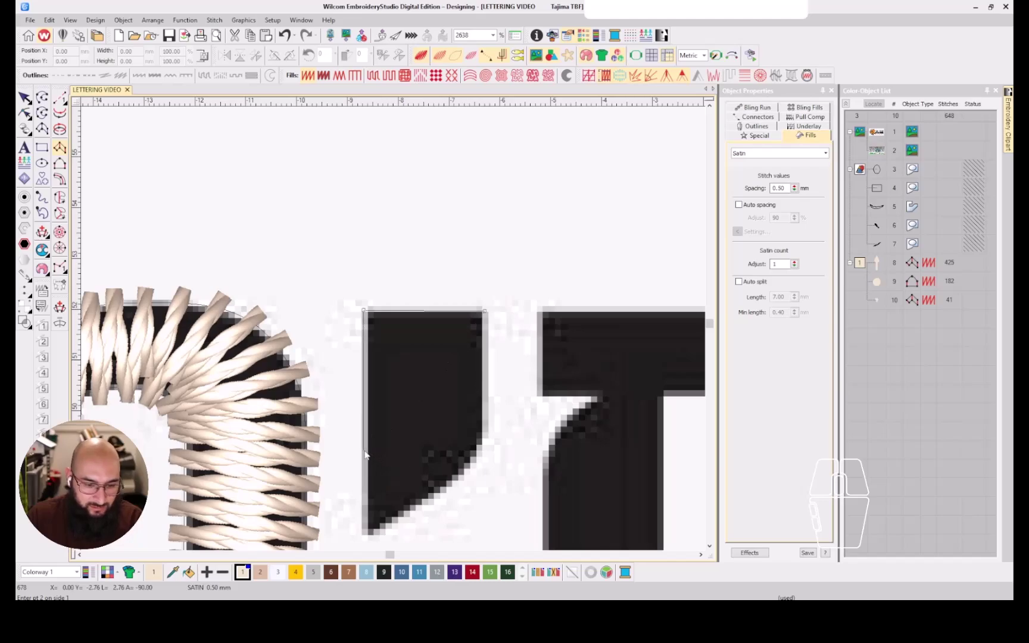
click(482, 447)
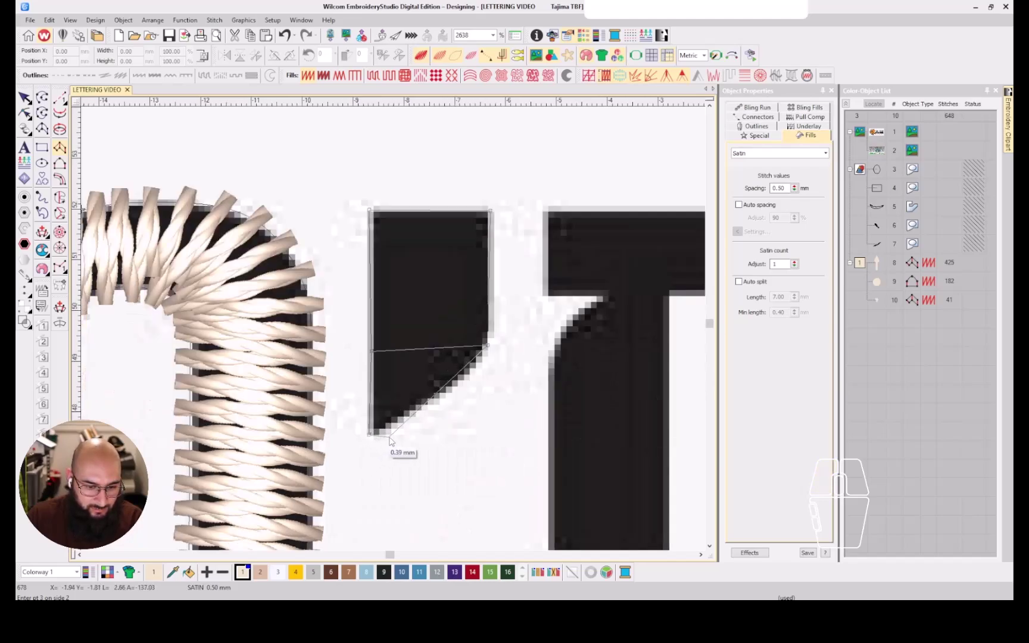
click(396, 449)
key(Return)
scroll(387, 324, down, 3)
scroll(393, 332, down, 2)
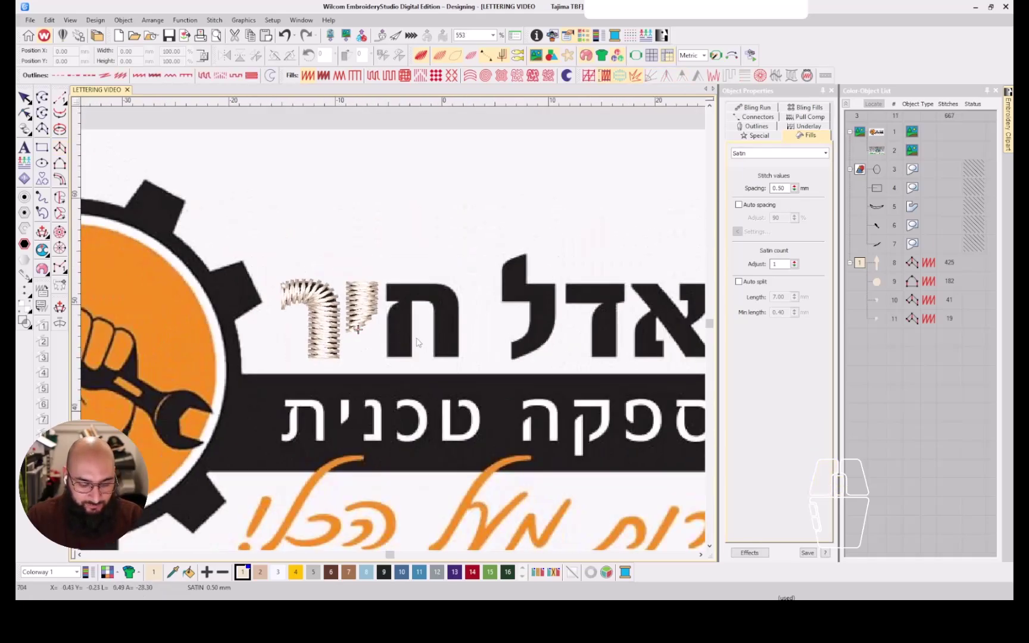
Start a Column A satin on the ח, tracing its top bar from the left end to where the outer corner begins to curve
scroll(415, 337, up, 4)
key(h)
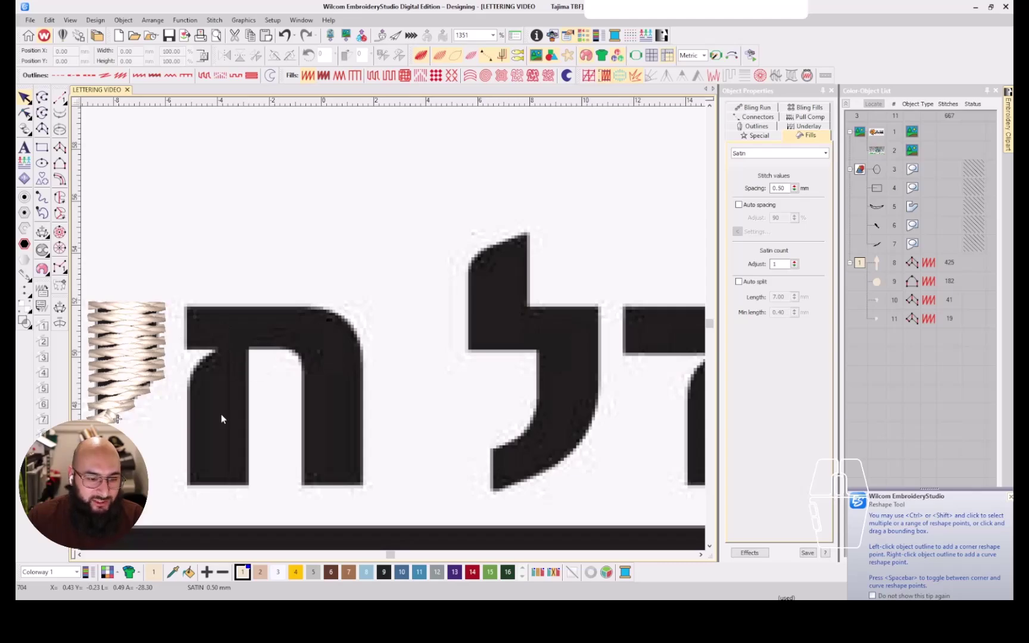
click(58, 150)
scroll(179, 336, up, 2)
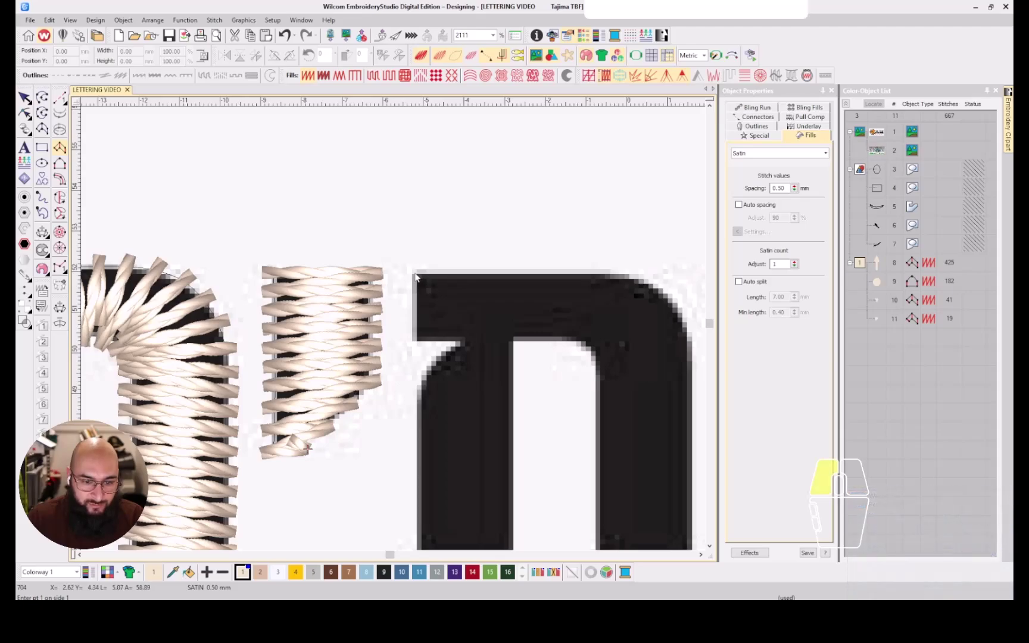
click(417, 342)
click(415, 274)
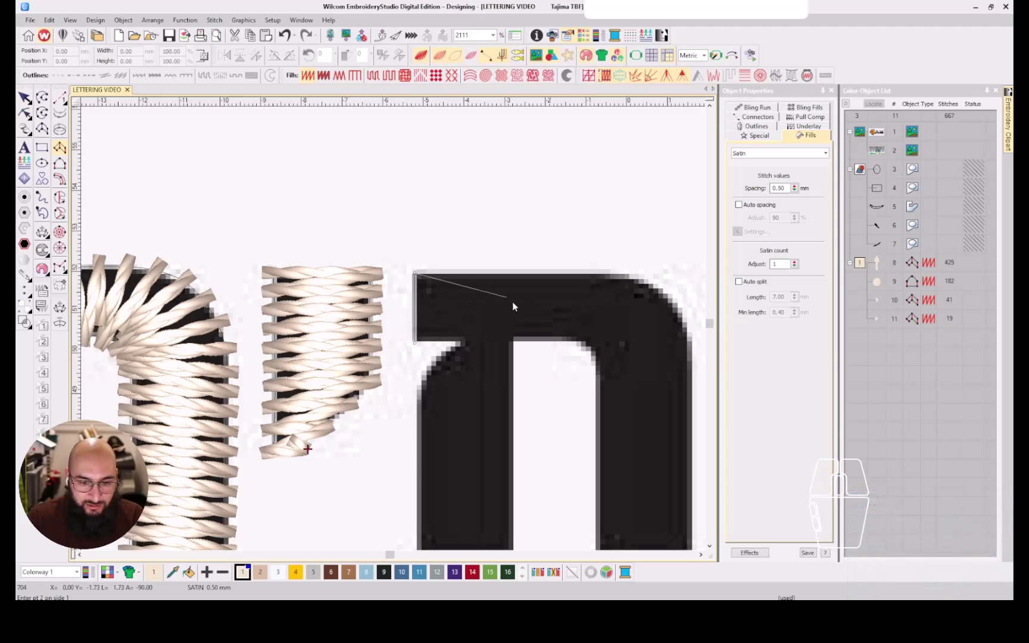
click(582, 273)
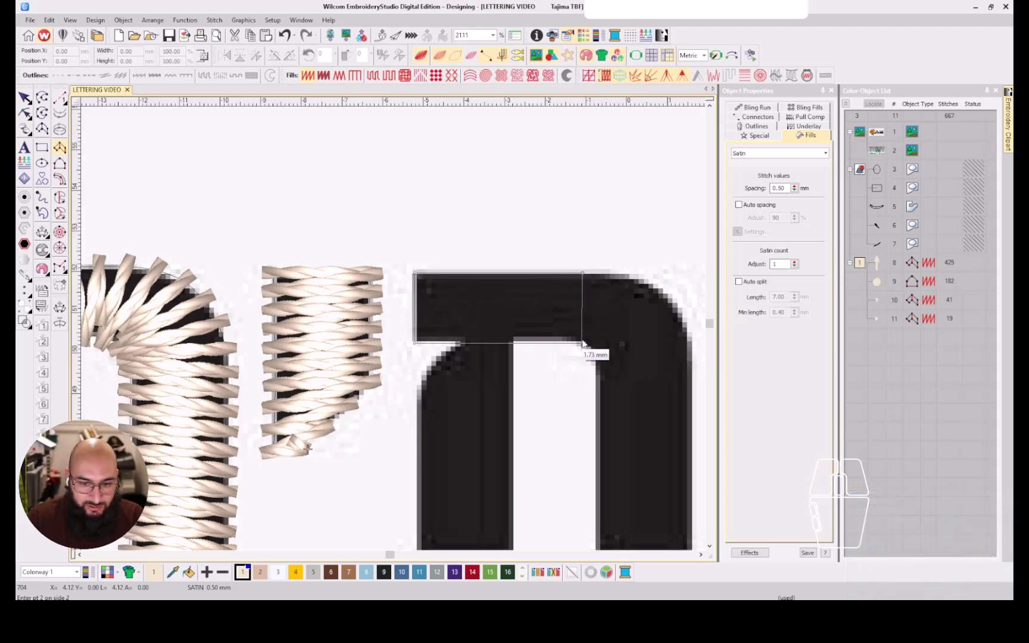
Carry the column around the ח's rounded corner and down its right leg to the base, and finish the satin object
click(644, 280)
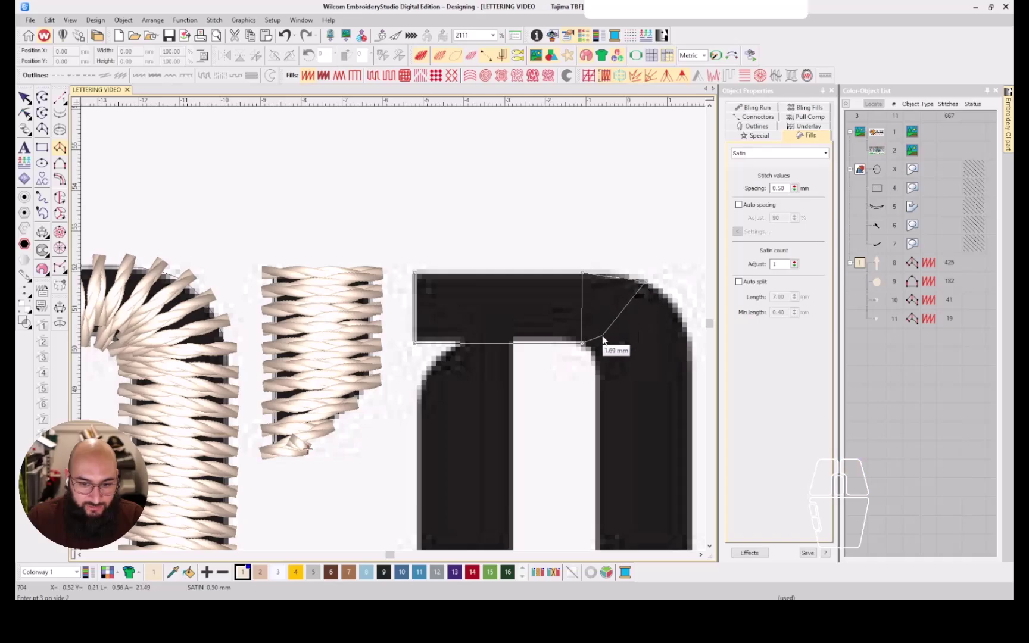
right_click(591, 349)
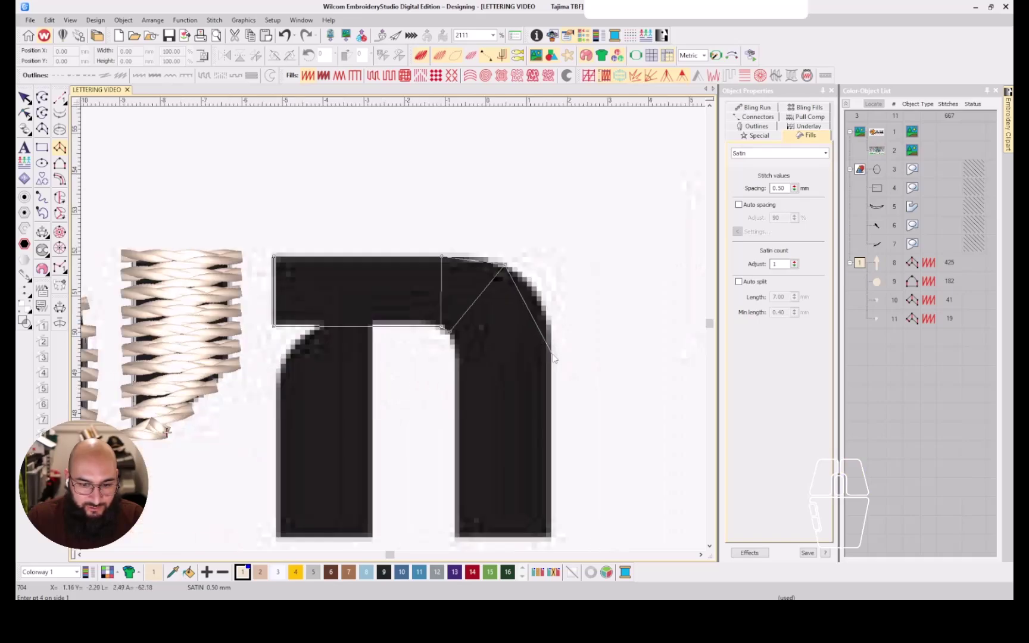
click(553, 354)
click(456, 359)
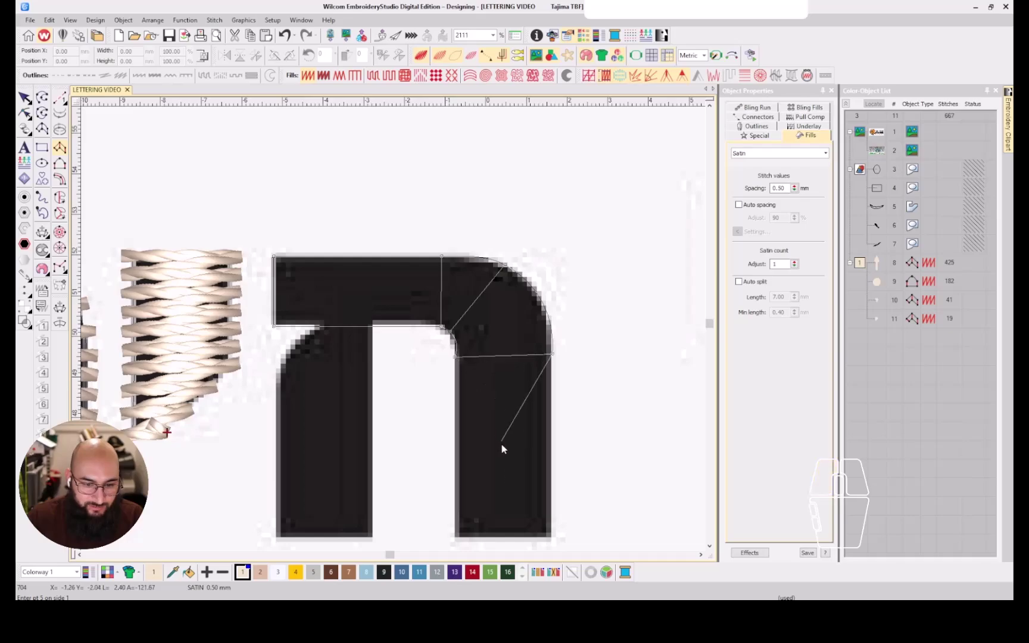
key(c)
click(482, 443)
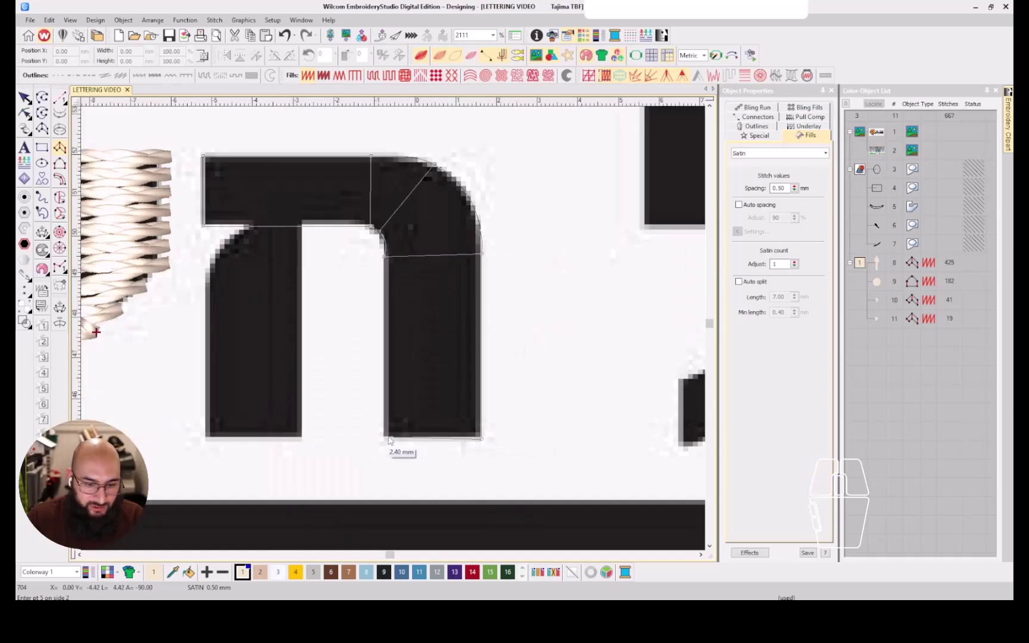
click(390, 438)
key(Return)
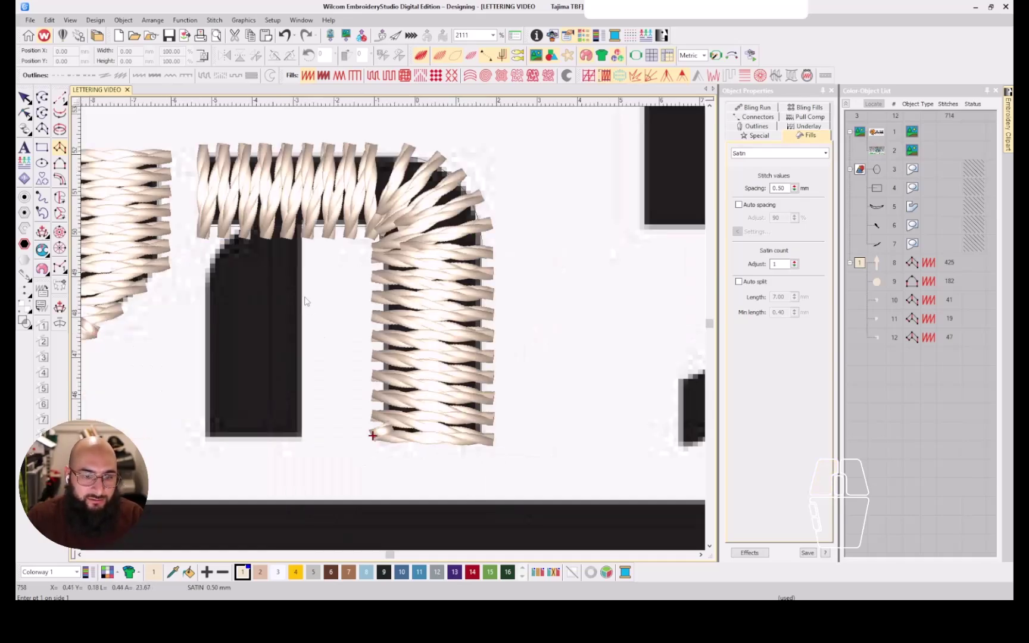
Digitize the ח's left leg as a separate Column A satin from the base up through its curved shoulder, overlapping slightly under the top bar
key(Escape)
click(61, 149)
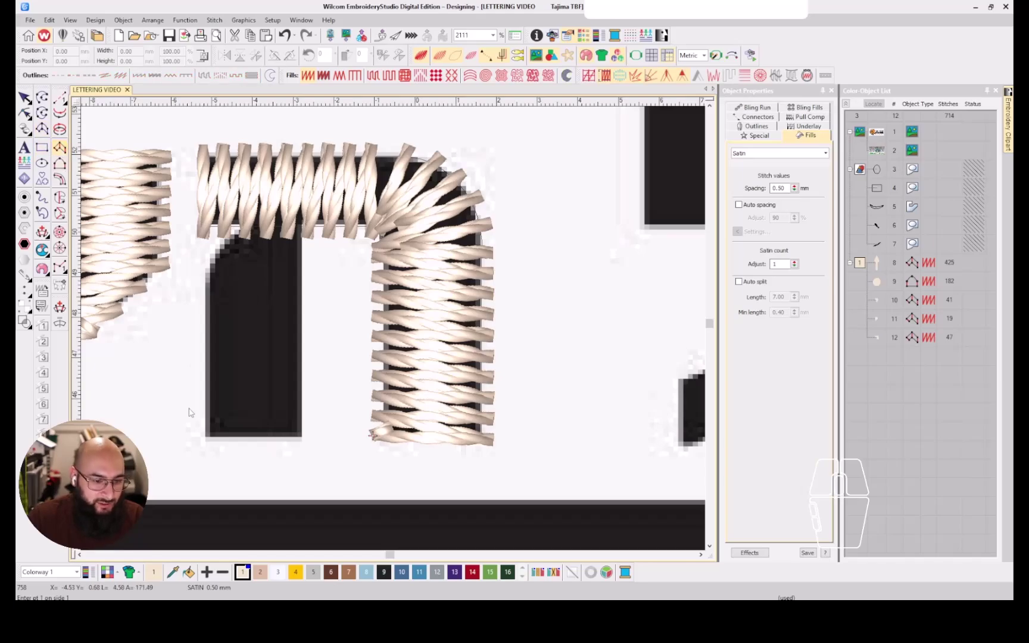
click(207, 438)
click(207, 272)
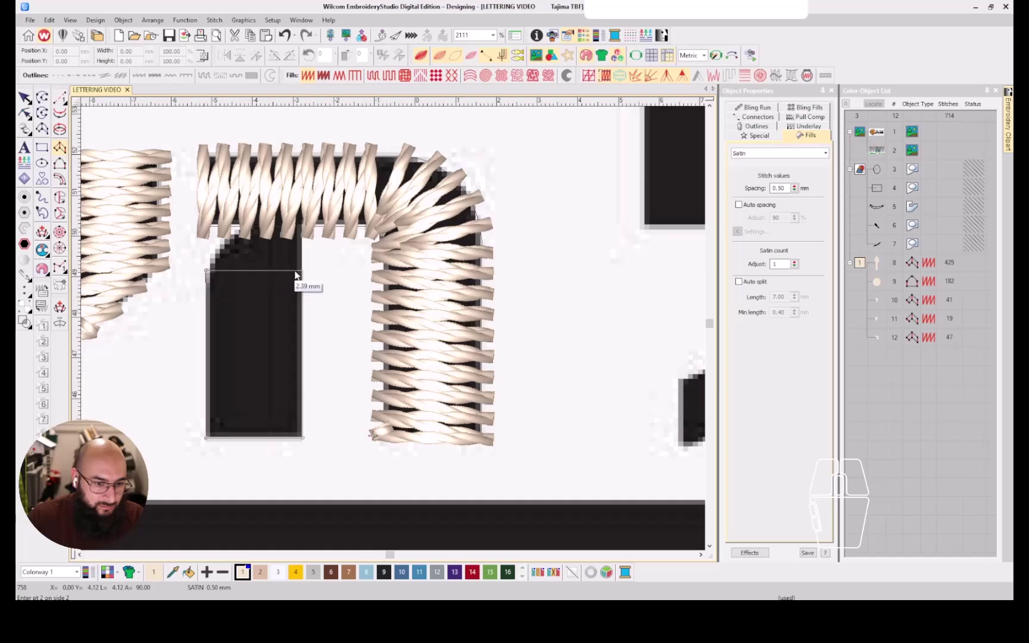
click(214, 257)
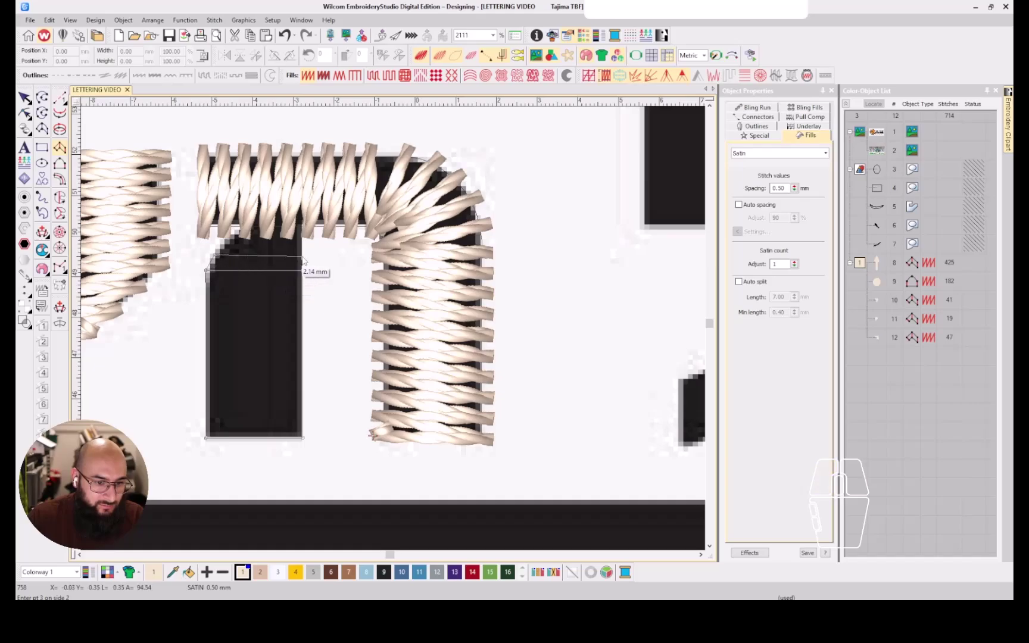
click(302, 255)
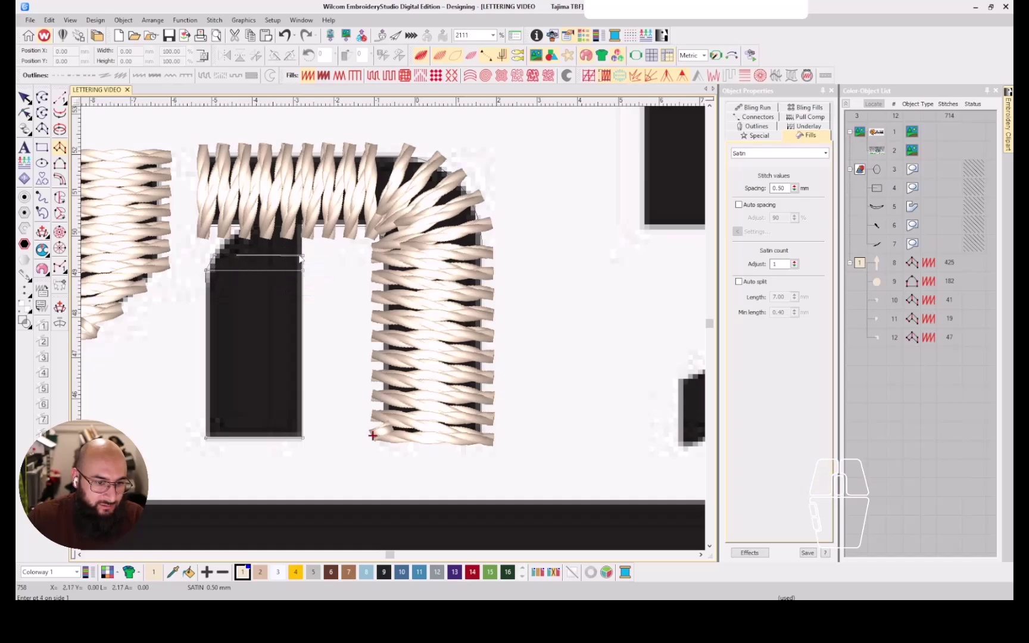
right_click(253, 221)
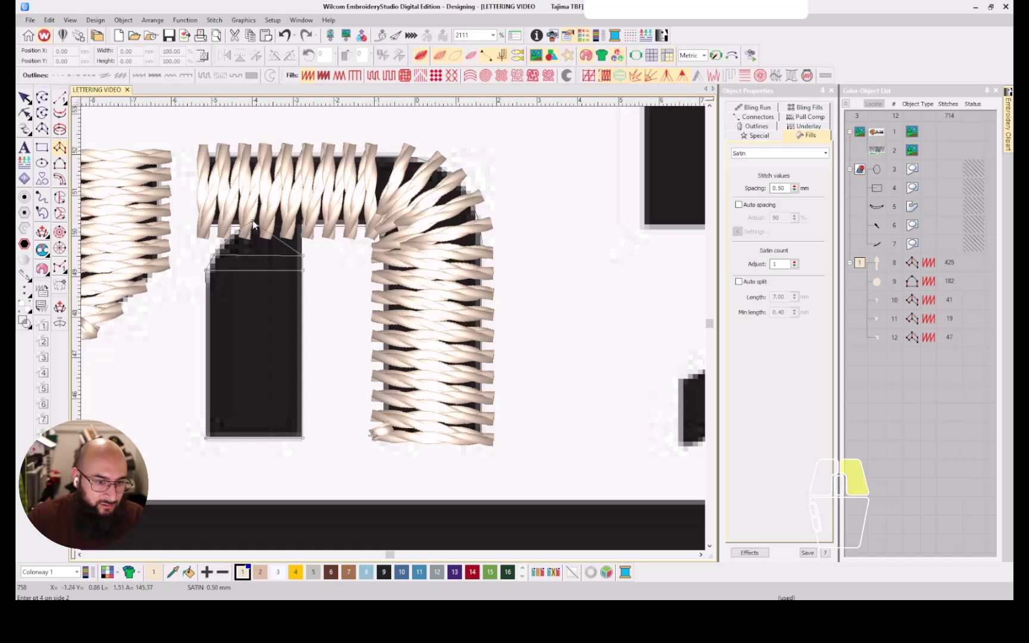
click(303, 220)
key(Return)
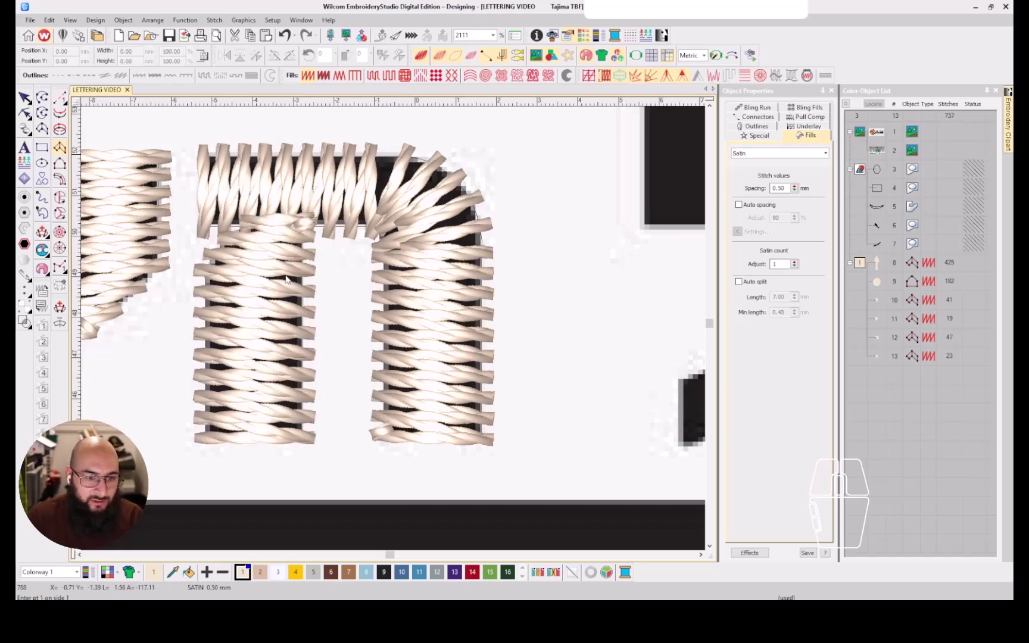
Move the ח's bar-and-right-leg column after its left leg in the stitching sequence, and select the left leg
scroll(287, 278, down, 5)
scroll(394, 332, down, 2)
scroll(393, 333, up, 5)
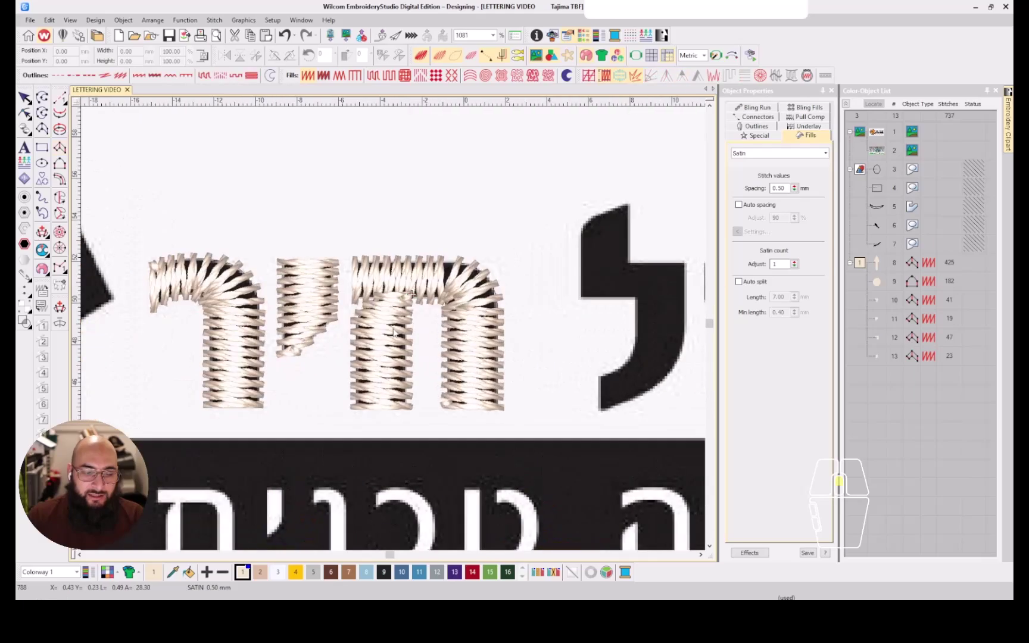
click(492, 279)
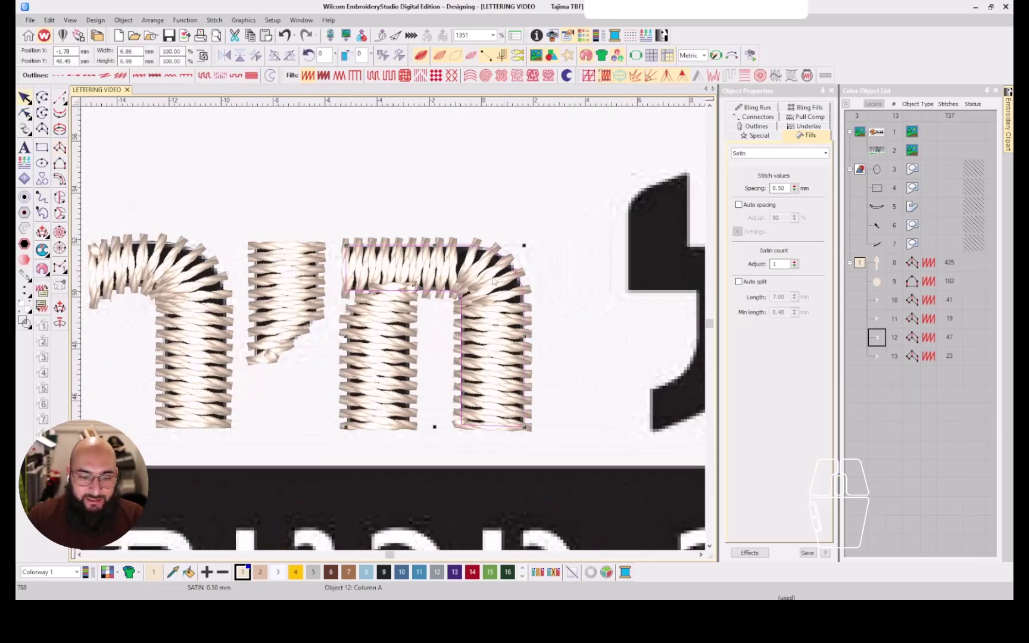
click(873, 338)
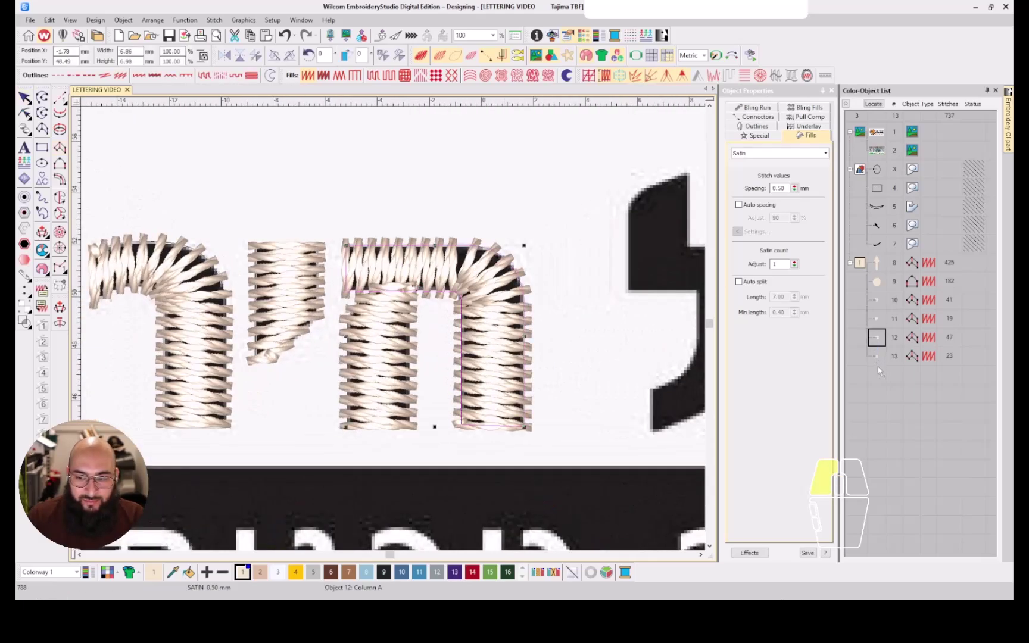
drag(877, 370, 876, 365)
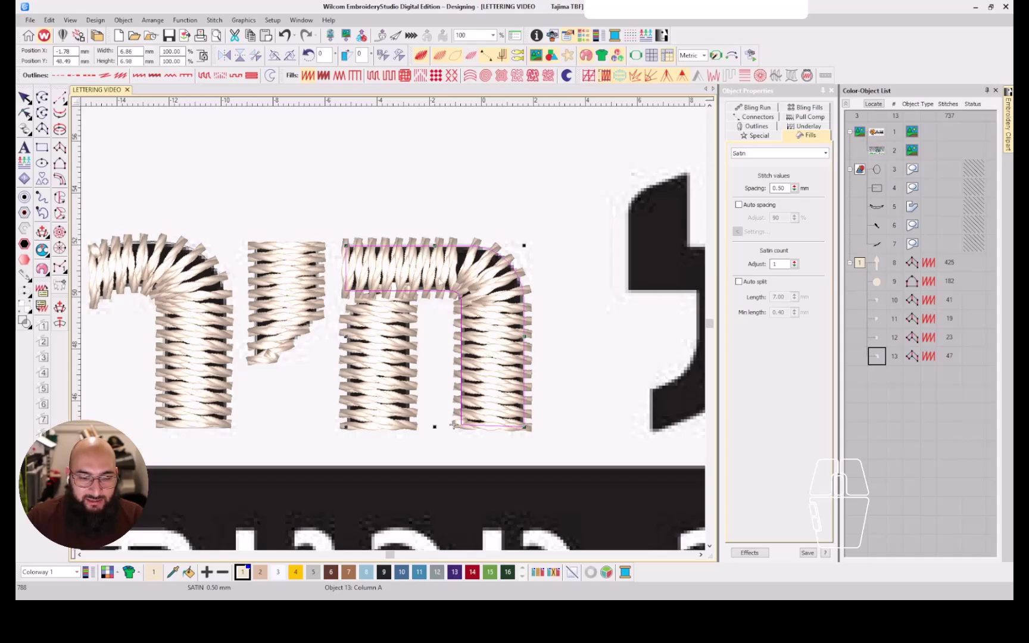
click(381, 343)
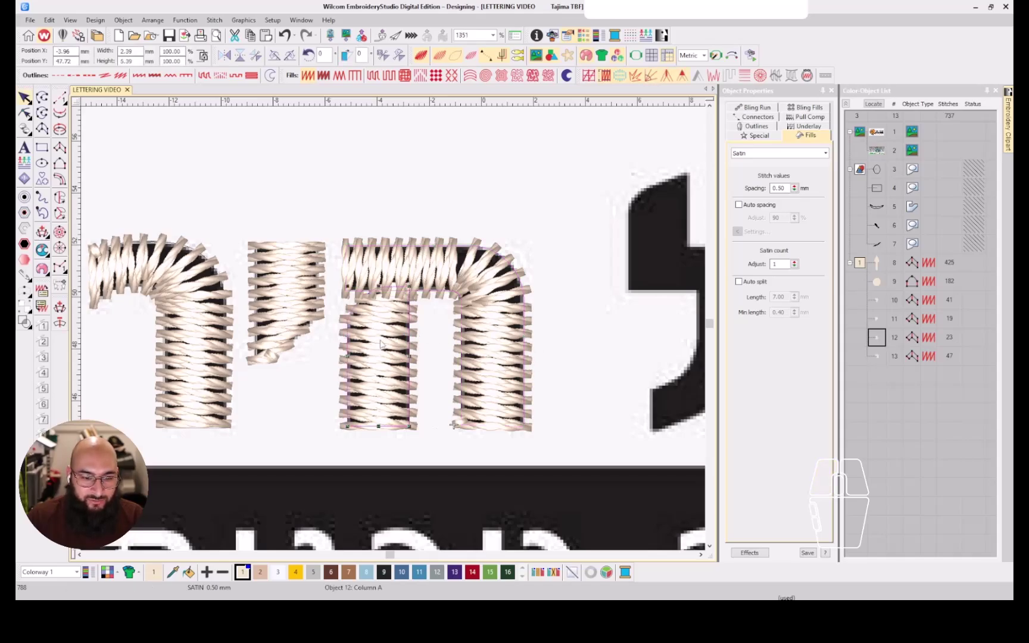
Select every satin object in color 1 and recolor the whole group of letters to black, color 9
key(Escape)
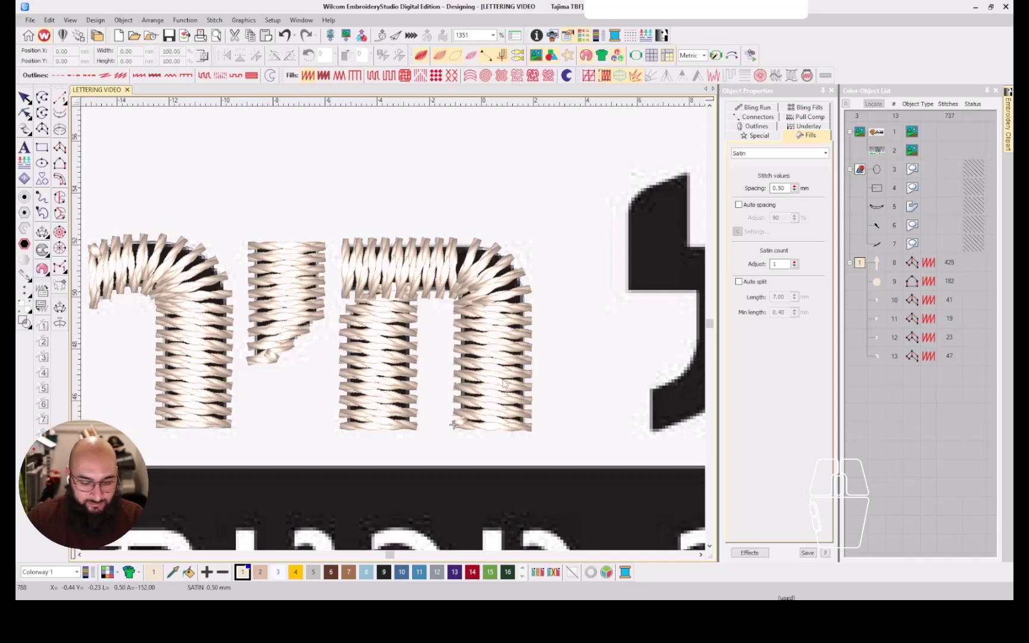
key(0)
click(858, 264)
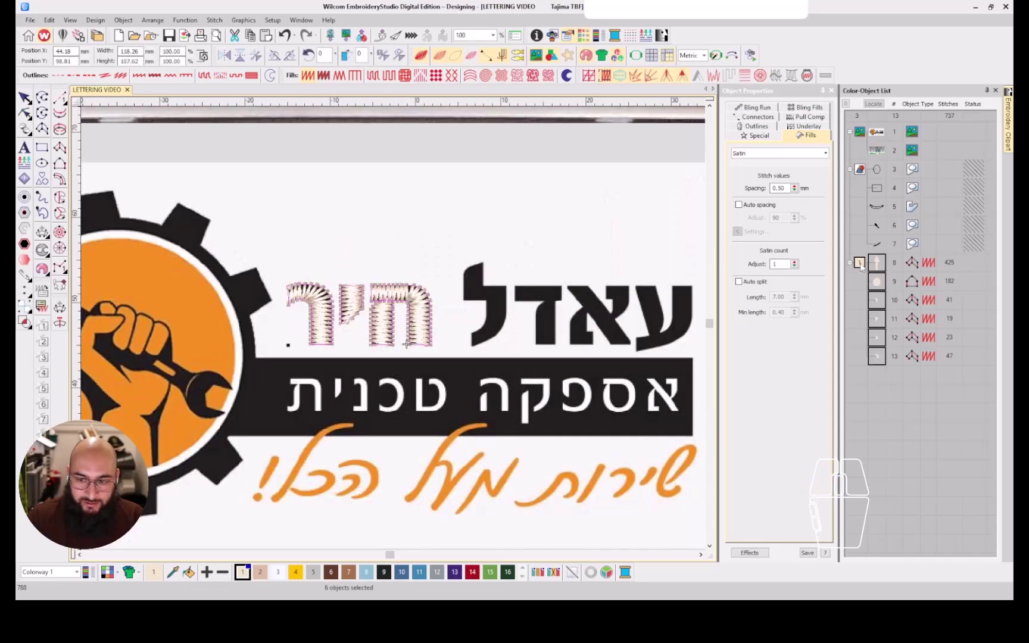
click(384, 572)
Hide the backdrop artwork to examine the black satin letters on their own, and display the artwork again
click(410, 352)
key(d)
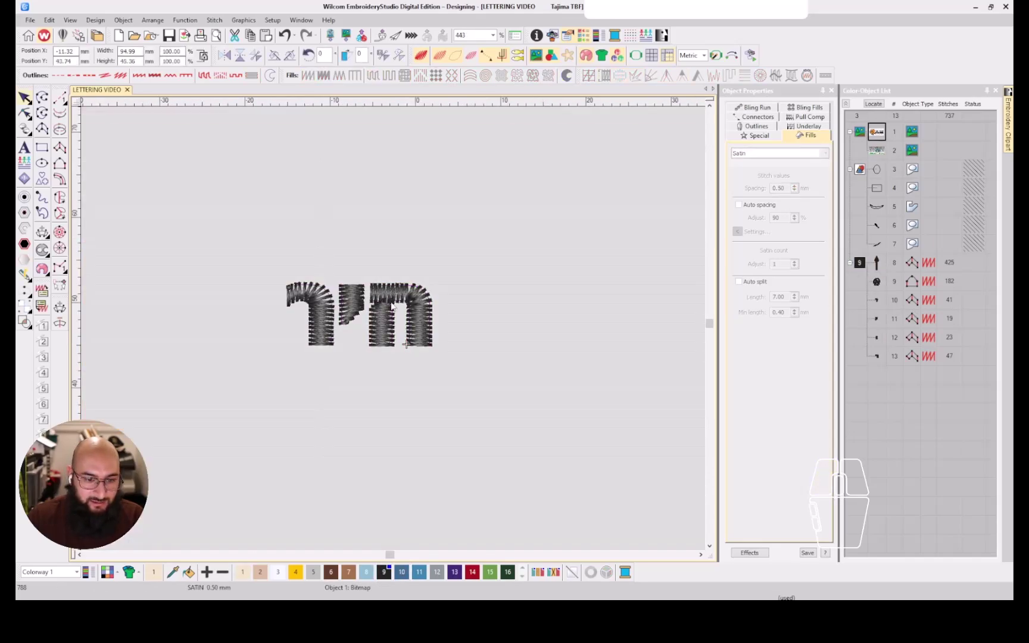
scroll(377, 304, up, 2)
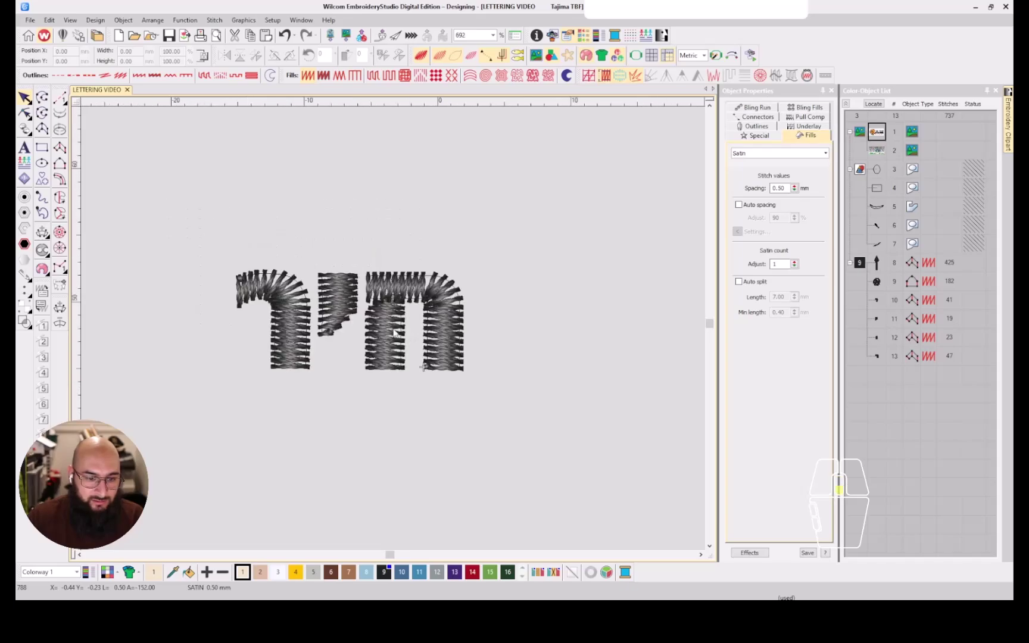
key(d)
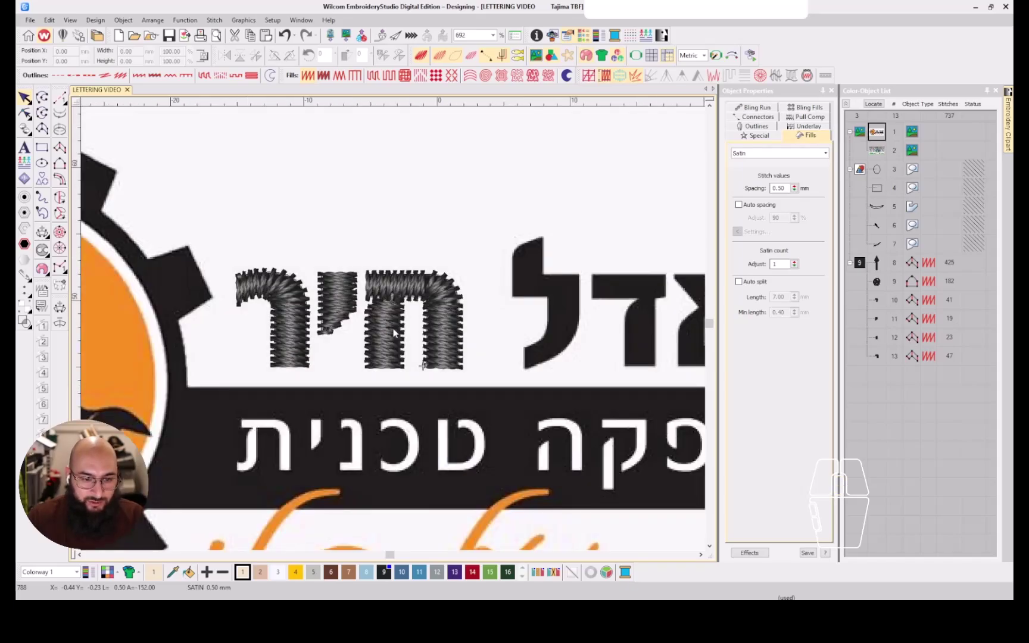
Start a Column A satin on the forearm's left outline, tracing both edges from the base at the white ring up the straight section
scroll(393, 329, down, 3)
scroll(192, 384, up, 3)
scroll(349, 362, up, 4)
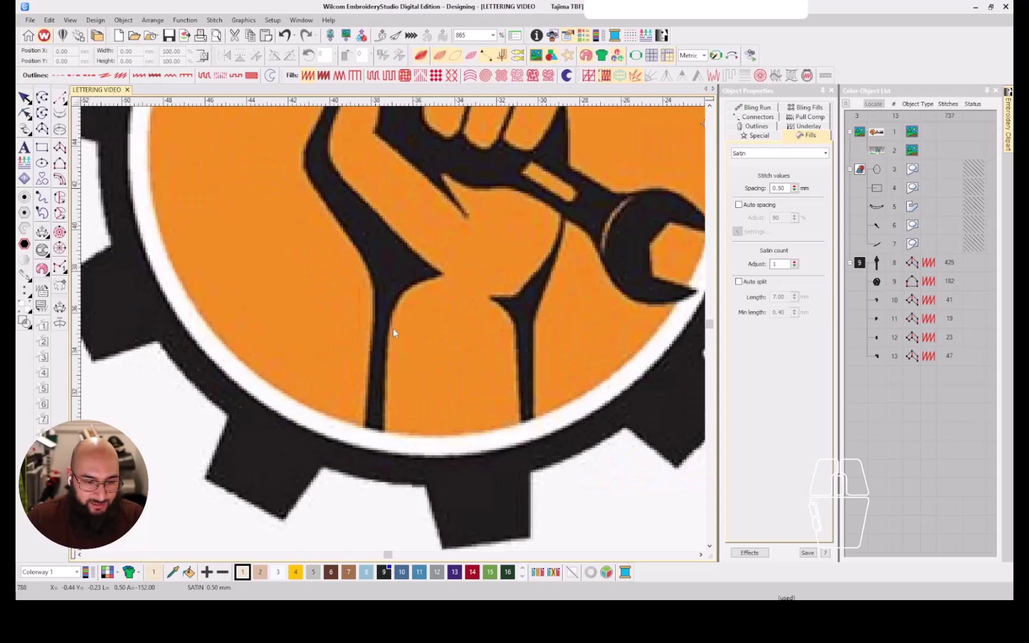
click(60, 147)
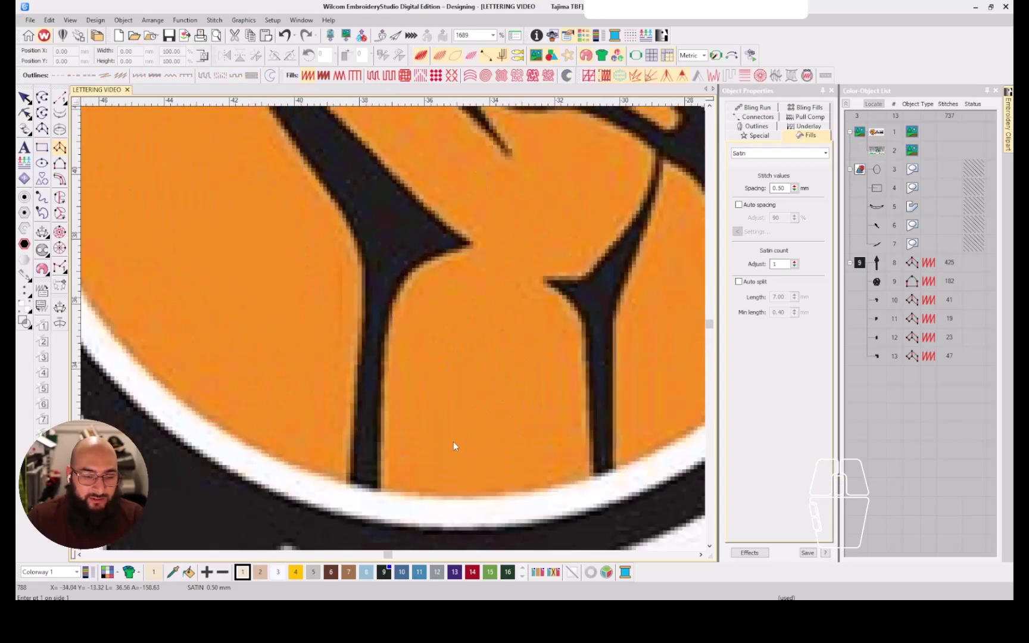
scroll(424, 244, down, 3)
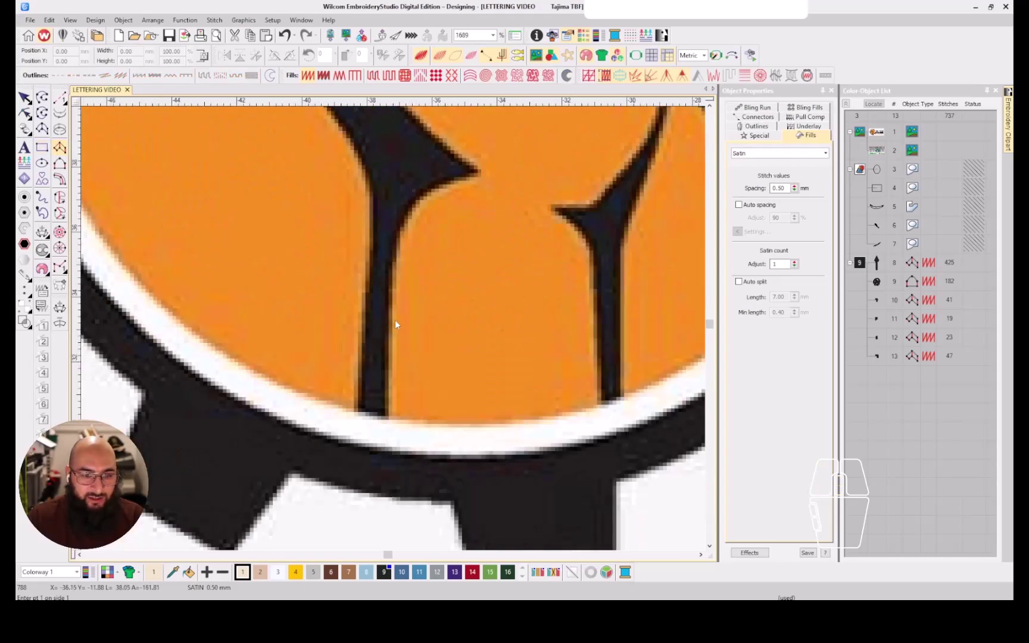
scroll(429, 241, down, 2)
scroll(366, 328, up, 5)
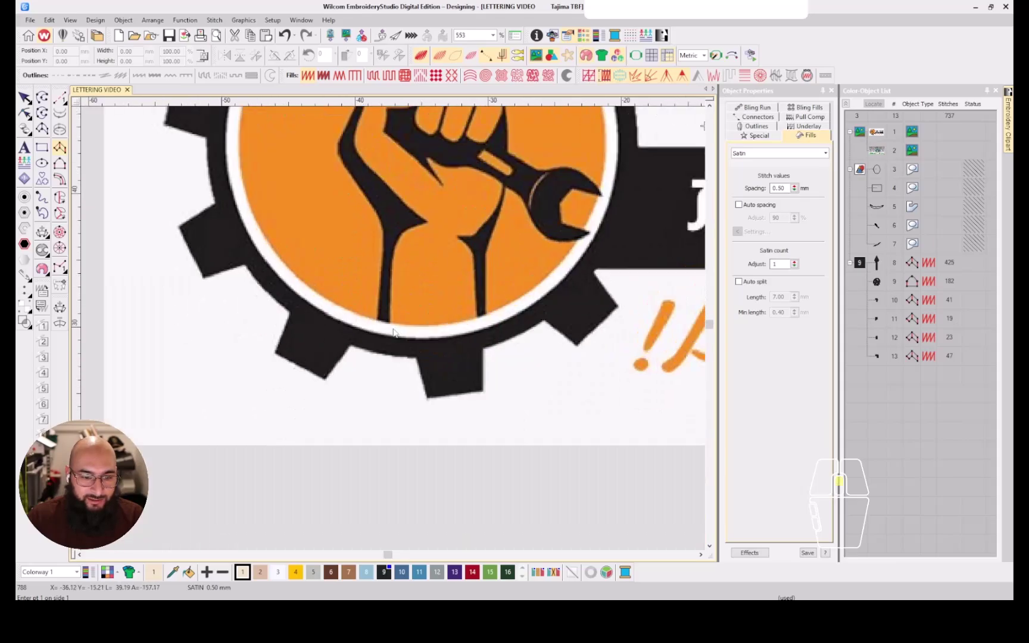
scroll(366, 329, up, 2)
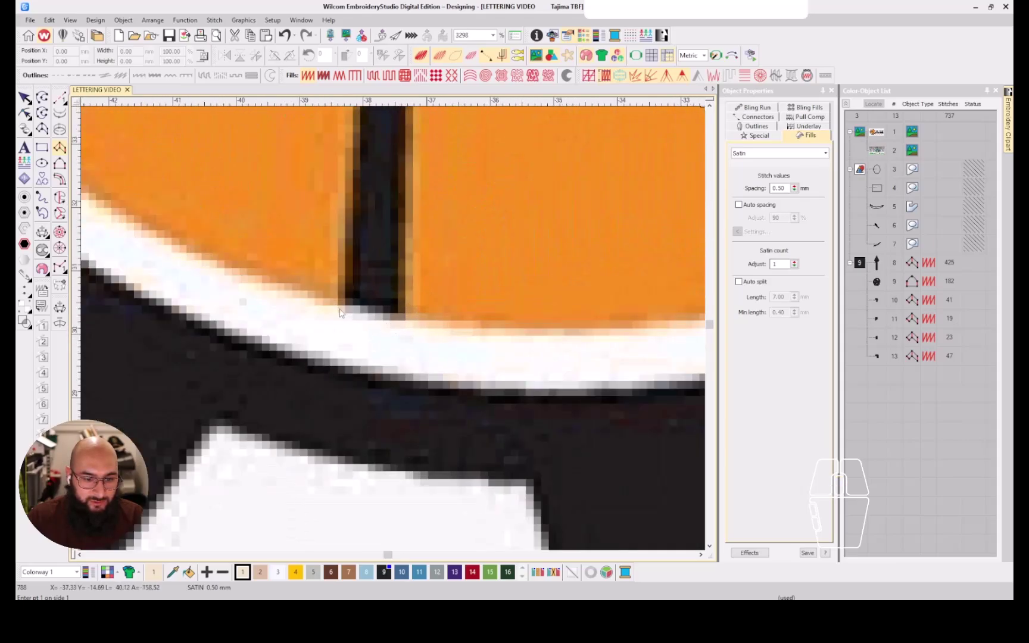
click(340, 312)
scroll(404, 304, down, 4)
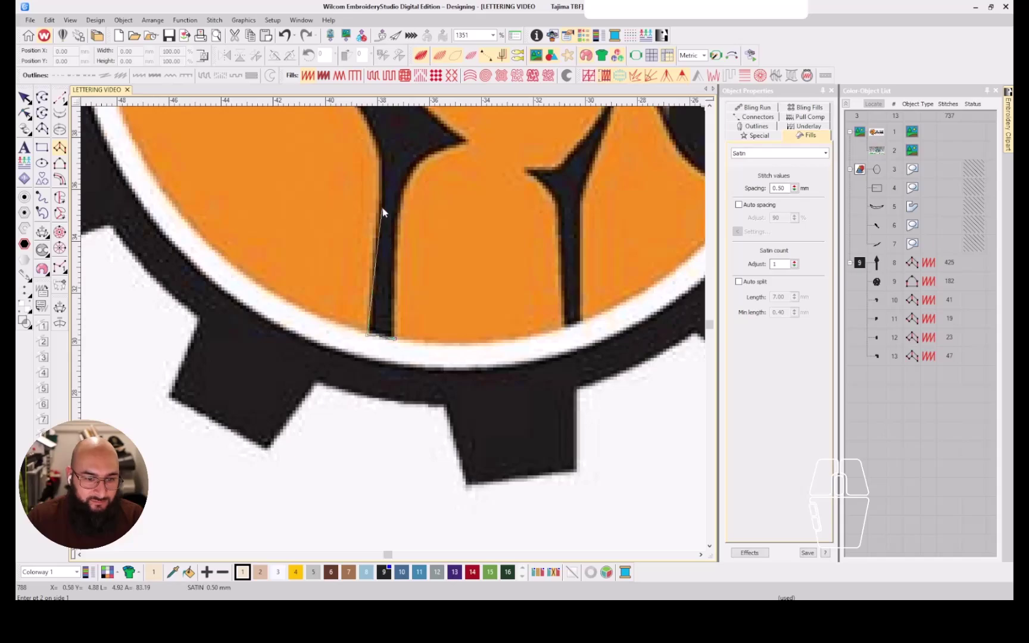
click(375, 207)
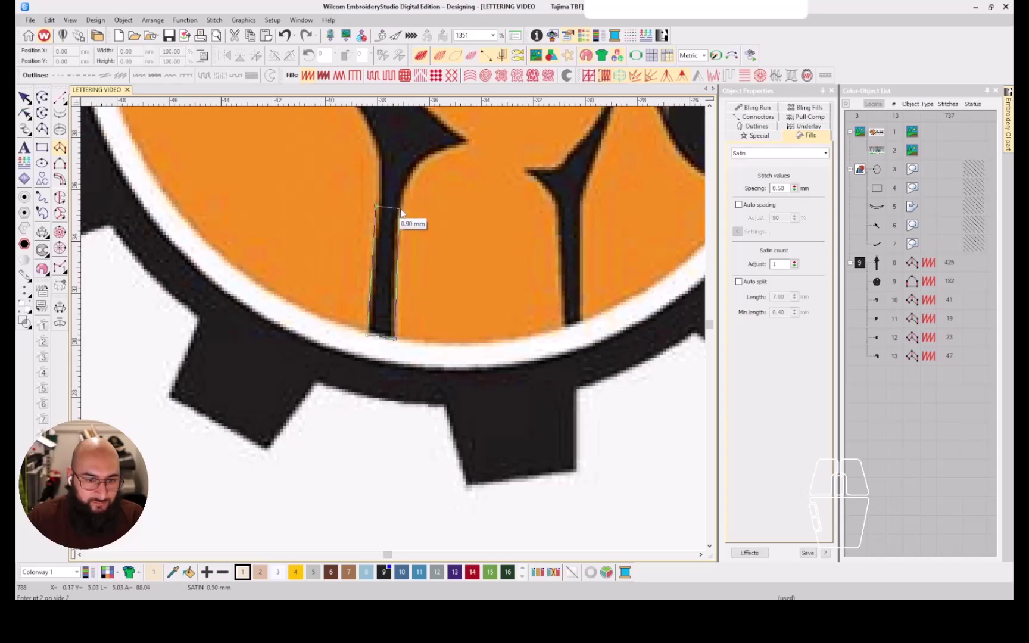
click(401, 212)
Extend the forearm column in closer point pairs through its flare, and finish it just below the pointed wrist shape
click(378, 150)
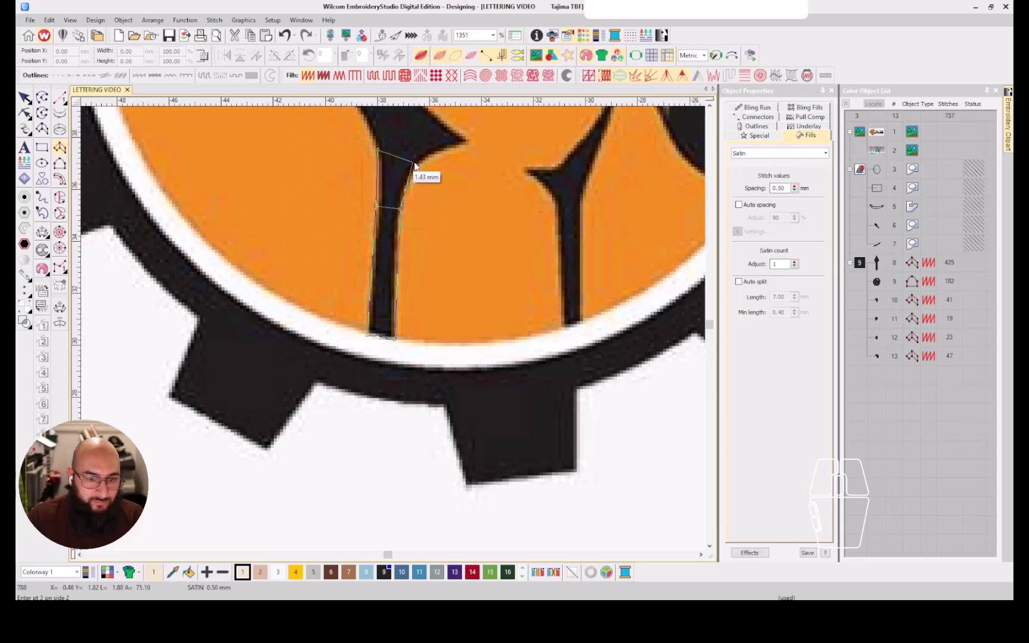
scroll(386, 331, up, 2)
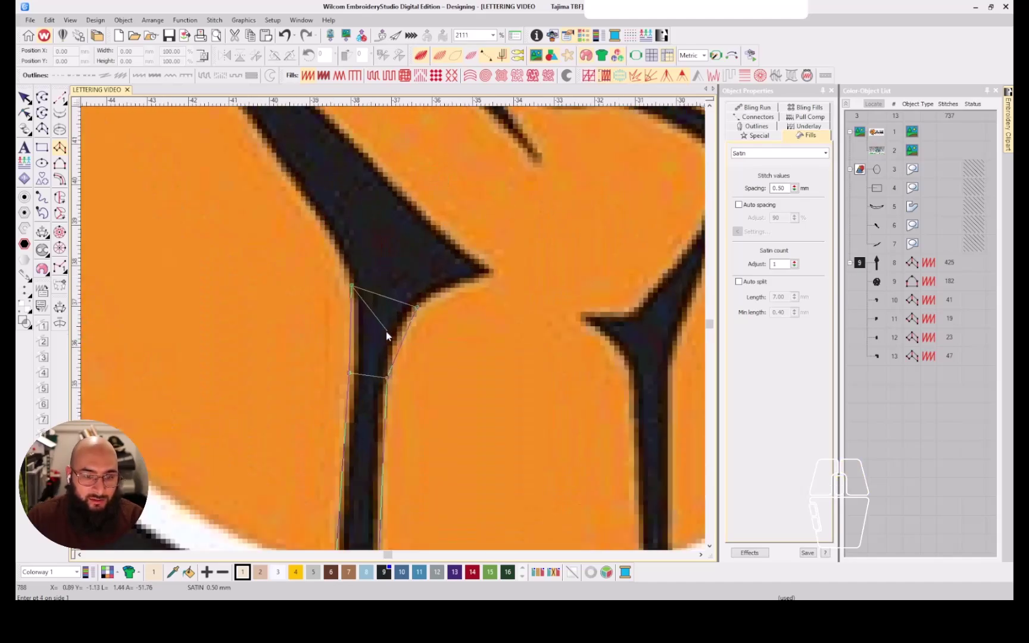
click(354, 345)
click(393, 345)
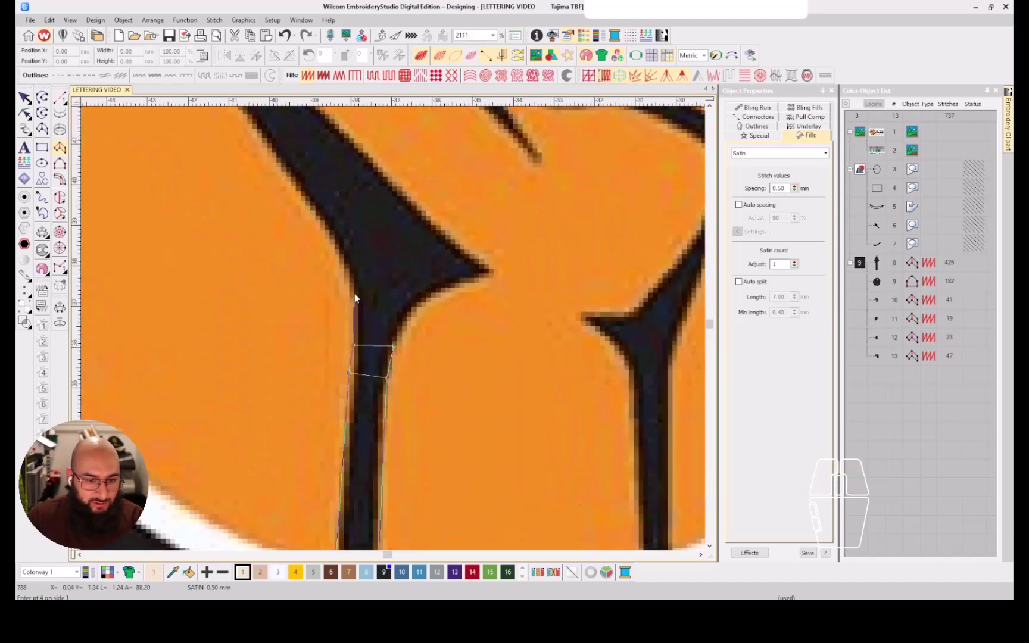
click(422, 298)
key(Return)
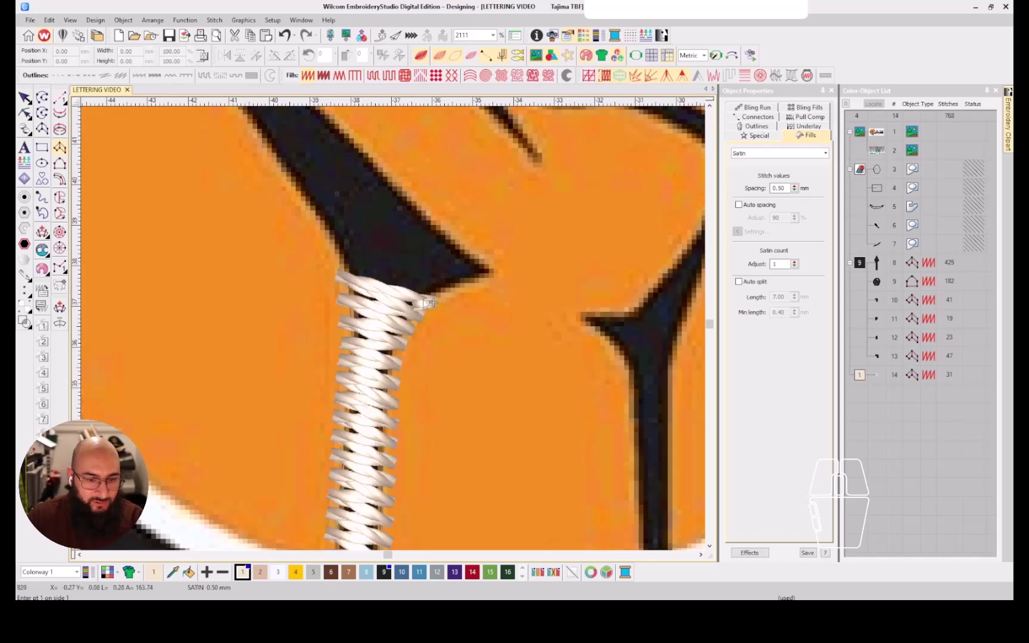
Start a second Column A satin at the wrist's pointed tip, overlapping the forearm column's end and following the thick black band upward
scroll(395, 331, down, 2)
scroll(394, 330, up, 3)
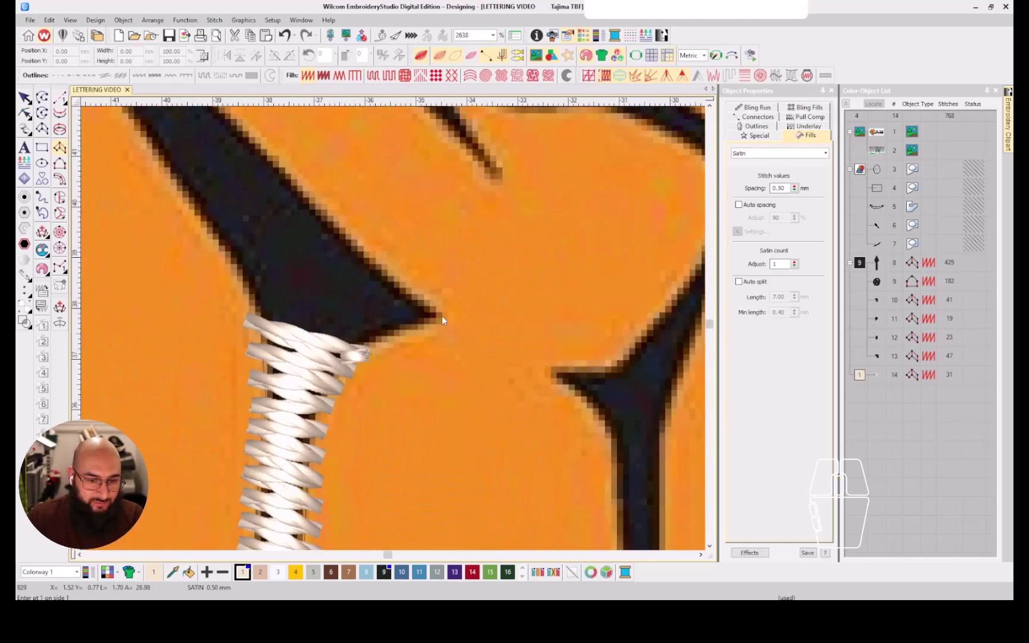
click(350, 356)
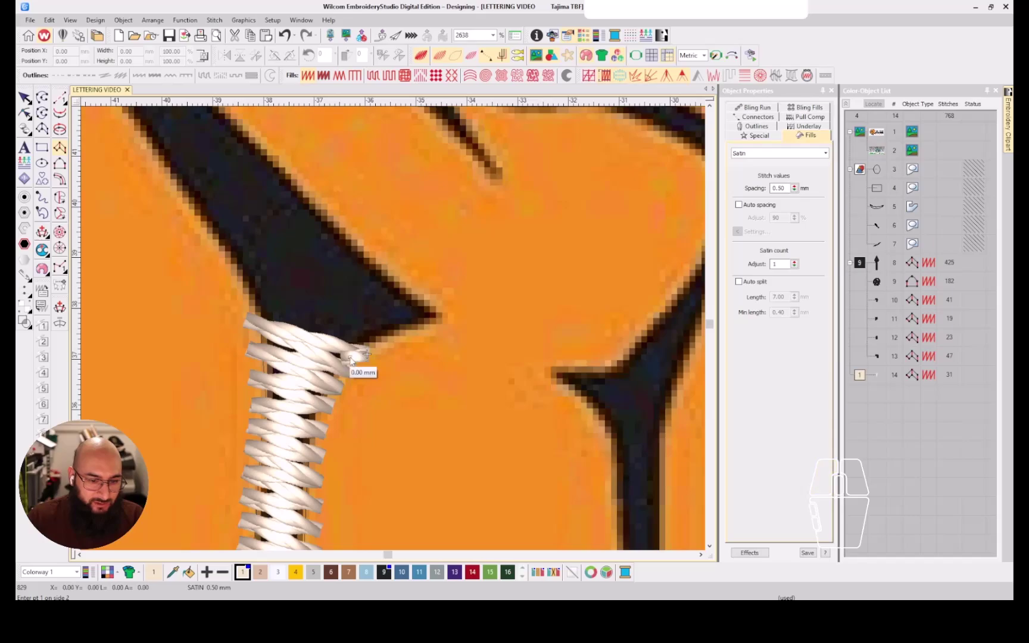
click(444, 311)
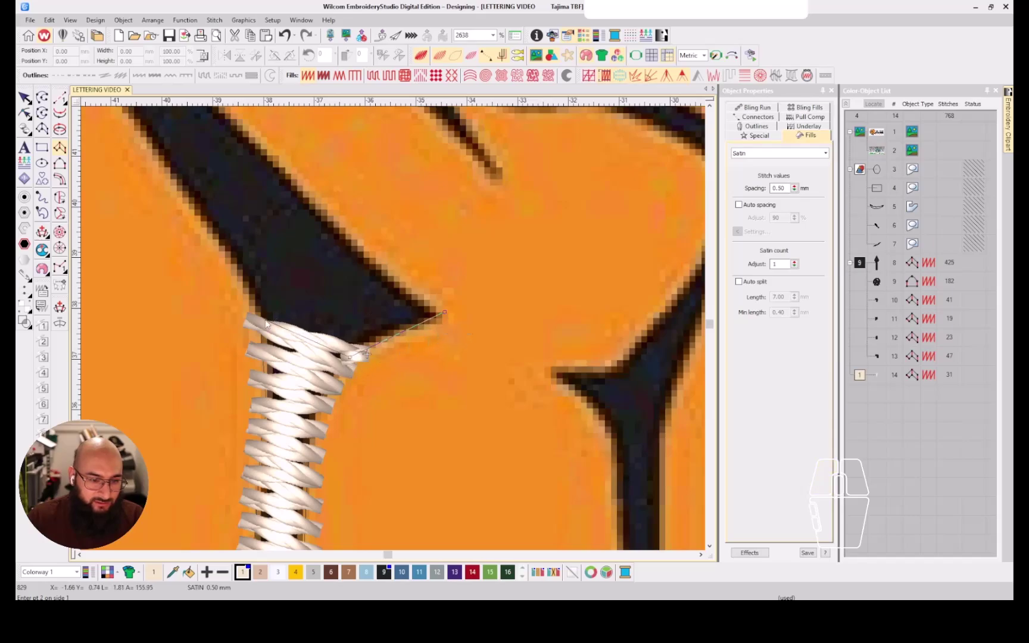
click(359, 246)
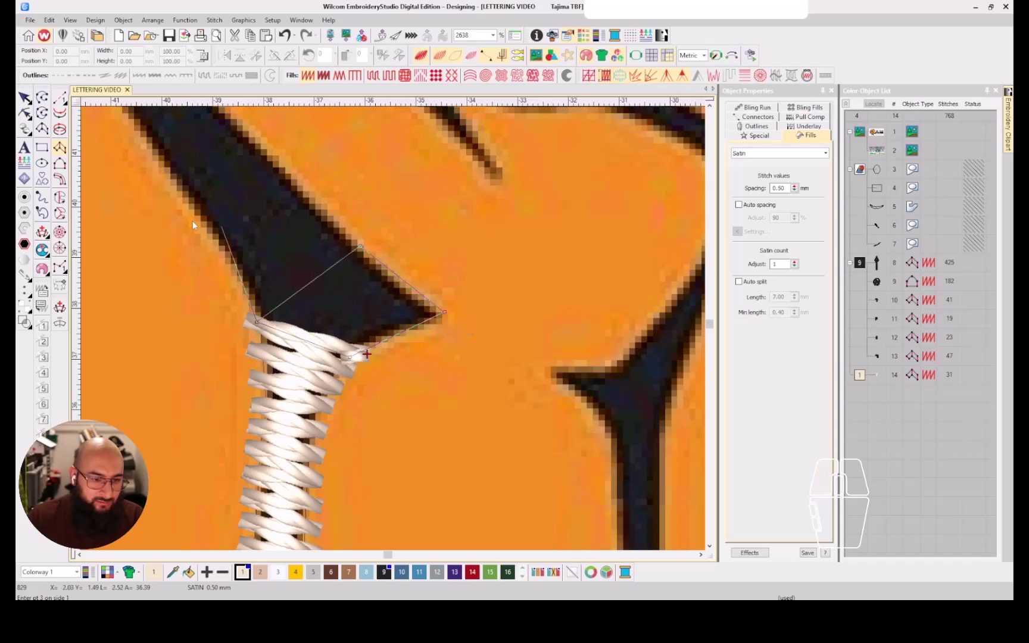
click(277, 163)
scroll(261, 182, down, 1)
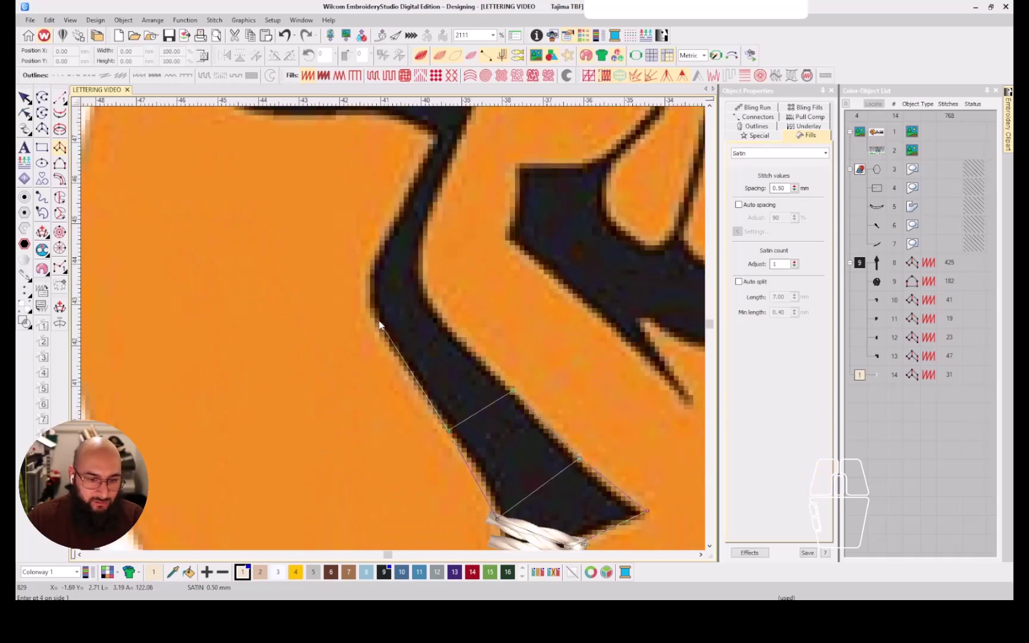
Carry the column around the bend of the hand outline up to the wrench, using closely spaced point pairs, and finish the satin object
click(376, 318)
click(422, 275)
key(c)
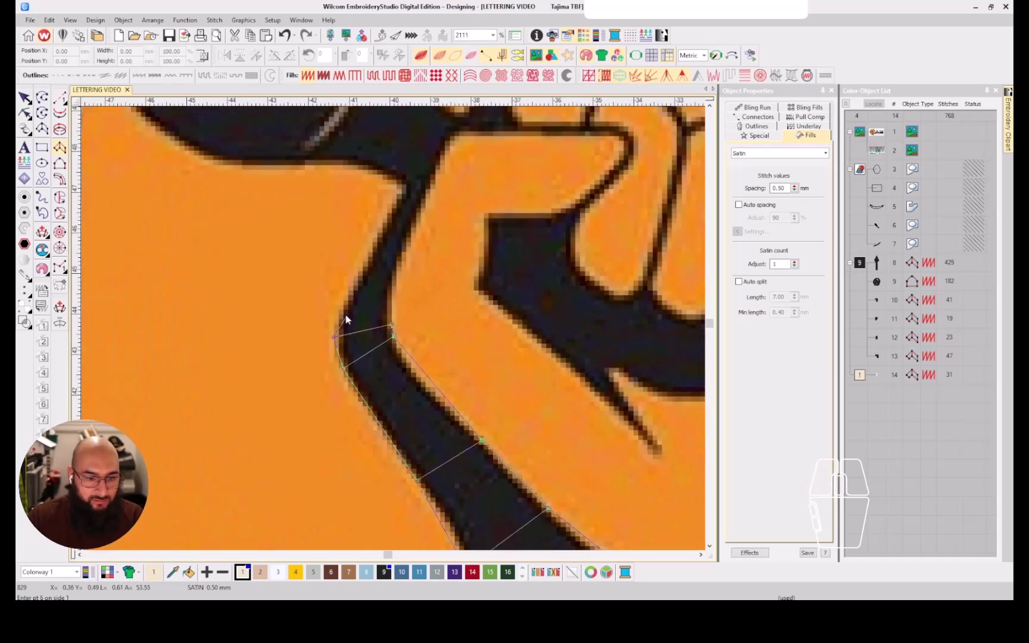
click(346, 301)
click(390, 302)
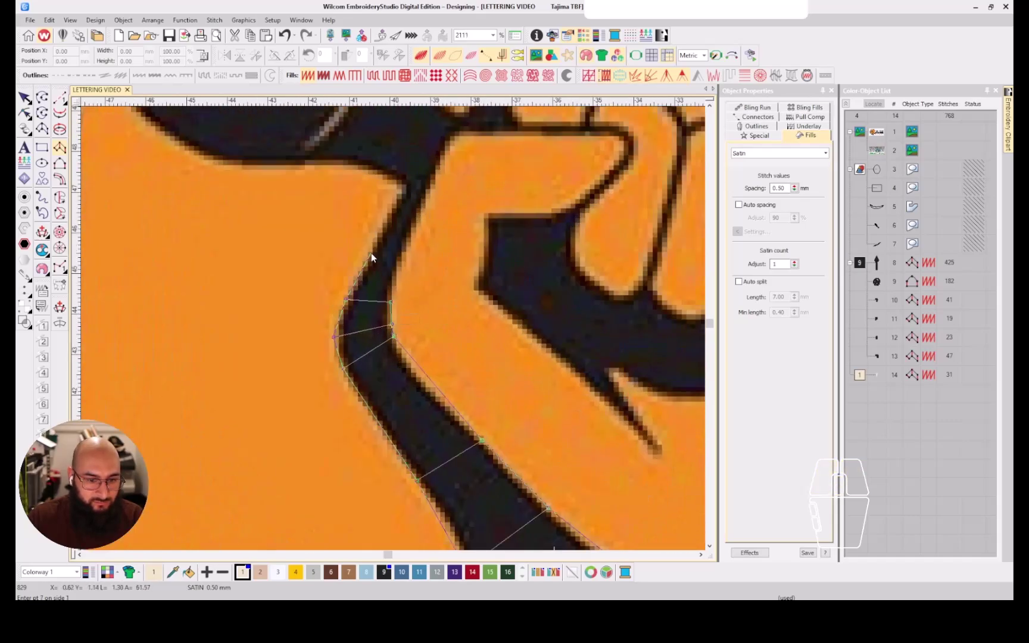
click(401, 262)
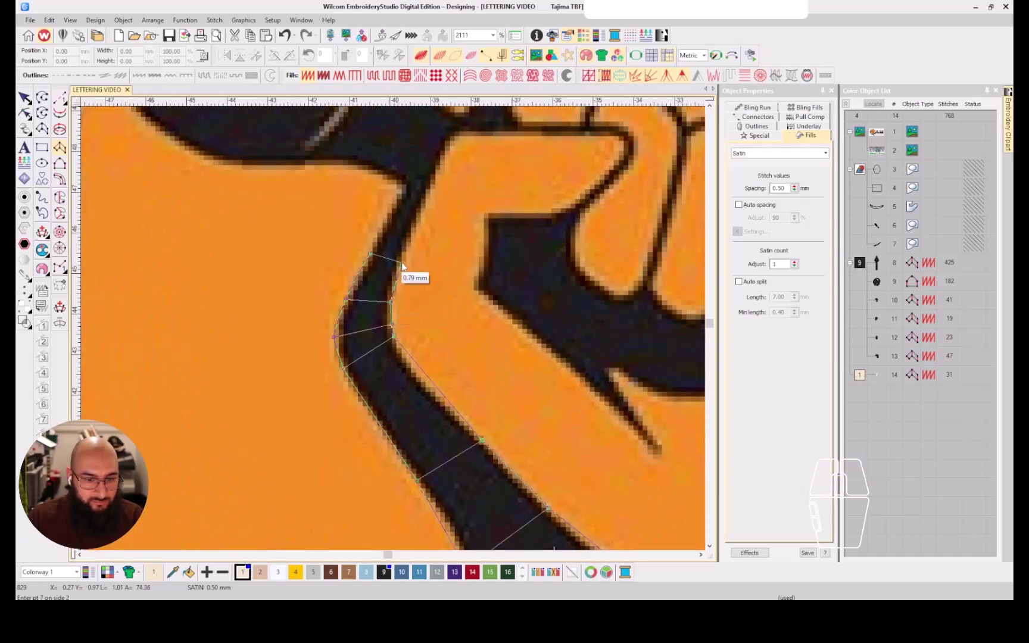
click(409, 177)
click(433, 187)
key(Return)
Digitize the neck of the upper wrench as a separate Column A satin, from the thumb to the highlight line at the wrench head
scroll(376, 327, down, 5)
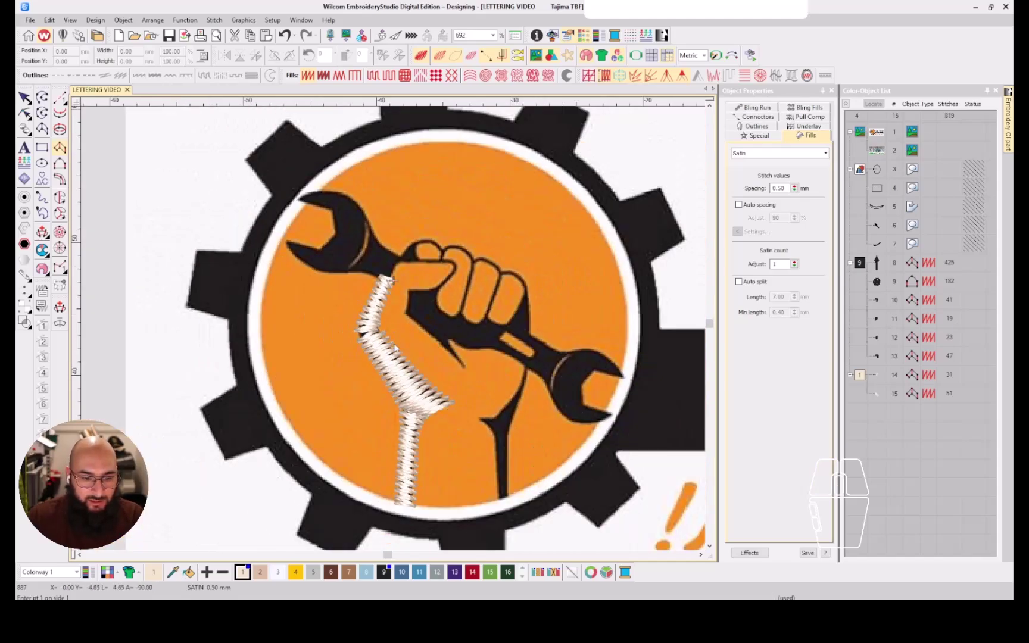
scroll(392, 328, up, 1)
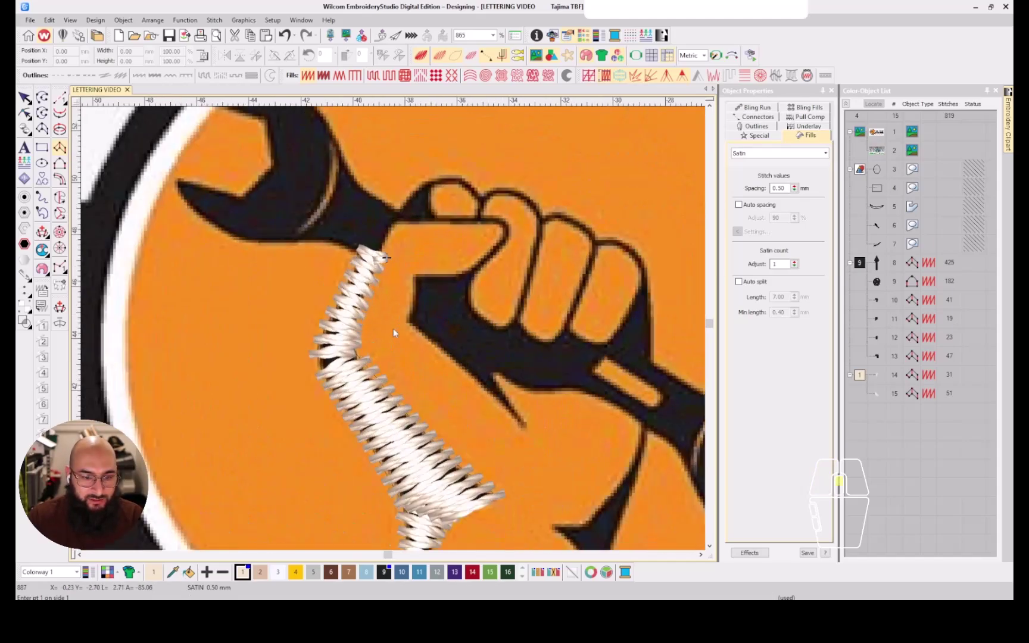
scroll(378, 266, down, 1)
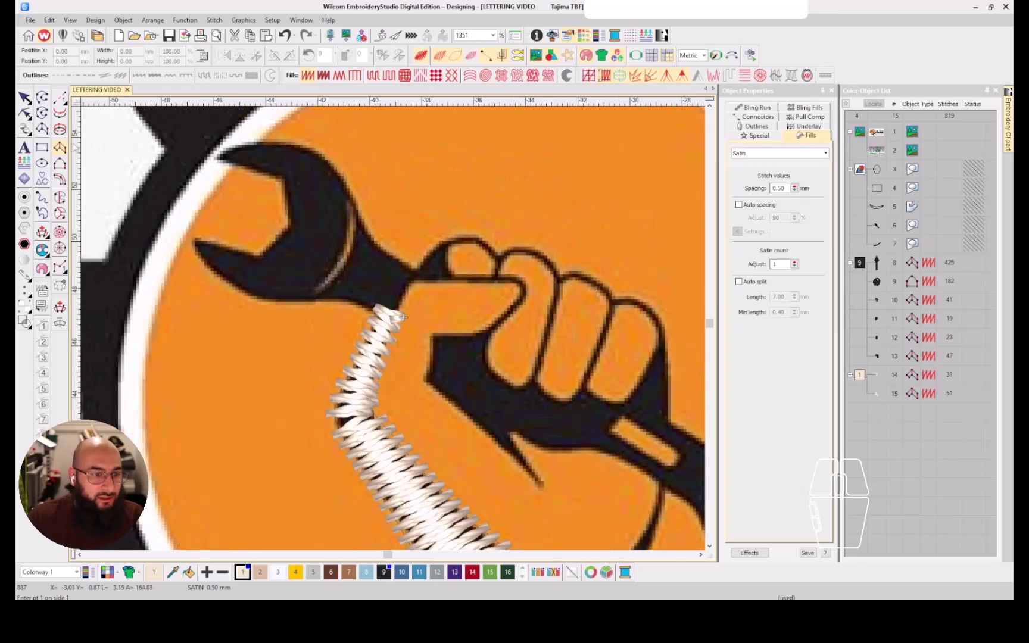
scroll(391, 330, up, 3)
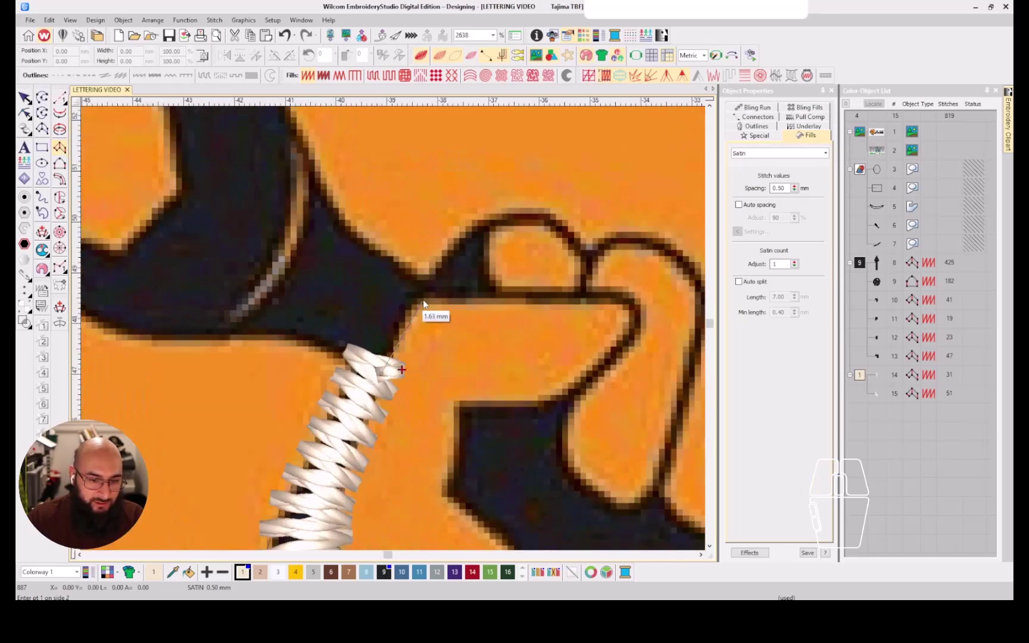
click(436, 279)
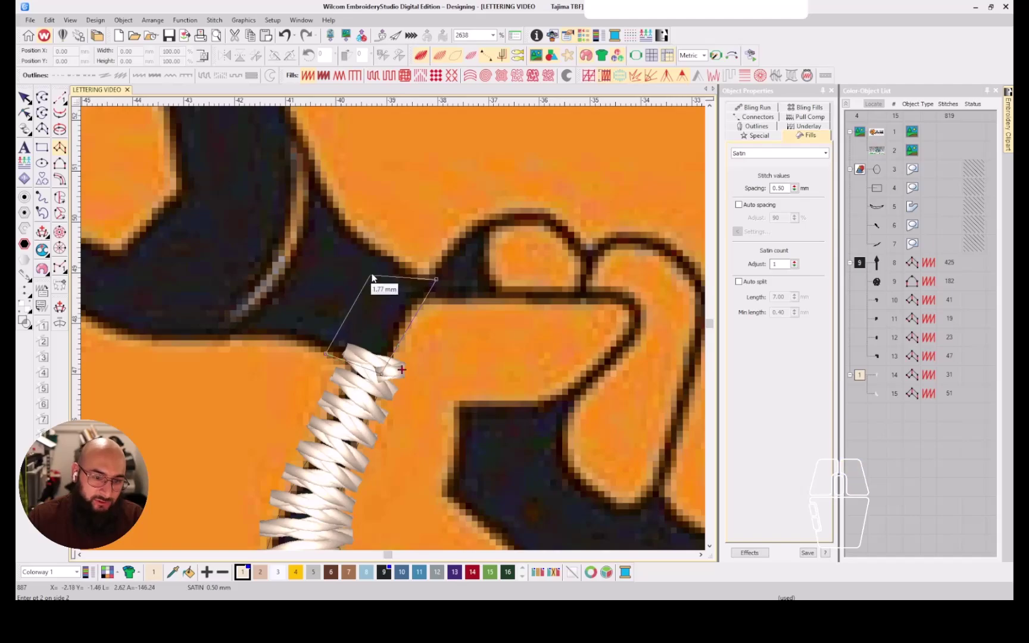
click(381, 251)
click(227, 340)
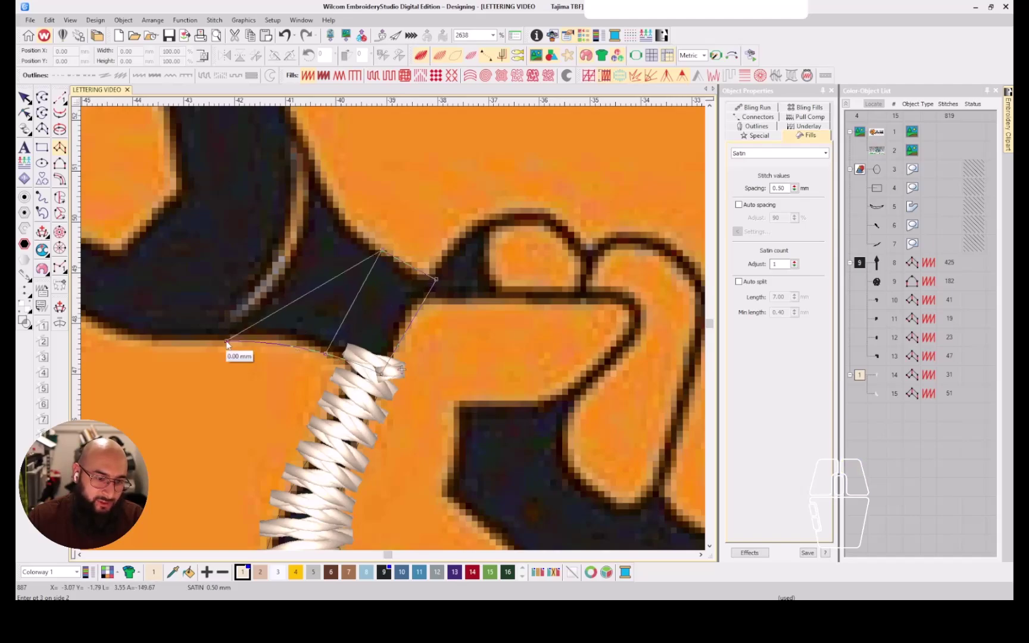
click(318, 172)
scroll(317, 314, down, 1)
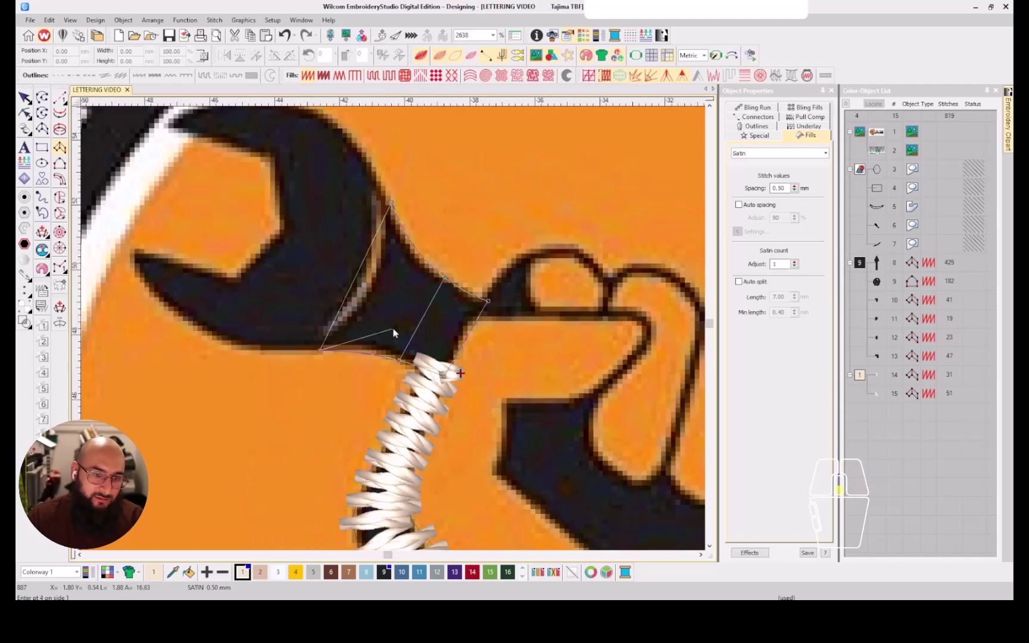
scroll(393, 333, down, 2)
click(393, 332)
key(Return)
scroll(477, 366, down, 1)
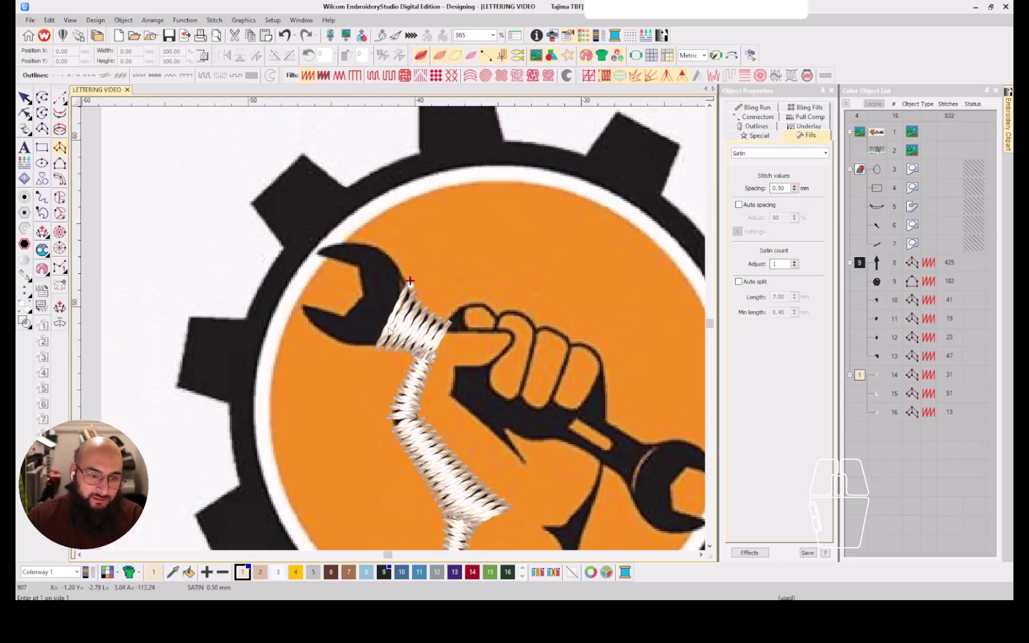
Add a short run-stitch connector from the wrench neck's end through the head to the tip of the upper jaw
click(60, 97)
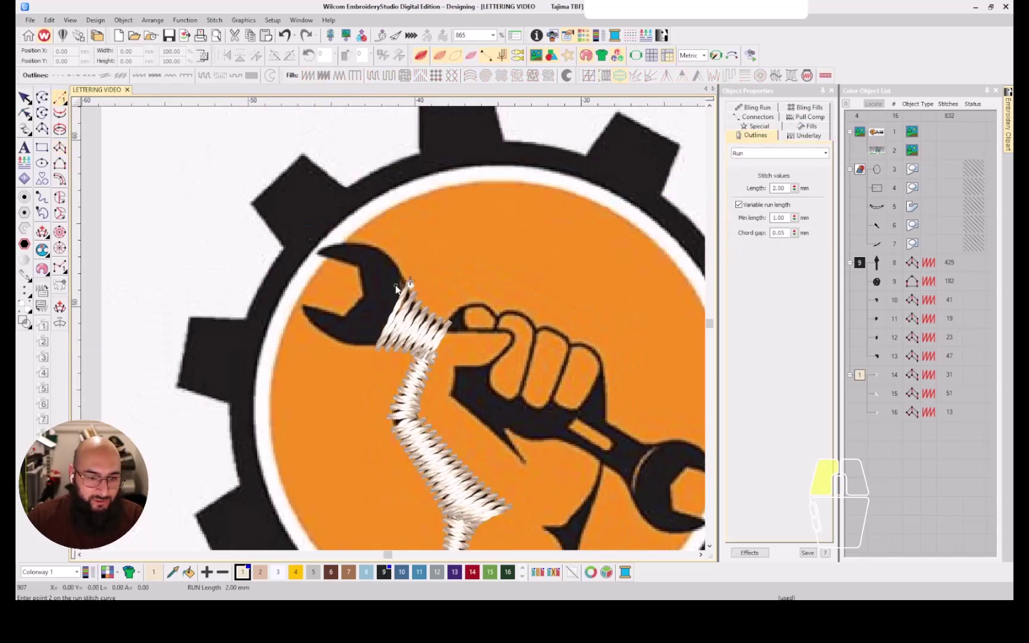
scroll(326, 256, up, 2)
click(327, 256)
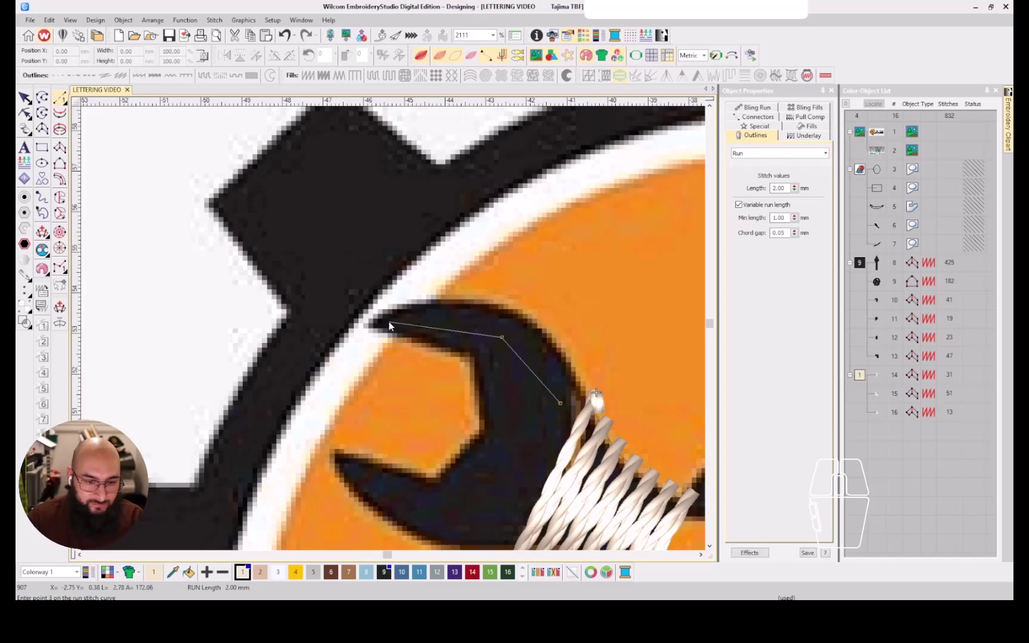
key(Return)
Start a Column A satin at the upper jaw's tip and carry its point pairs around the head's curve, overlapping the neck column
key(a)
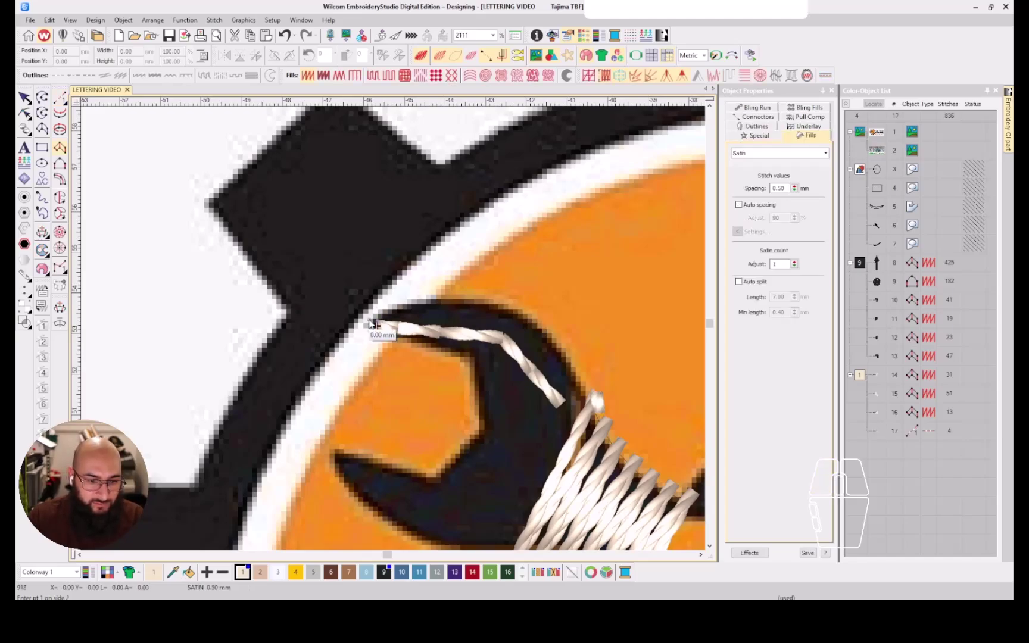
click(375, 326)
click(438, 299)
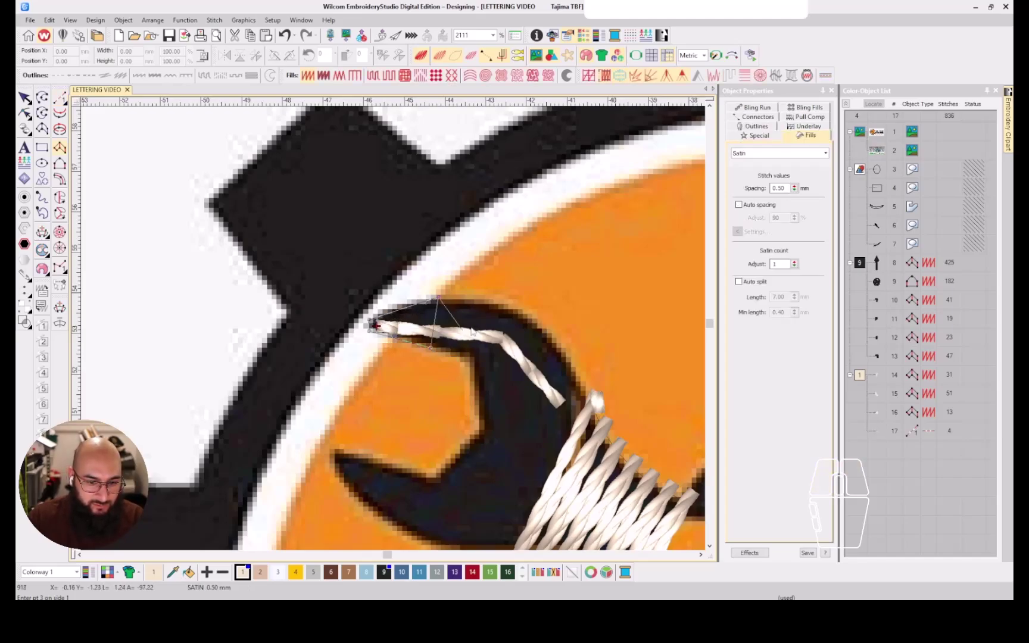
click(510, 309)
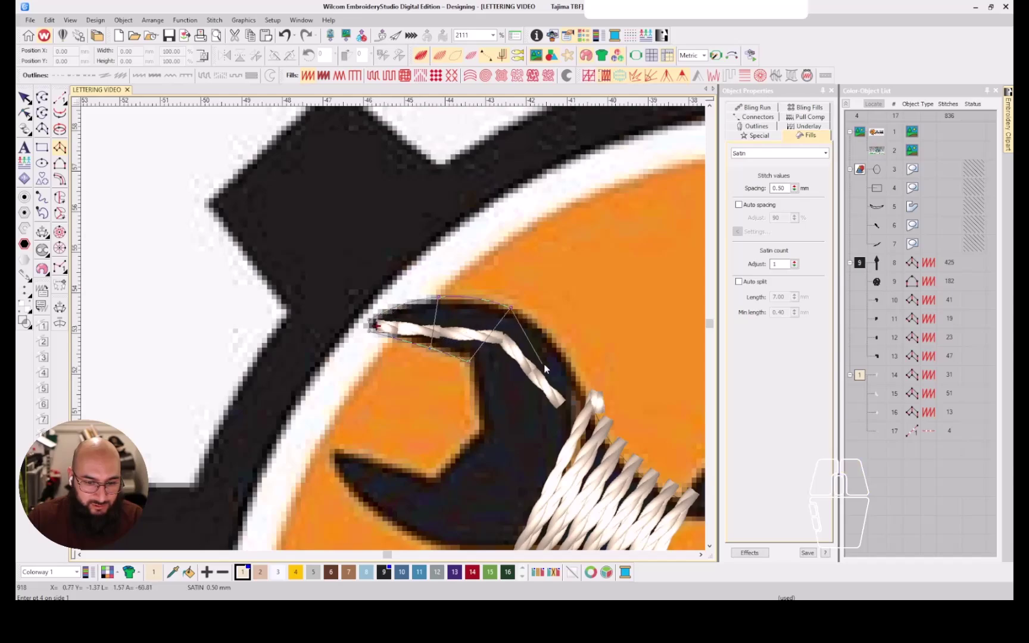
click(579, 380)
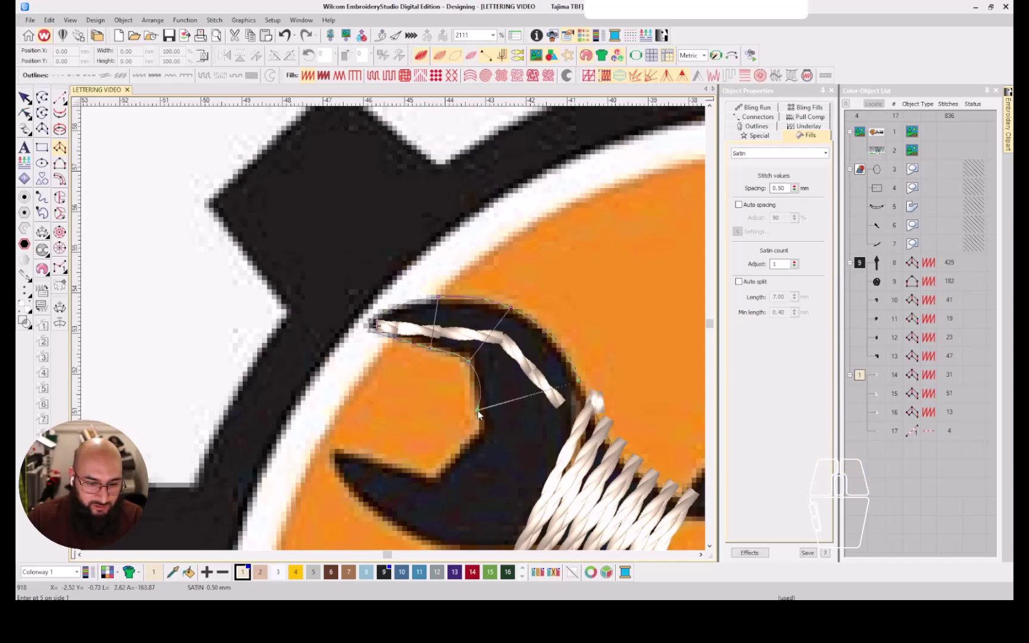
right_click(464, 449)
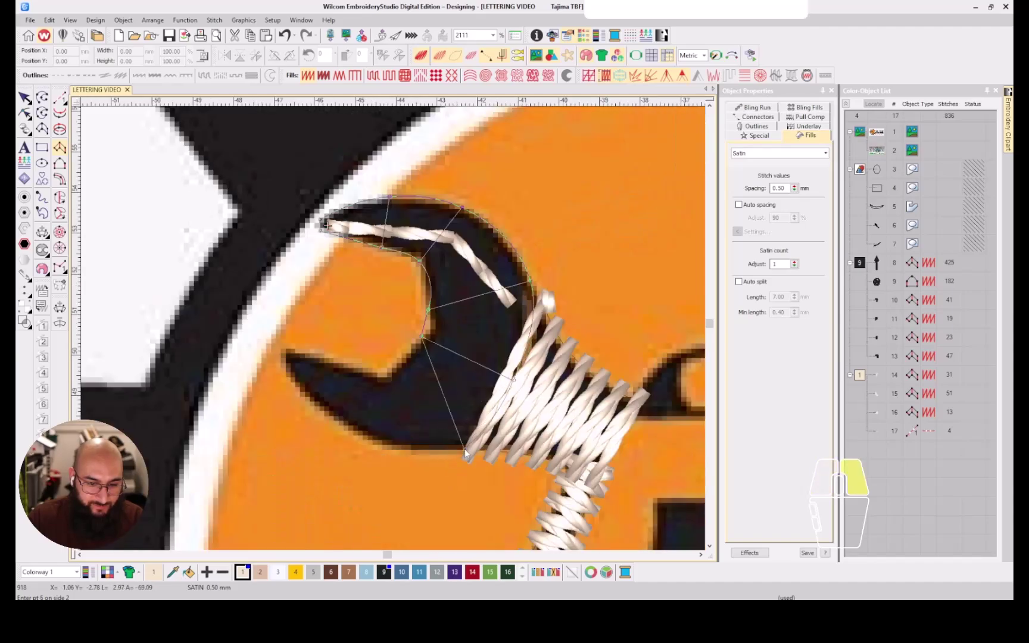
Continue the wrench-head column along the lower jaw, re-place its final point pairs near the tip, and finish the satin object
click(393, 372)
click(386, 445)
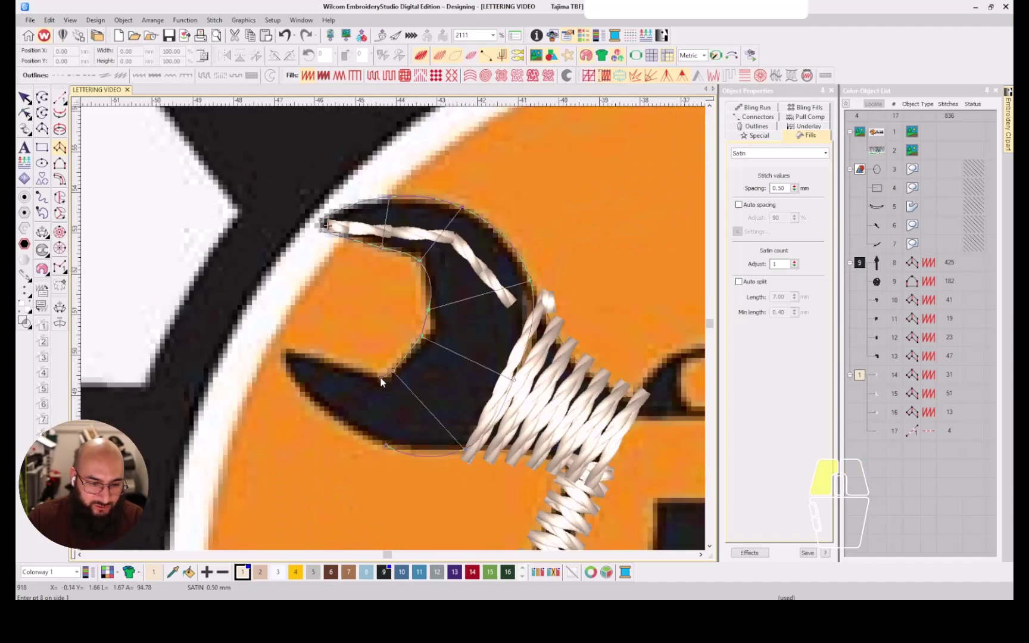
click(325, 409)
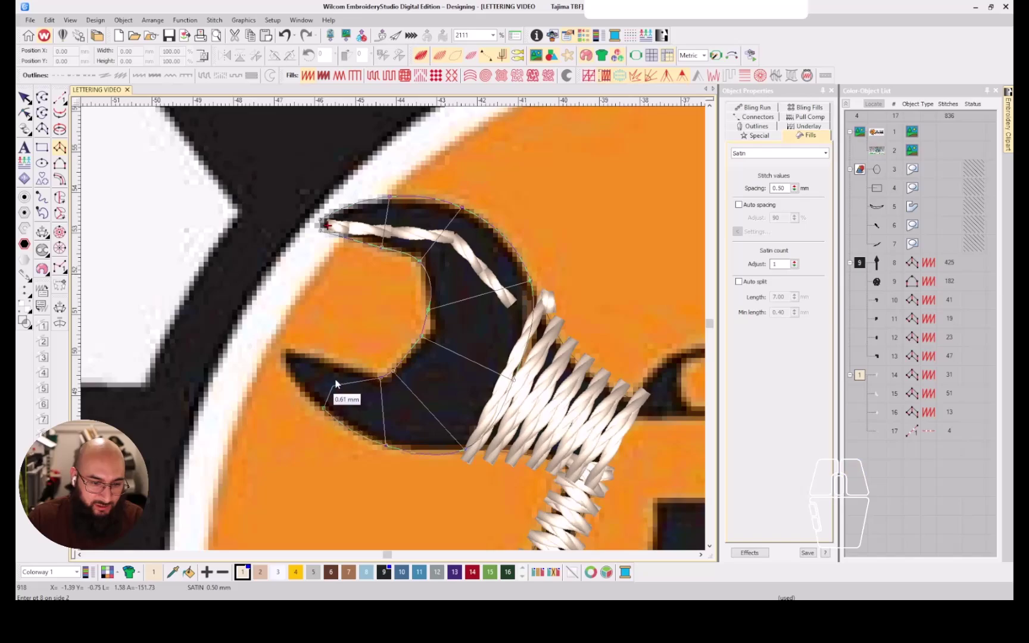
click(283, 355)
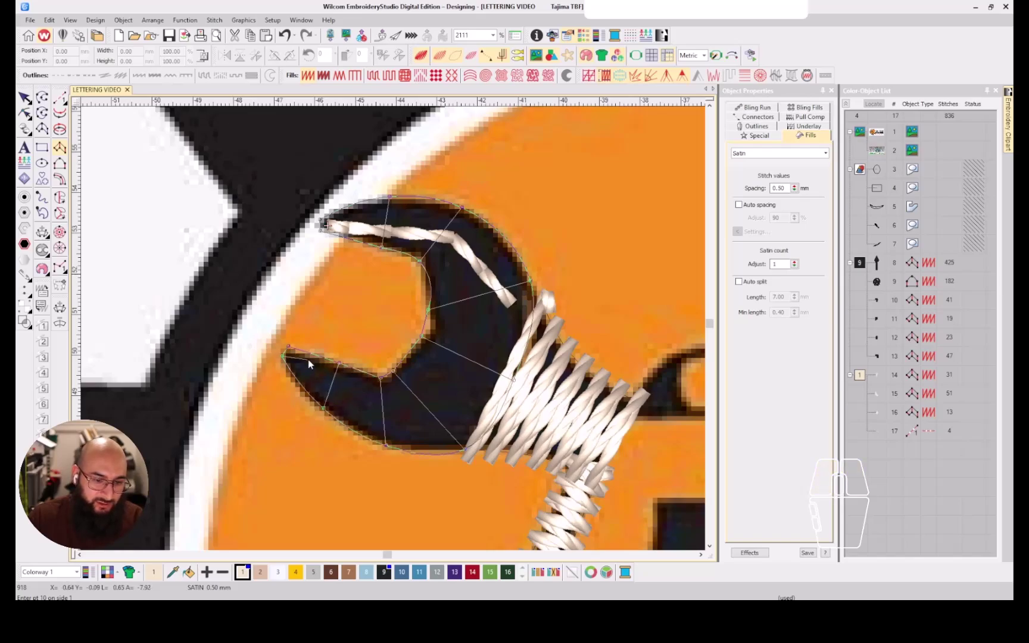
key(BackSpace)
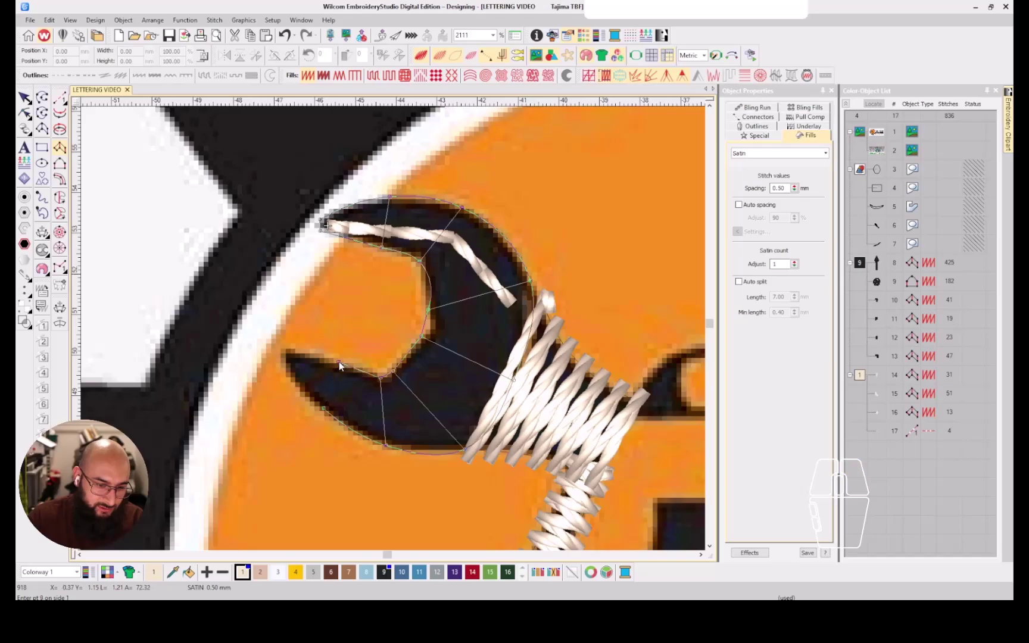
click(306, 353)
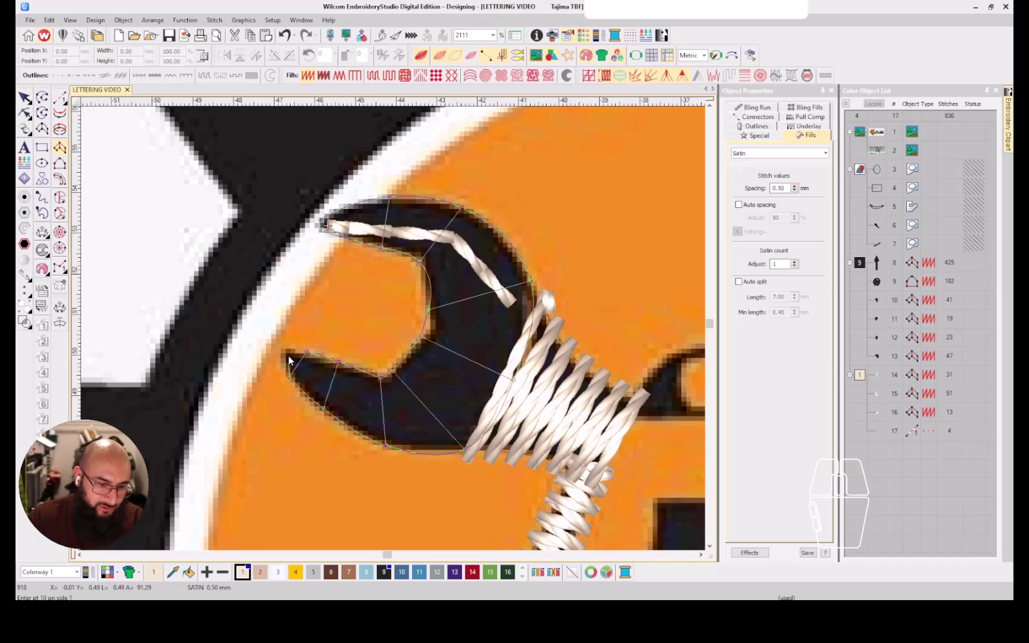
key(Return)
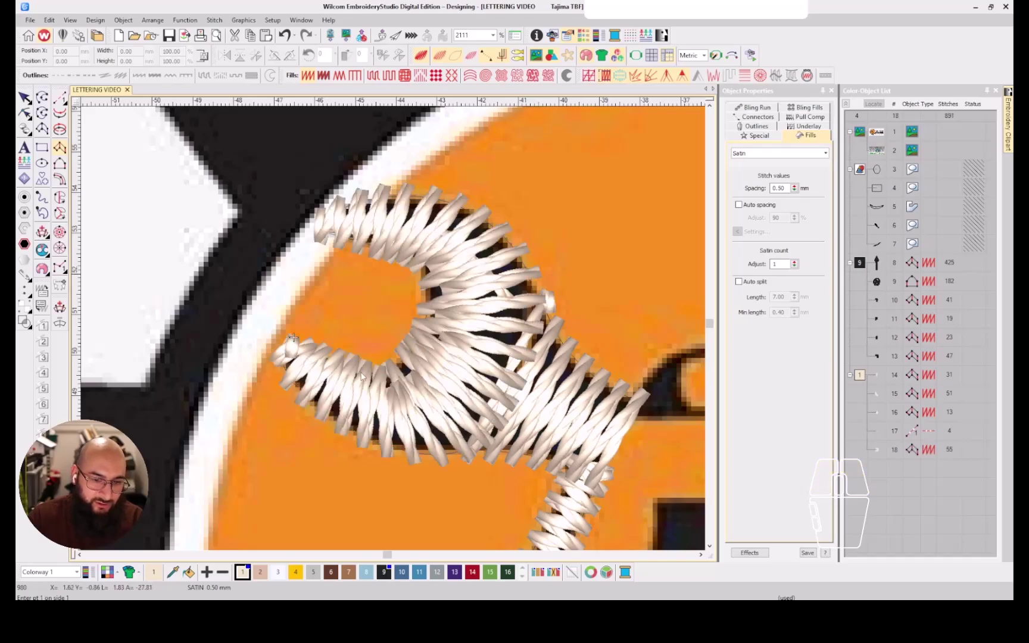
Recolor the wrench head and all cream-colored objects of the hand and wrench to black, color 9
scroll(361, 377, down, 5)
scroll(399, 337, up, 3)
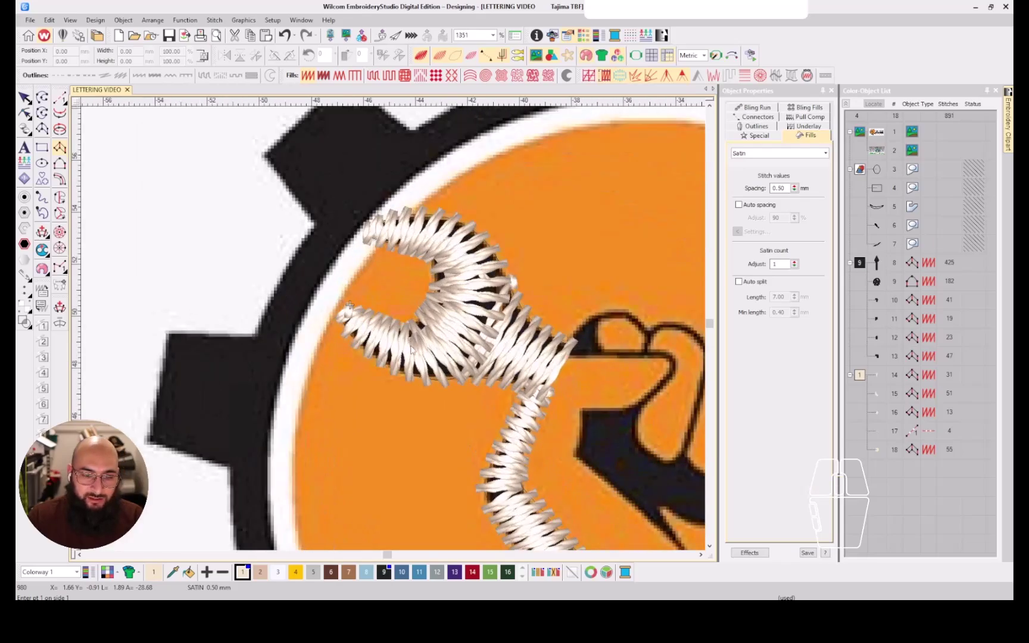
key(Escape)
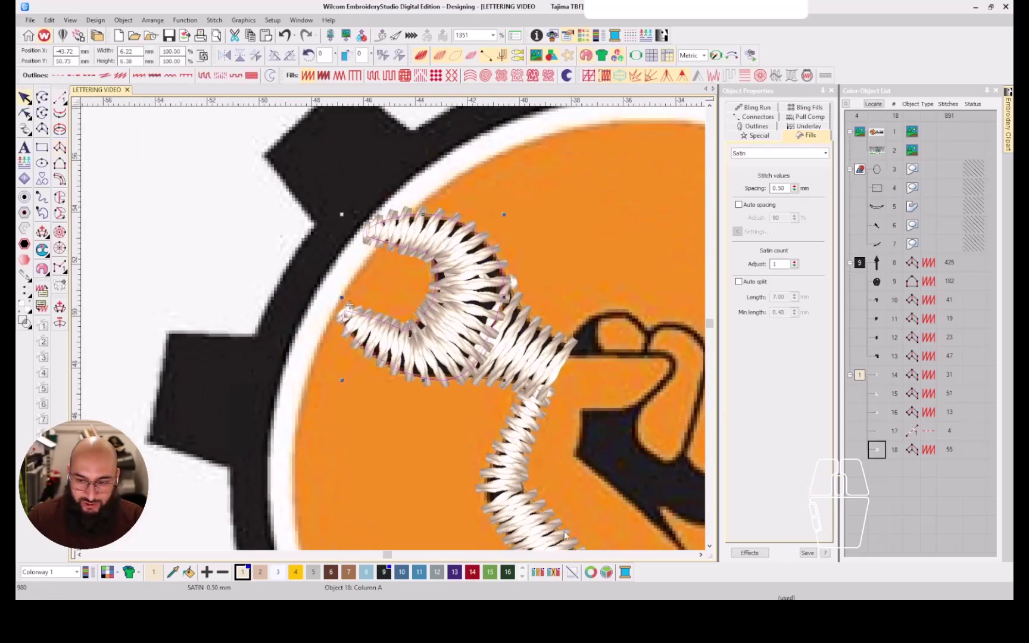
click(384, 572)
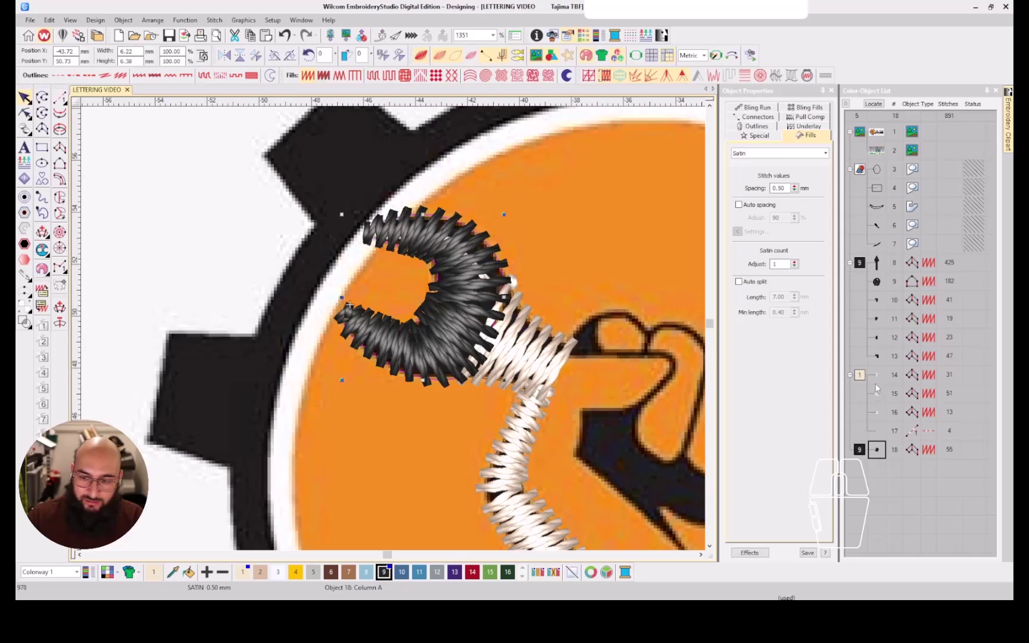
click(859, 375)
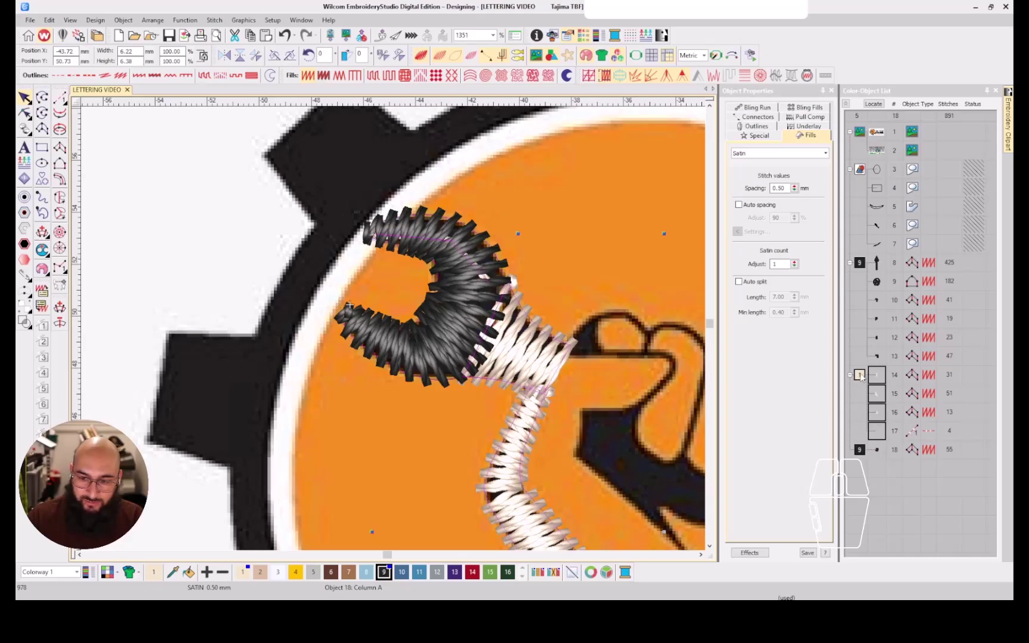
click(385, 571)
Convert the wrench head's Column A satin to Complex Fill and add a stitch angle across the lower part of the head
click(446, 338)
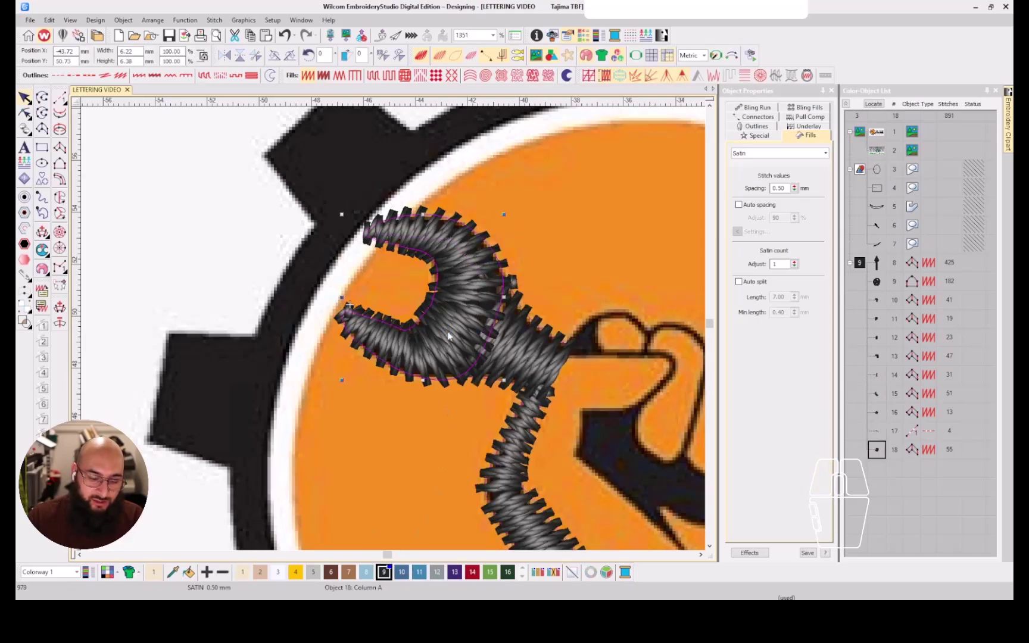
key(h)
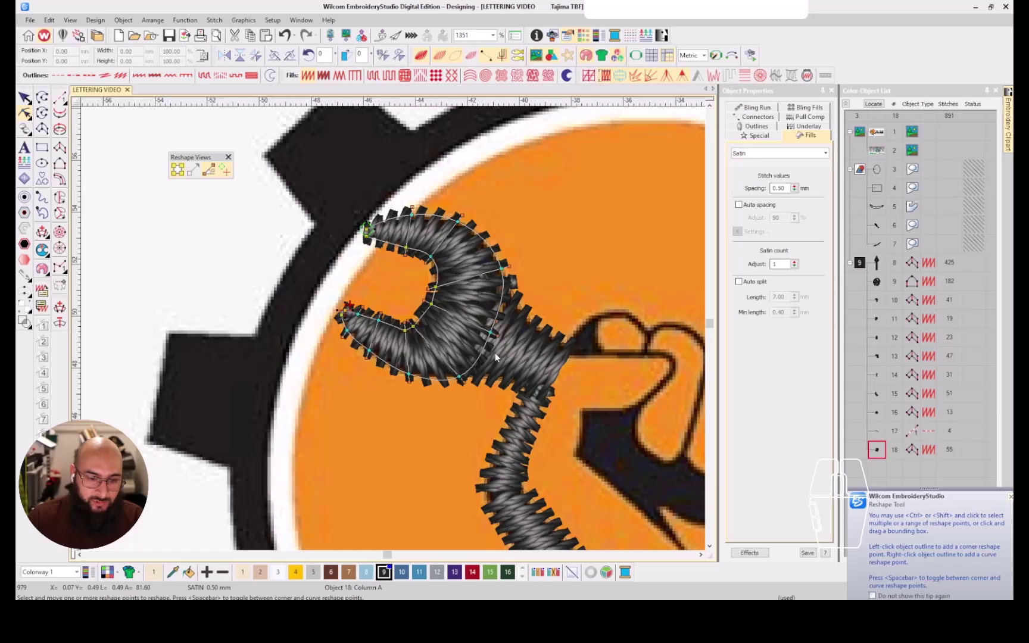
click(60, 324)
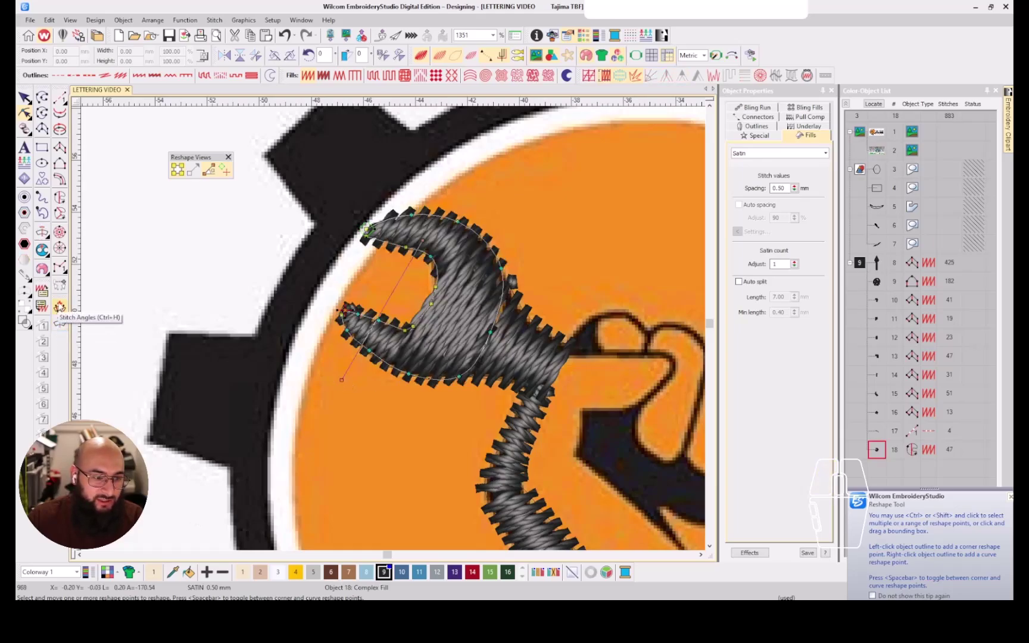
click(60, 306)
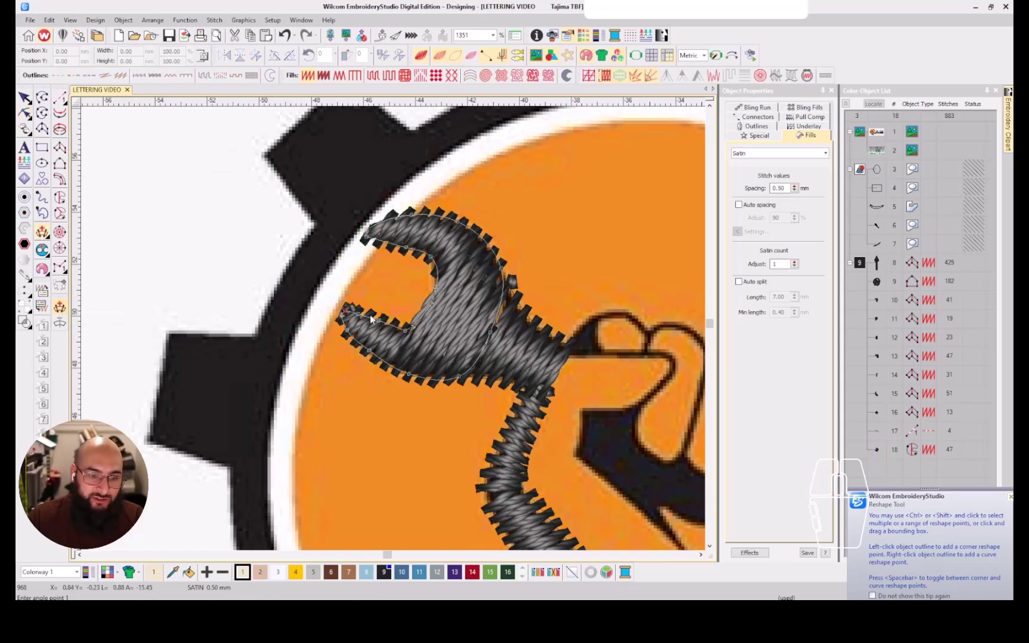
click(406, 312)
click(433, 405)
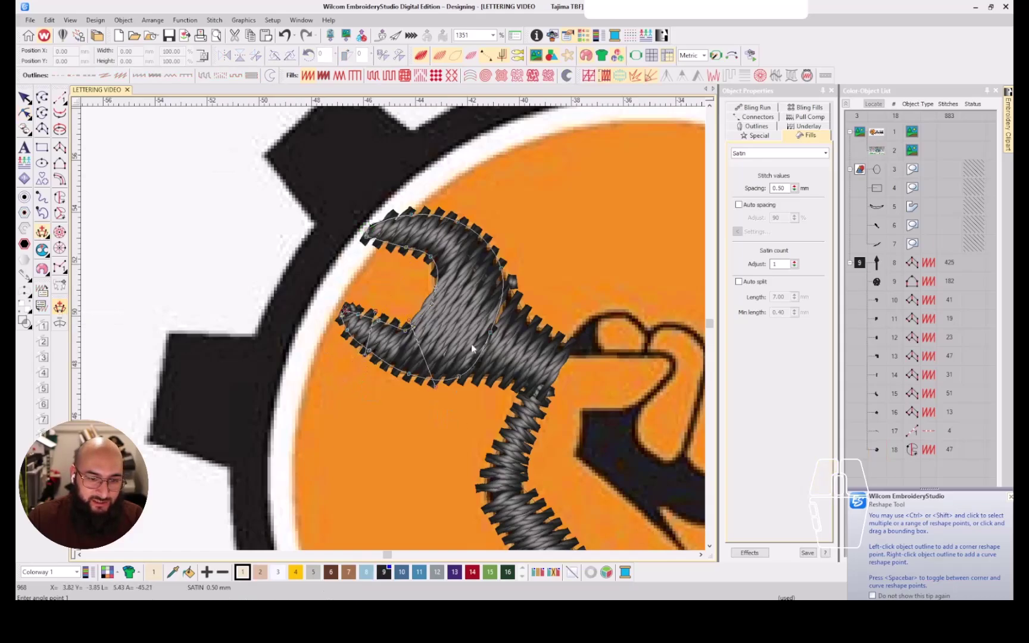
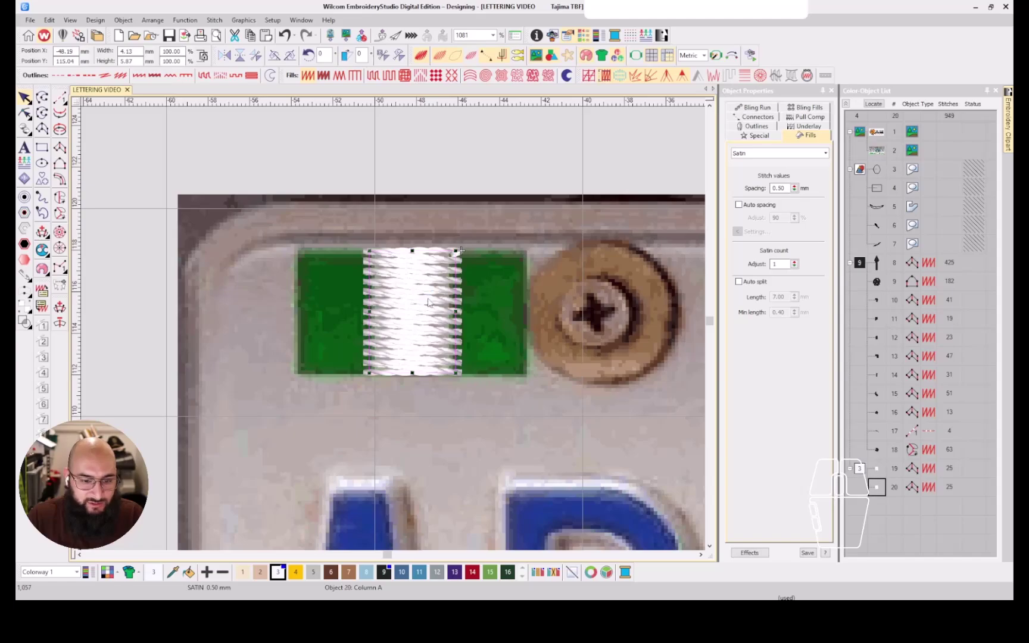
Place satin column copies over the flag's two green blocks, overlapping the white column, and recolor both copies to green, color 16
drag(428, 302, 504, 296)
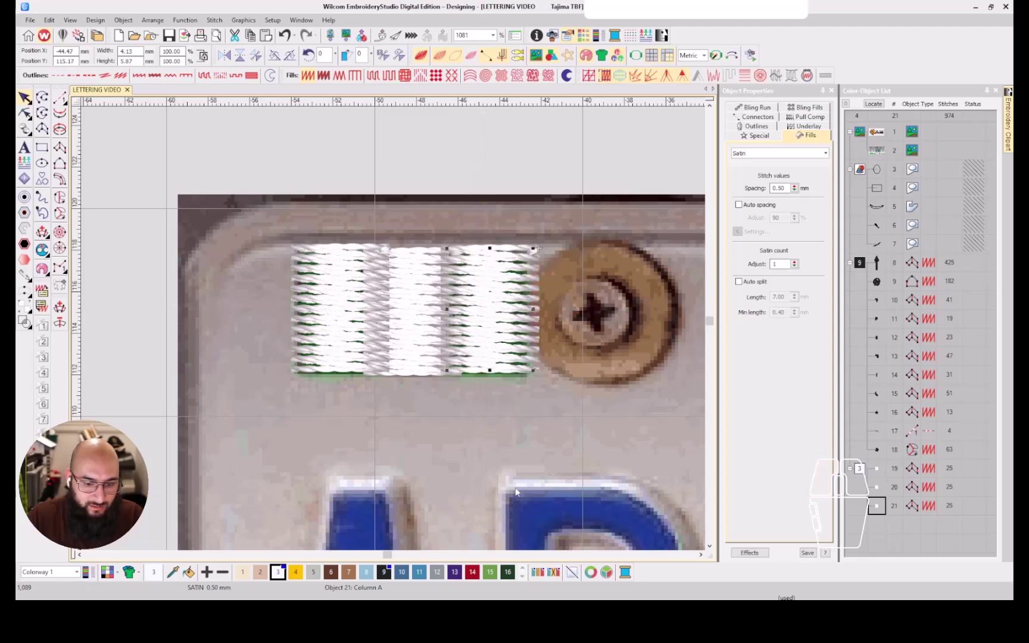
shift+click(896, 487)
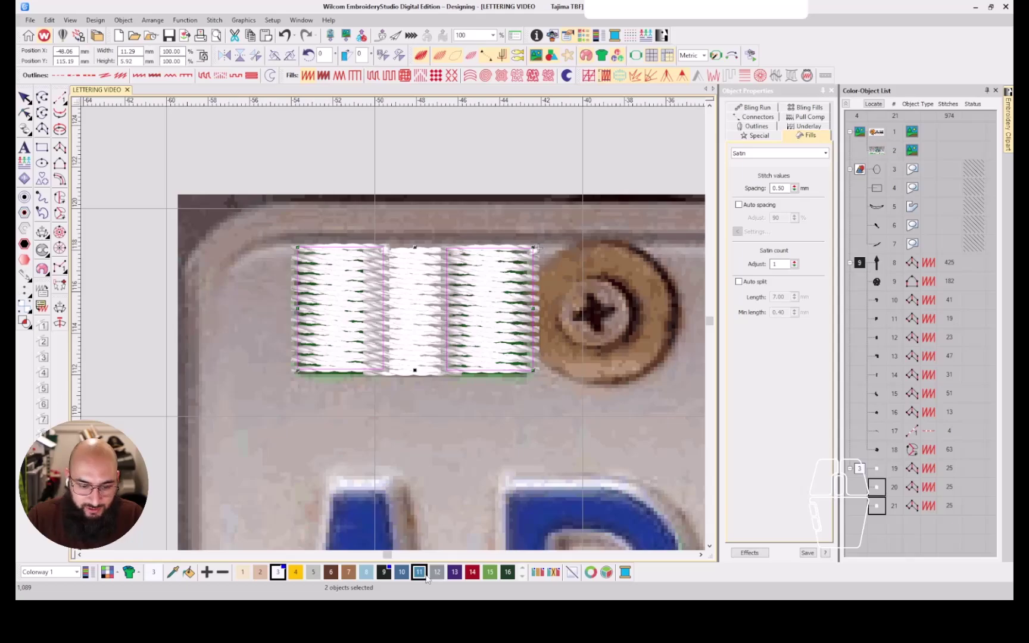
click(507, 571)
key(Escape)
scroll(409, 372, down, 1)
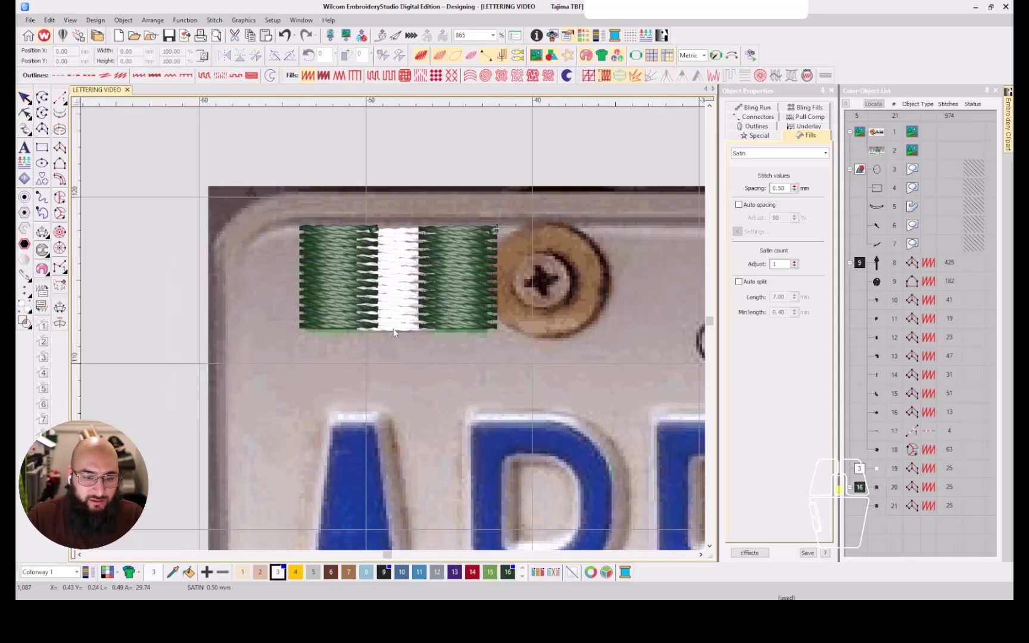
Inspect how the green columns overlap the white one by switching between stitch and outline display
key(d)
key(d)
key(d)
key(d)
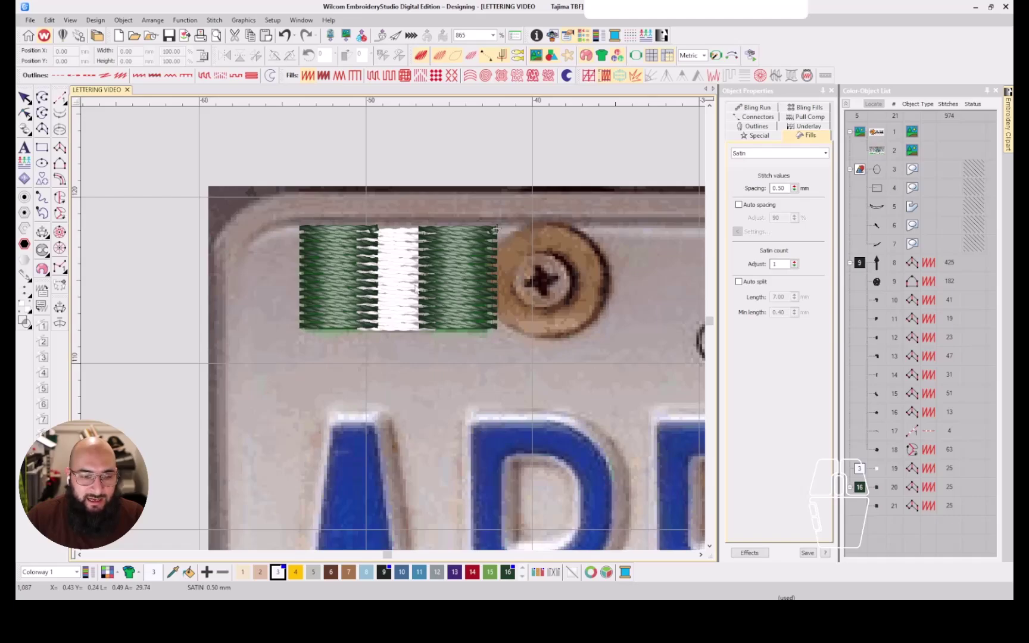
key(d)
key(d)
key(d)
key(d)
key(s)
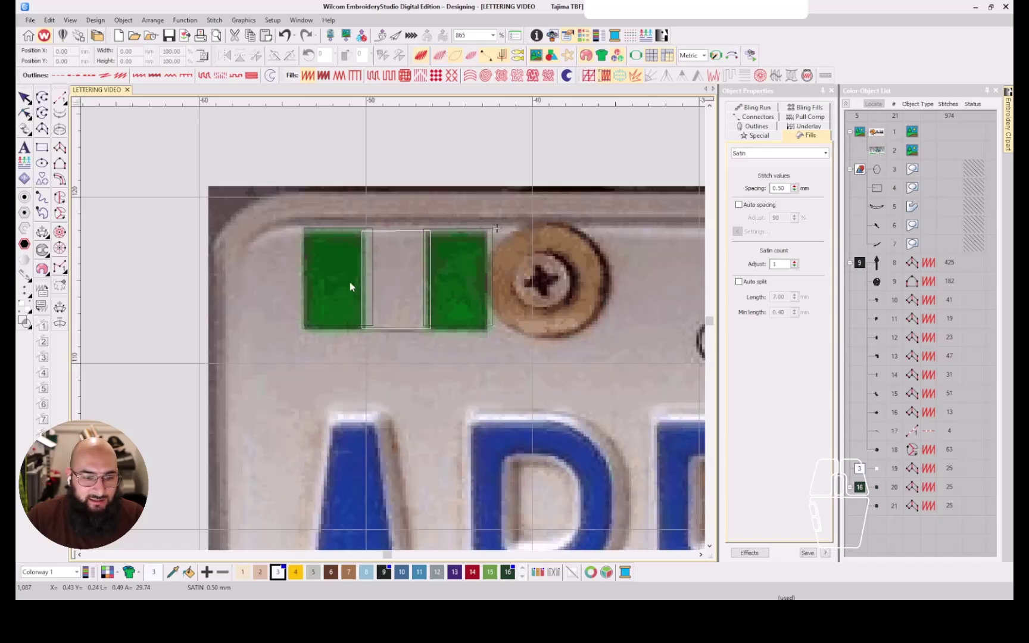
key(t)
Shift both green columns slightly outward to reduce their overlap with the white column, checking against the artwork with stitches hidden
click(340, 268)
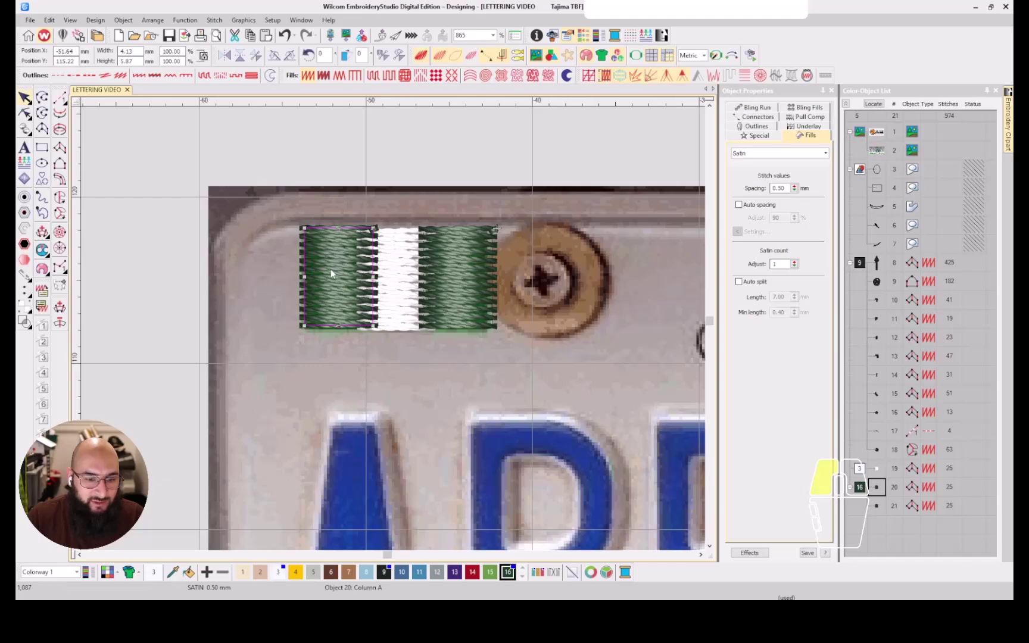
drag(331, 273, 323, 269)
click(468, 277)
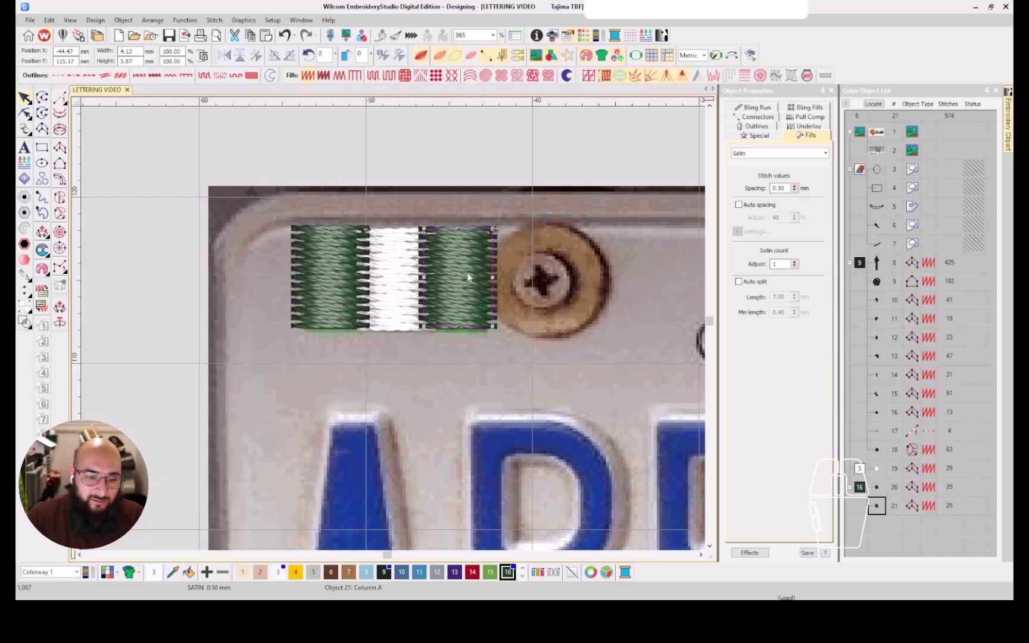
key(t)
drag(468, 276, 460, 271)
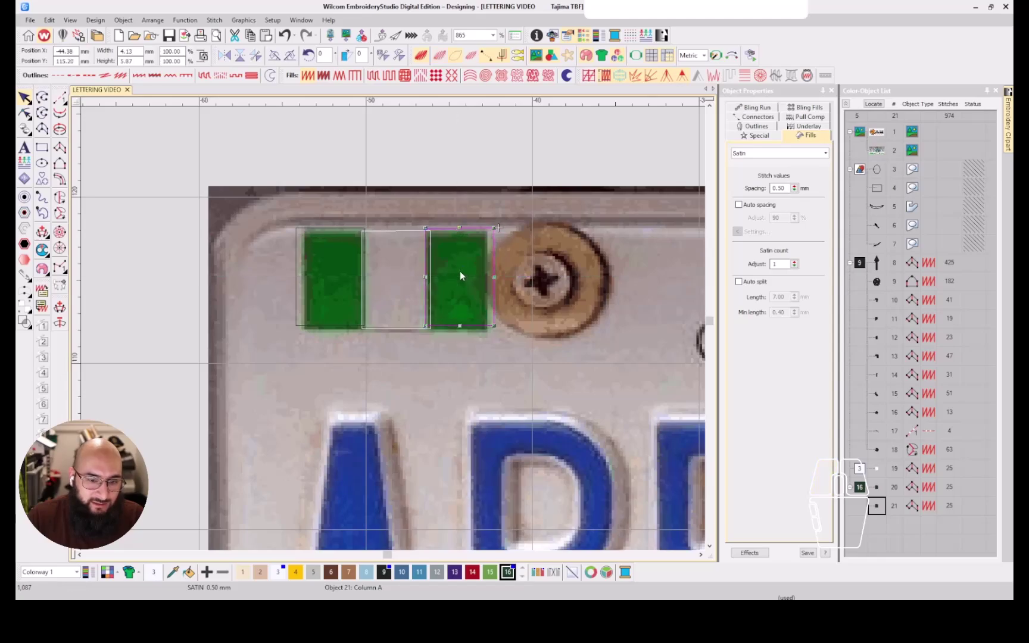
key(t)
key(Escape)
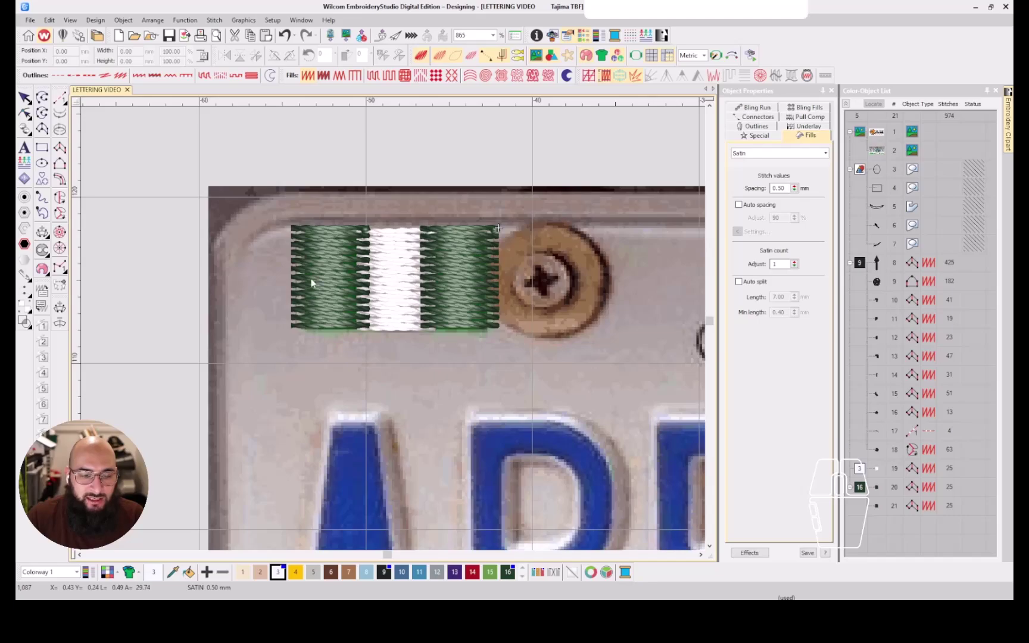
Recheck the overlaps in different display modes and move the left green column about 0.66 mm further outward
key(d)
key(d)
key(d)
key(d)
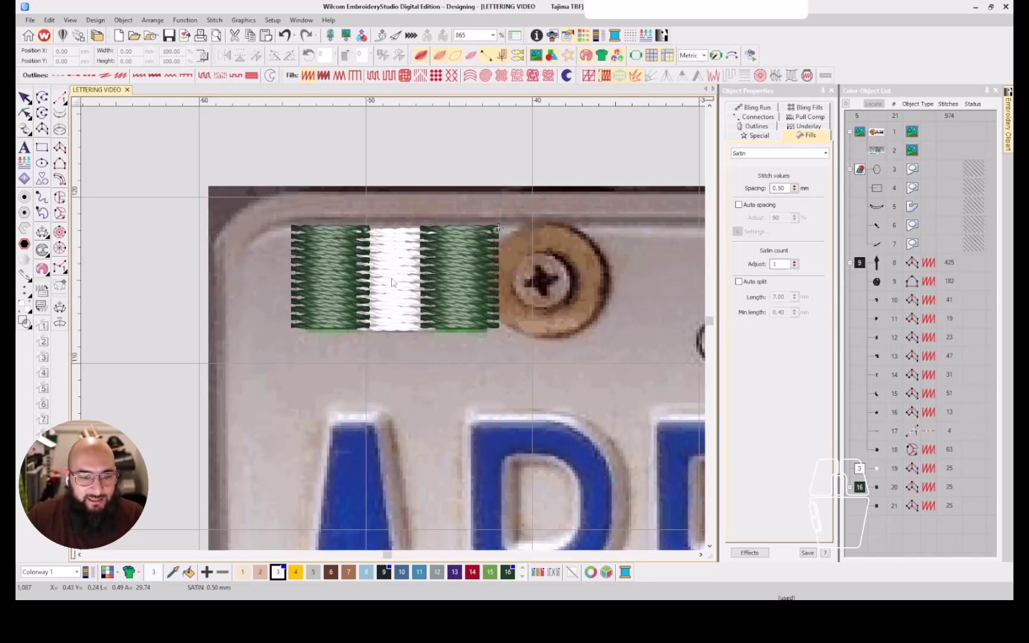
key(t)
key(t)
key(t)
key(t)
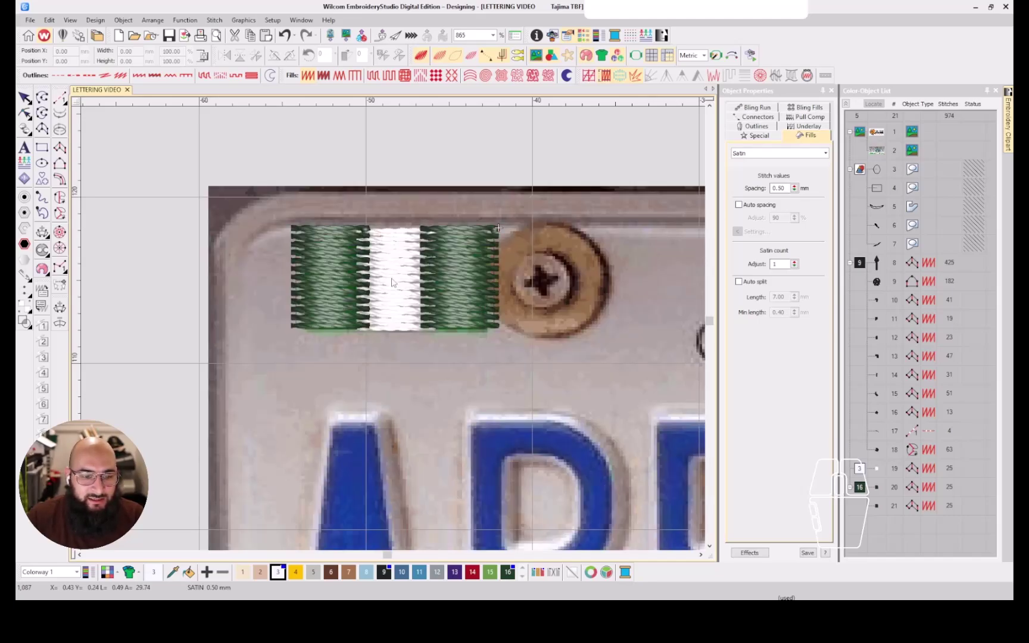
drag(324, 283, 313, 282)
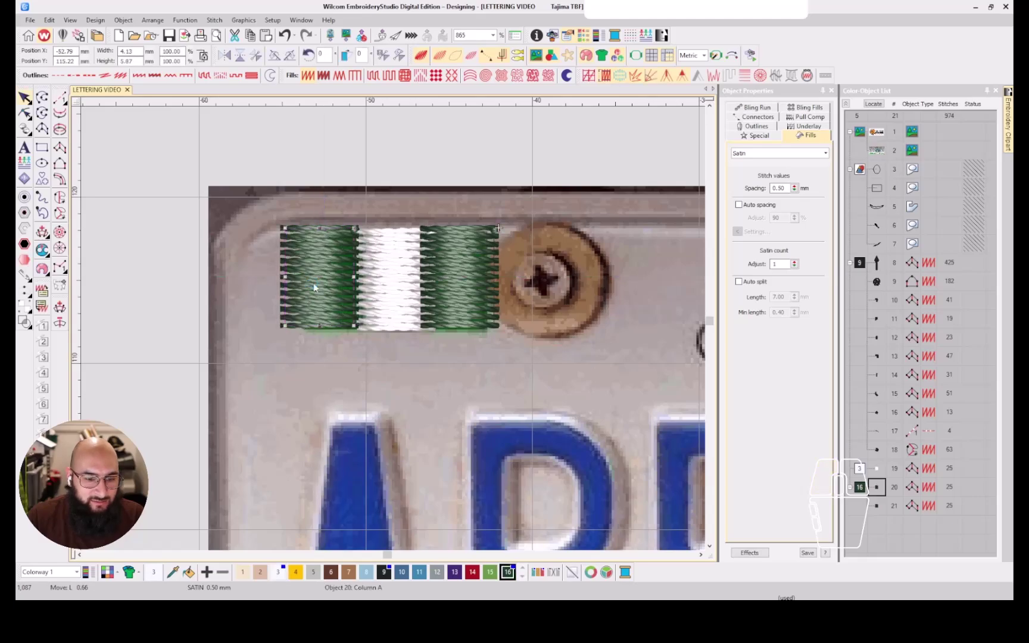
Move the right green column slightly further outward from the white one, checking its edge in outline and stitch display
drag(458, 286, 483, 282)
key(s)
scroll(434, 241, up, 3)
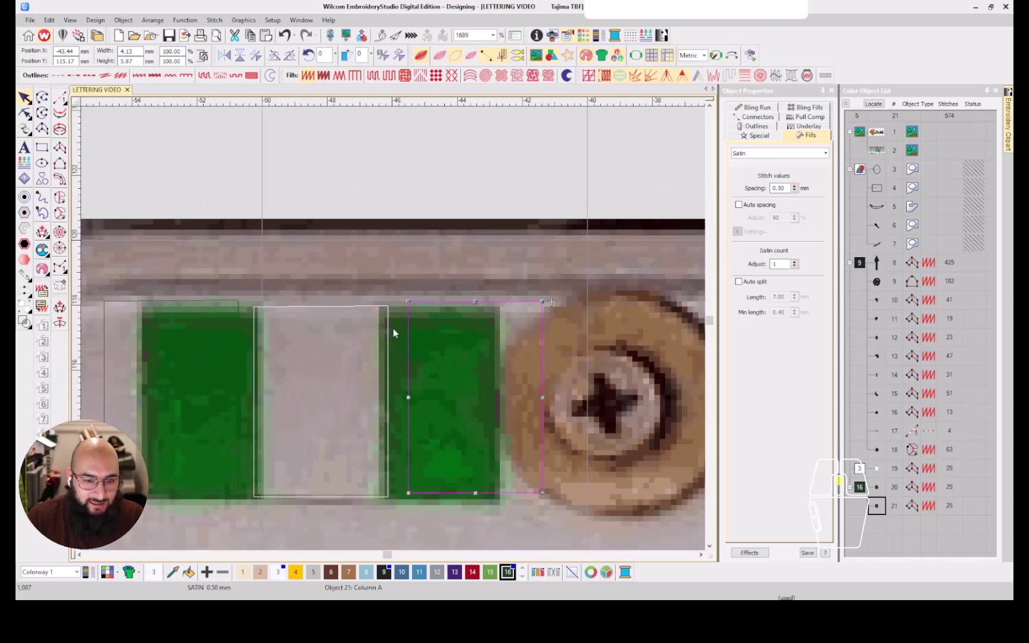
key(t)
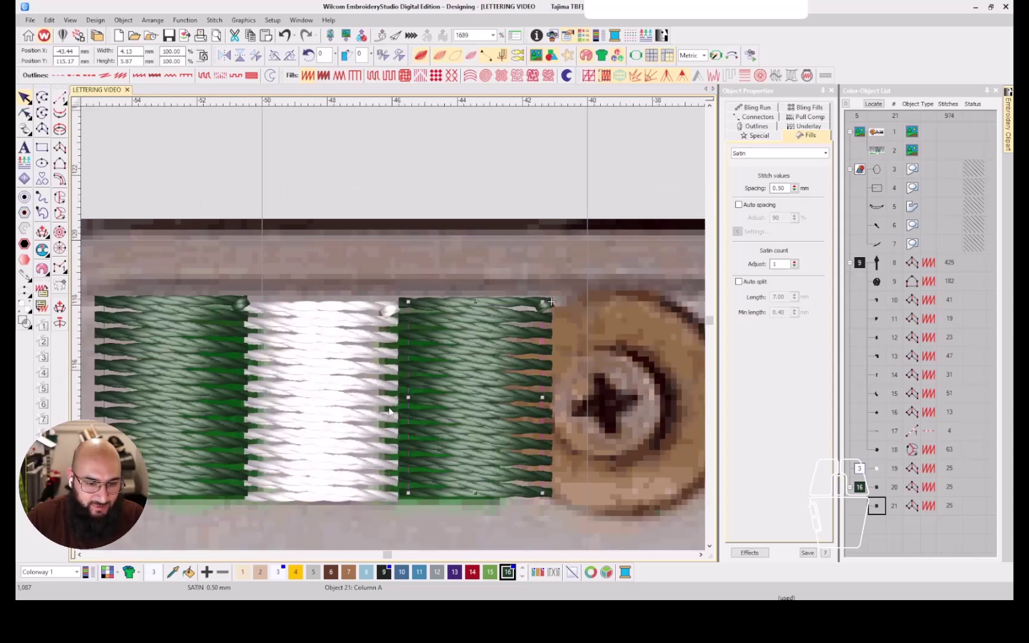
scroll(381, 410, down, 2)
click(366, 307)
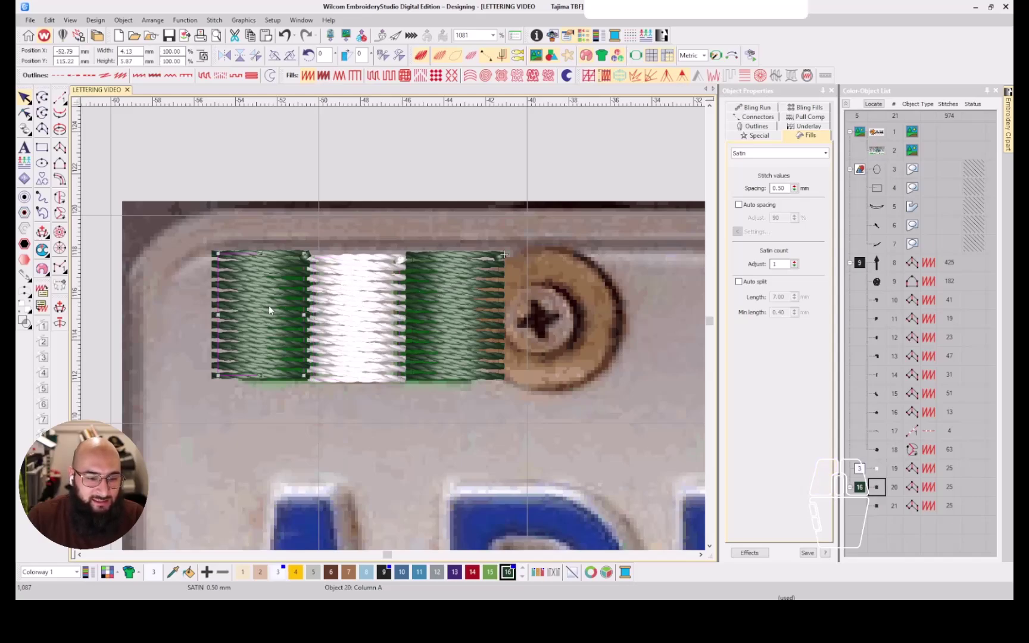
Try shifting both green columns outward until gaps open beside the white column, and undo these moves
drag(269, 305, 248, 303)
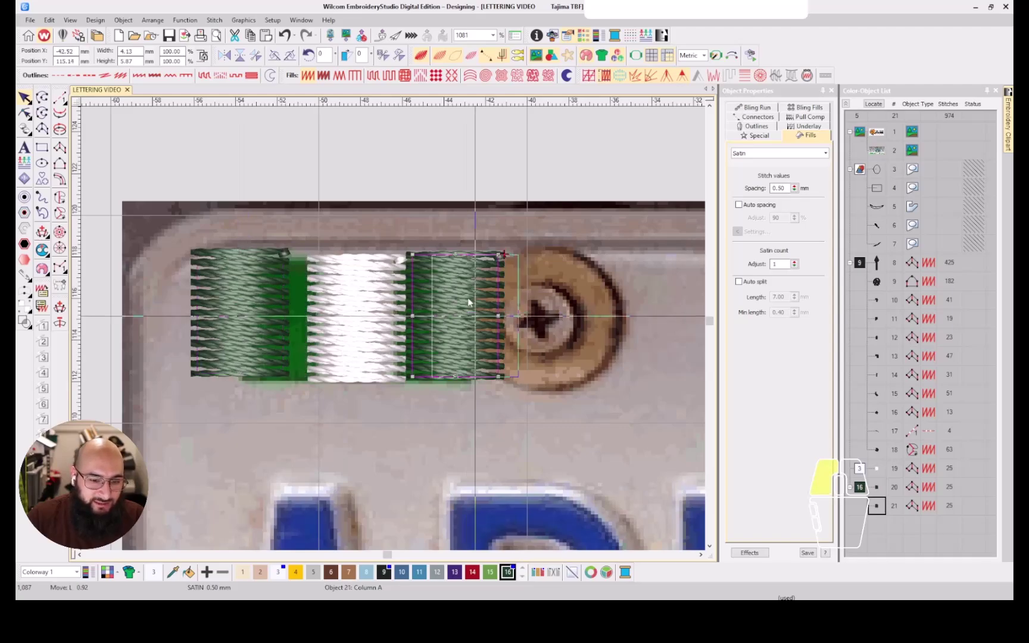
drag(447, 298, 458, 297)
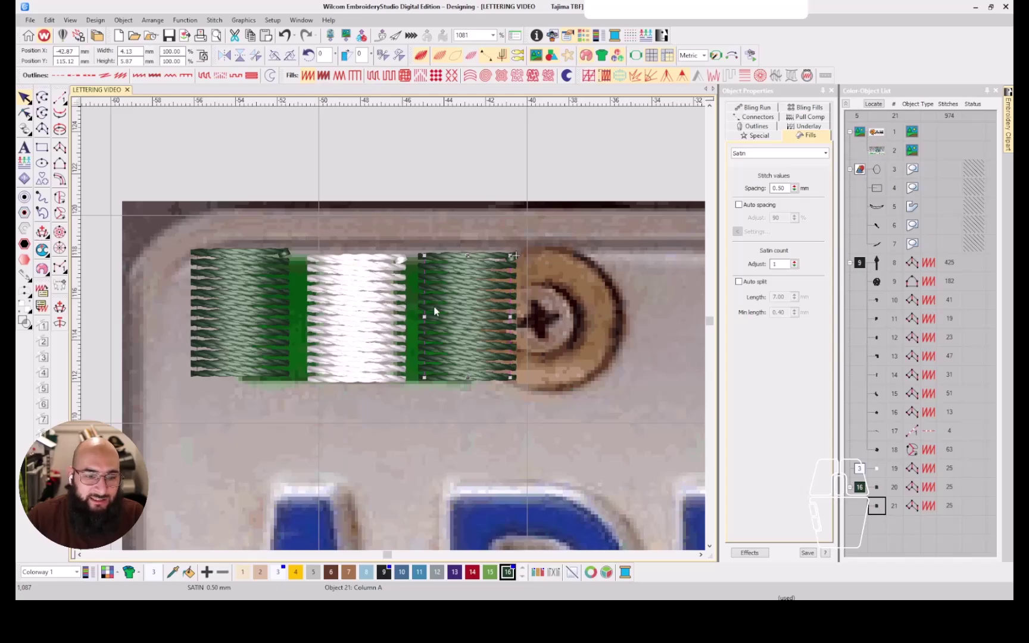
key(ctrl+z)
key(ctrl+z)
key(ctrl+z)
key(ctrl+z)
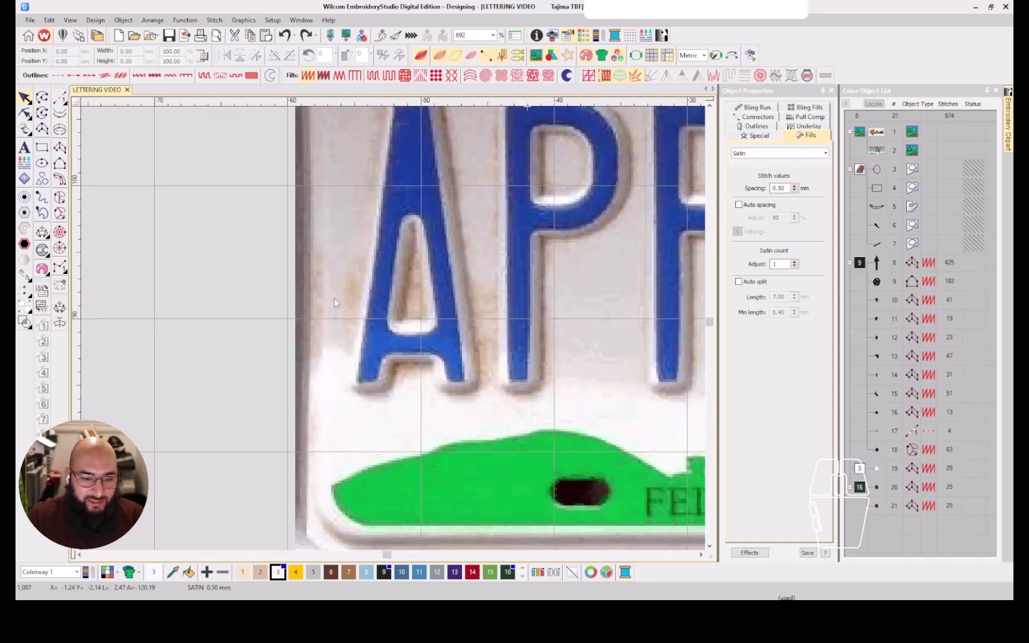
Digitize the crossbar of the plate's first A with Column A, extending it into both legs, and recolor it to blue, color 10
click(60, 147)
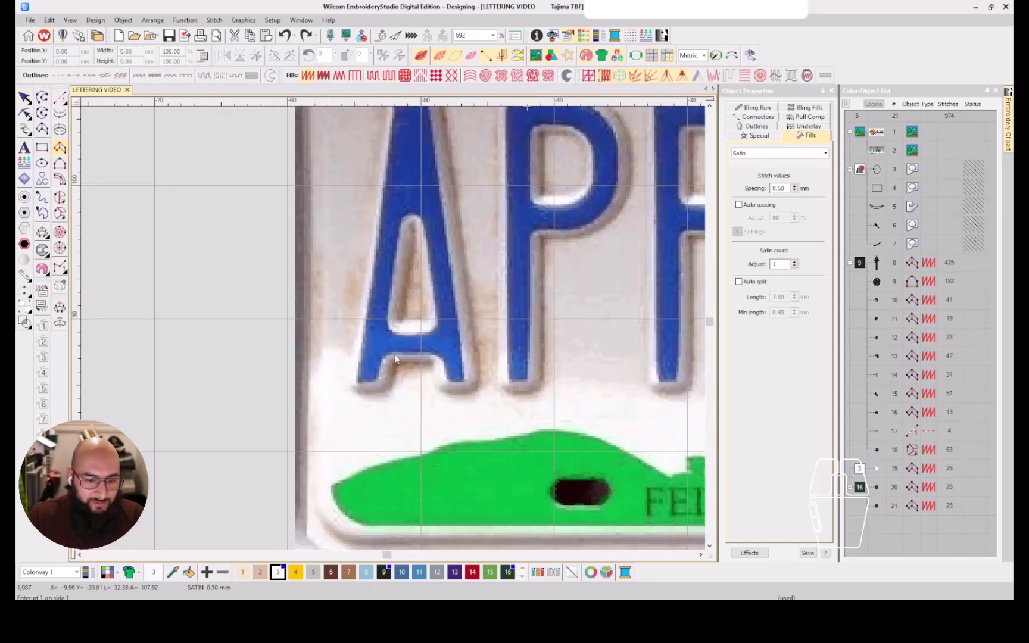
scroll(395, 359, up, 3)
click(356, 258)
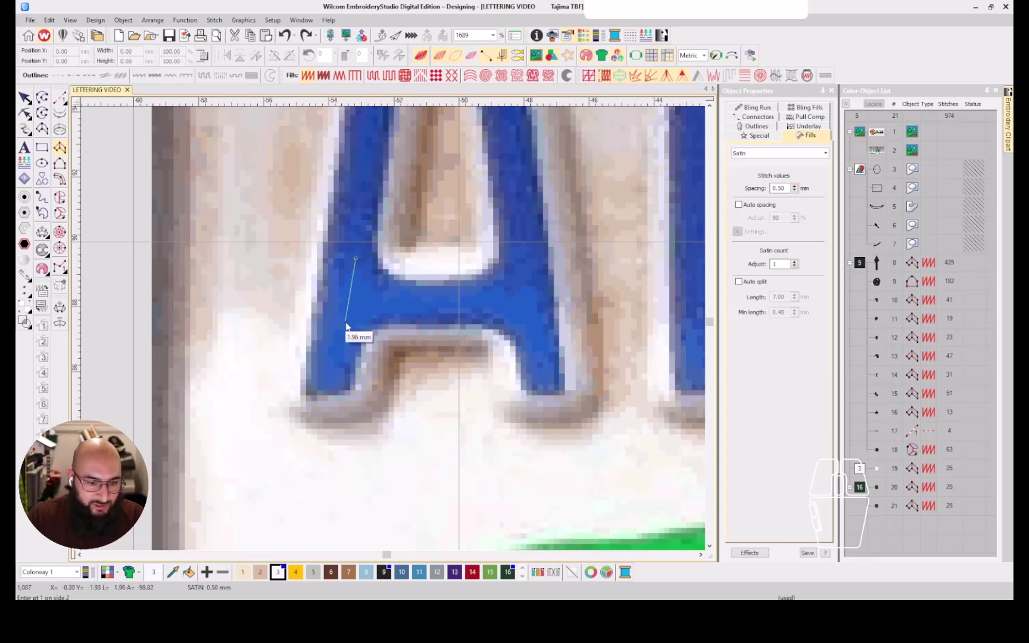
click(344, 329)
click(389, 270)
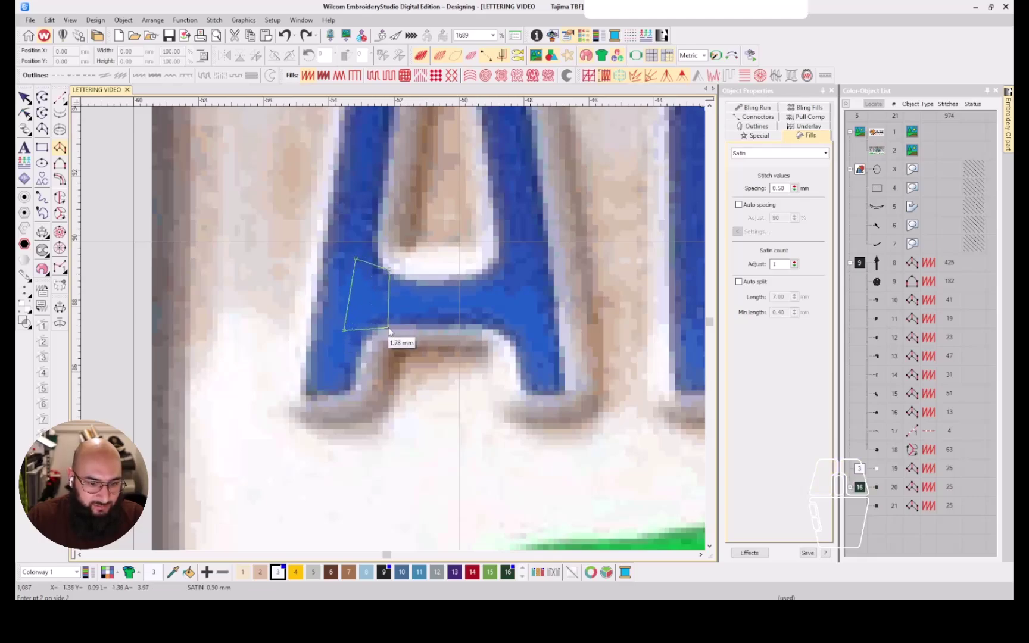
click(387, 327)
click(445, 281)
click(448, 327)
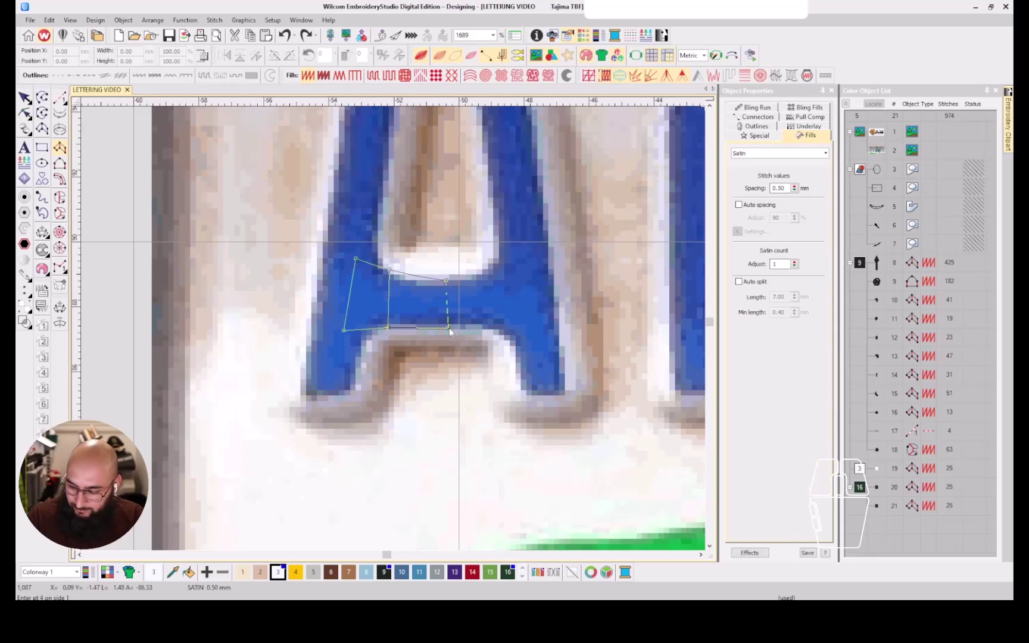
click(487, 266)
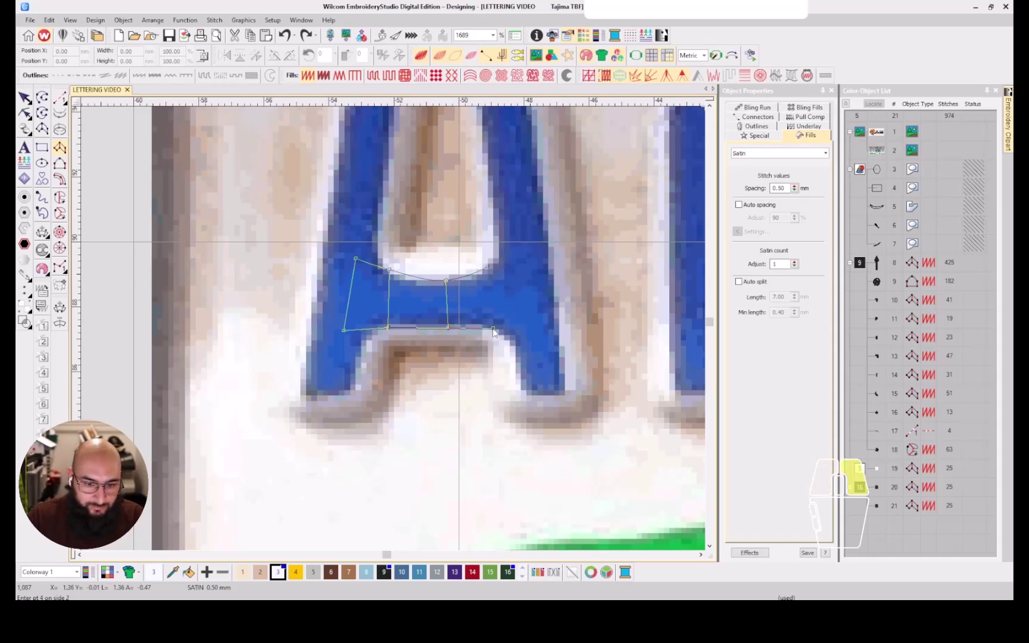
click(492, 327)
click(518, 345)
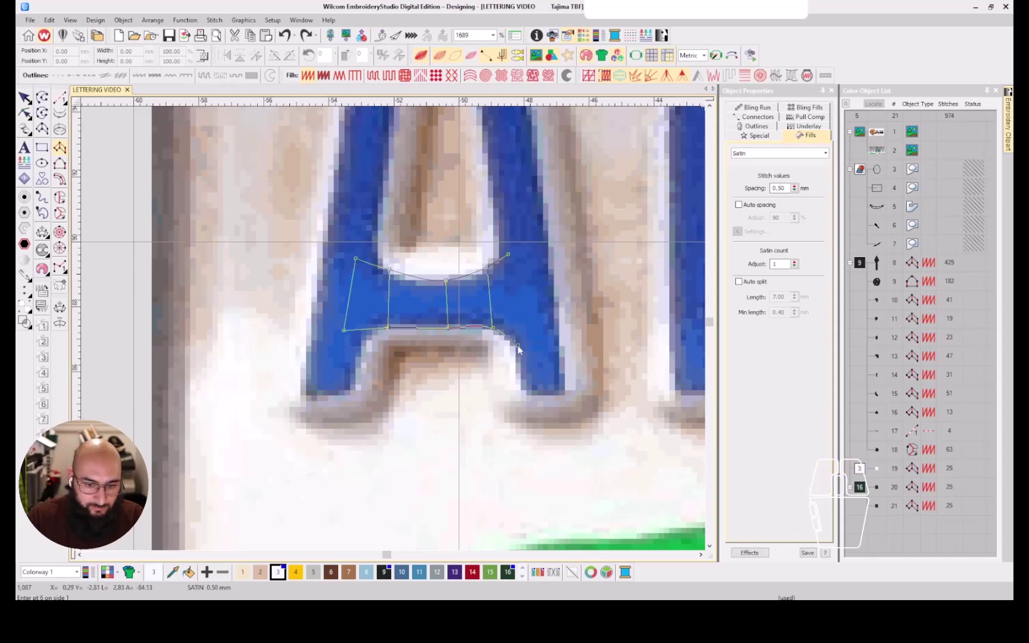
key(Return)
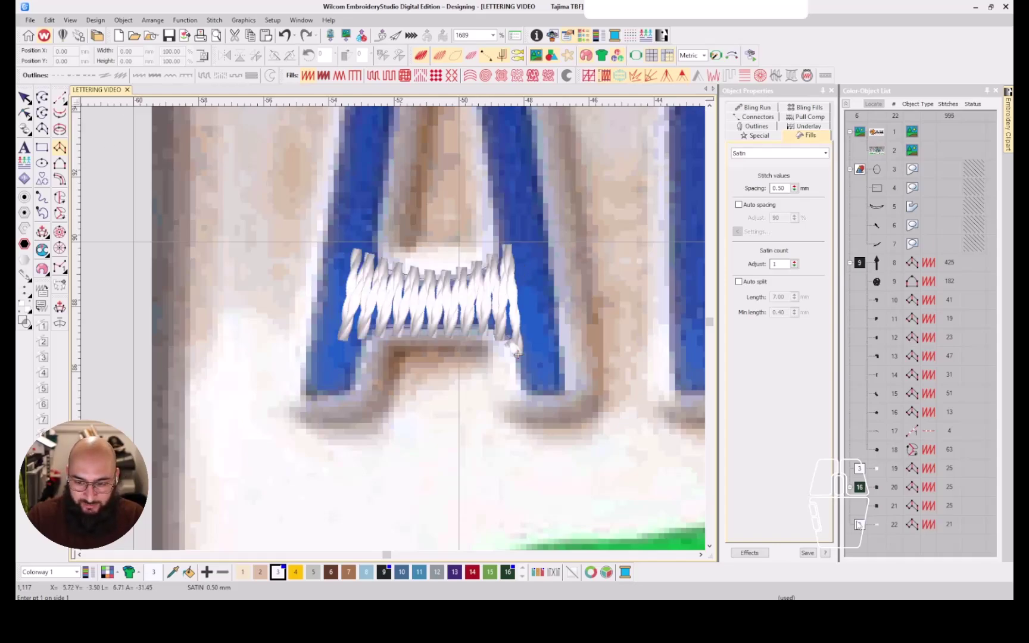
click(403, 572)
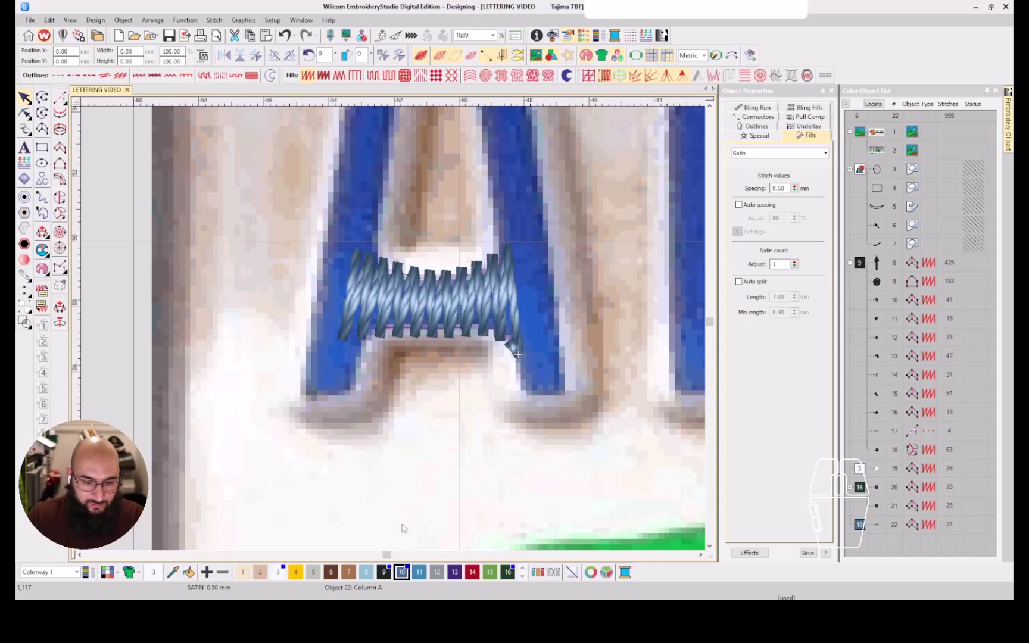
Add a short run-stitch travel line from the crossbar's end down to the foot of the A's right leg
click(63, 100)
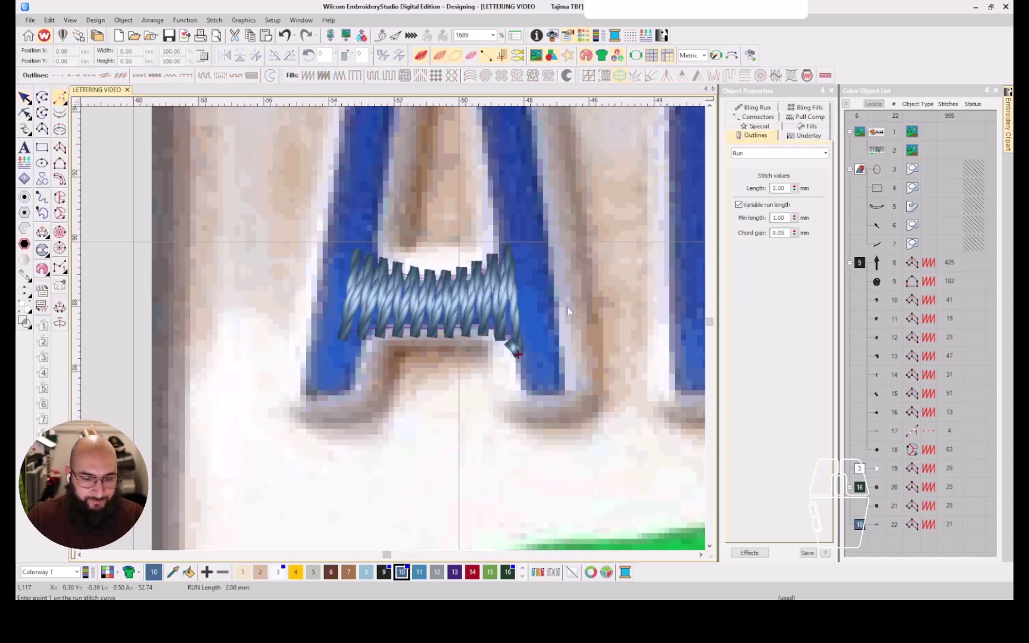
click(540, 386)
key(Return)
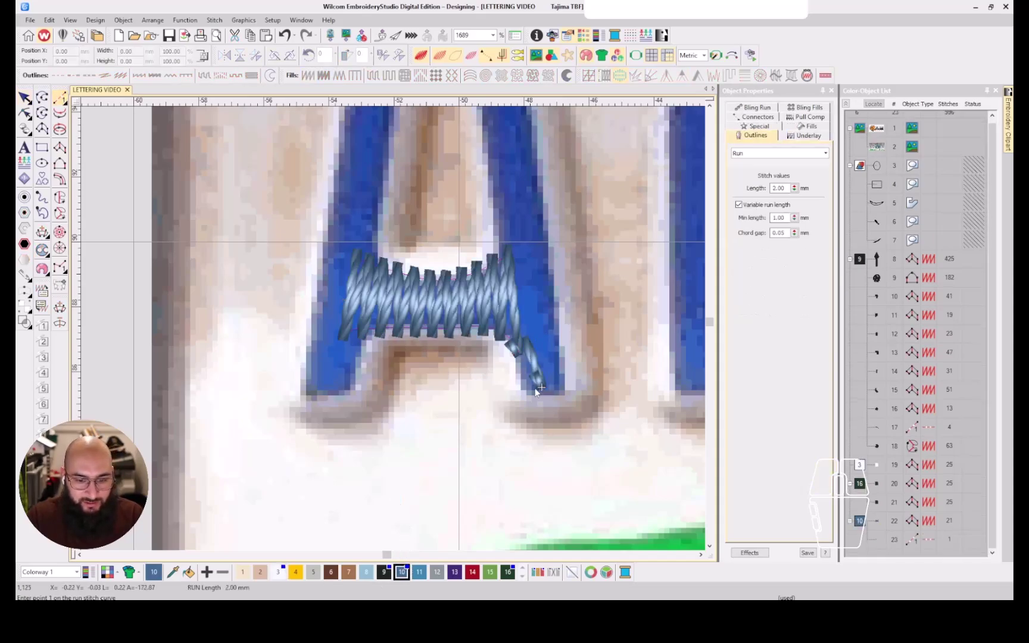
Digitize the A's right leg with Column A from its foot over the crossbar's end up to the top of the inner opening
click(60, 148)
scroll(546, 382, up, 2)
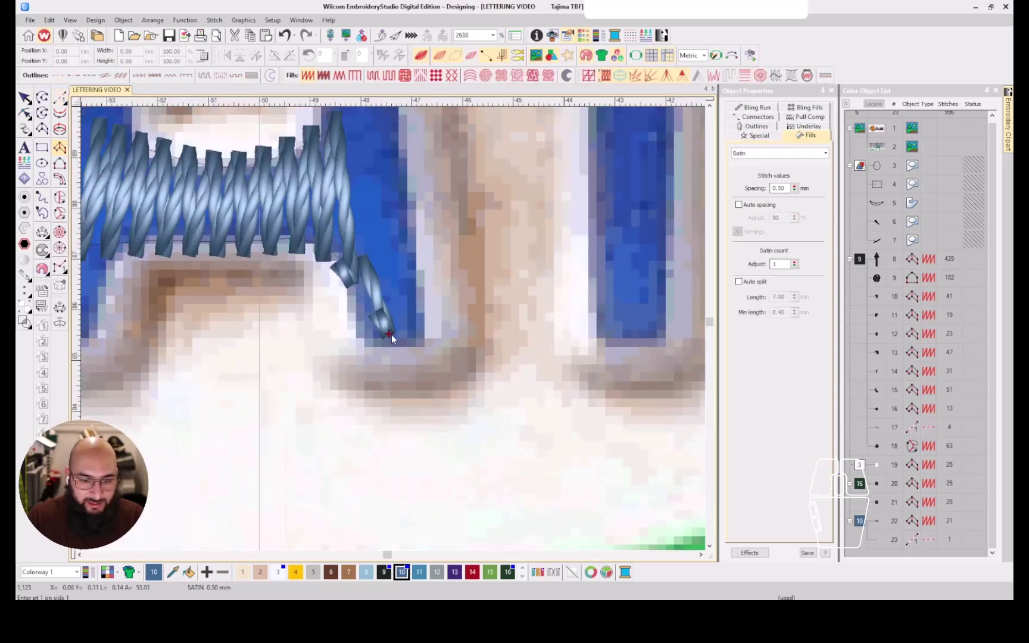
click(370, 346)
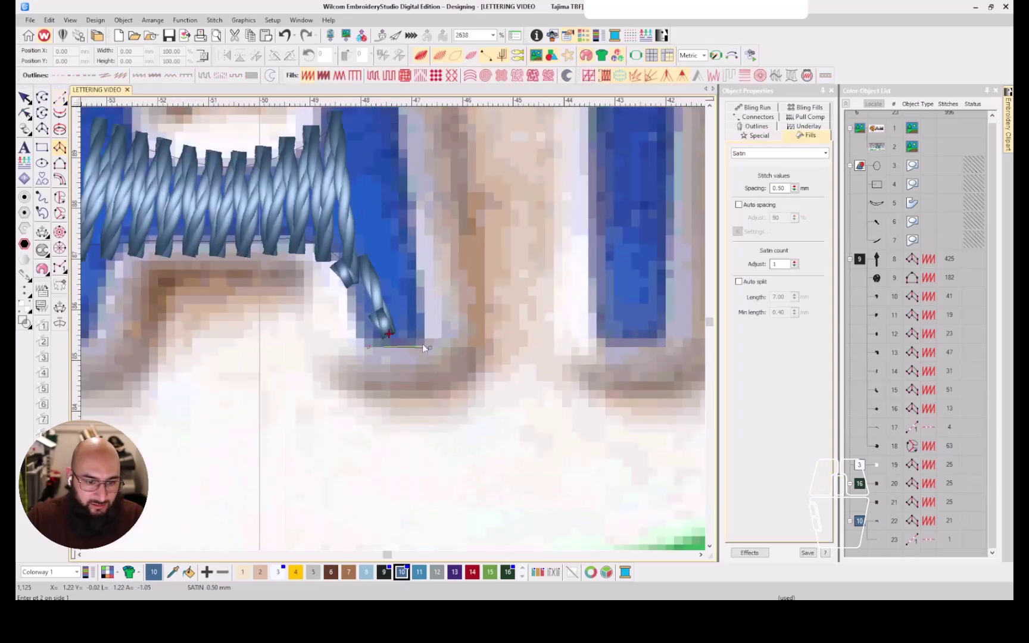
scroll(422, 343, down, 3)
click(377, 324)
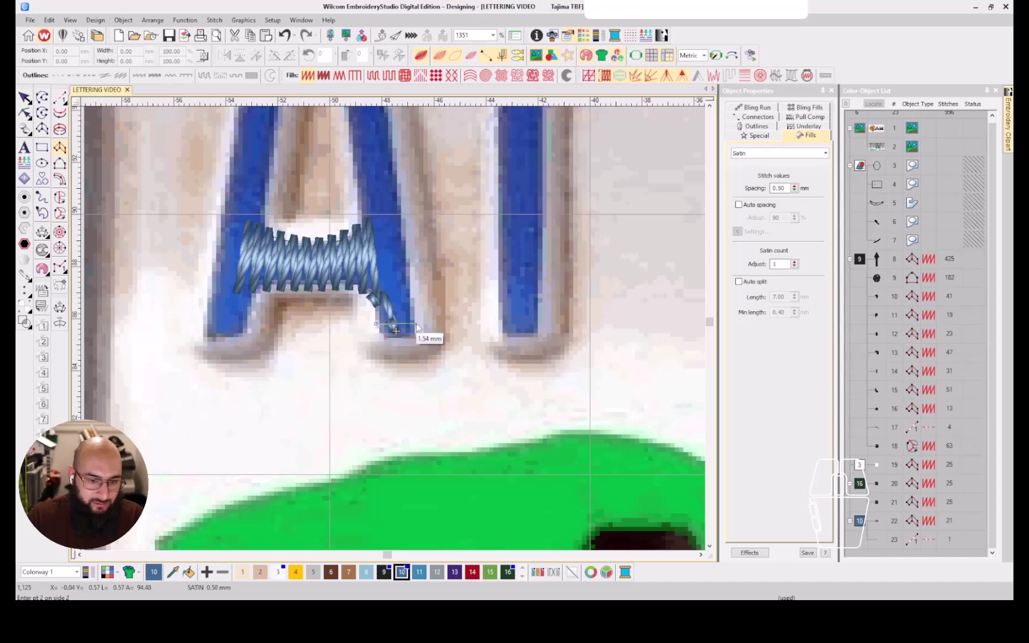
click(358, 216)
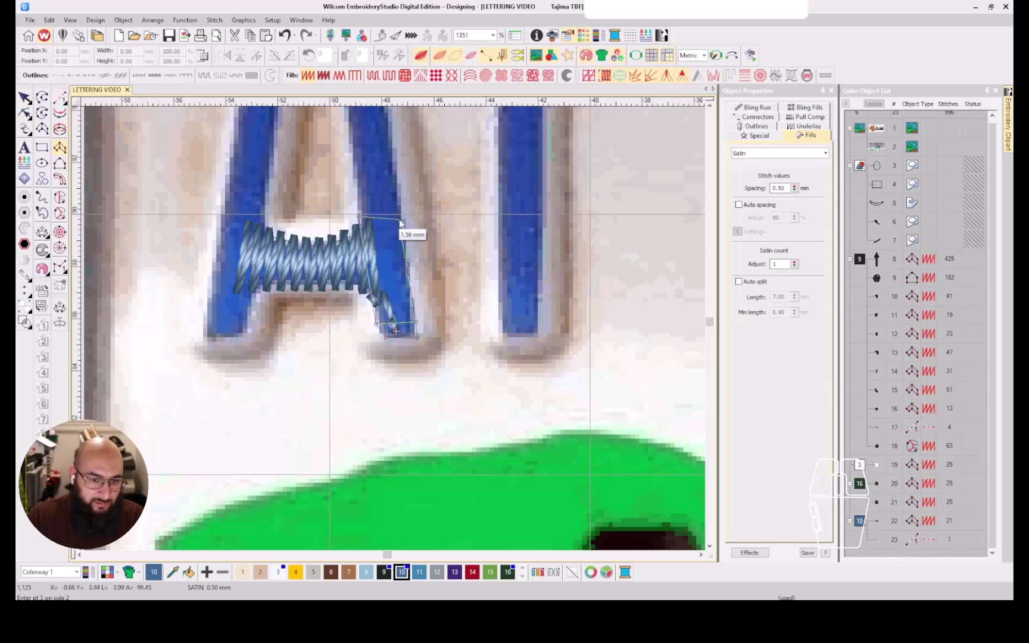
drag(403, 212, 413, 314)
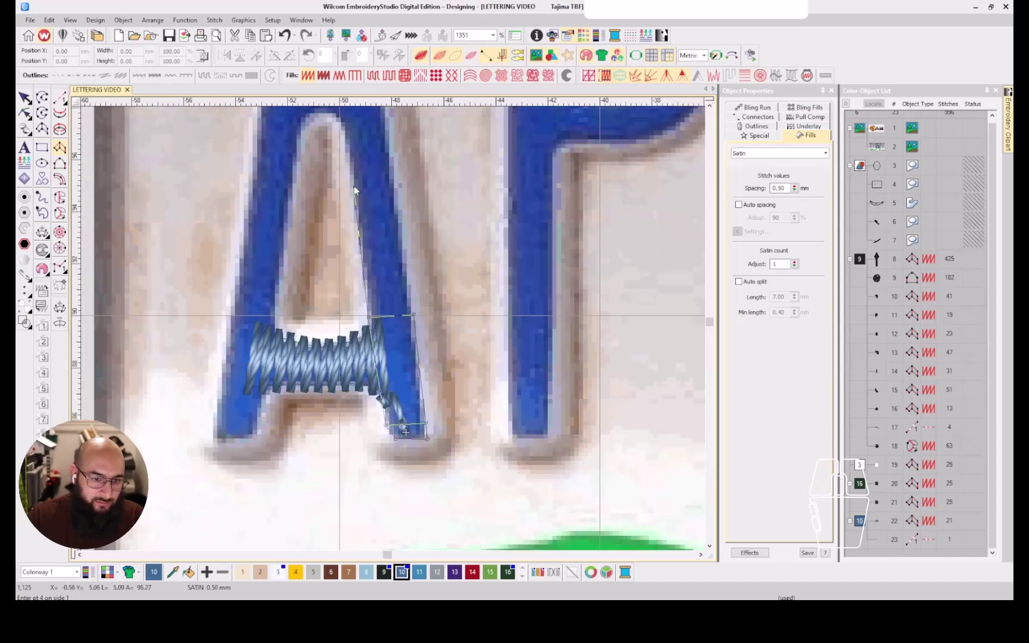
click(353, 186)
scroll(396, 182, up, 2)
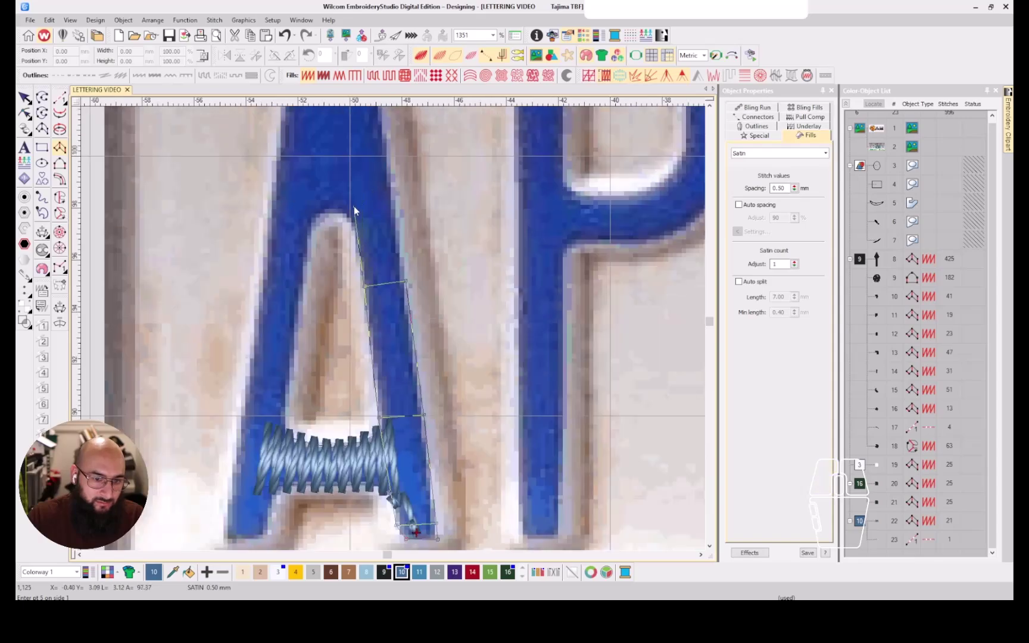
click(352, 223)
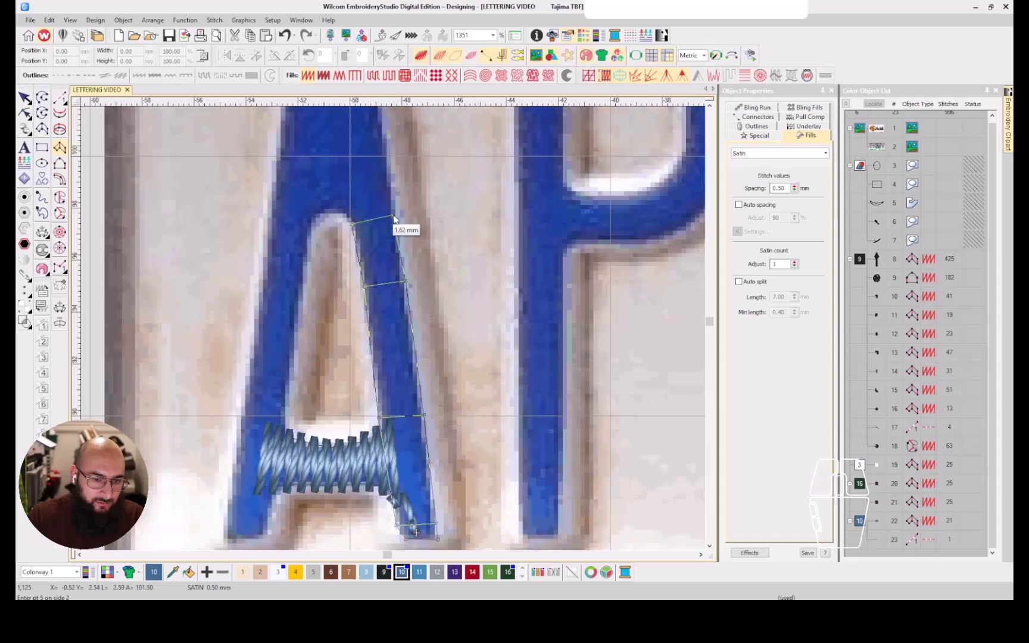
key(BackSpace)
click(353, 230)
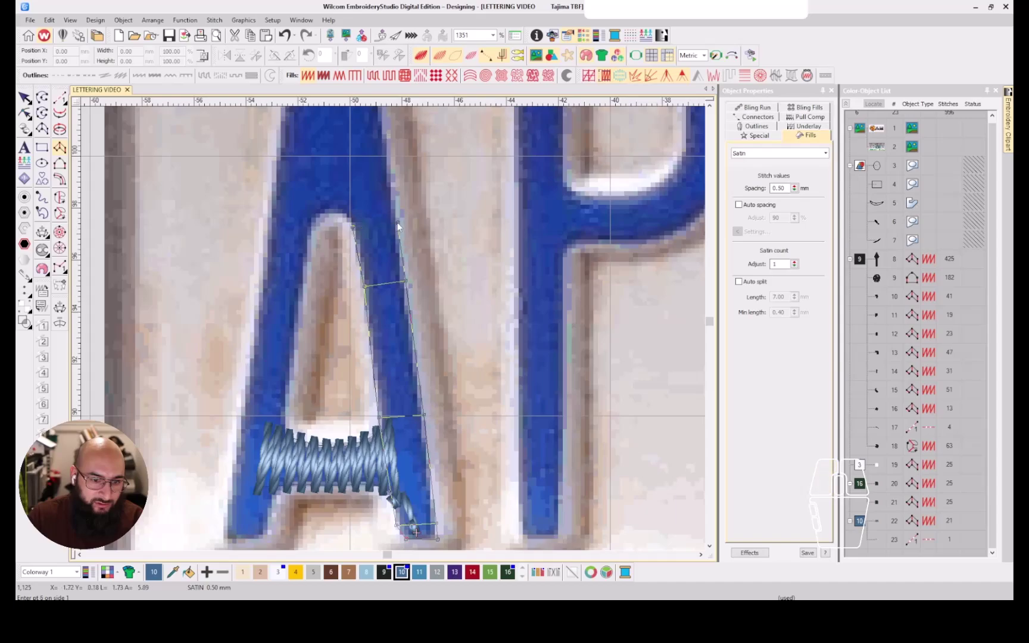
click(341, 212)
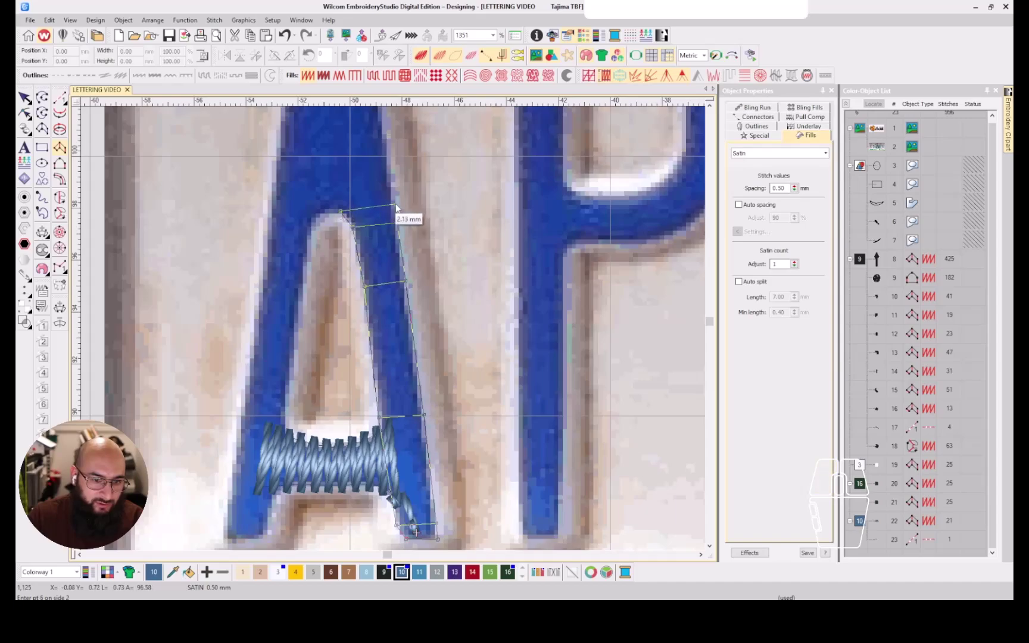
click(396, 204)
key(Return)
scroll(421, 530, down, 2)
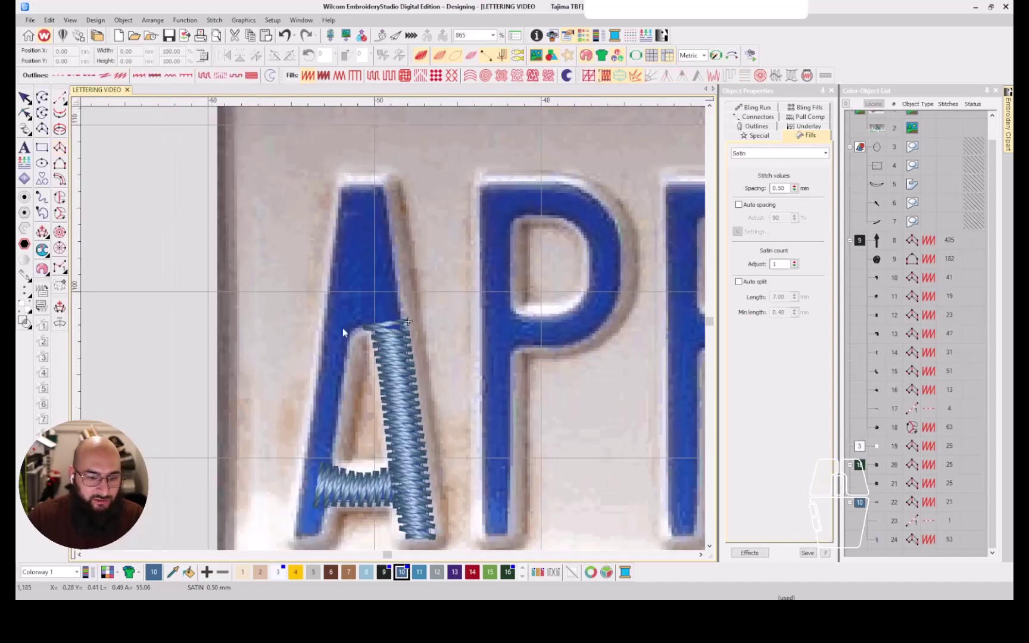
Add a run-stitch travel line from the right leg's upper end across the A and down to the left leg's foot
click(58, 93)
click(389, 314)
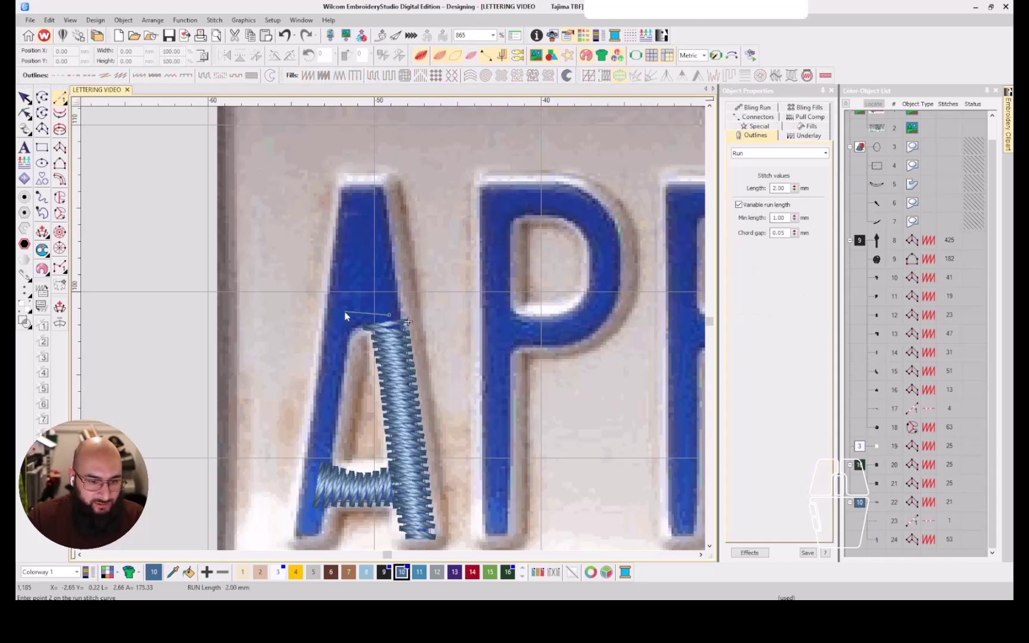
click(340, 312)
click(317, 456)
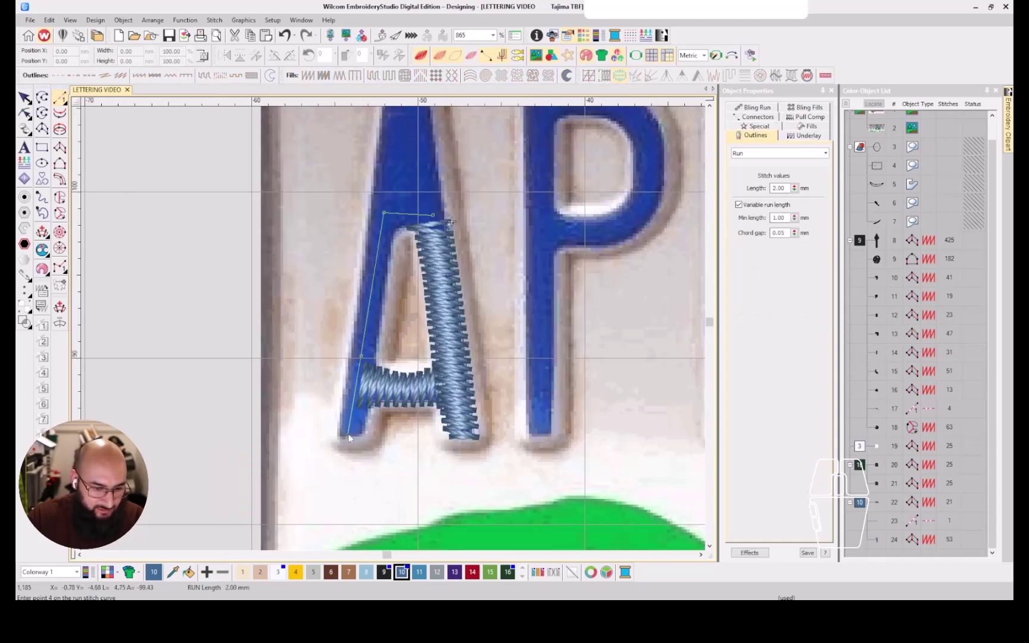
click(348, 439)
key(Return)
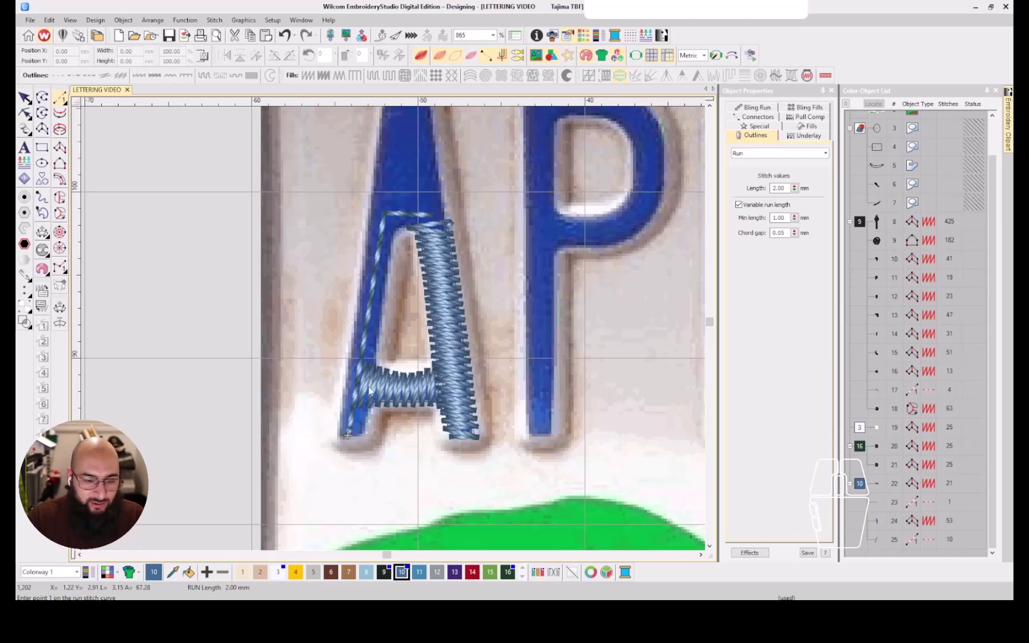
Digitize the first A's left leg with Column A from its foot over the crossbar's end up to the top of the inner opening
click(60, 147)
scroll(394, 331, up, 3)
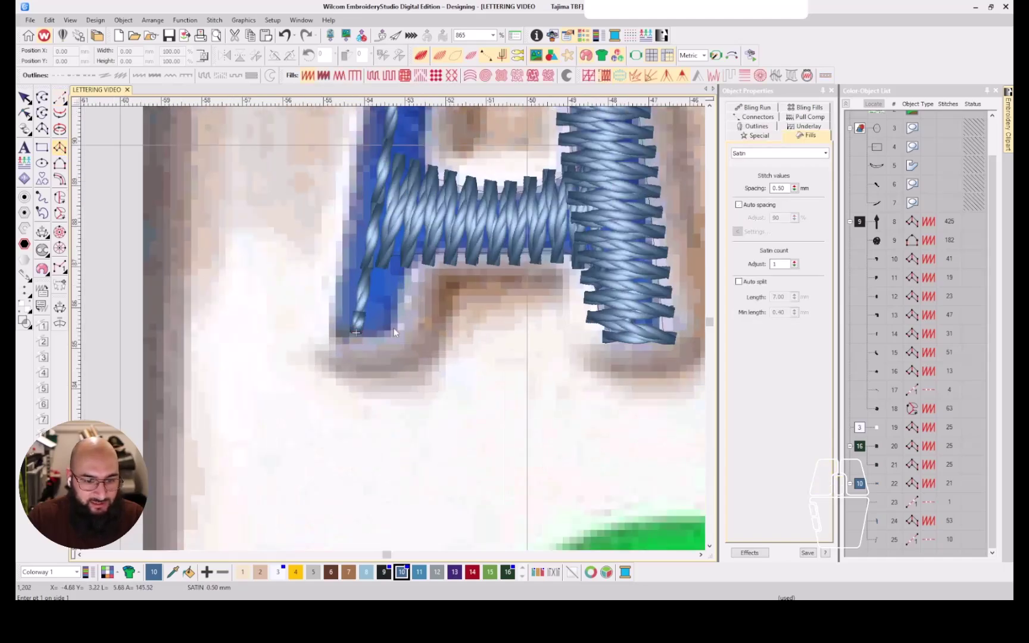
click(342, 340)
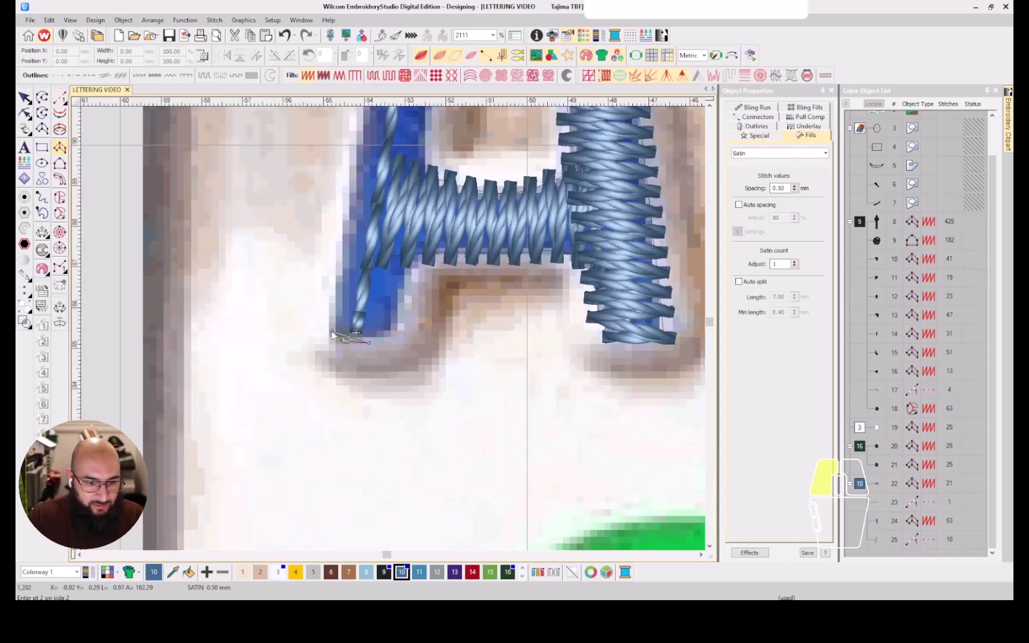
click(339, 241)
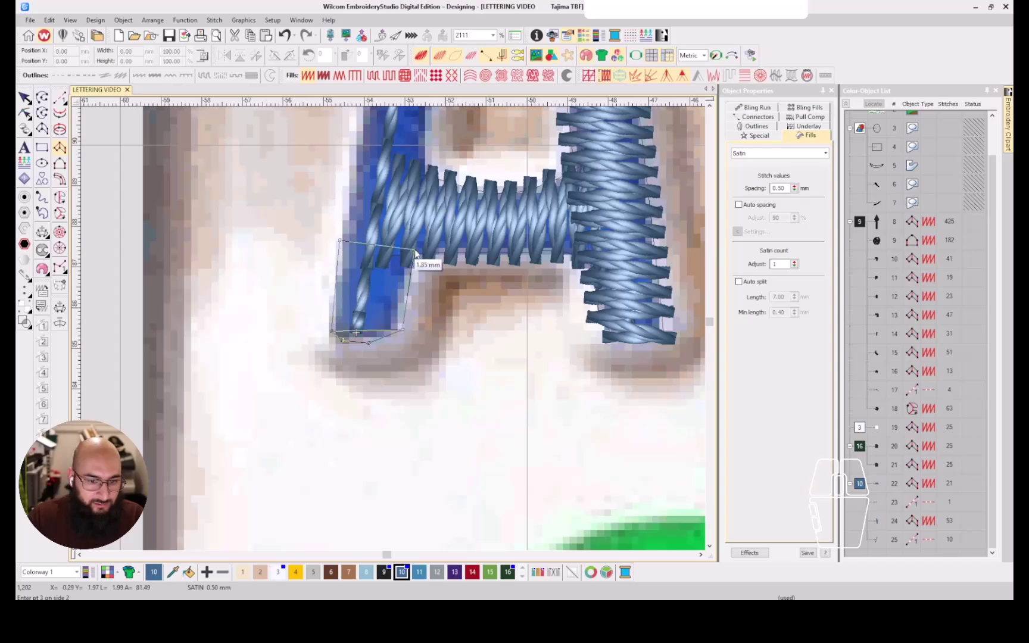
click(414, 250)
drag(412, 137, 397, 284)
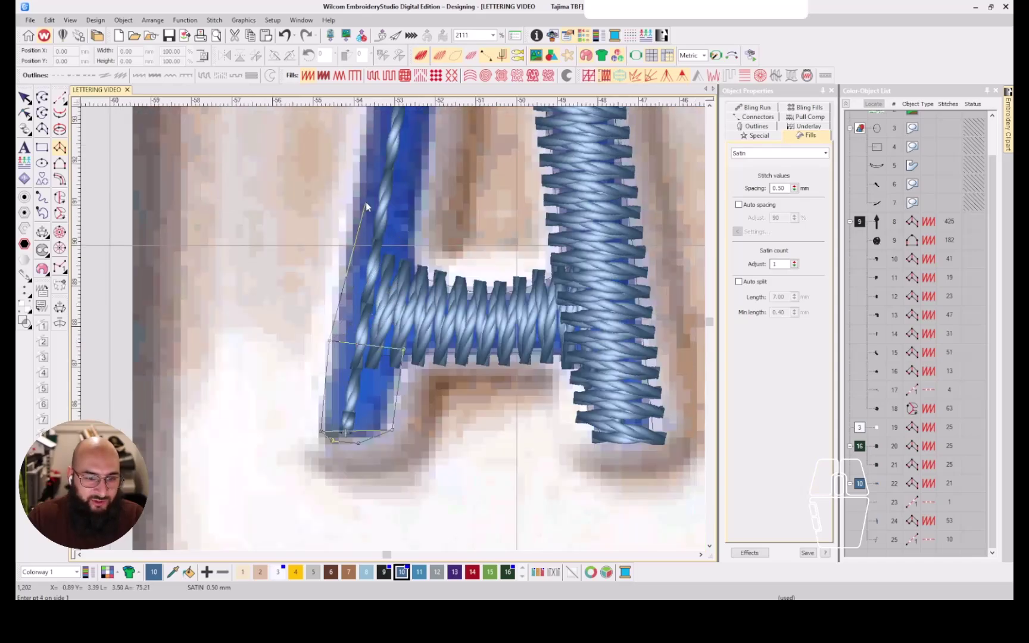
click(354, 180)
click(395, 187)
scroll(387, 178, up, 3)
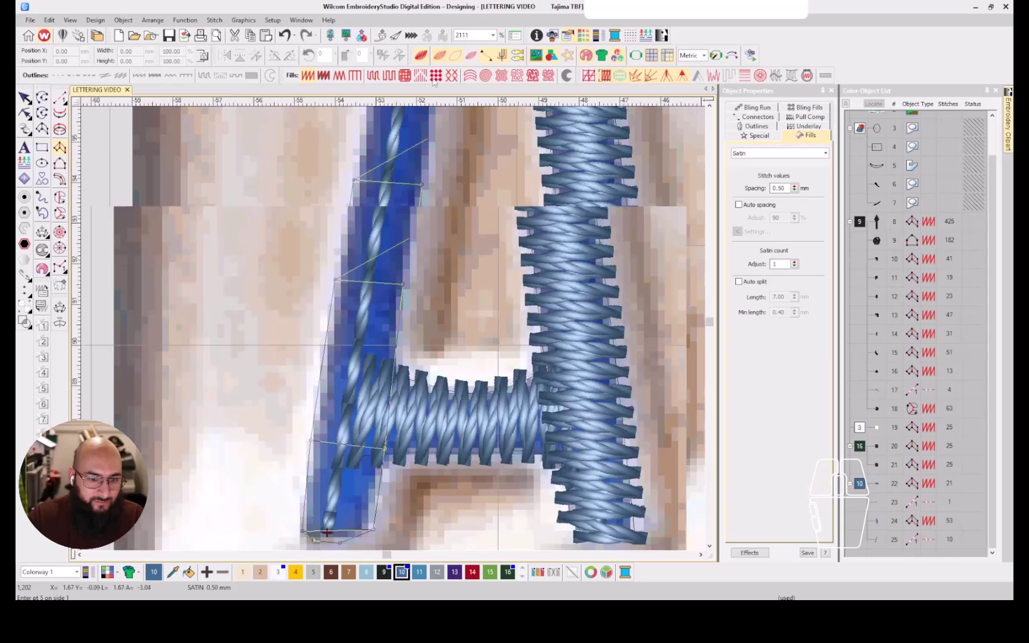
click(375, 147)
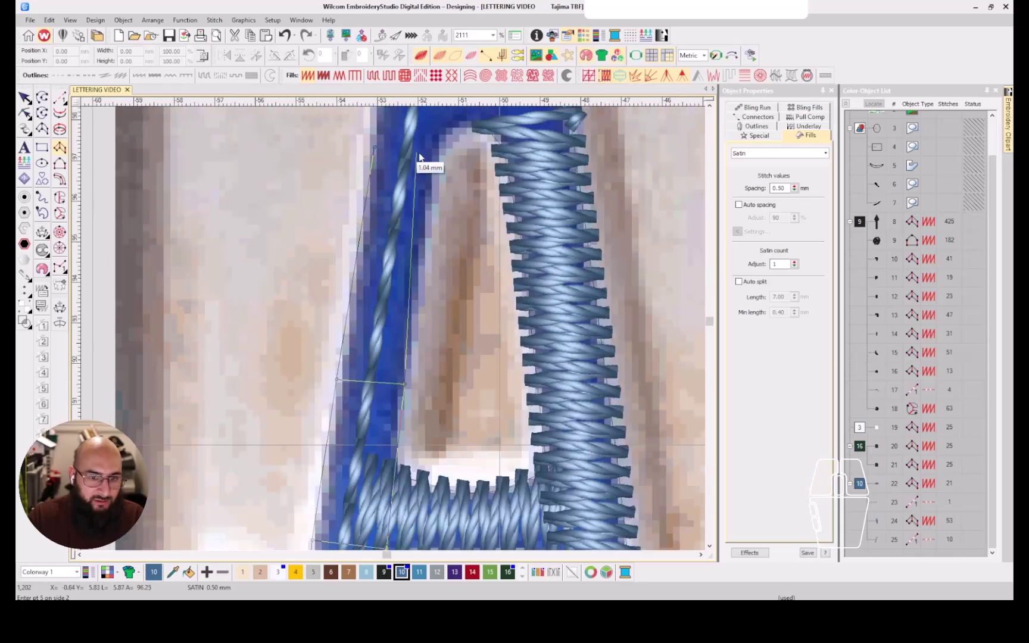
scroll(434, 155, down, 1)
scroll(395, 328, up, 1)
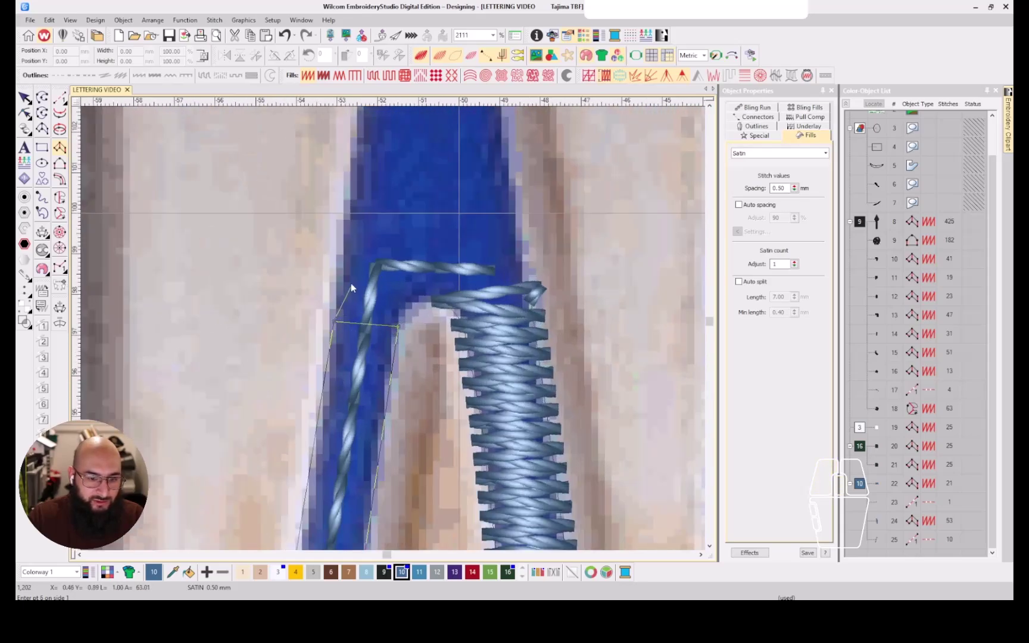
click(338, 276)
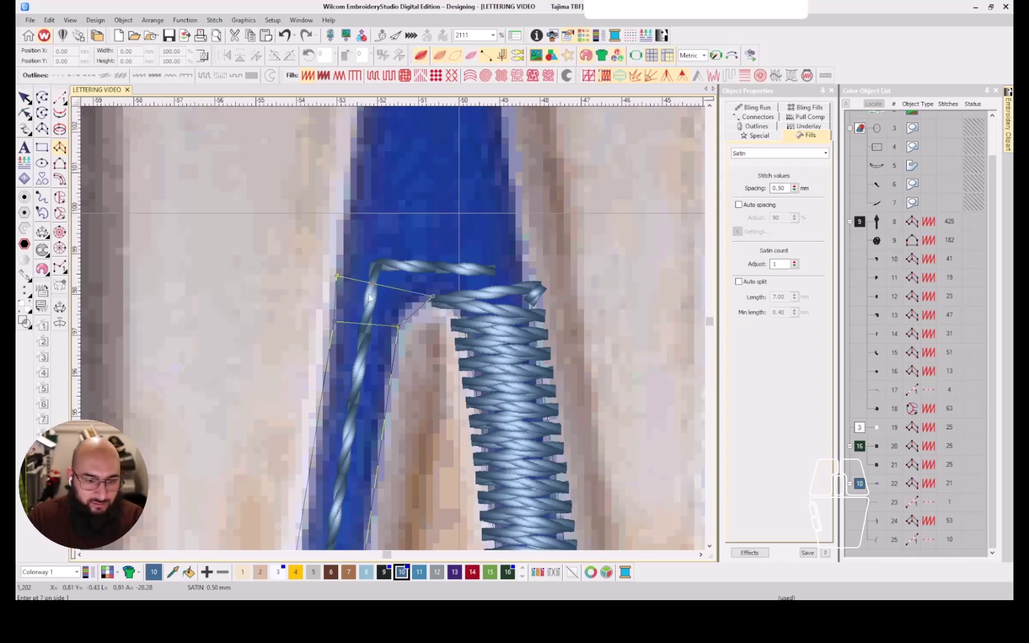
click(335, 286)
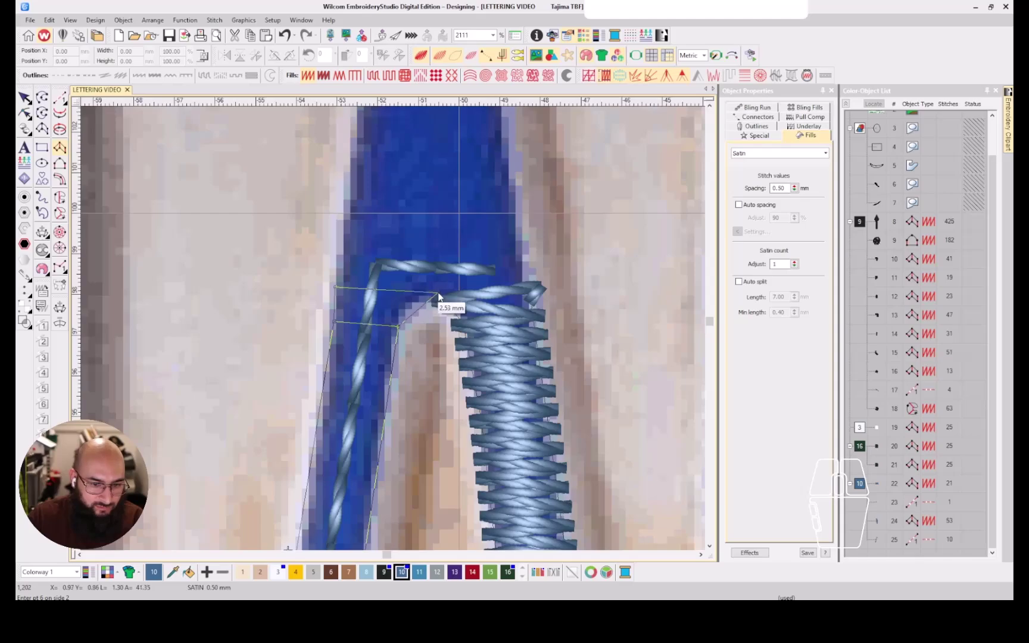
click(433, 299)
key(Return)
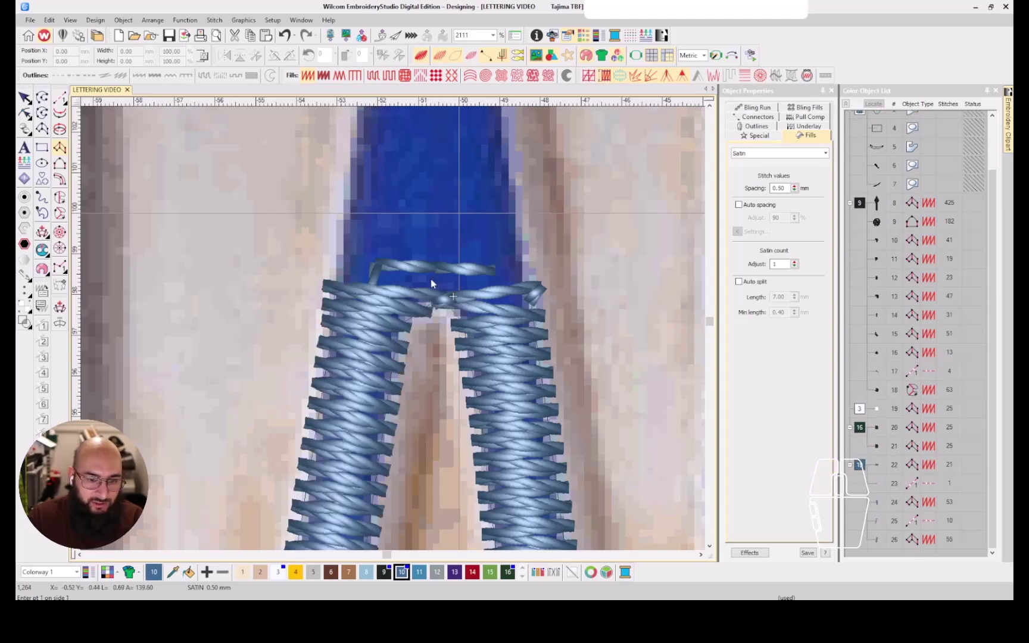
Add a run-stitch travel line from above the A's inner opening up the middle to near the letter's top
scroll(431, 283, down, 4)
key(space)
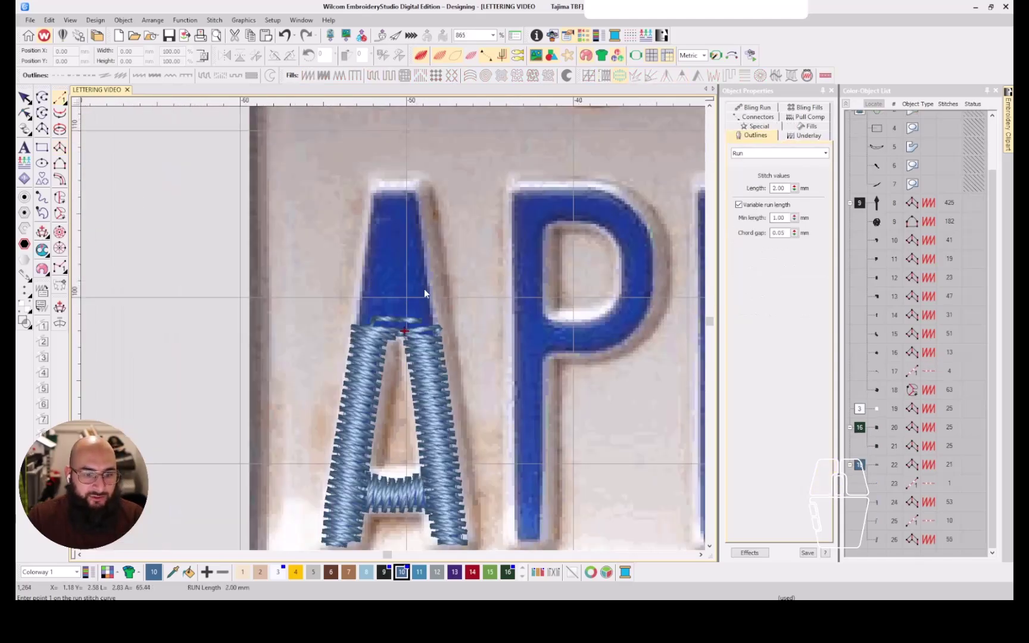
click(394, 322)
click(387, 202)
key(Return)
Digitize the A's solid upper section with Column A from its top edge down, overlapping the upper ends of both legs
key(a)
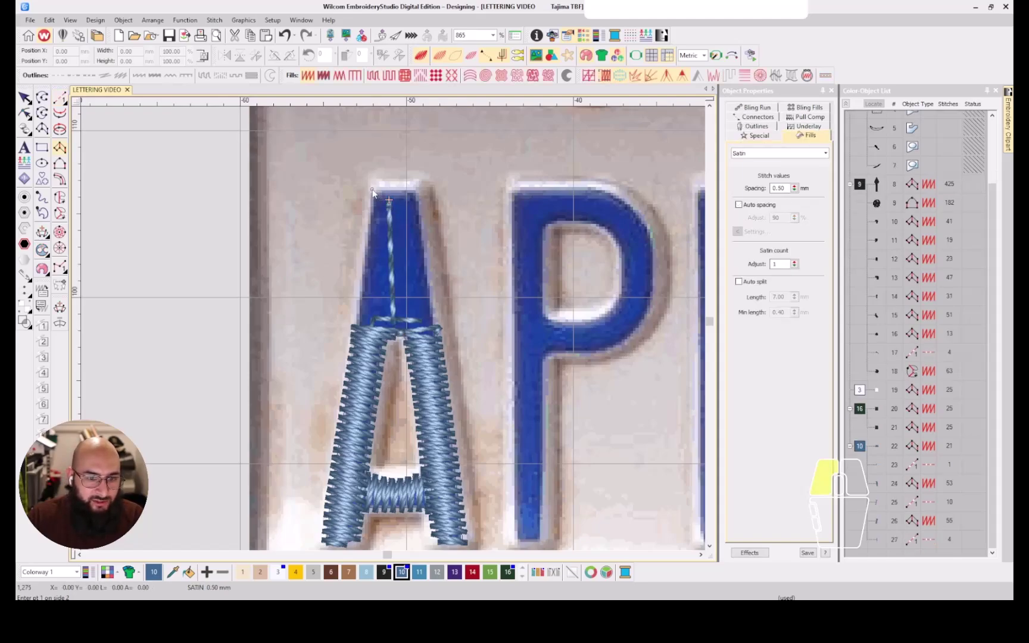
click(419, 189)
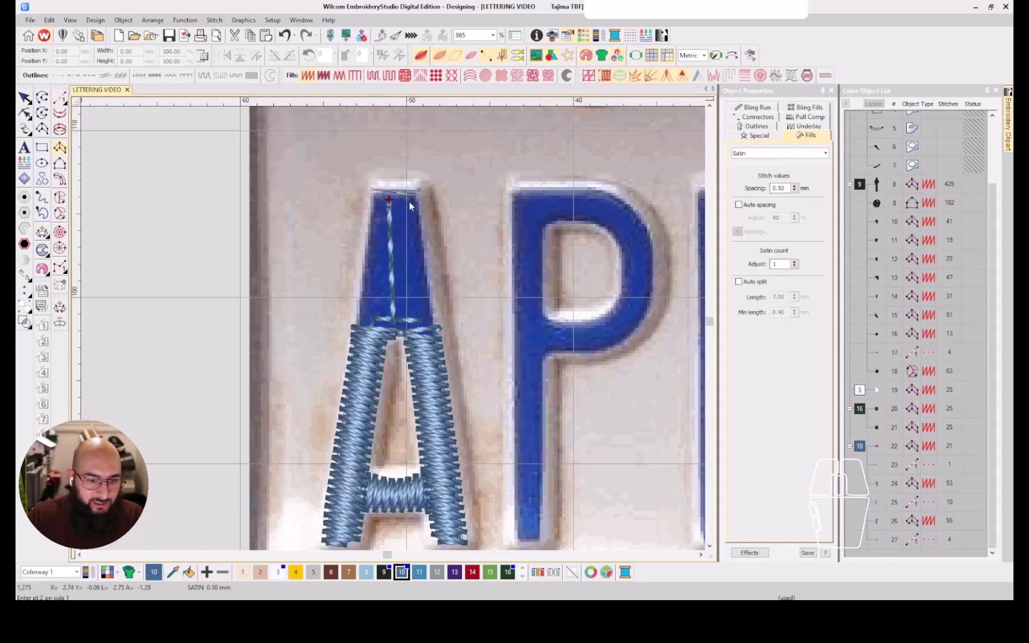
click(353, 332)
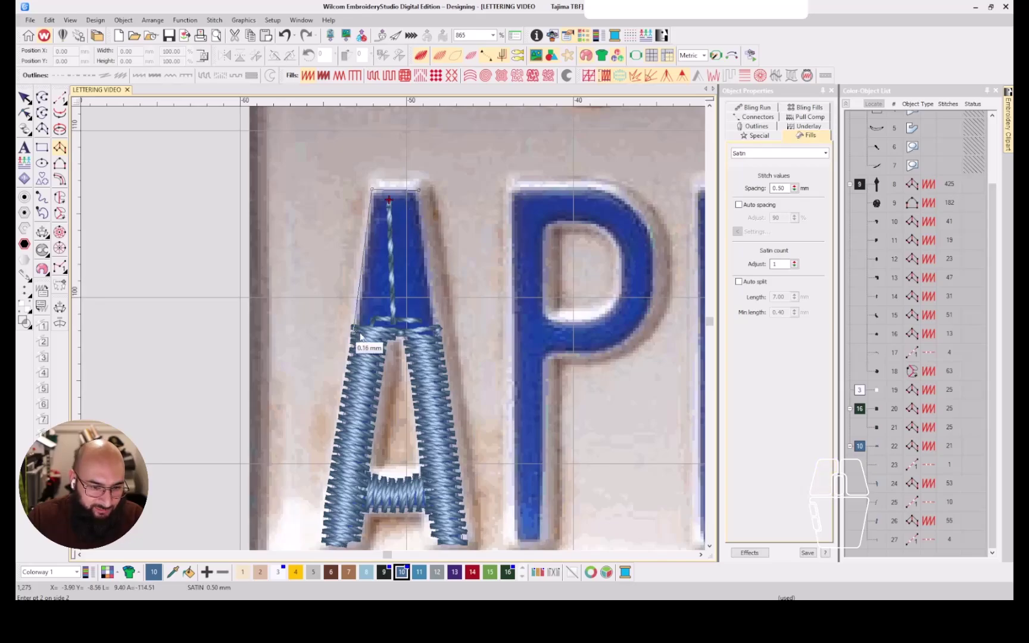
click(442, 330)
scroll(437, 334, up, 5)
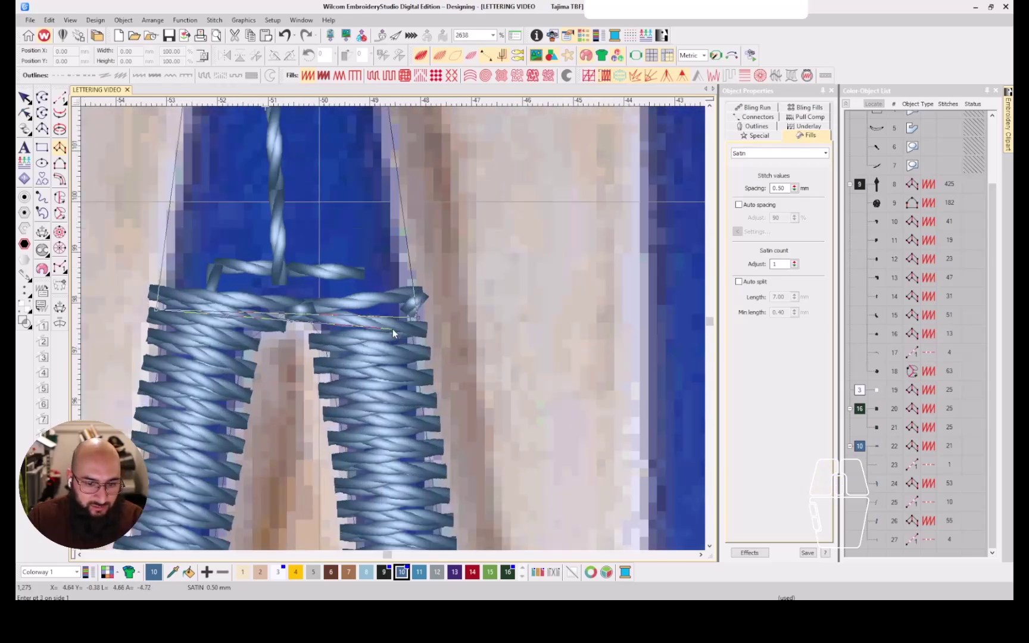
key(BackSpace)
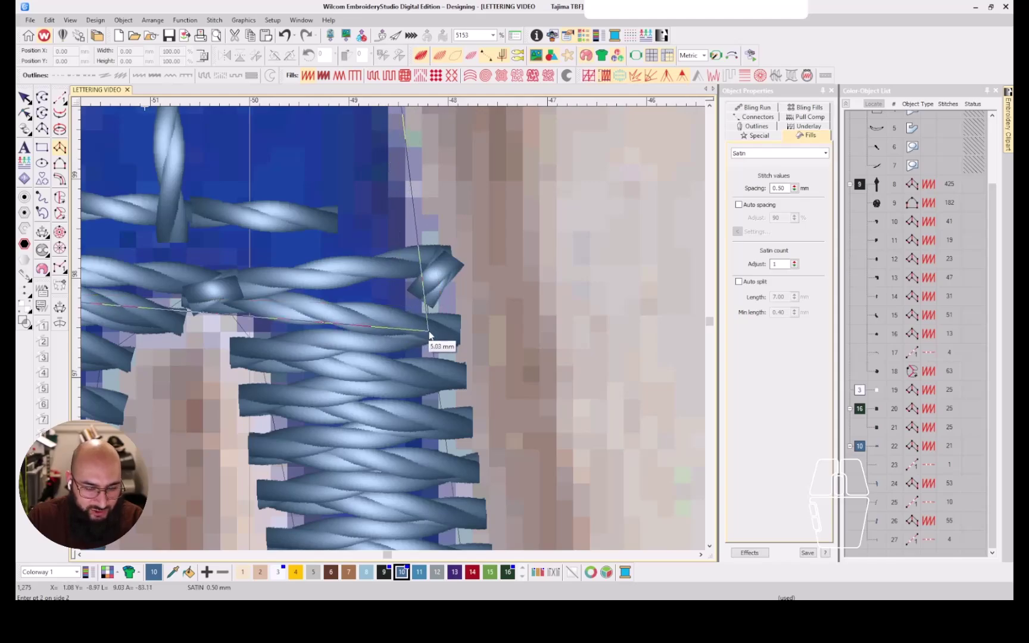
click(427, 334)
key(Return)
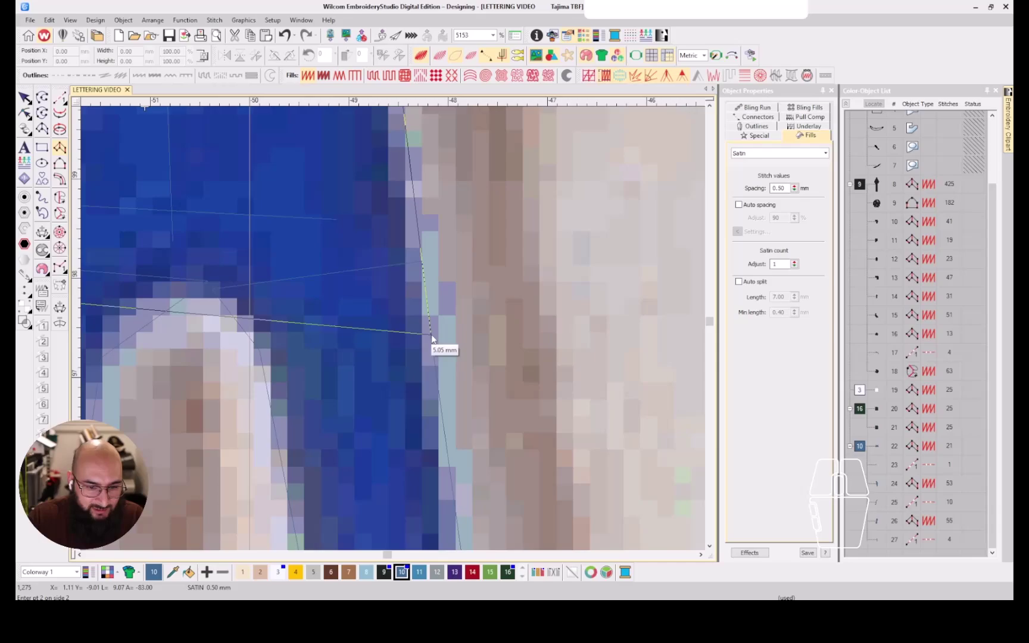
click(431, 335)
key(Return)
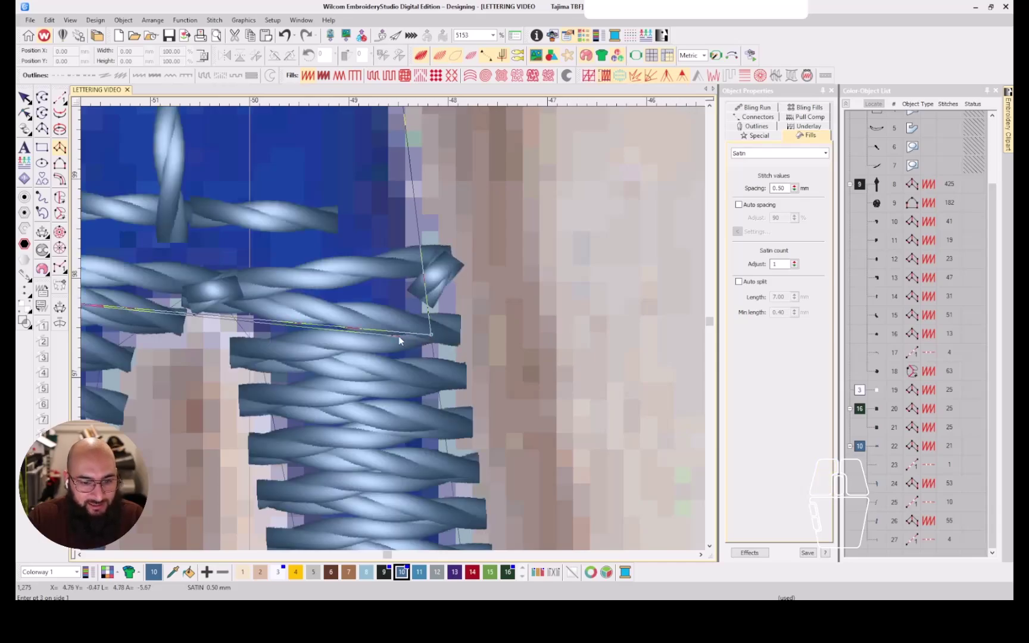
scroll(390, 328, down, 10)
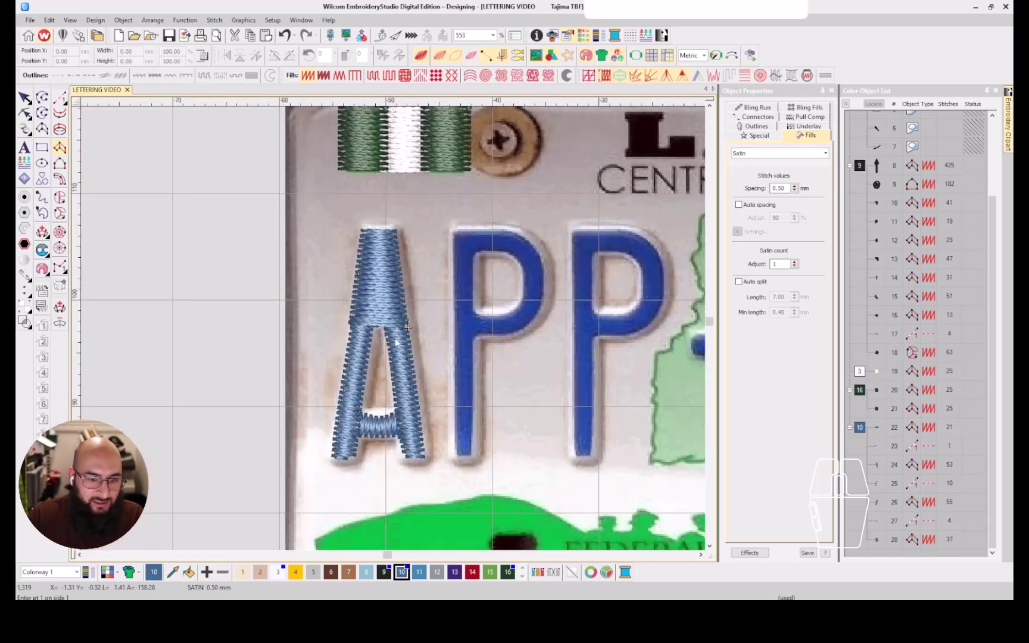
scroll(370, 254, down, 4)
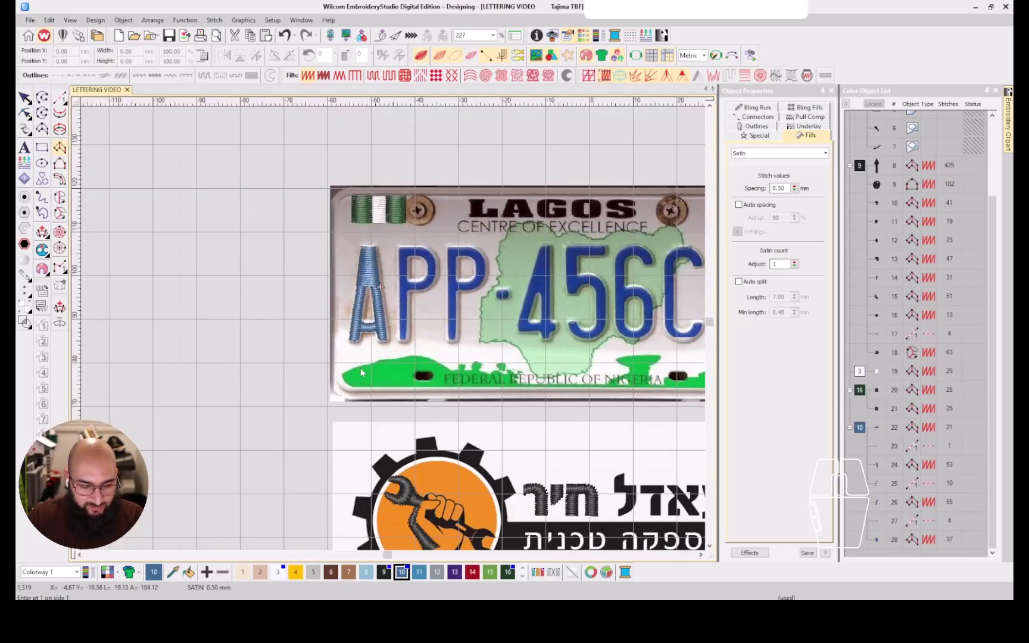
key(d)
key(d)
key(d)
key(d)
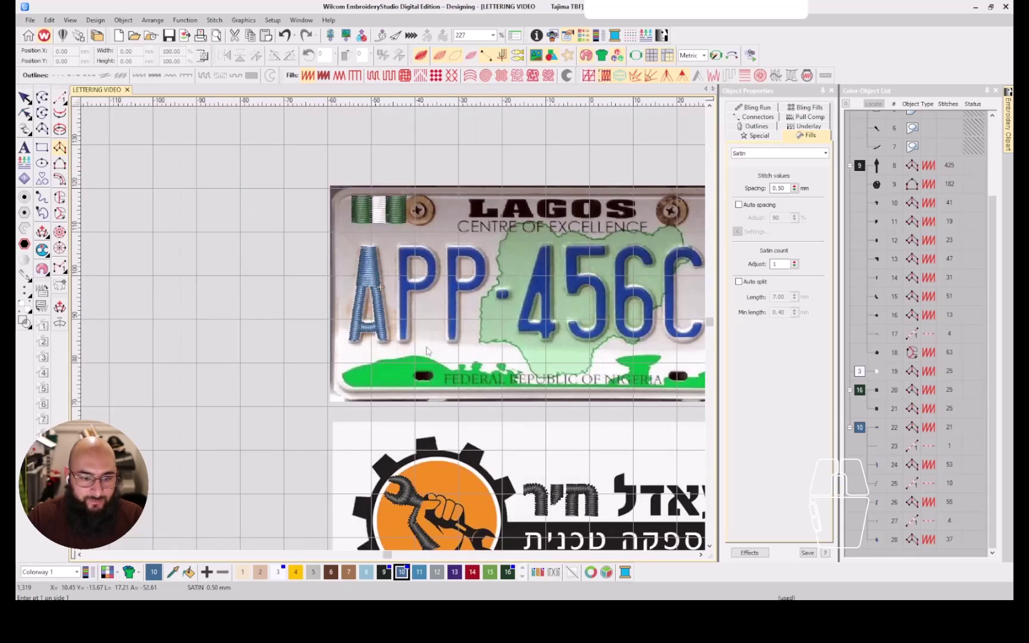
key(d)
key(d)
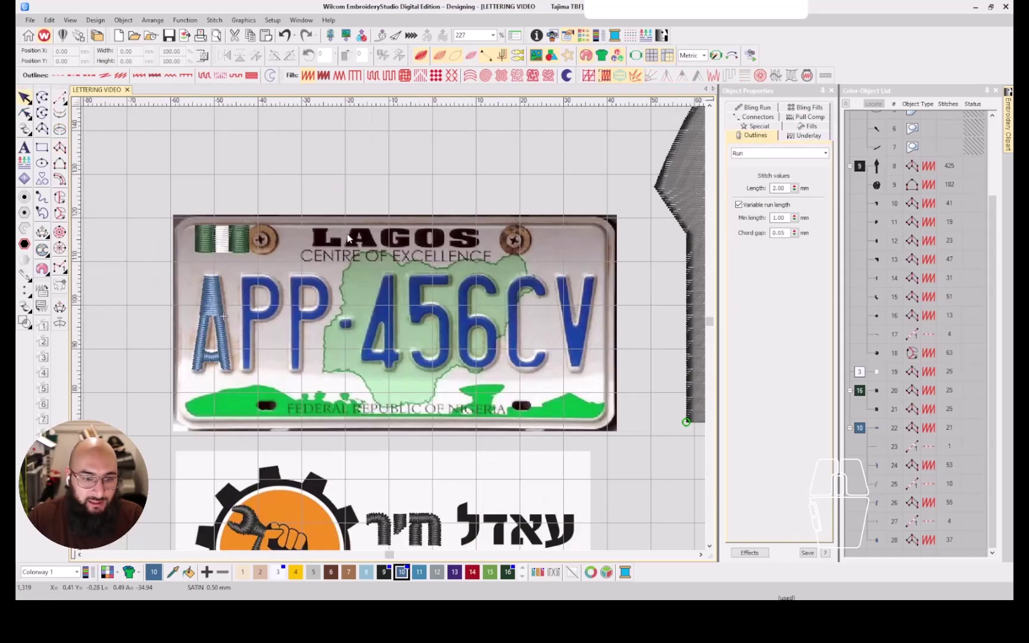
Digitize the crossbar of the A in LAGOS with Column A, extending both ends into the legs
scroll(393, 332, up, 12)
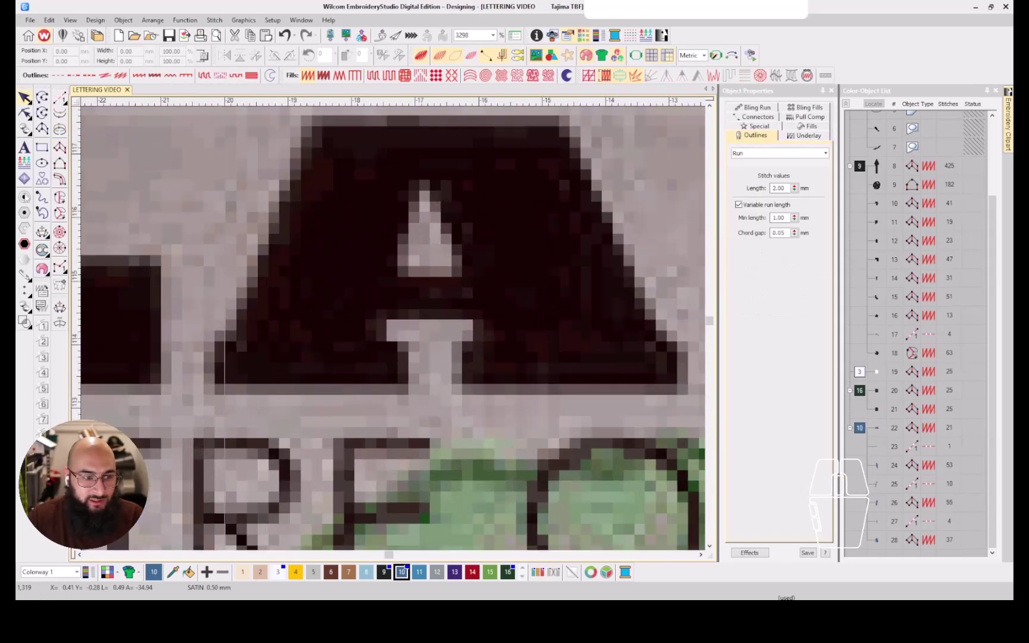
click(358, 268)
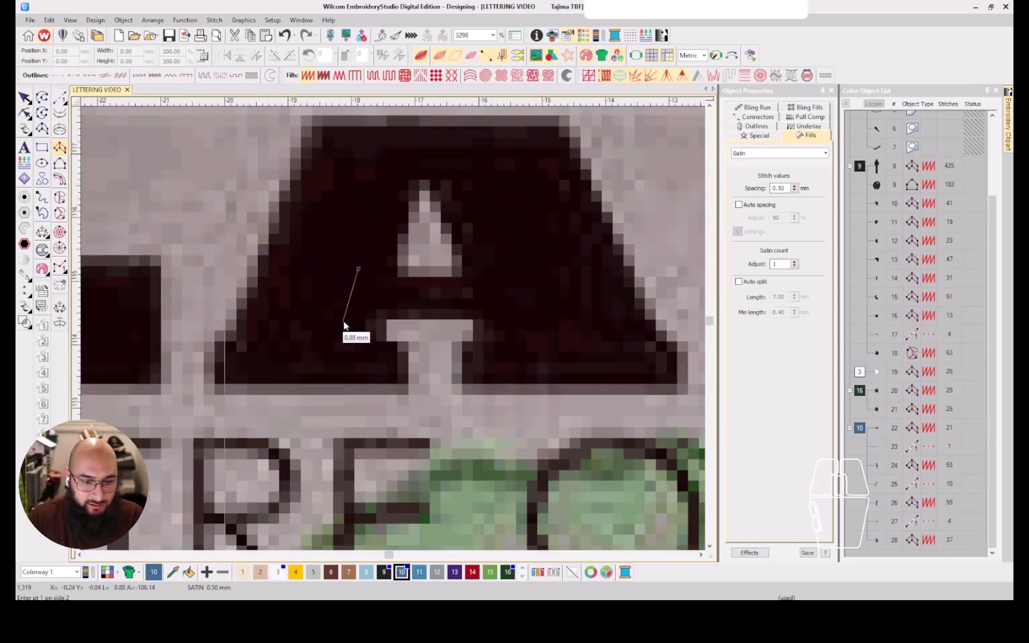
click(345, 322)
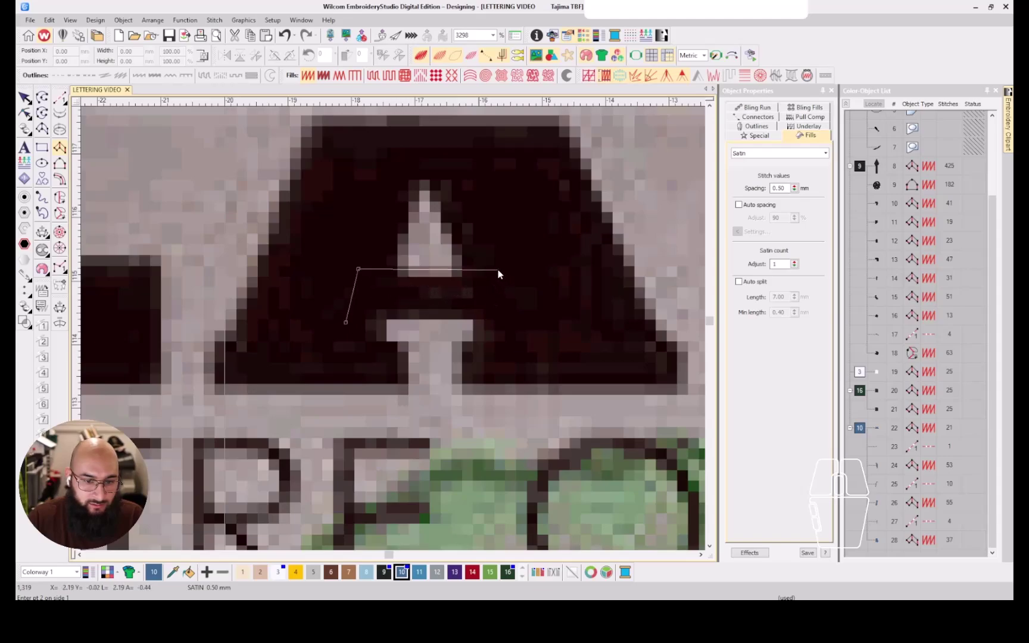
click(511, 270)
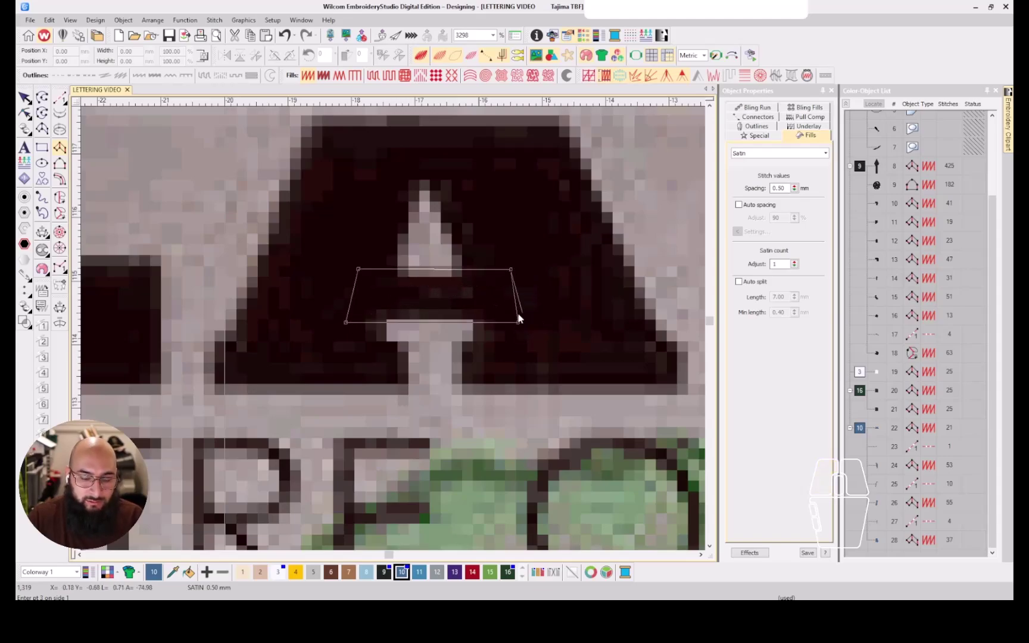
click(518, 319)
key(Return)
scroll(518, 319, down, 2)
scroll(393, 333, down, 2)
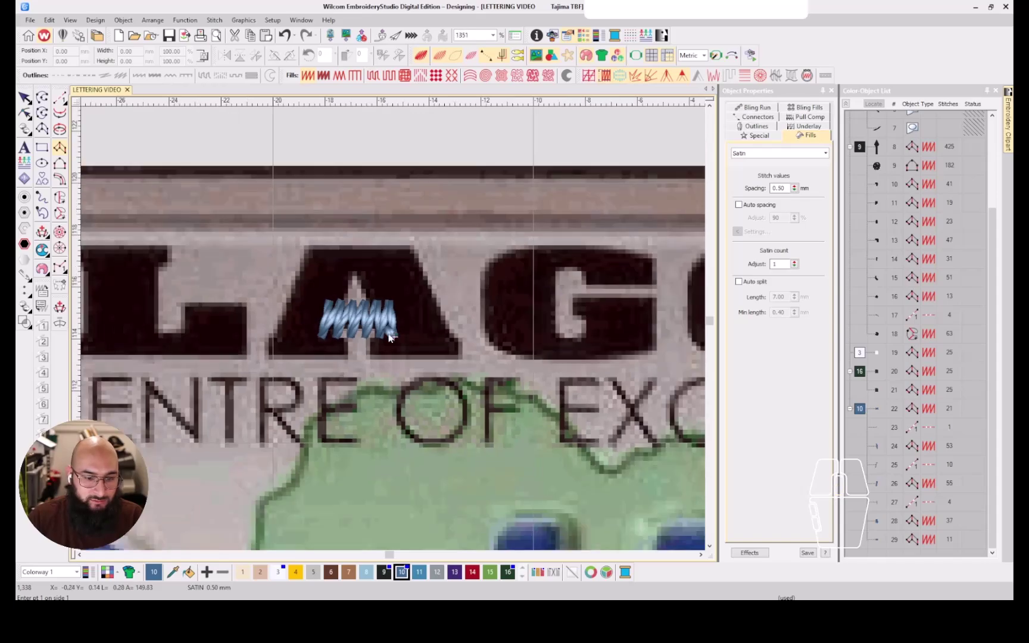
Digitize the LAGOS A's right leg with Column A from just above its serif up to the top of the inner opening
scroll(394, 333, up, 3)
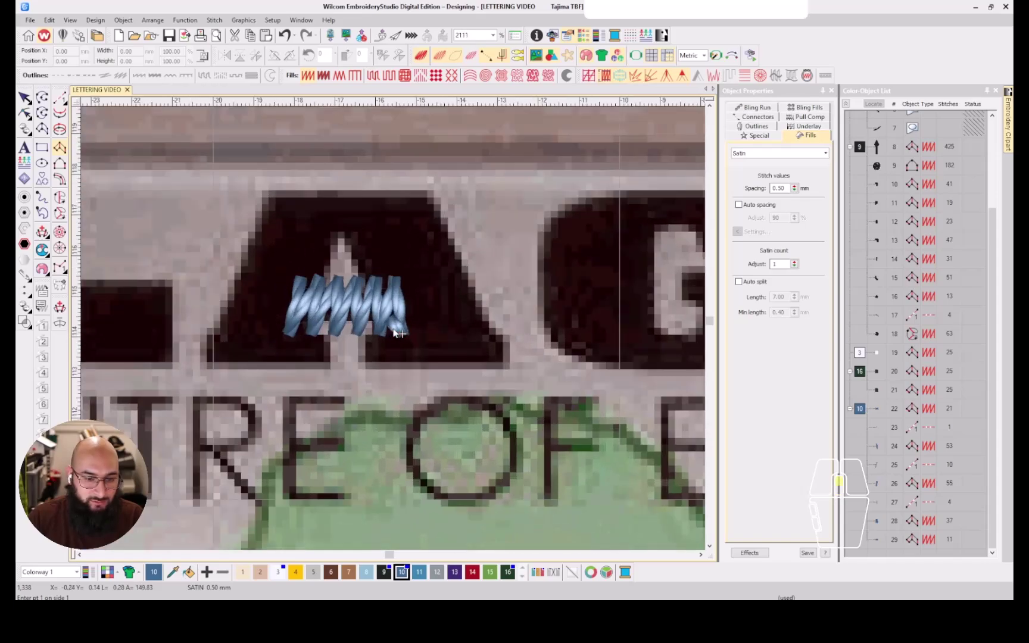
click(504, 335)
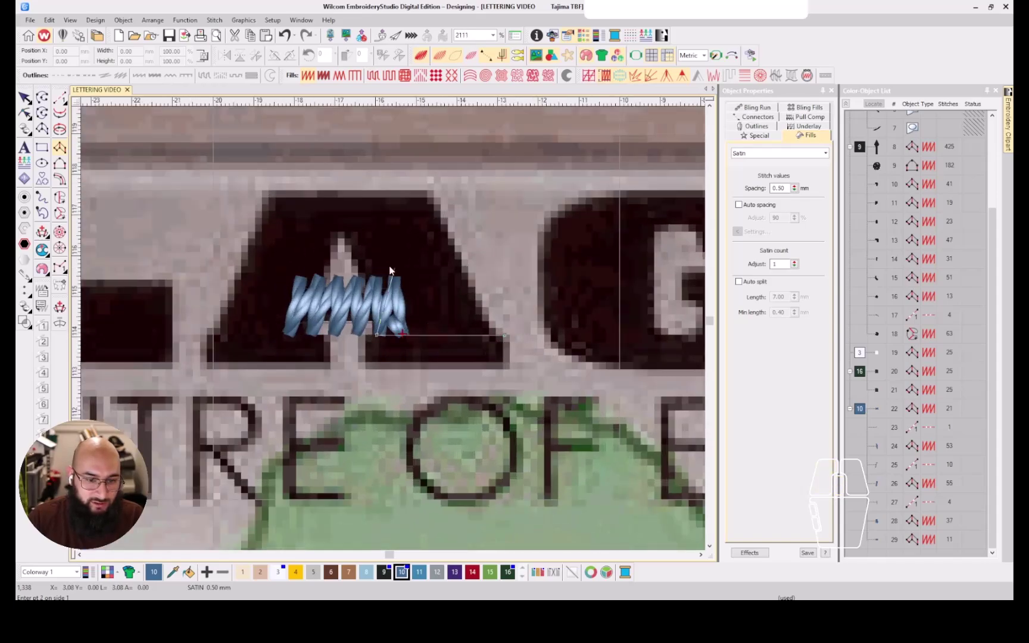
click(348, 233)
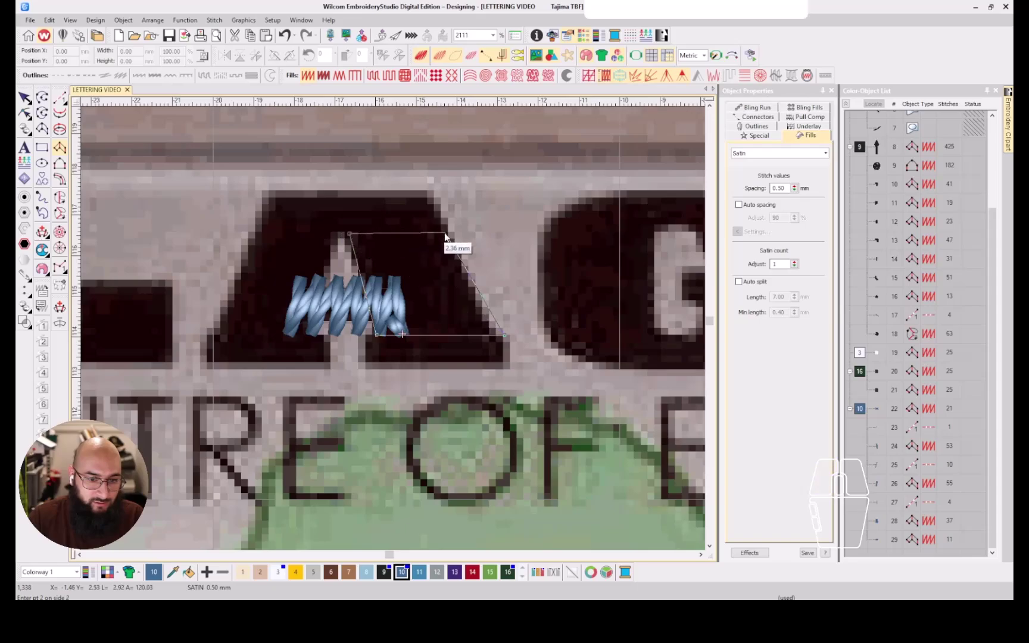
click(439, 238)
key(Return)
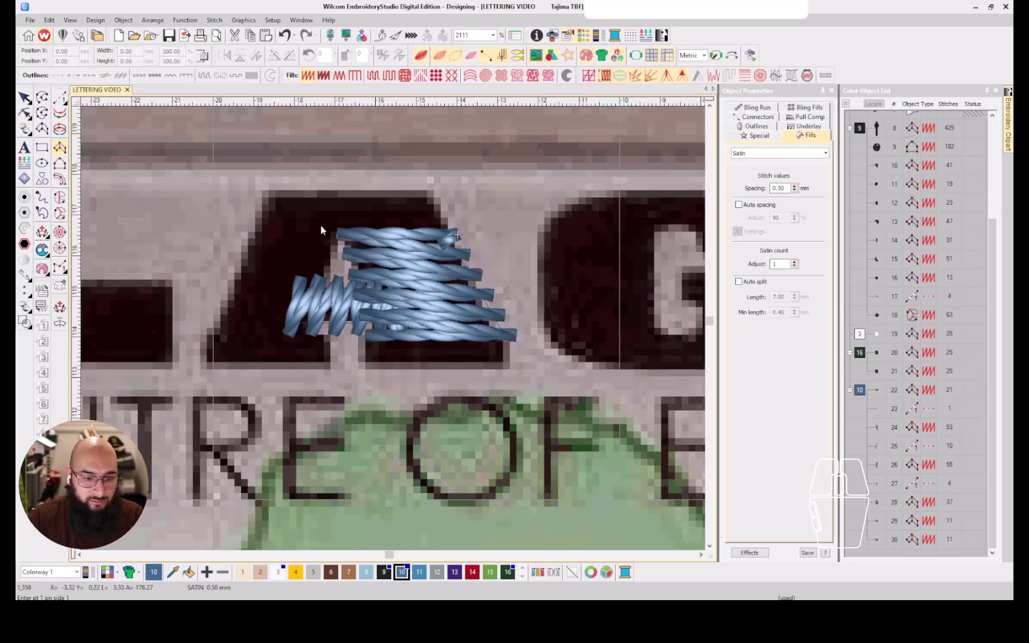
Add a run-stitch travel line across the top of the LAGOS A and down its left leg to just above the serif
click(61, 100)
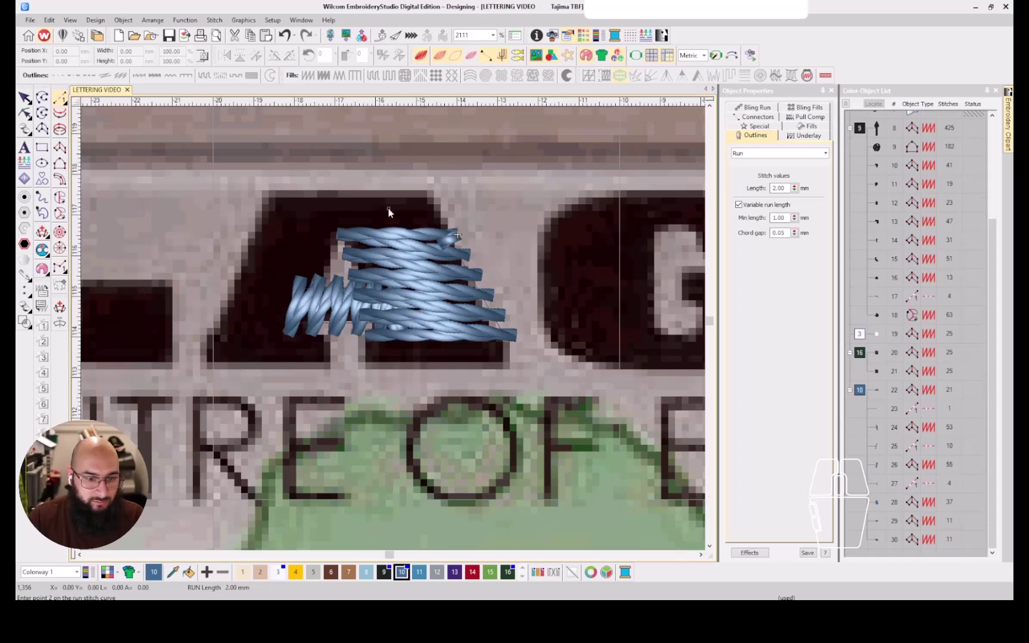
click(291, 214)
click(260, 331)
key(Return)
Digitize the LAGOS A's left leg with Column A from just above its serif up to the top of the inner opening
key(space)
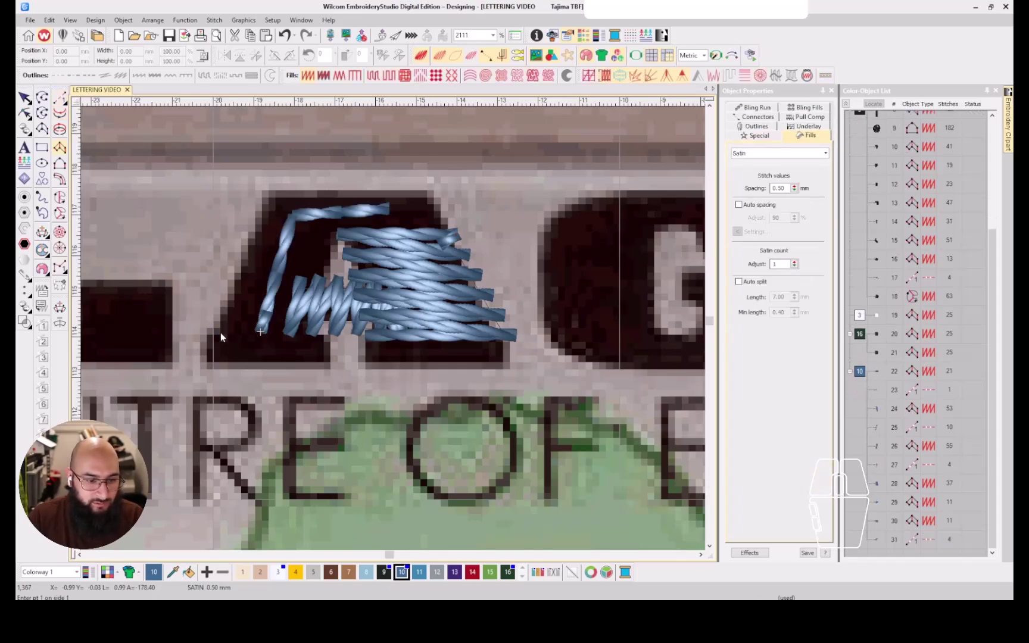
click(214, 332)
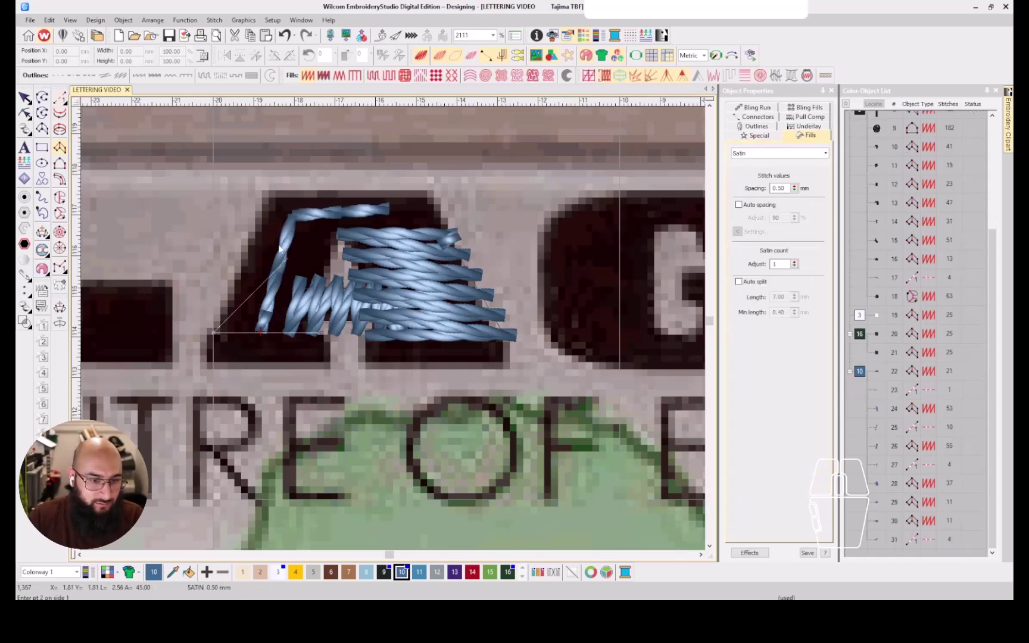
click(260, 216)
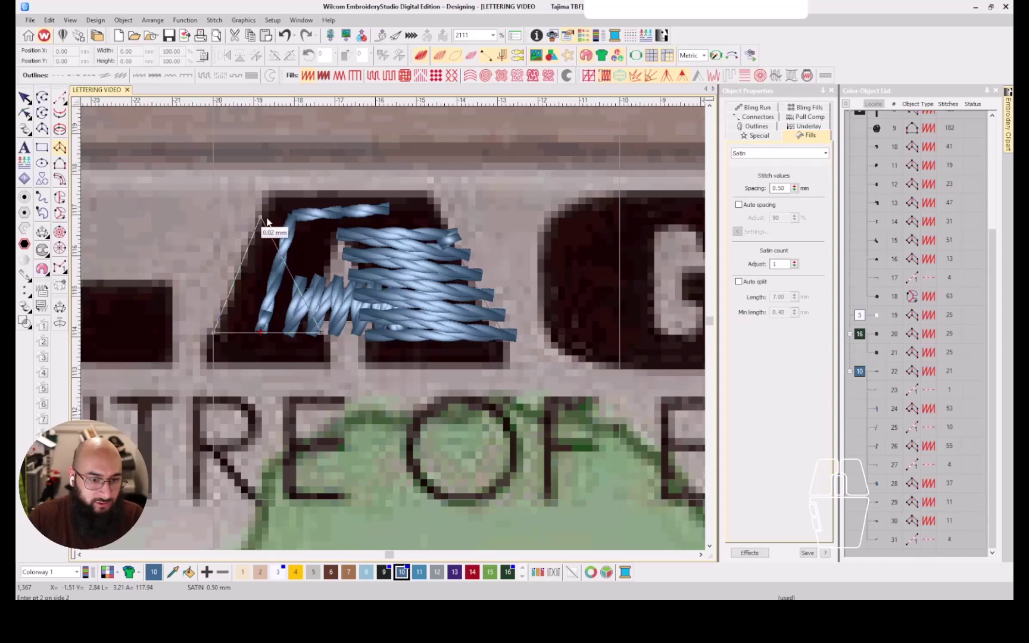
click(339, 228)
key(Return)
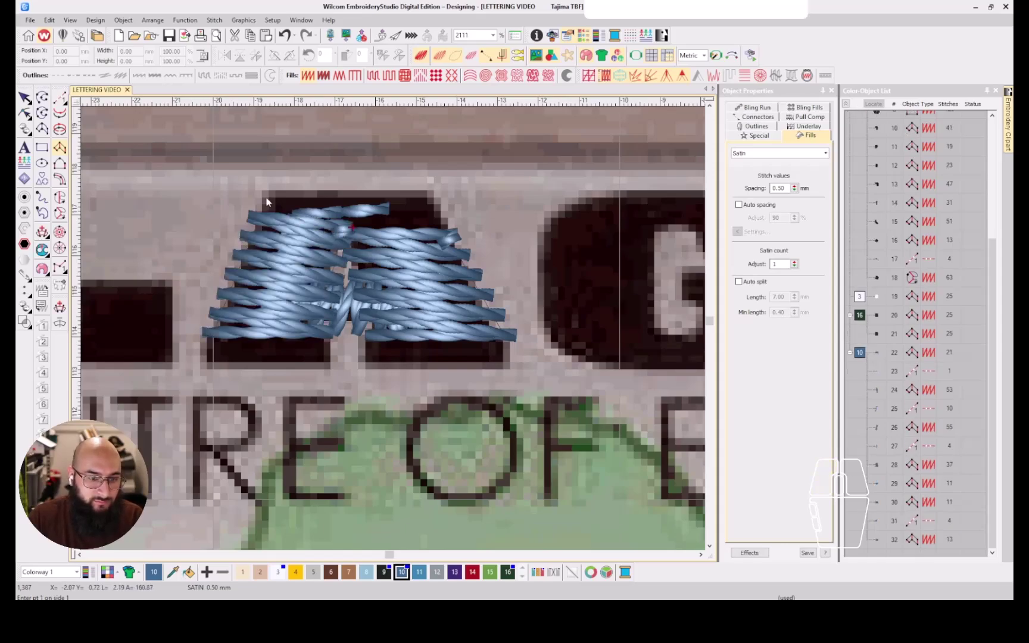
Digitize the solid top section of the LAGOS A with Column A across its width, overlapping the upper ends of both legs
click(264, 191)
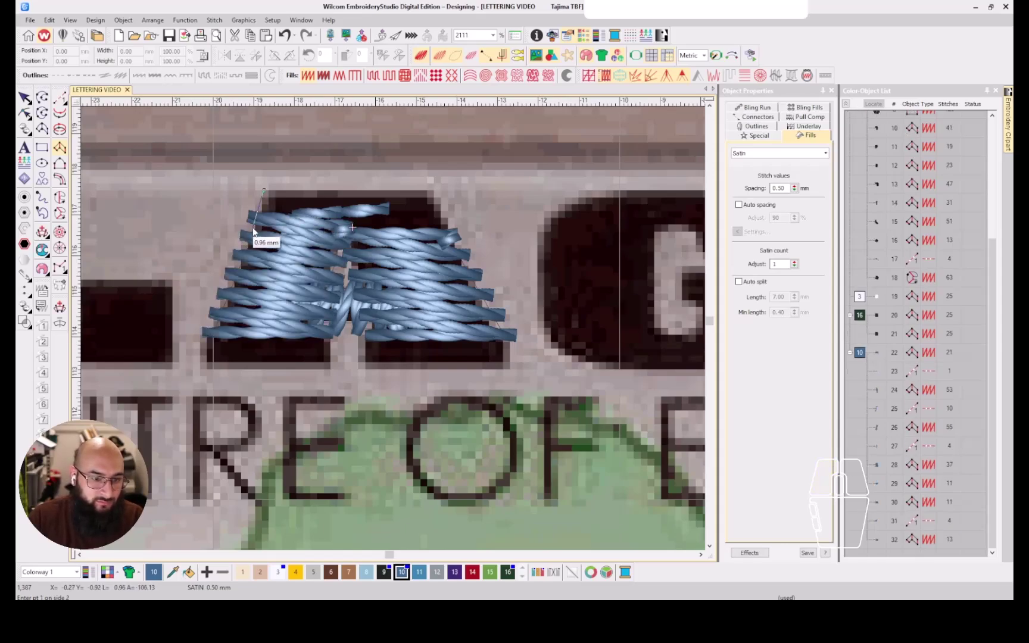
click(435, 191)
click(459, 237)
key(Return)
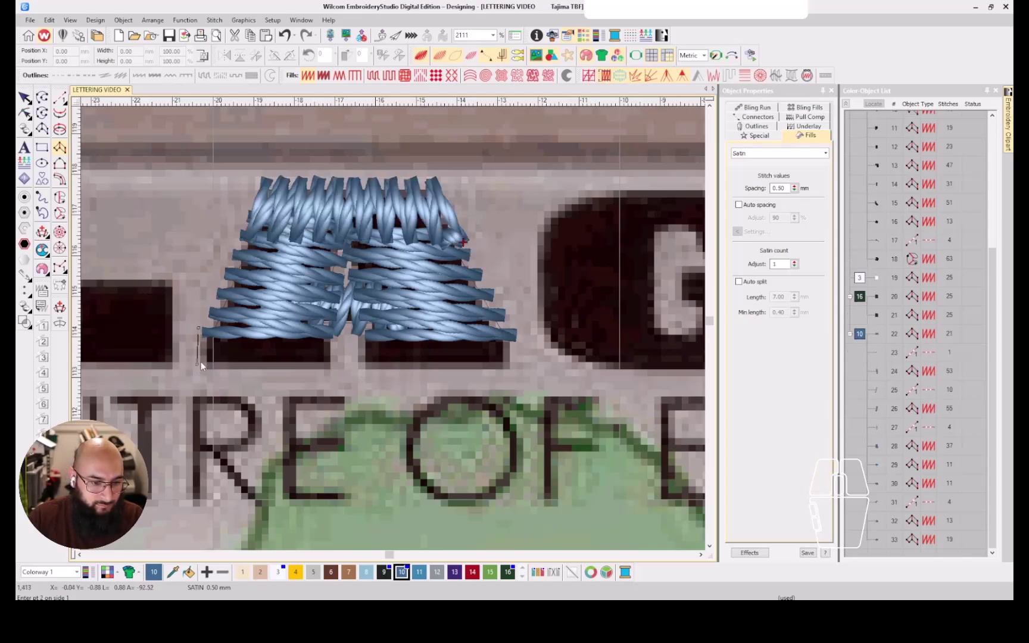
Digitize the left and right base serifs of the LAGOS A with Column A, overlapping the lower ends of the legs
click(197, 327)
click(333, 324)
click(329, 379)
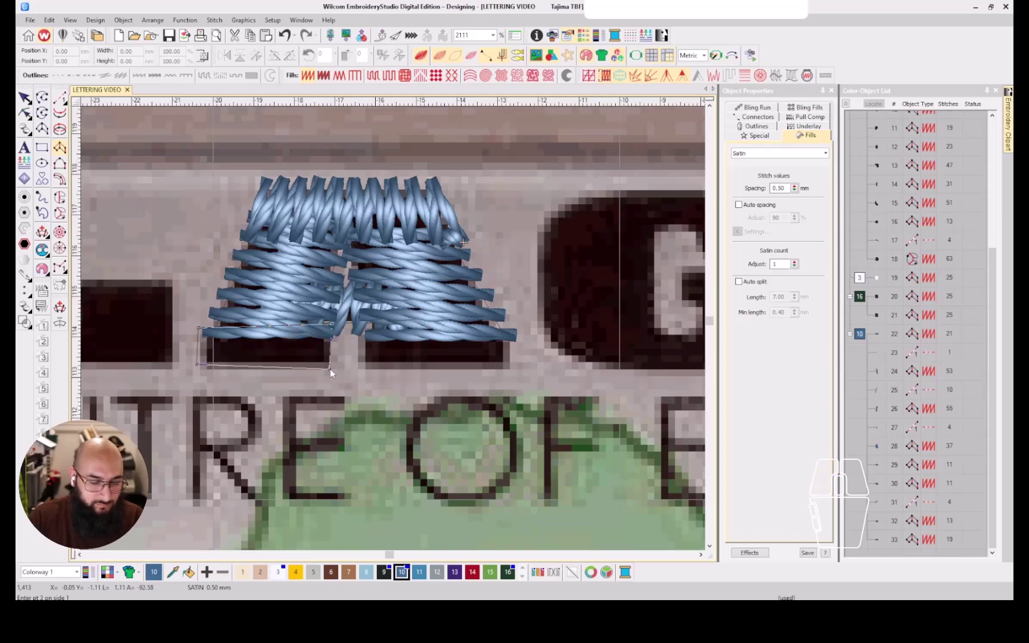
key(Return)
click(364, 327)
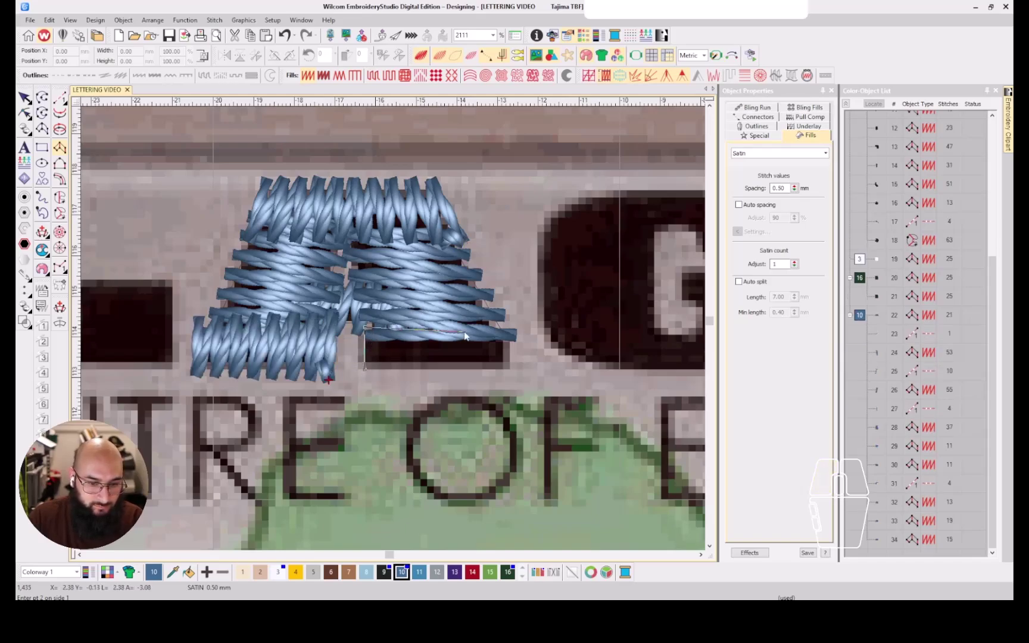
click(515, 332)
click(513, 379)
key(Return)
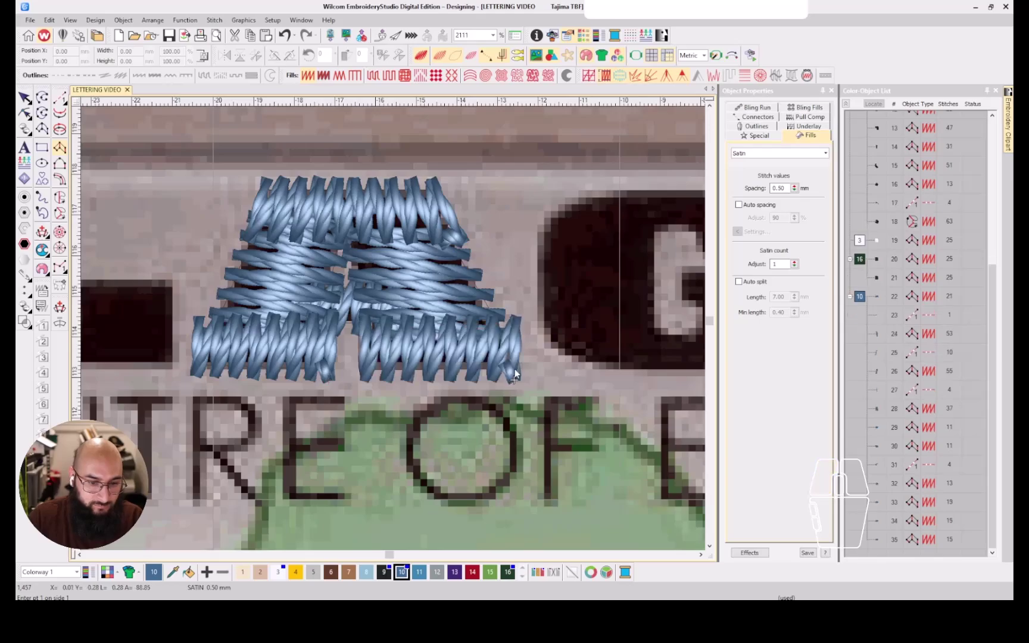
Select all objects in the blue color 10 block of the LAGOS A and recolor them to black color 9
click(859, 297)
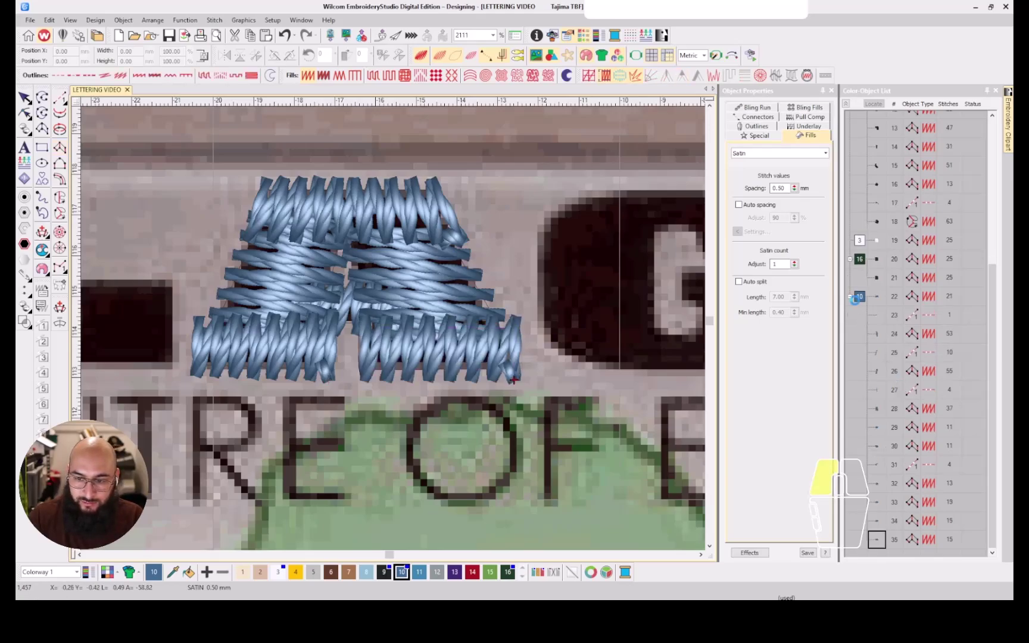
click(384, 574)
key(d)
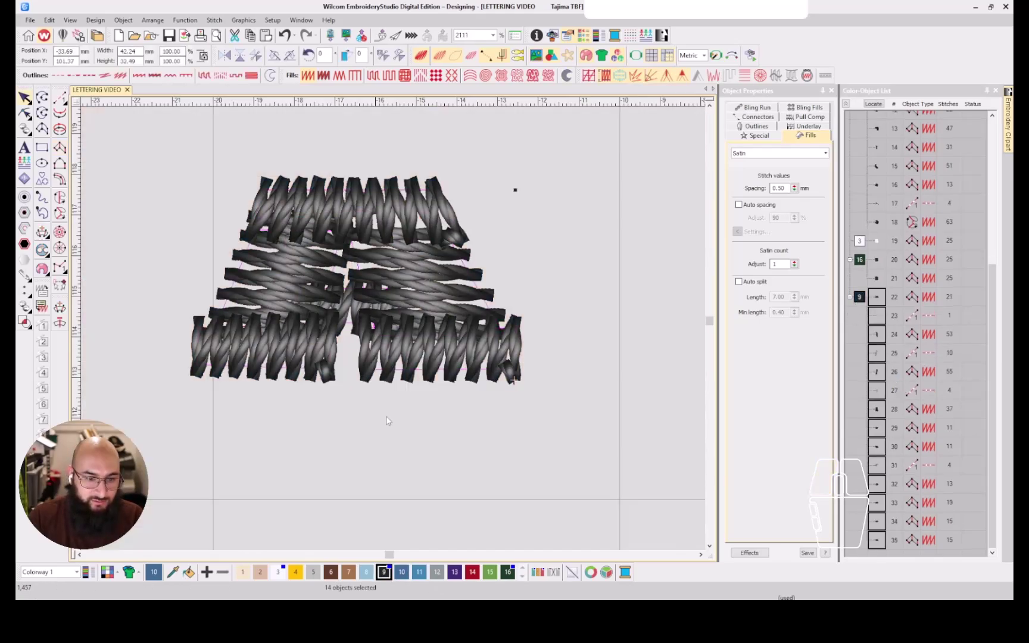
Examine the recolored LAGOS A at several zoom levels, with the backdrop artwork and the stitches hidden and shown
scroll(386, 415, down, 3)
key(s)
key(d)
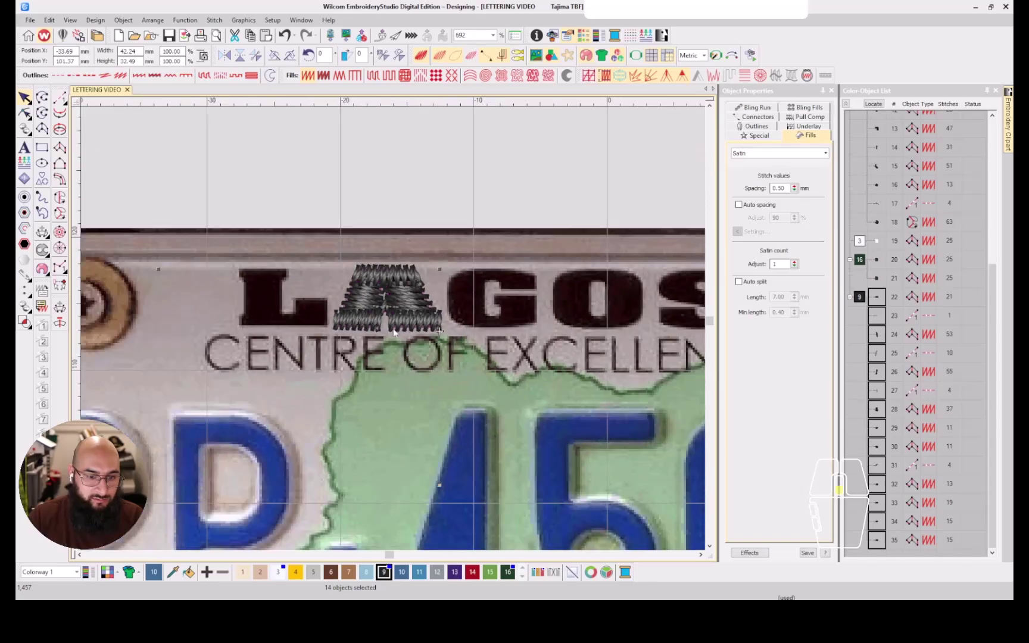
key(d)
scroll(390, 322, down, 2)
scroll(393, 330, up, 3)
key(s)
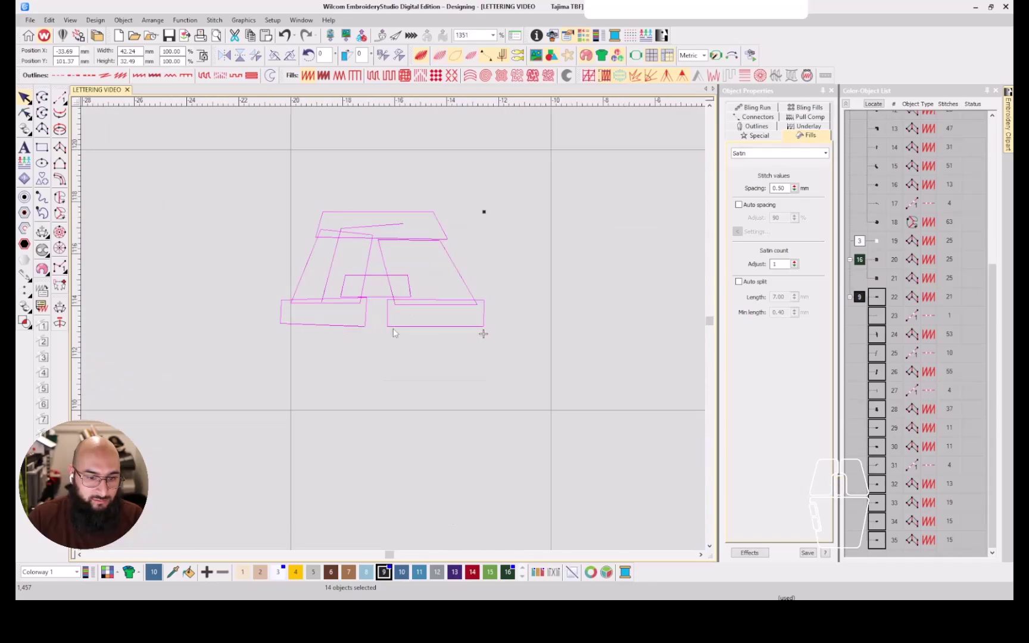
key(d)
key(s)
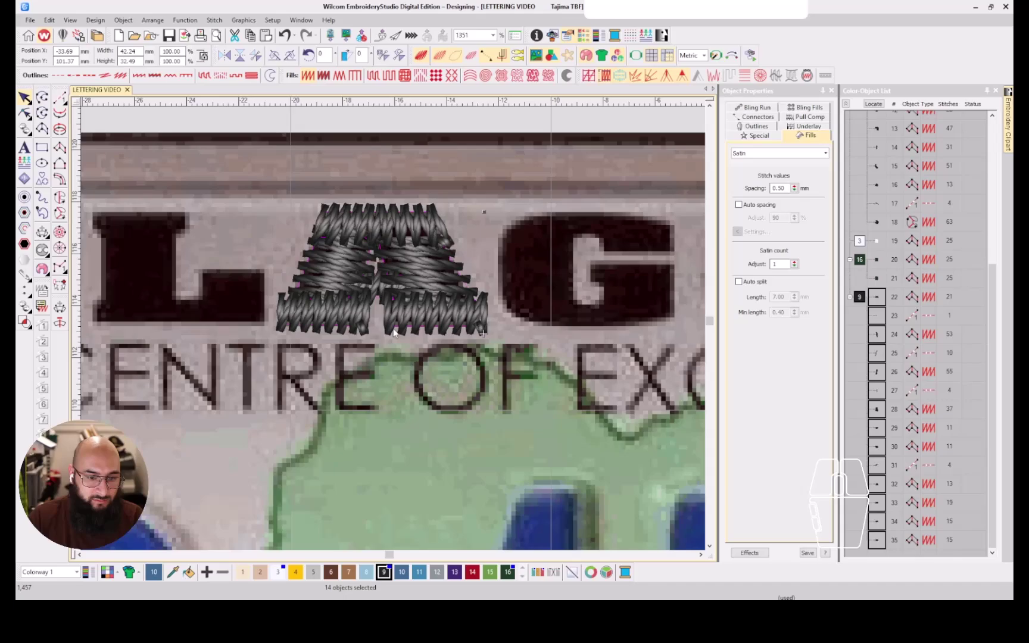
key(s)
key(s)
key(s)
key(s)
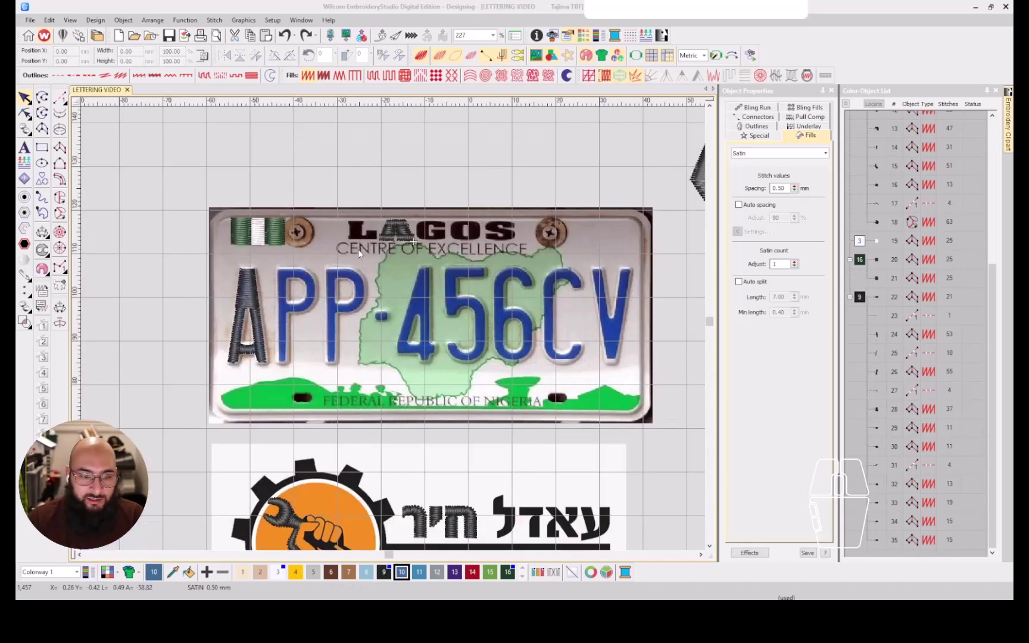
Trace the C of CENTRE with a curved run stitch from its lower end to its upper end, and backtrack it
scroll(358, 249, up, 5)
click(60, 97)
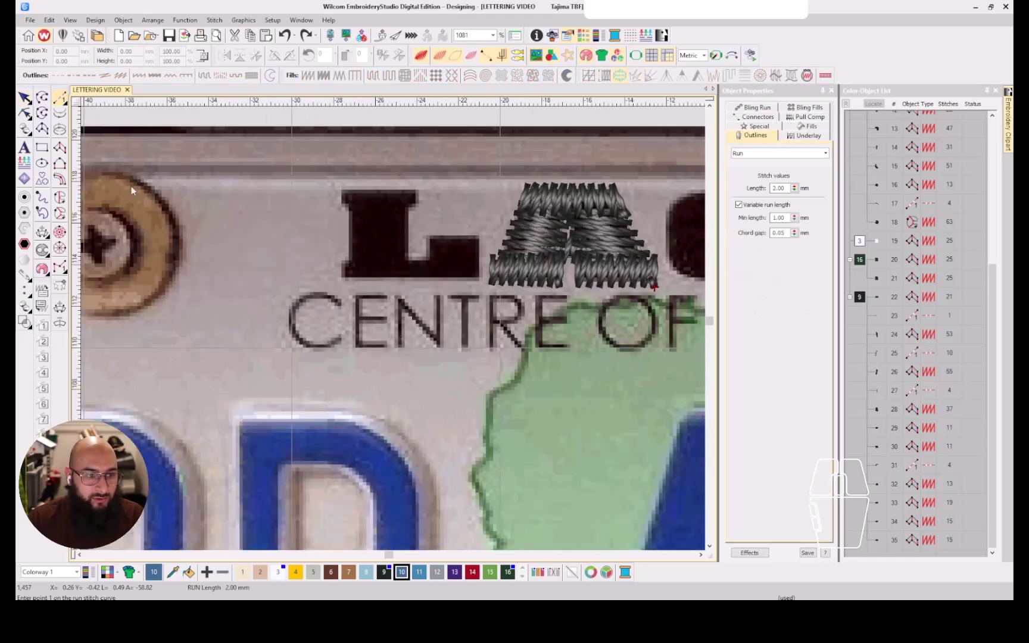
scroll(196, 339, up, 2)
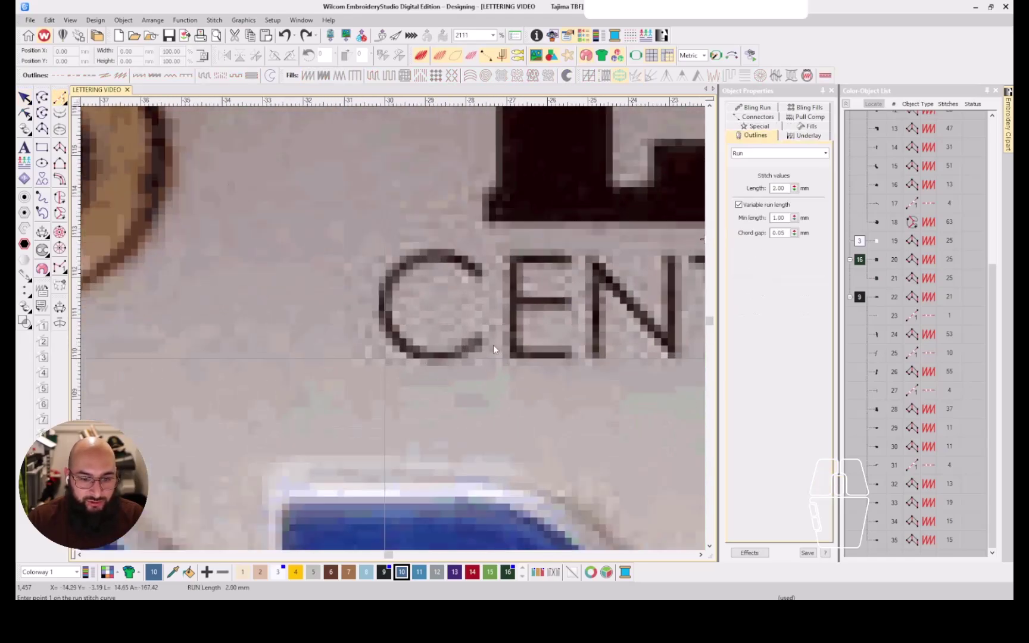
click(480, 343)
click(435, 354)
click(394, 330)
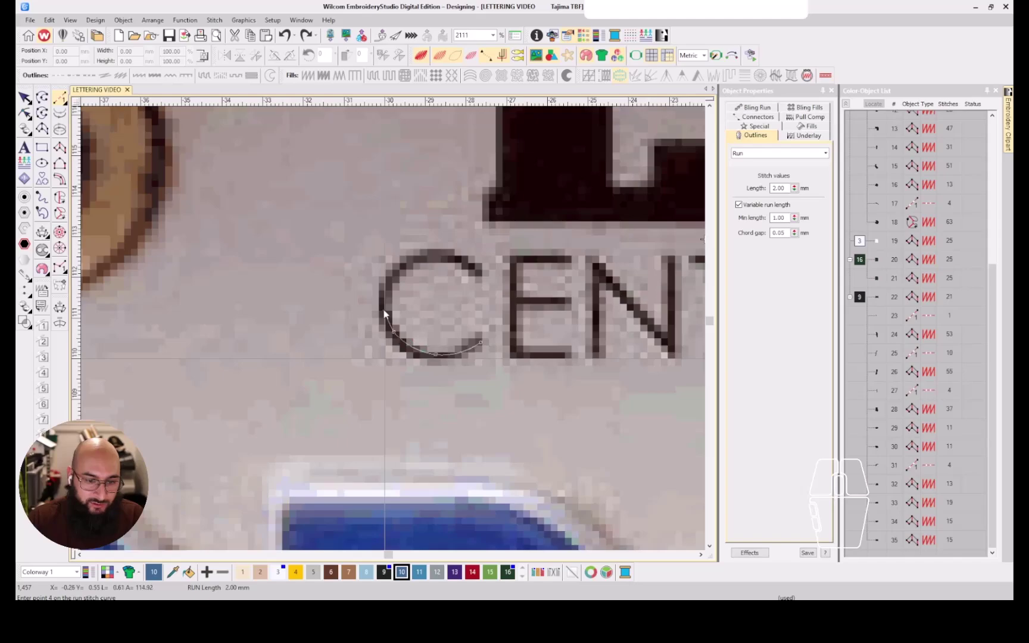
click(383, 310)
click(387, 278)
click(438, 250)
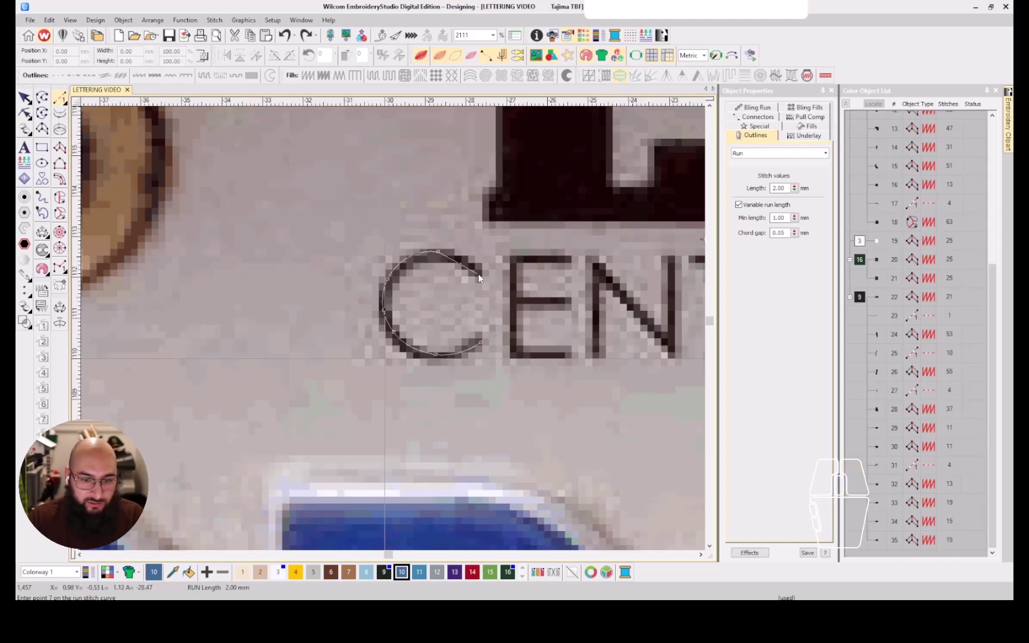
double_click(478, 274)
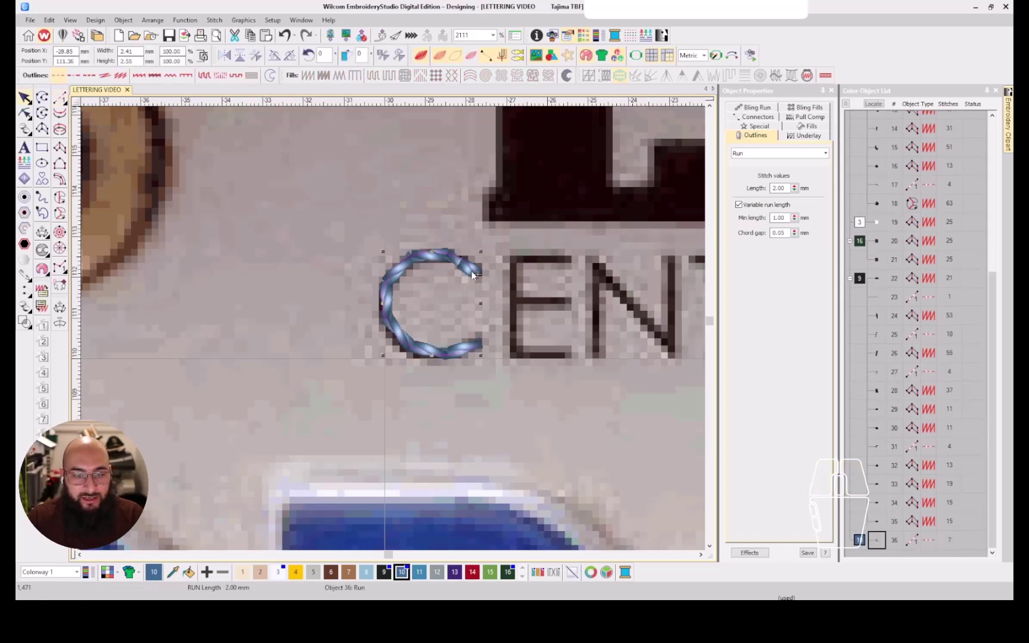
key(ctrl+b)
key(Escape)
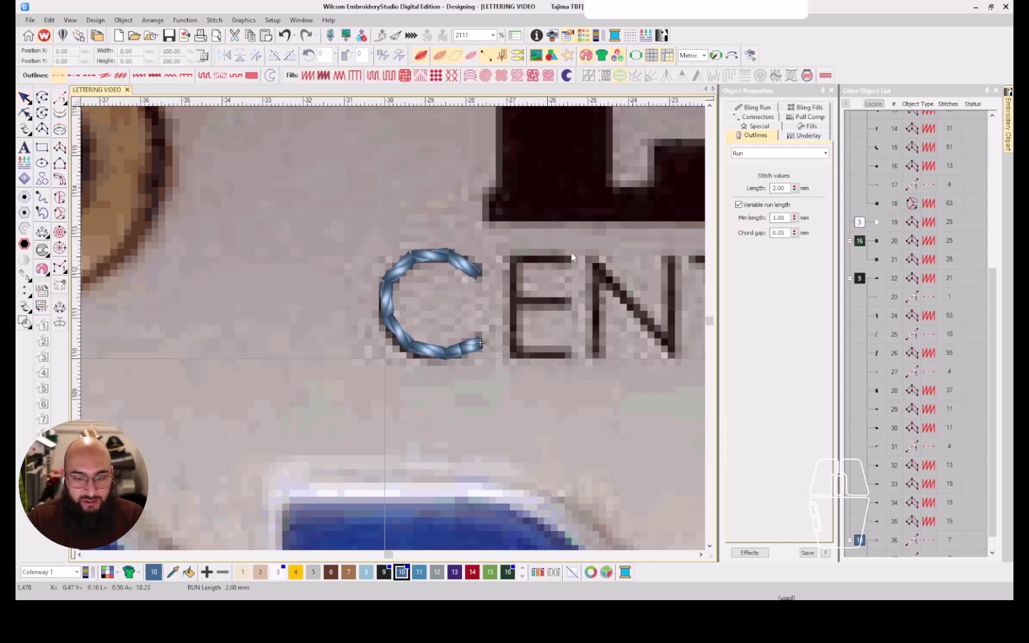
Trace the bottom bar of the first E in CENTRE as a run stitch from the stem outward, and double it back to the stem
click(60, 97)
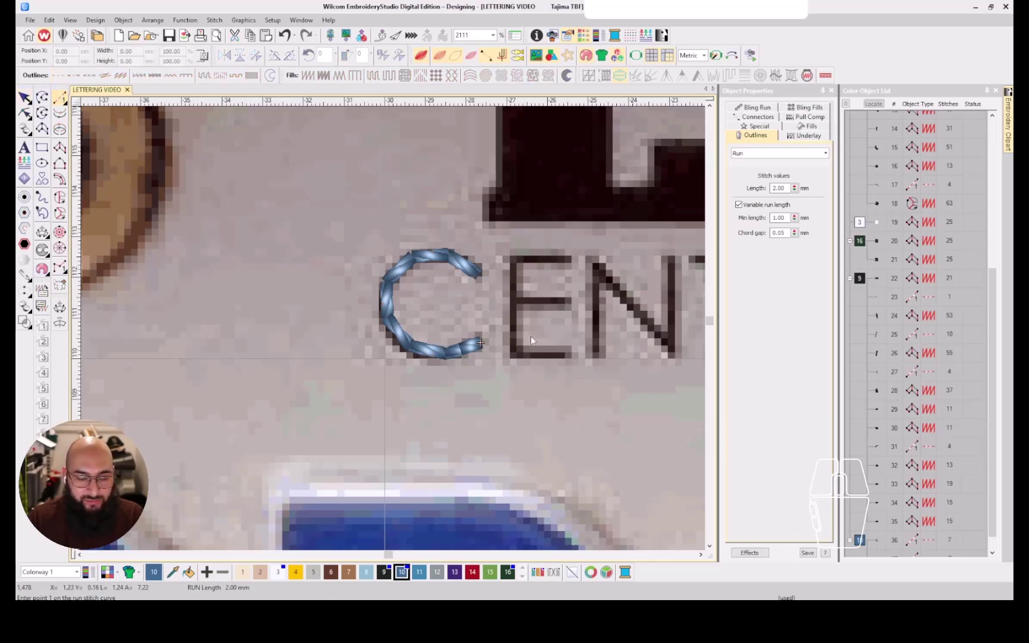
click(567, 356)
key(Escape)
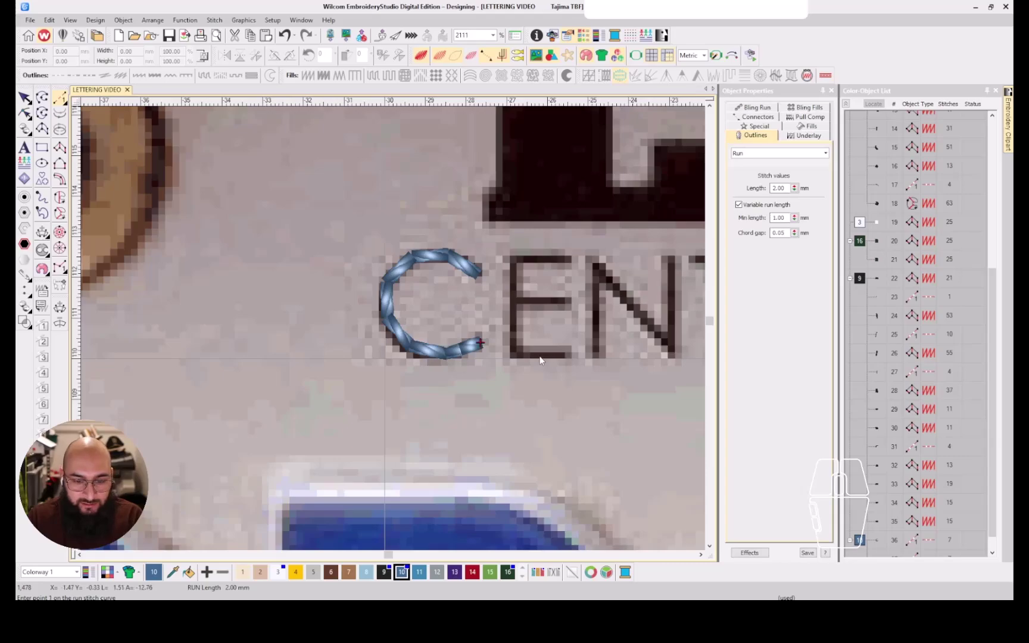
click(513, 356)
click(566, 355)
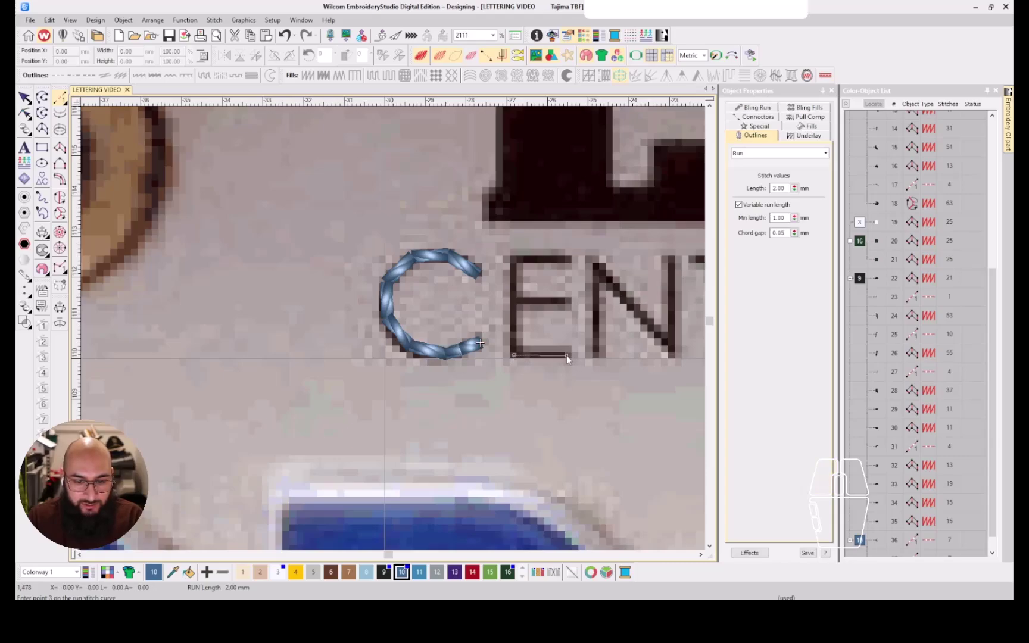
key(Return)
key(ctrl+shift+b)
key(Escape)
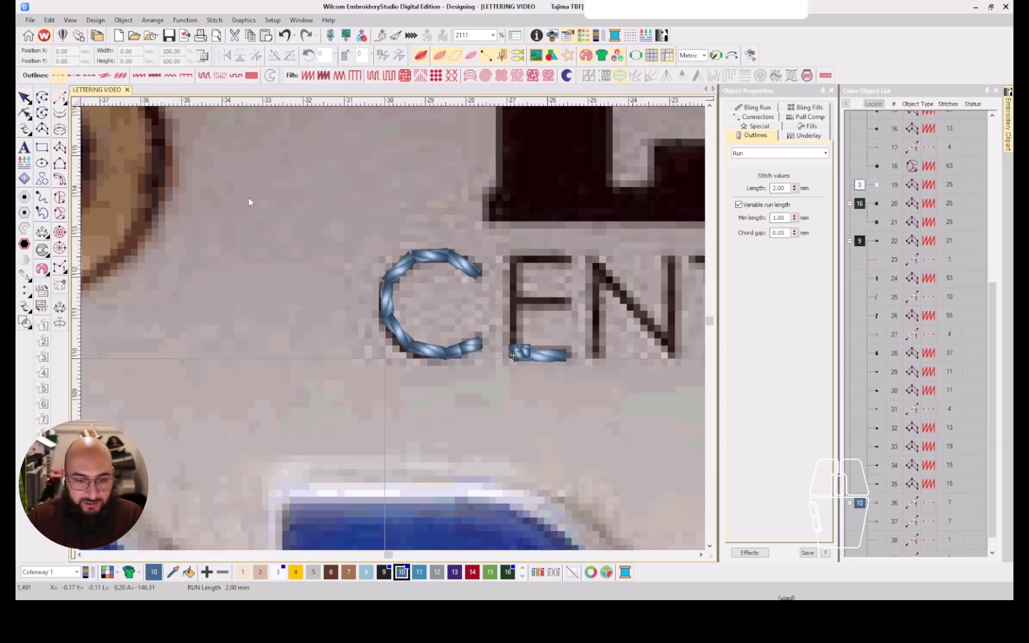
Add a run stitch up the E's stem and out along its middle bar, and backtrack it to the stem's base
click(59, 97)
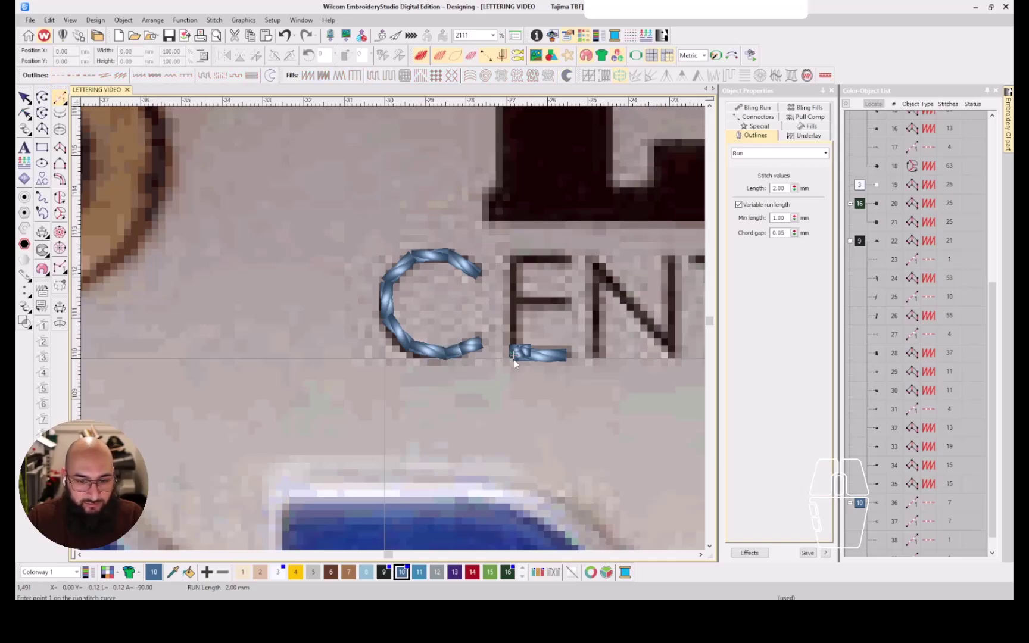
click(513, 356)
click(514, 300)
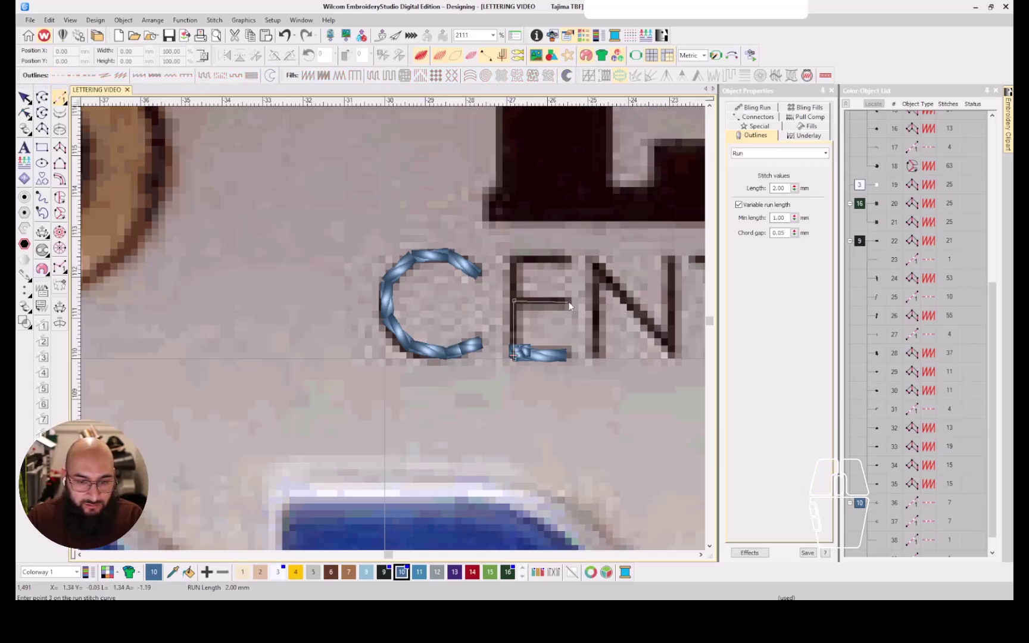
click(570, 302)
key(Return)
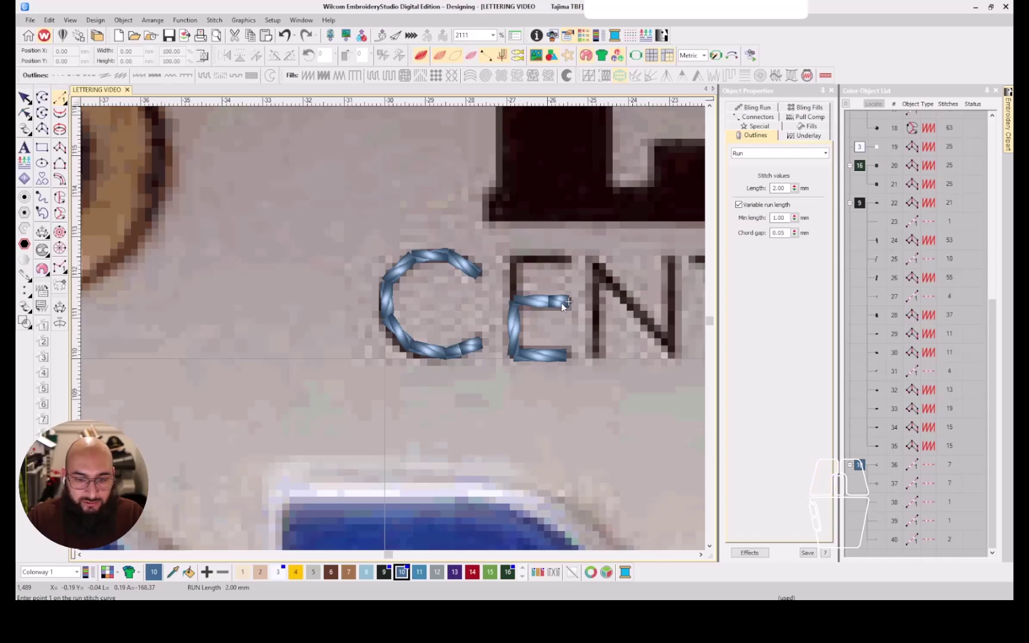
key(Escape)
key(ctrl+b)
key(Escape)
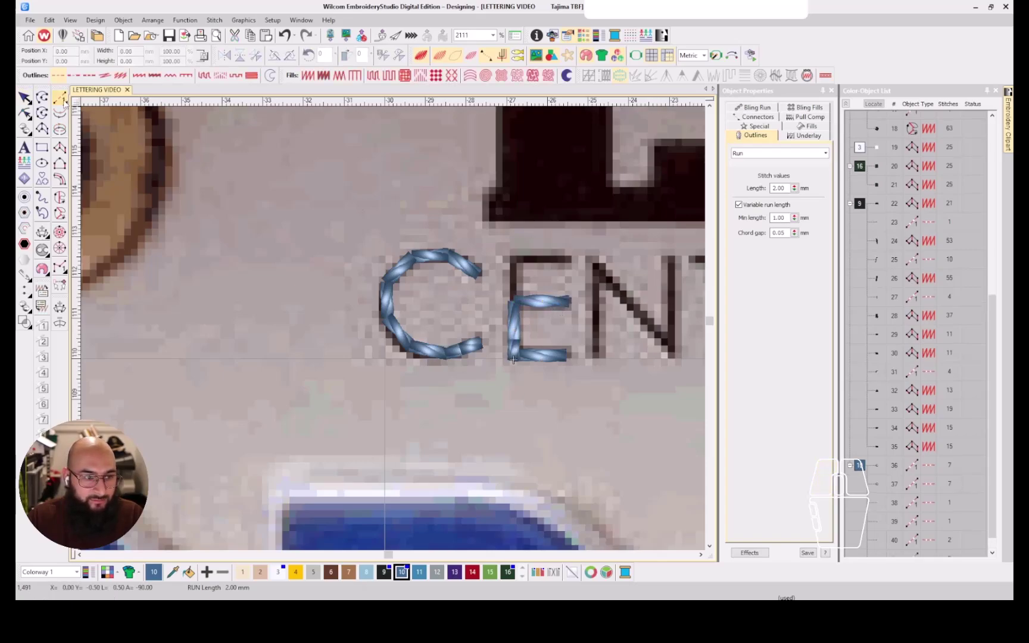
Add a run stitch from the base of the E's stem to its top and along the top bar, and backtrack it
click(514, 258)
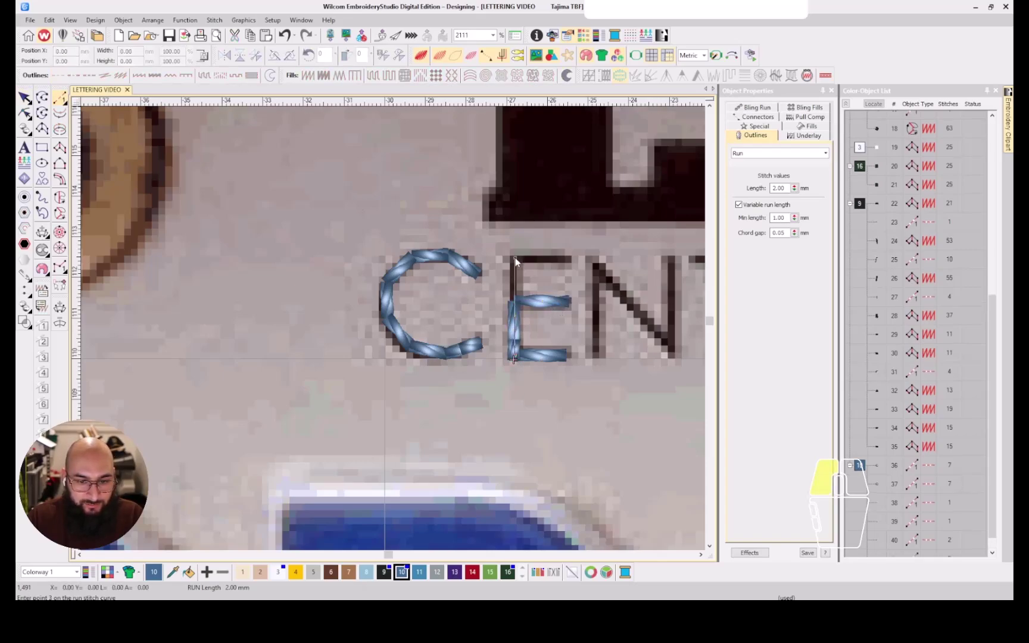
click(571, 260)
key(Return)
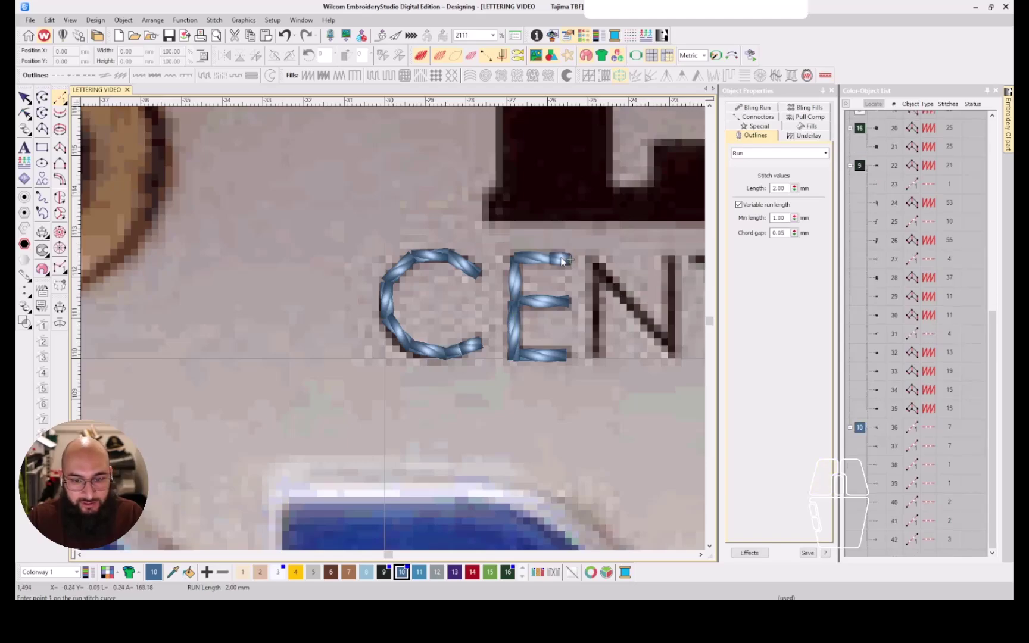
key(Escape)
Compare the run-stitched C and E with the CENTRE lettering, hiding and showing the backdrop artwork
scroll(553, 309, down, 3)
key(d)
key(d)
key(d)
key(d)
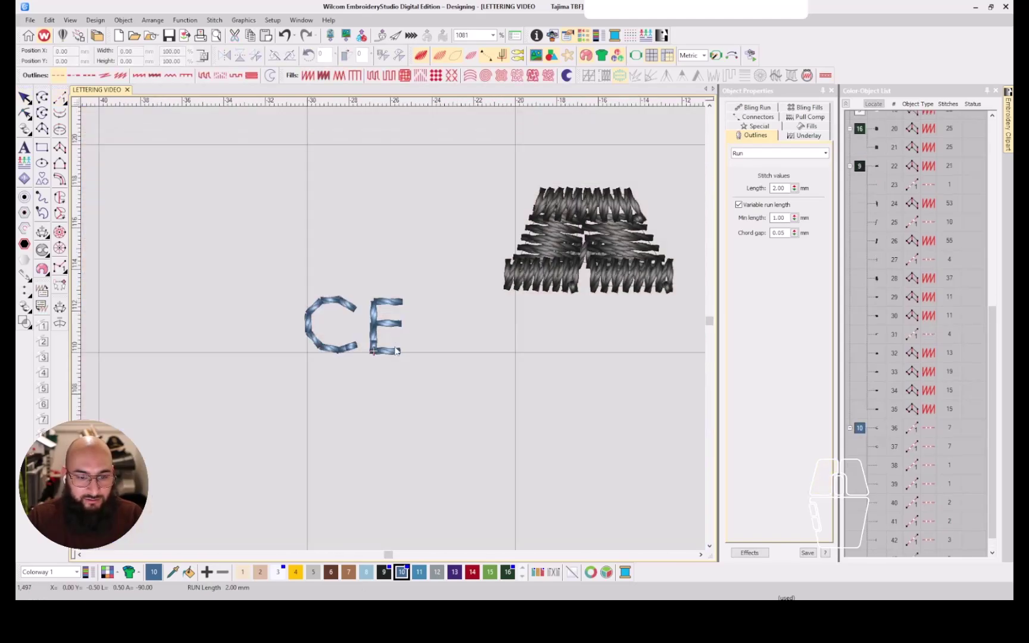
key(d)
key(d)
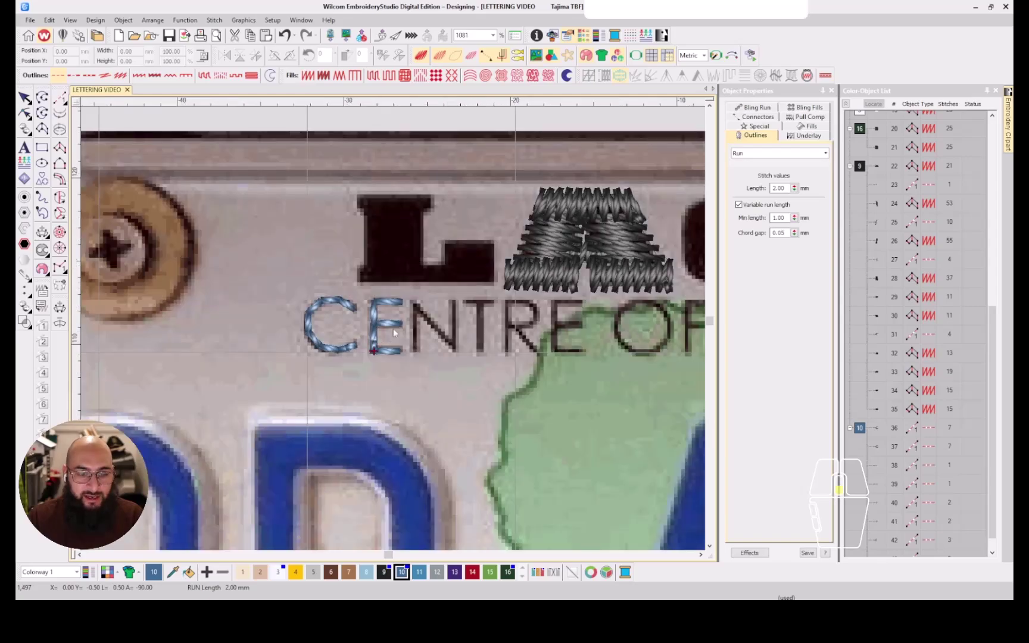
Start a Complex Fill boundary on the green map, tracing from below OF westward and down around the map's upper-left corner
scroll(393, 338, down, 7)
scroll(393, 338, up, 1)
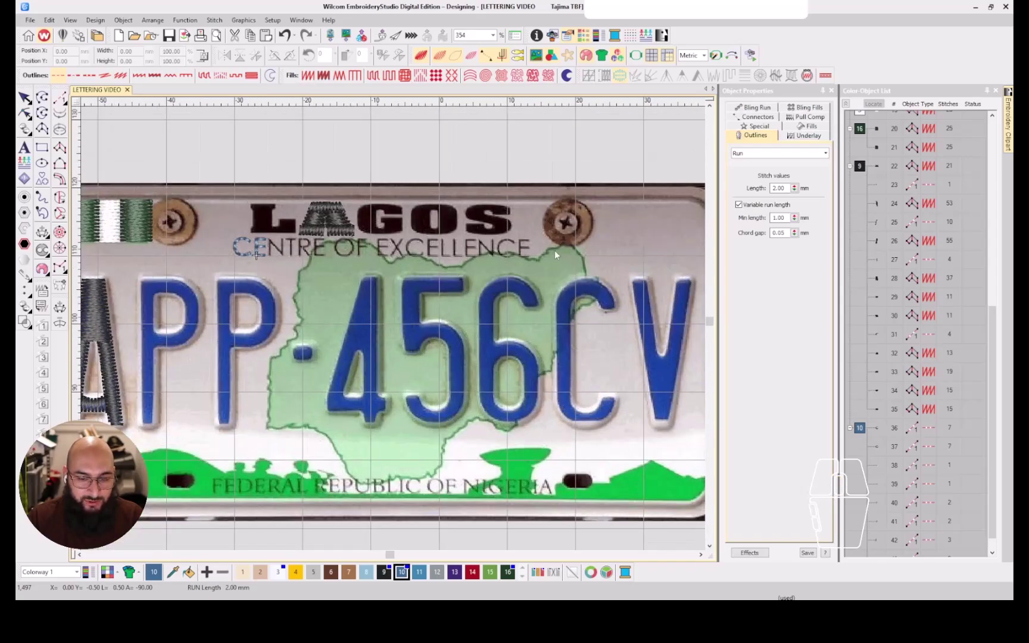
click(59, 197)
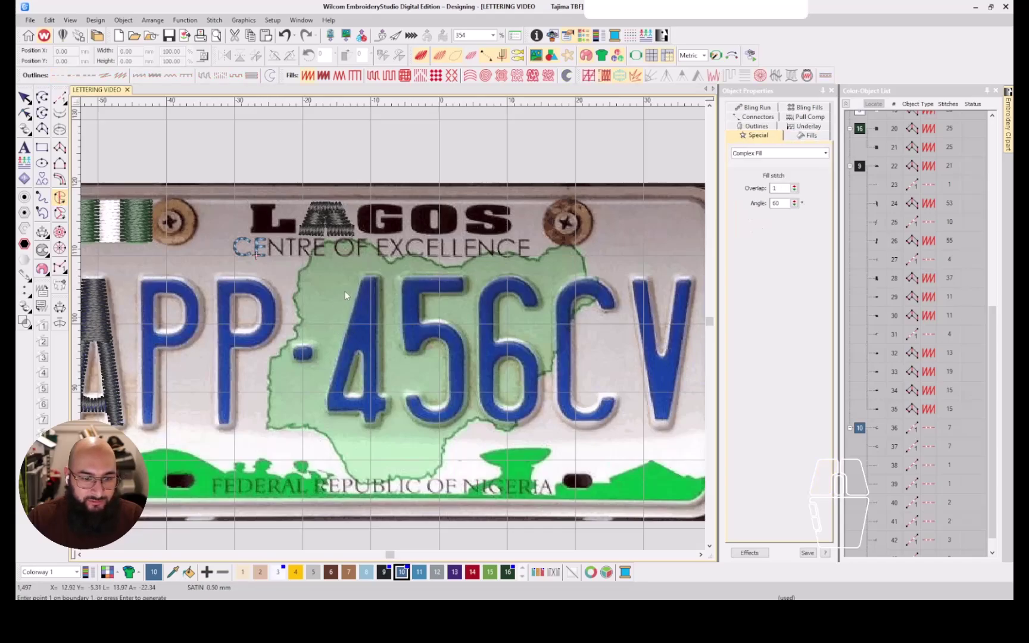
scroll(343, 290, up, 1)
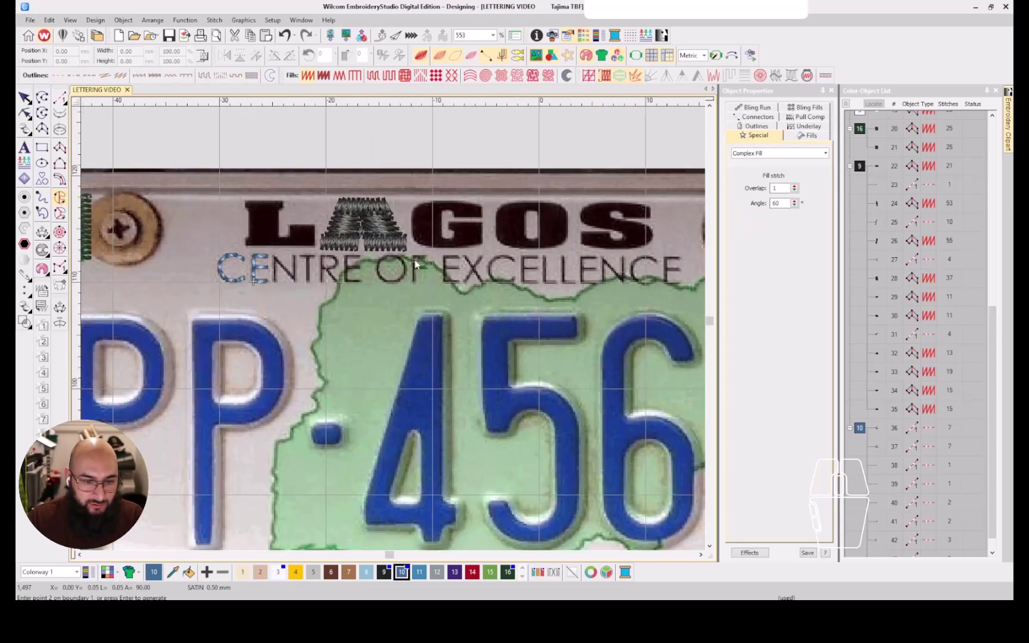
click(391, 261)
click(379, 262)
click(363, 260)
click(348, 268)
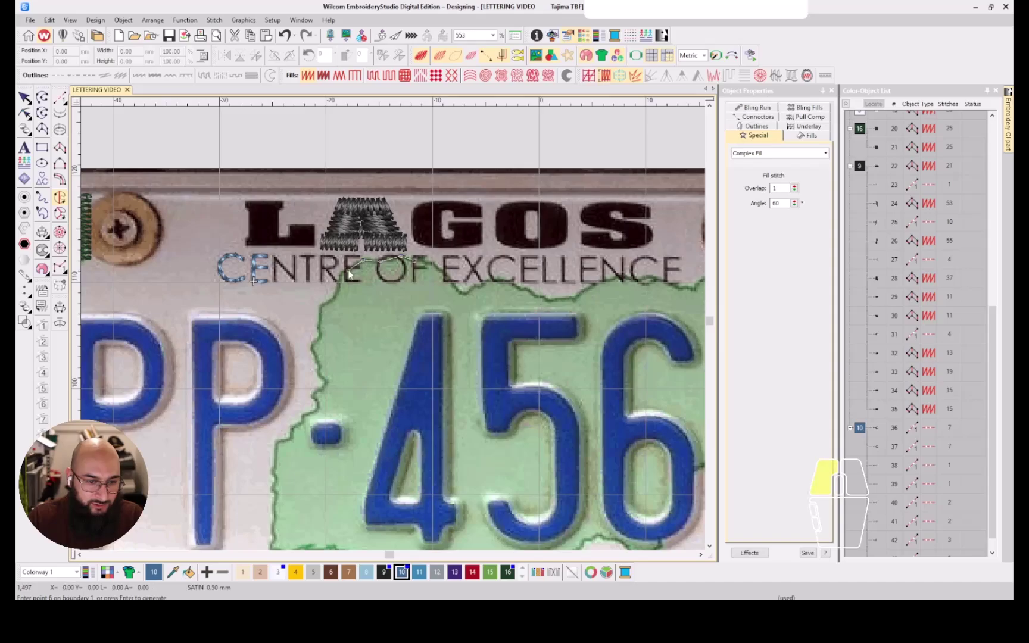
click(343, 275)
click(336, 289)
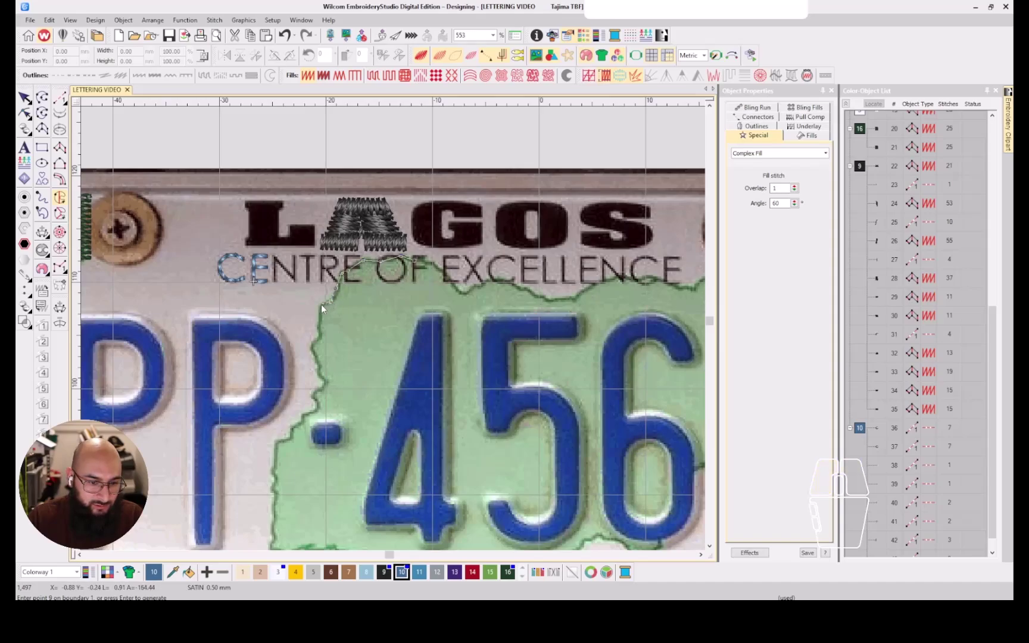
click(321, 306)
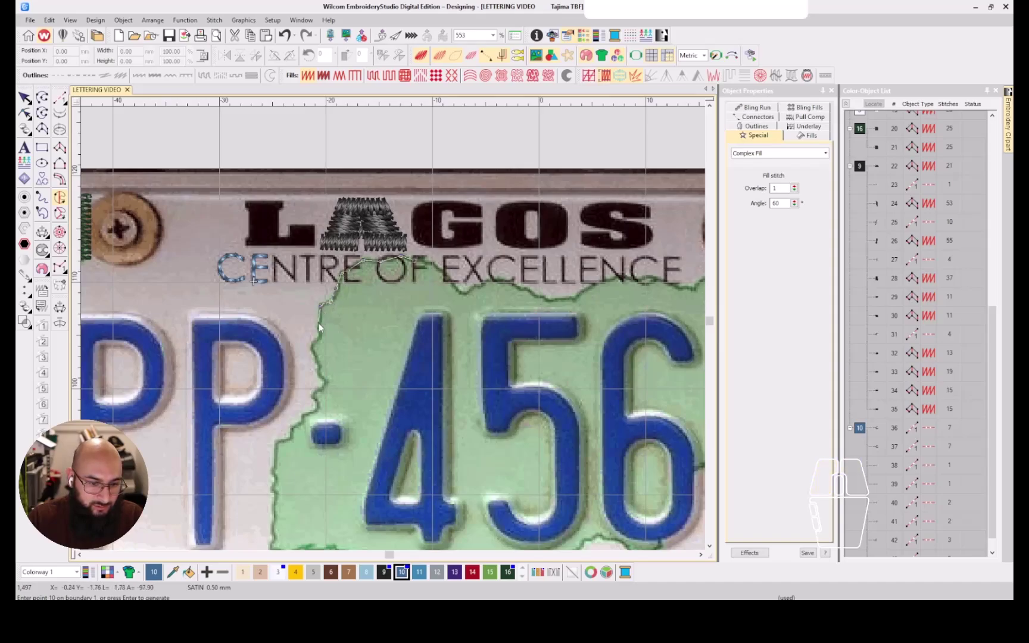
Continue the map boundary down its jagged left edge, from beside the second P to just past the hyphen
click(316, 356)
click(319, 367)
click(320, 377)
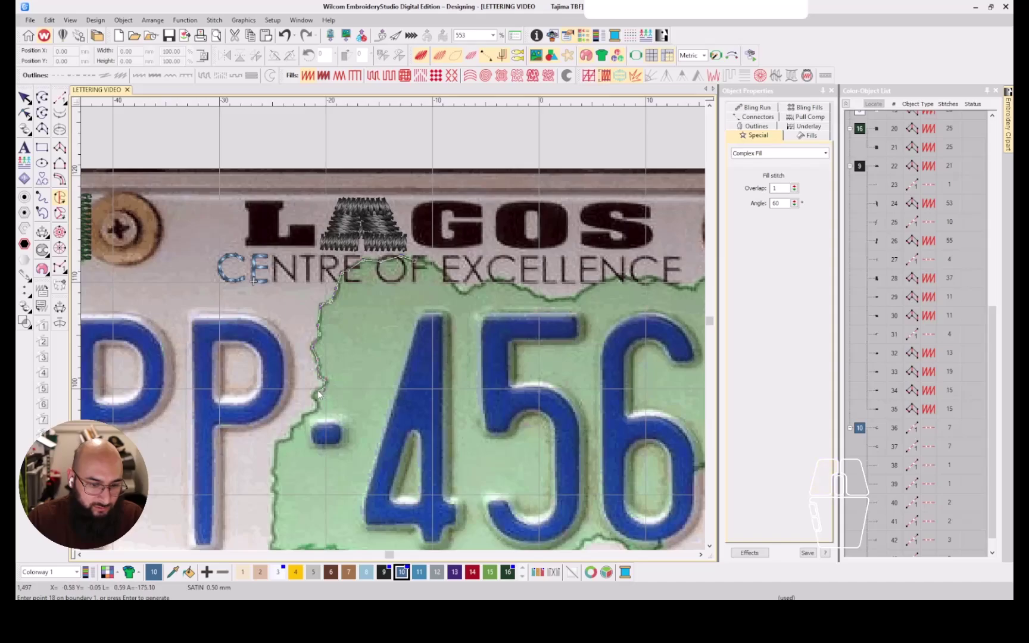
click(321, 391)
click(312, 395)
click(313, 403)
click(307, 415)
click(301, 421)
click(295, 423)
click(290, 427)
click(286, 438)
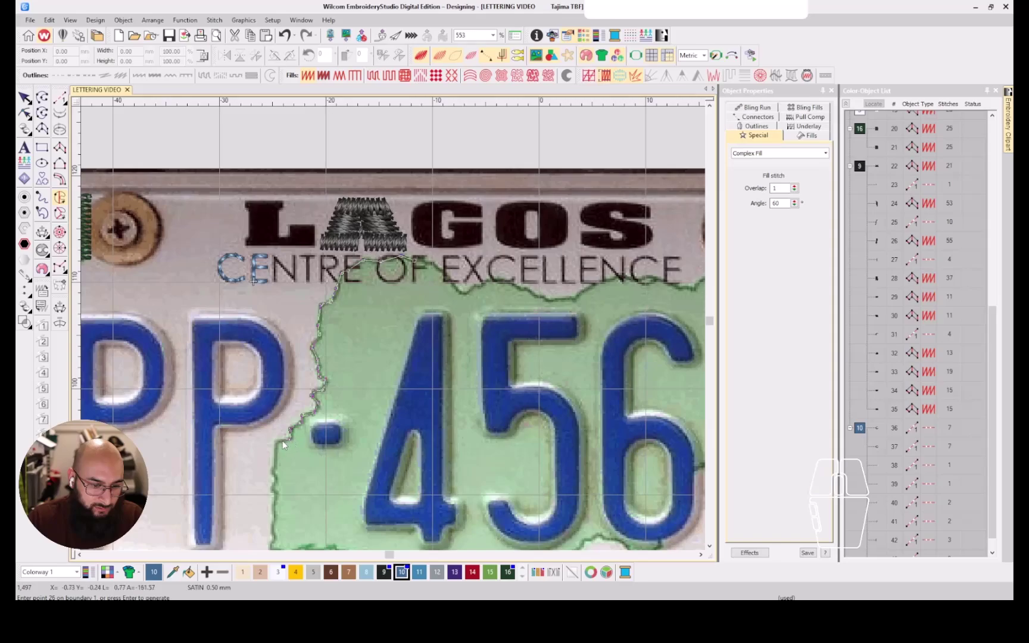
Extend the map boundary from the notch below the hyphen down to the map's lower-left corner
click(282, 441)
click(276, 442)
click(274, 457)
click(273, 470)
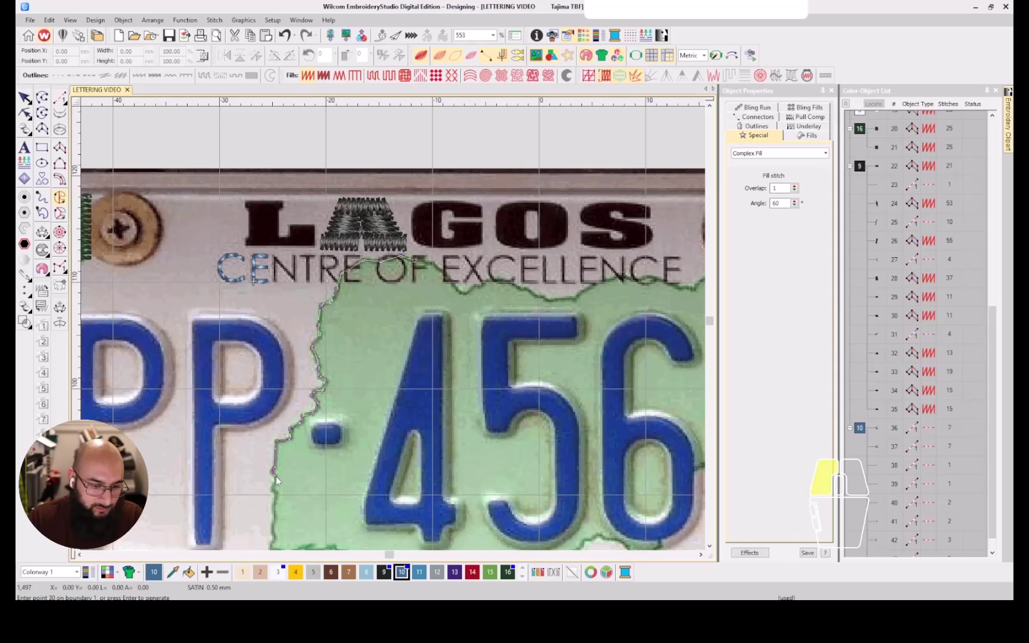
click(275, 505)
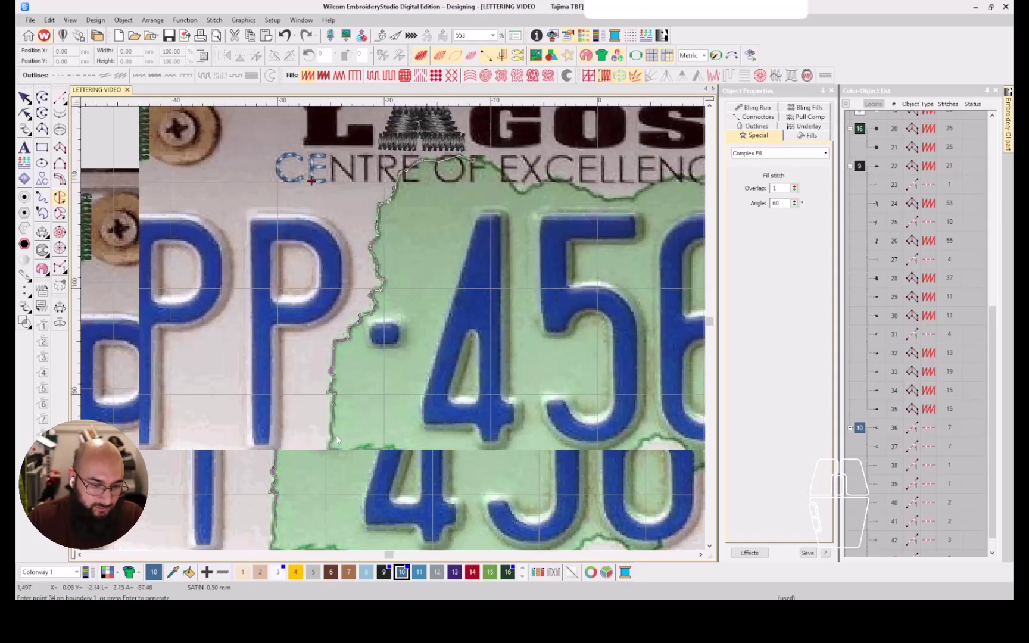
click(332, 439)
click(329, 449)
Trace the map's lower-left edge beneath the 4 and down the slope toward the southern tip
click(344, 450)
click(355, 451)
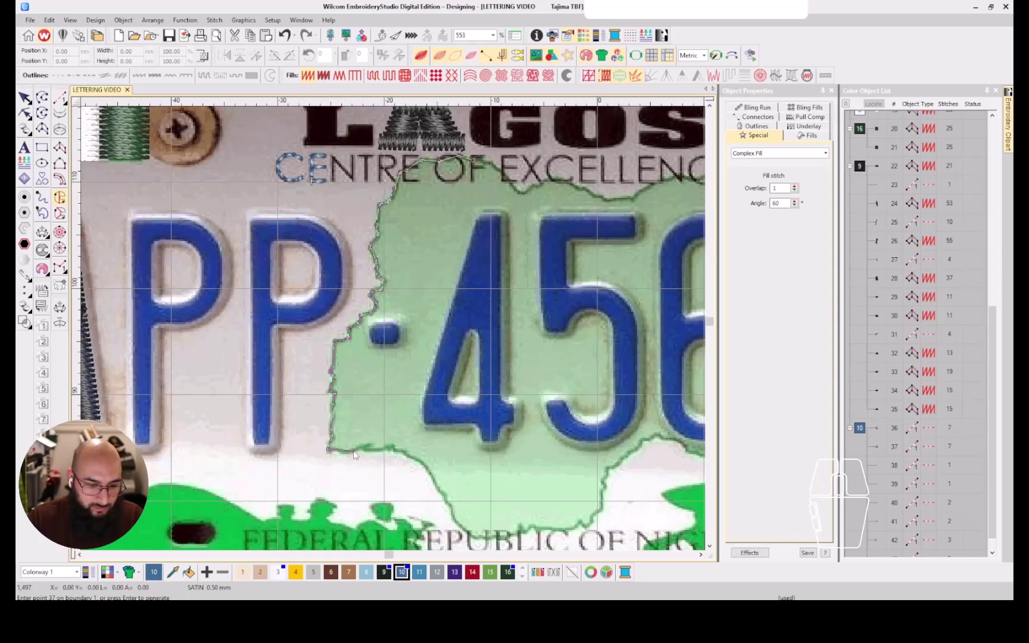
click(369, 444)
click(391, 447)
click(409, 457)
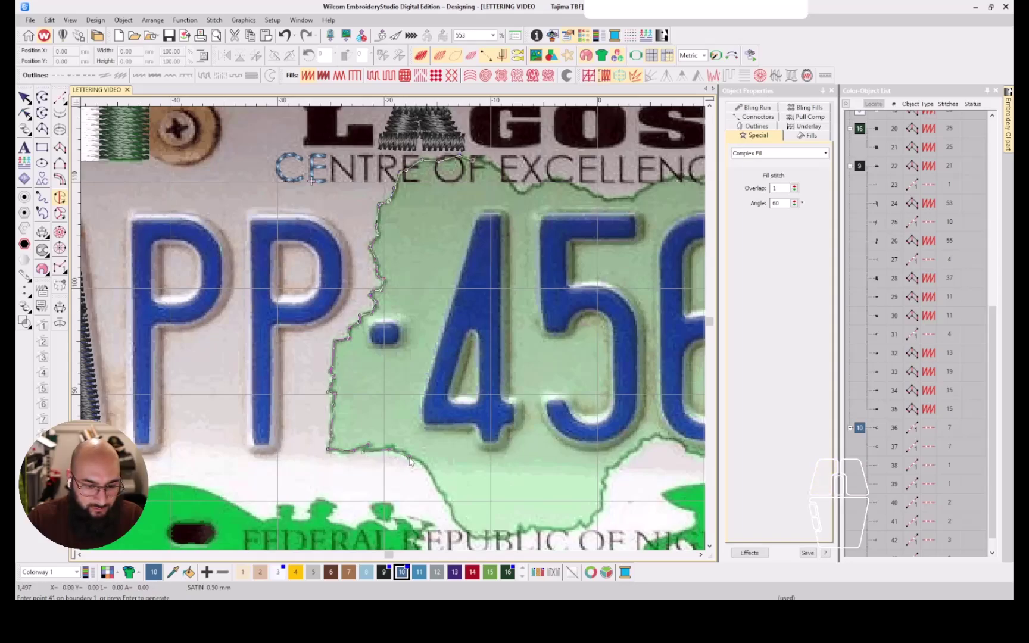
right_click(430, 472)
click(447, 501)
click(456, 523)
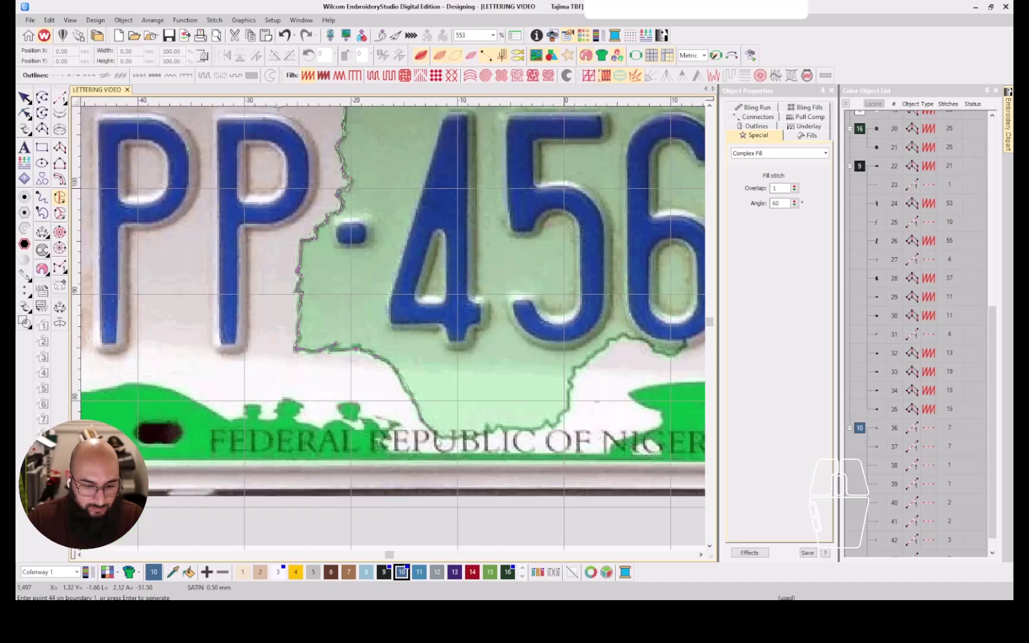
Trace the boundary around the map's southern tip over the REPUBLIC OF lettering and up its right side
click(443, 437)
click(474, 440)
click(489, 434)
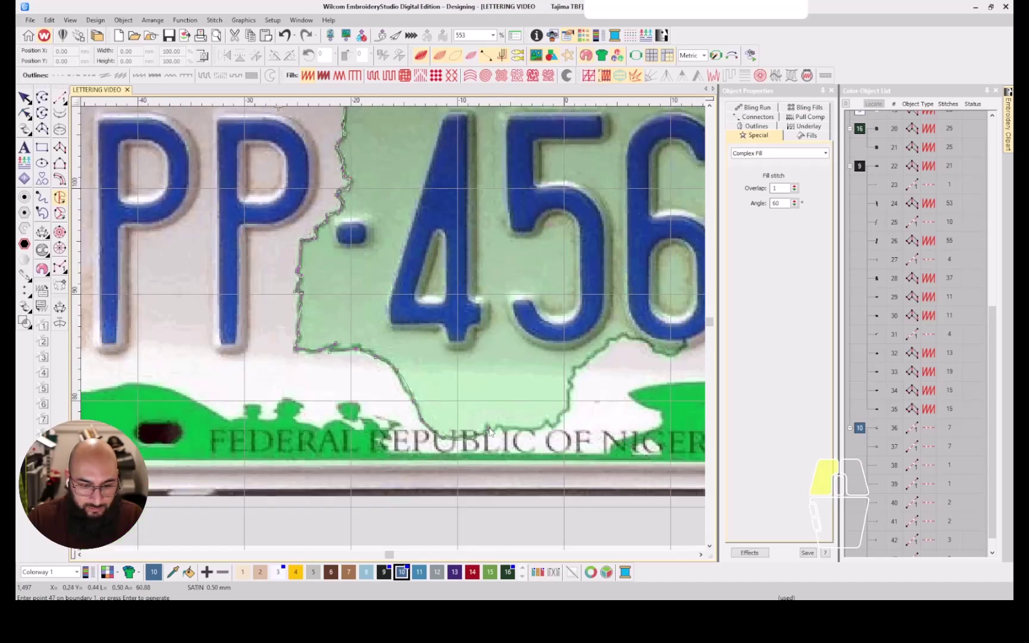
click(495, 429)
click(503, 425)
click(516, 431)
click(532, 429)
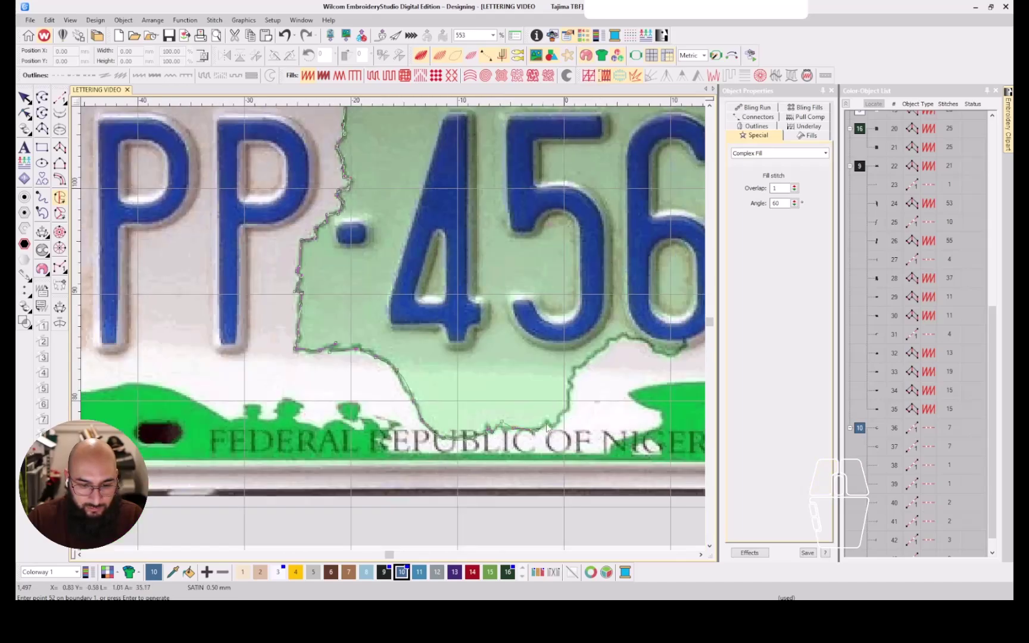
click(548, 423)
click(559, 419)
click(564, 411)
click(568, 399)
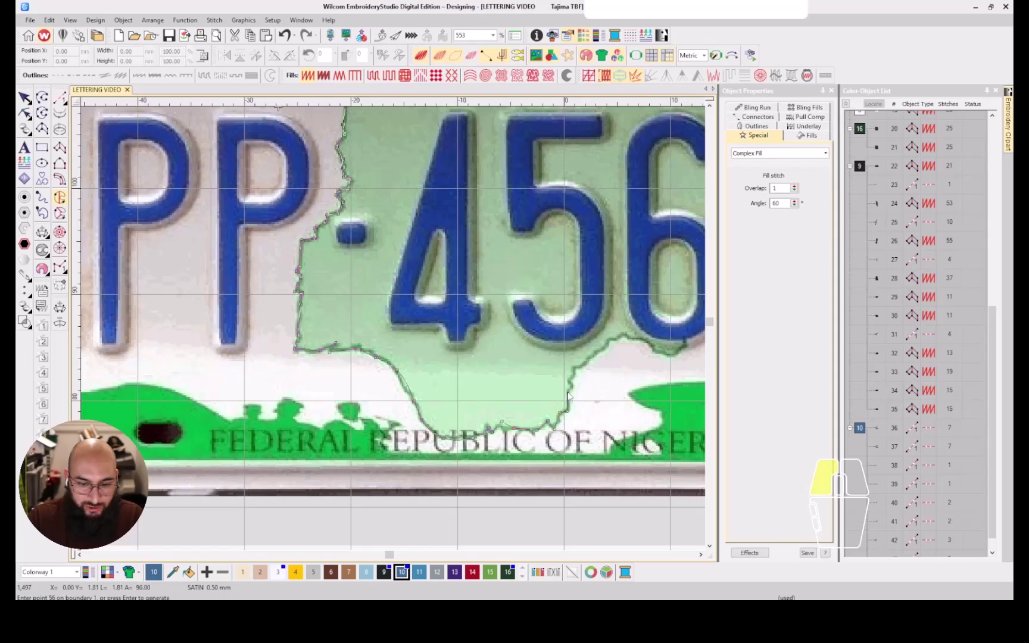
Continue the map boundary up the stepped coastline from the southern tip to the rise below the 5 and 6
click(569, 391)
click(574, 373)
click(583, 365)
click(596, 358)
click(605, 350)
click(614, 344)
click(620, 336)
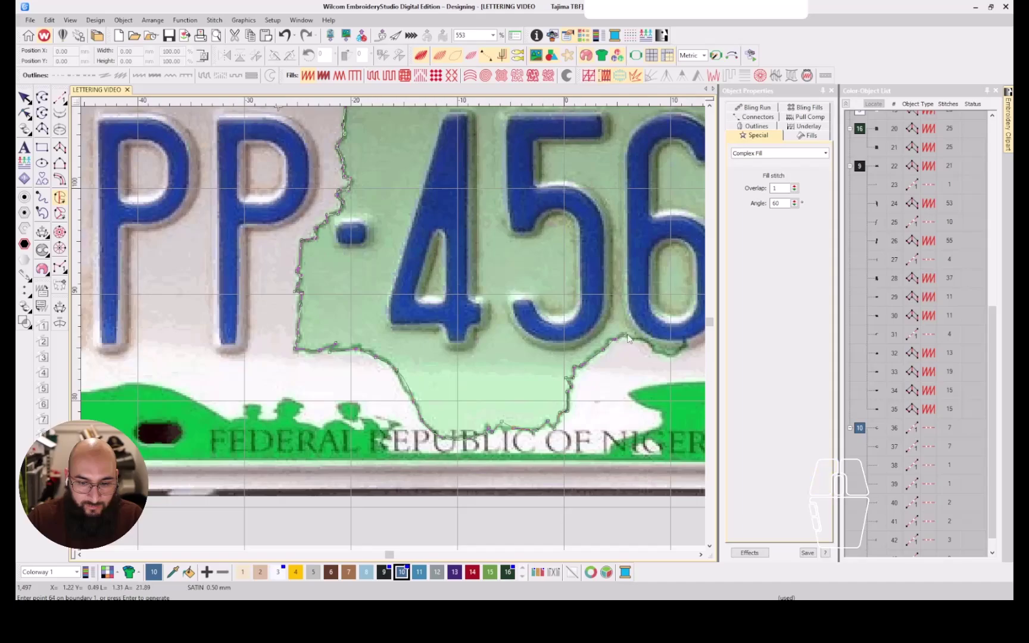
Trace the map boundary along the edge beneath the 6
click(626, 333)
click(636, 337)
click(657, 351)
click(670, 353)
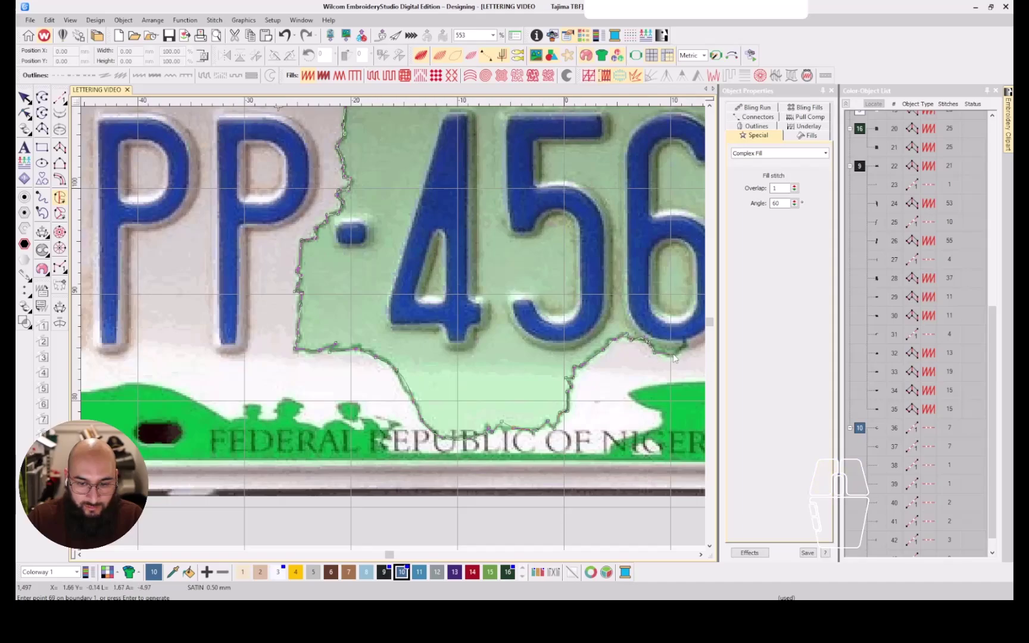
click(682, 348)
click(546, 326)
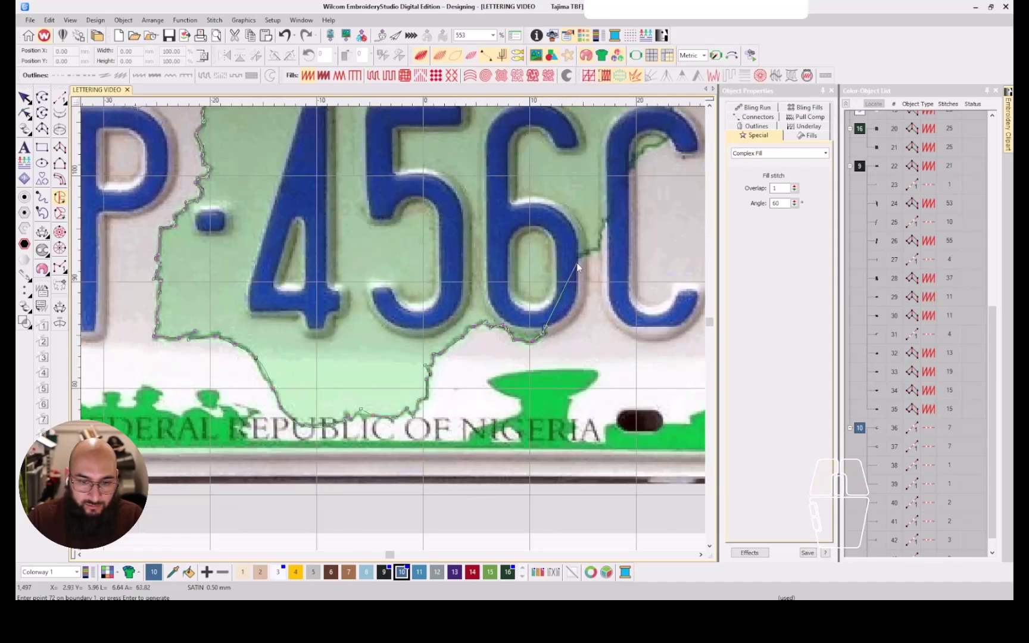
Carry the map boundary up the eastern edge between the 6 and C and around the point behind the top of the C
click(597, 249)
click(611, 219)
click(628, 165)
click(634, 158)
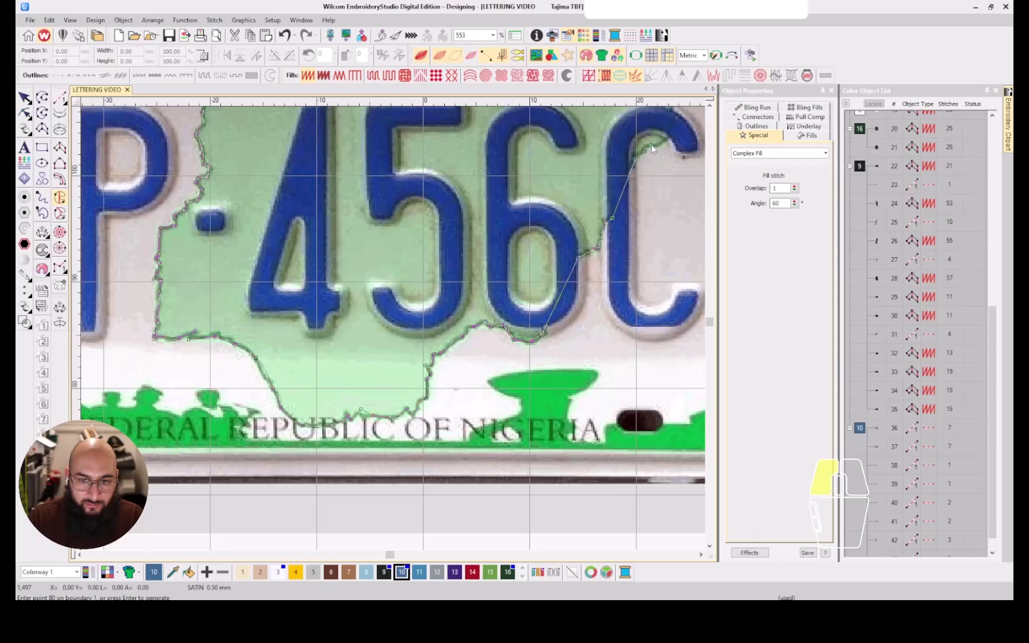
click(663, 140)
scroll(662, 140, down, 1)
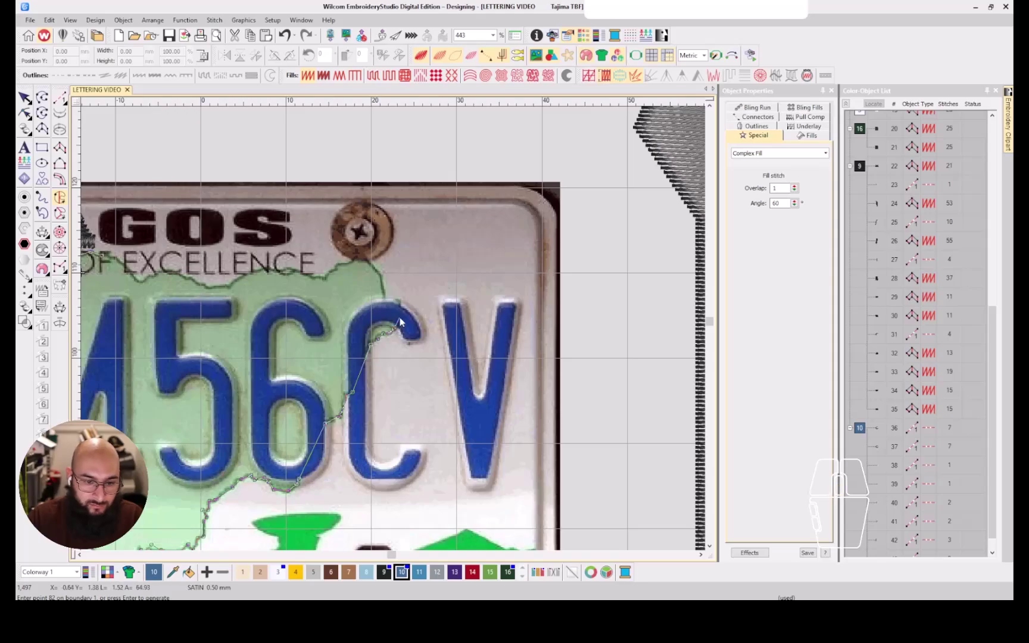
click(400, 316)
click(398, 305)
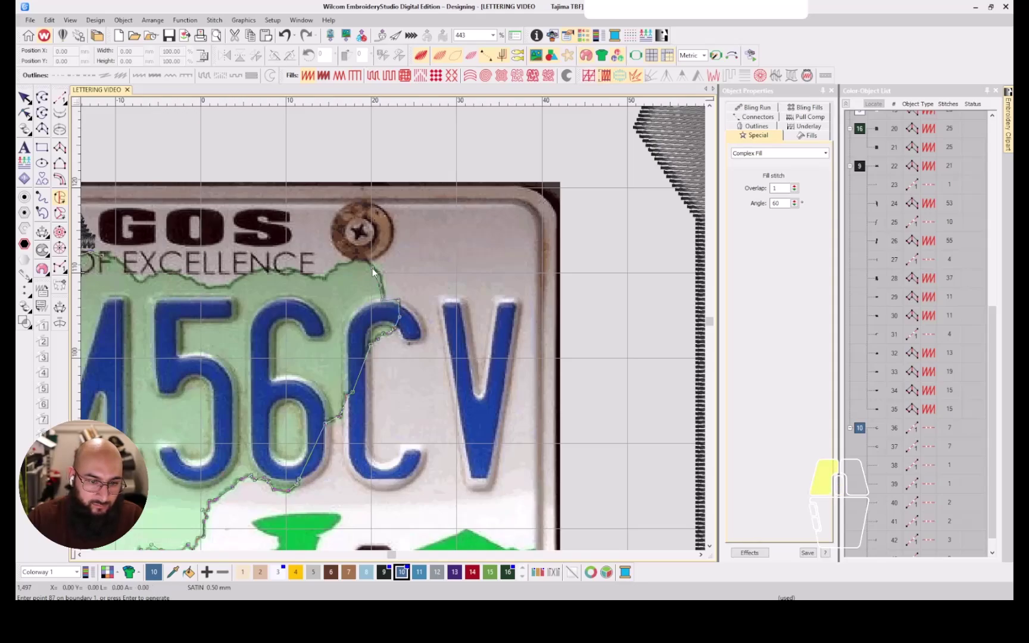
Trace the map's top edge westward beneath EXCELLENCE, back toward the boundary's starting point
click(325, 279)
click(319, 278)
click(312, 277)
click(301, 275)
click(283, 273)
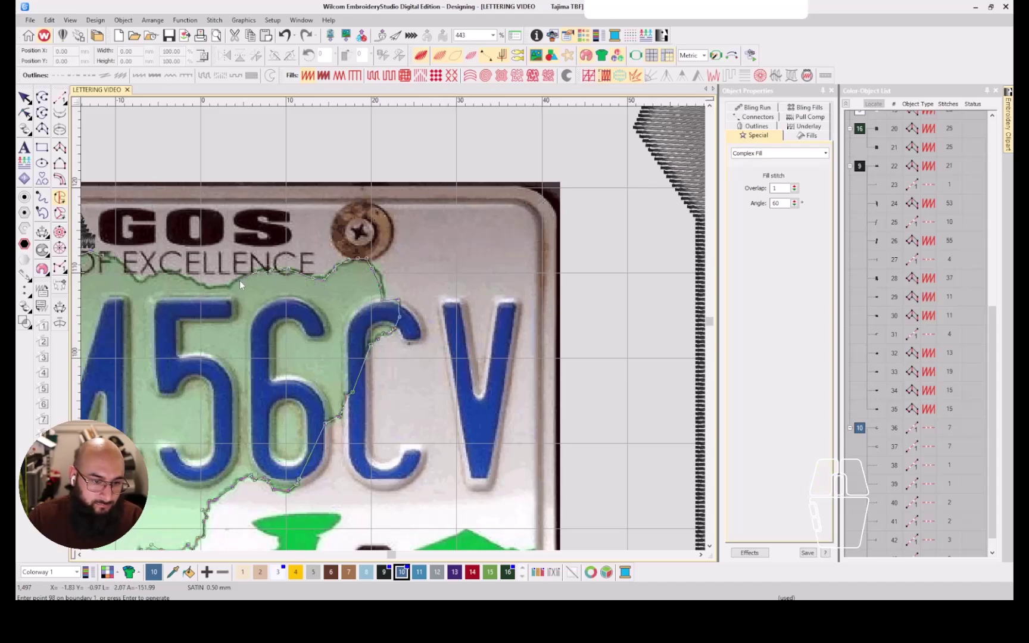
click(225, 288)
click(198, 287)
click(176, 281)
click(154, 275)
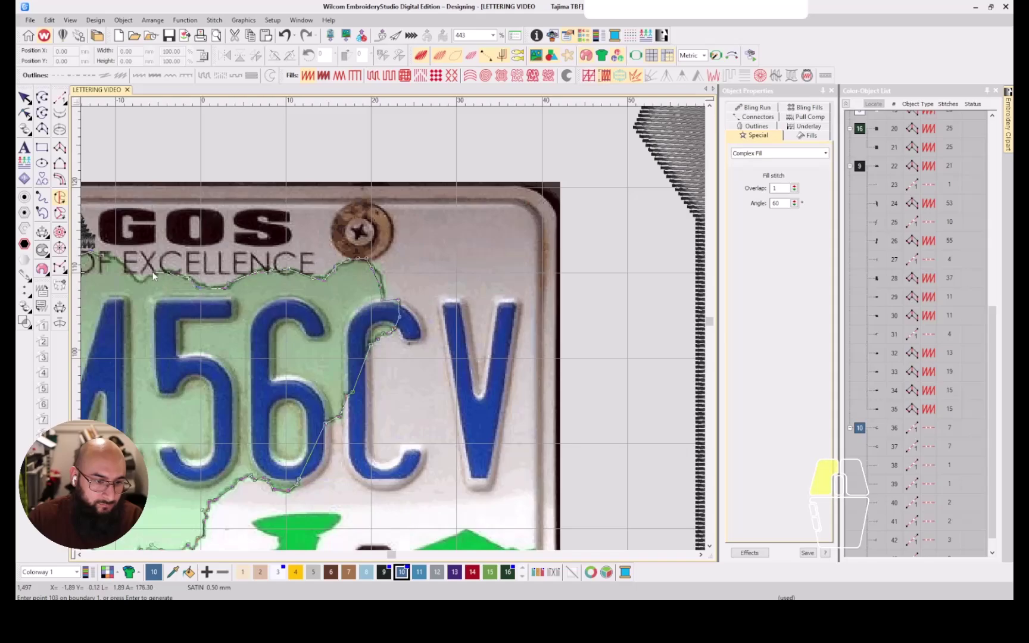
click(141, 282)
click(133, 273)
scroll(107, 271, down, 2)
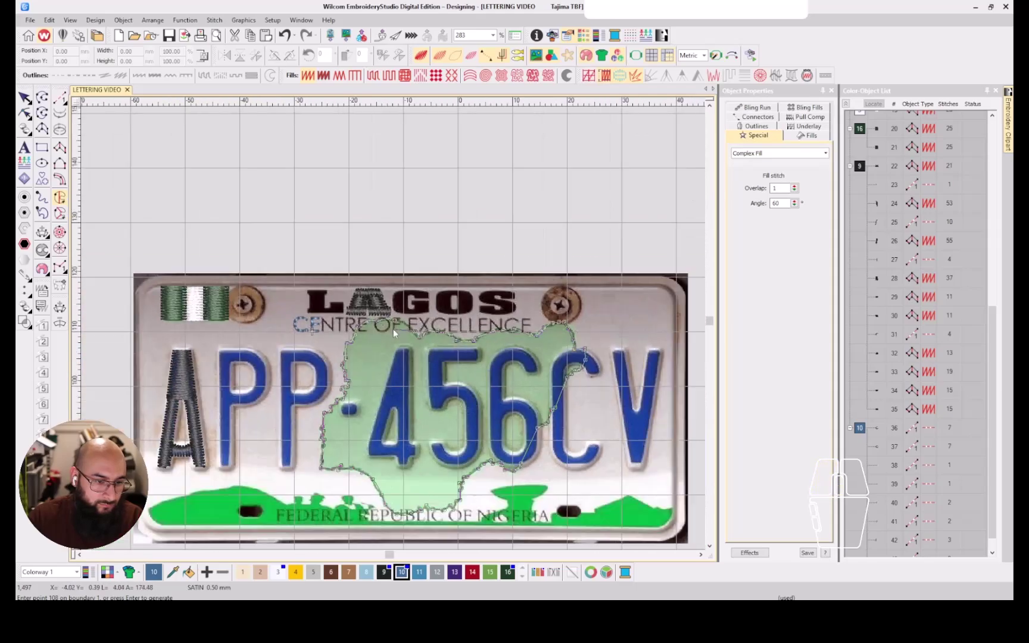
Close the map boundary and generate the Complex Fill with a stitch angle of 20°
scroll(393, 329, up, 4)
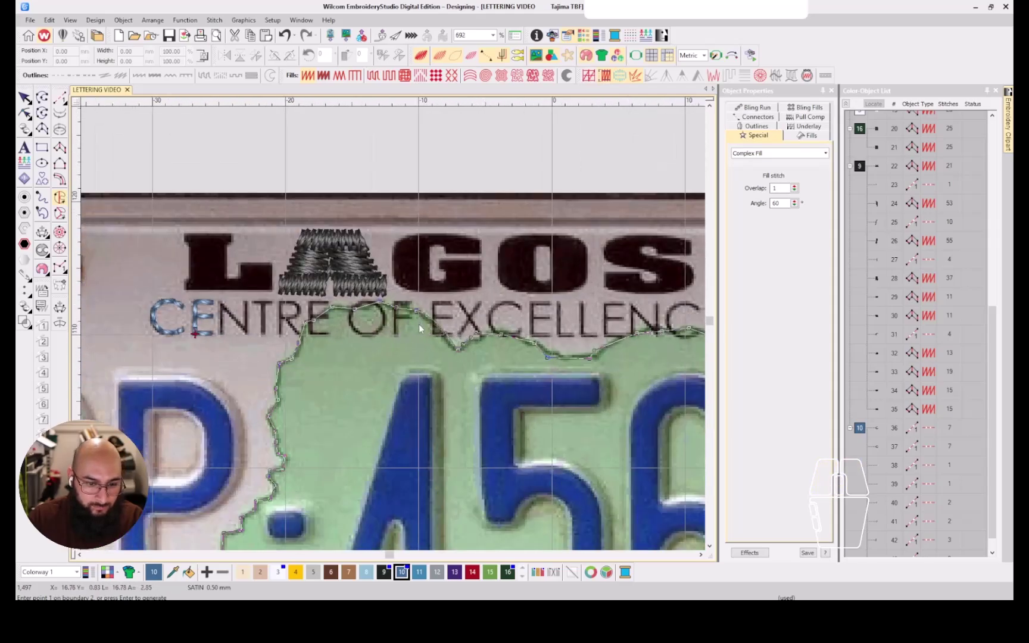
scroll(418, 324, down, 4)
key(Return)
key(Return)
key(Return)
key(Return)
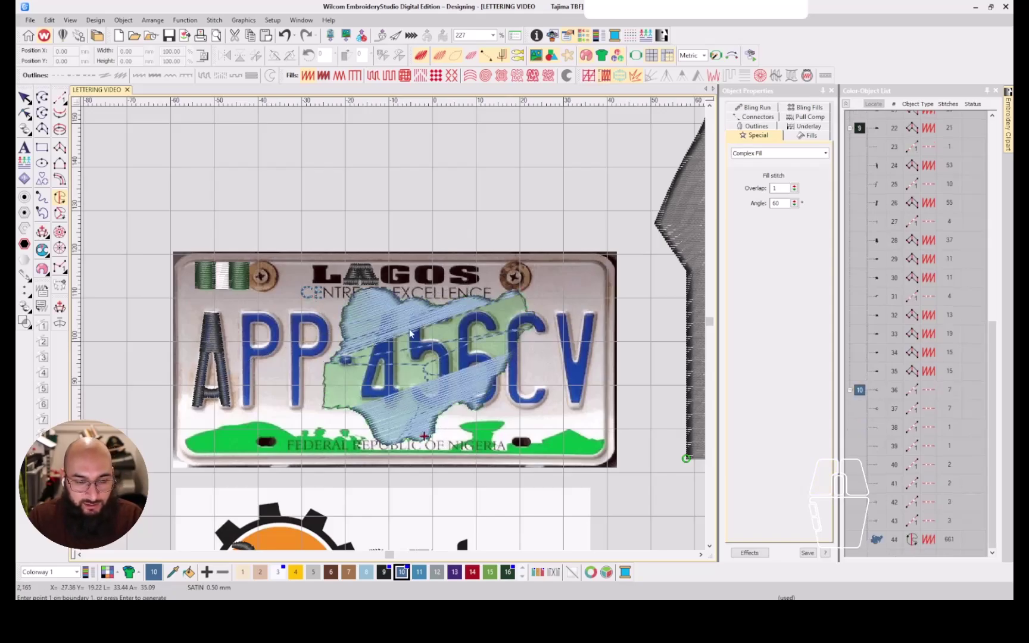
Change the map's fill from satin to Tatami and apply the Trapunto effect
key(Escape)
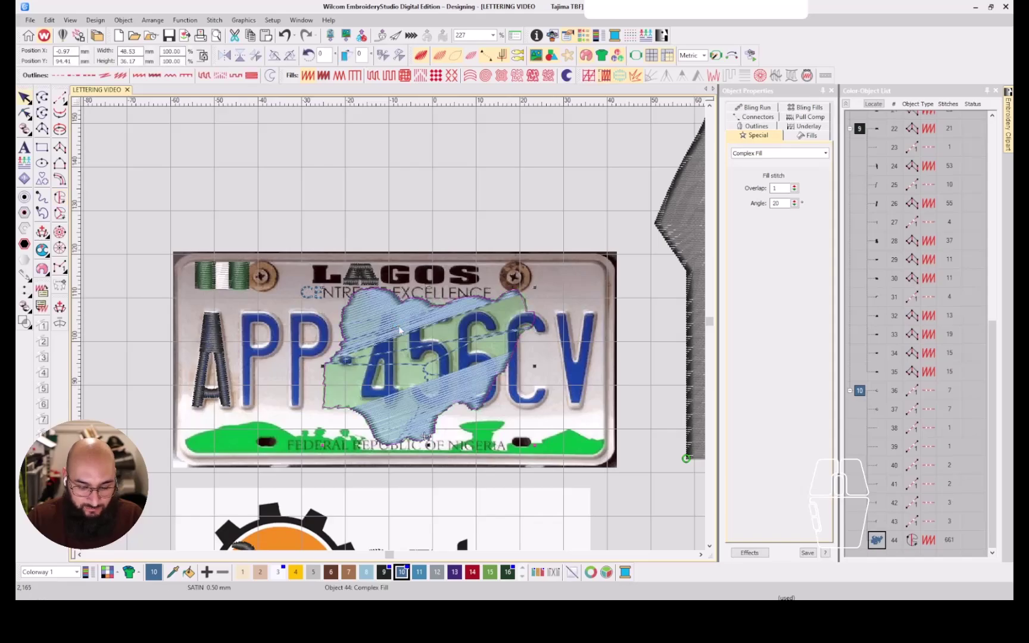
key(shift+m)
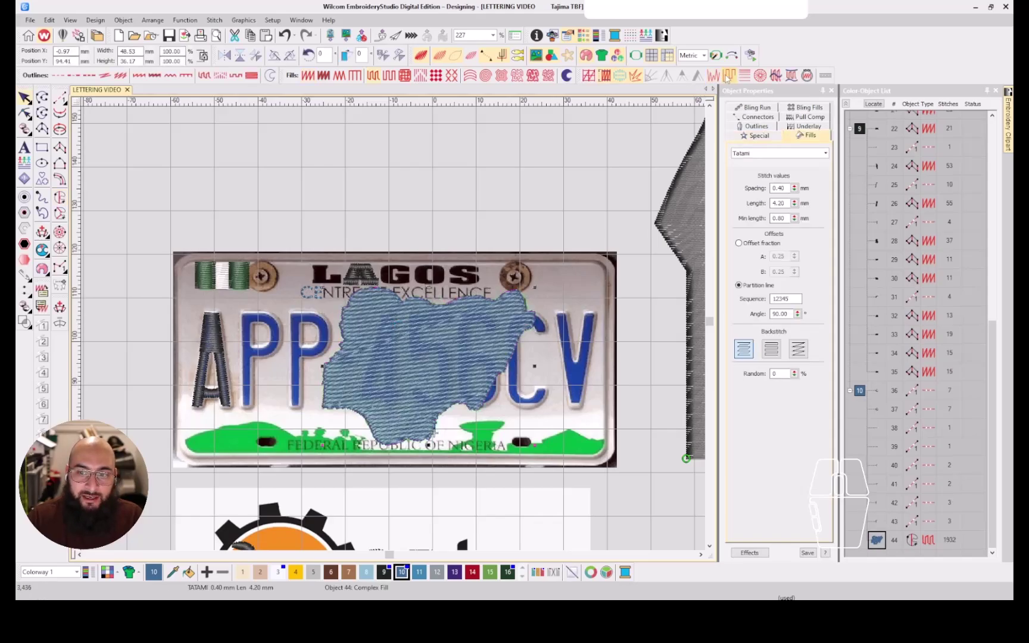
click(727, 75)
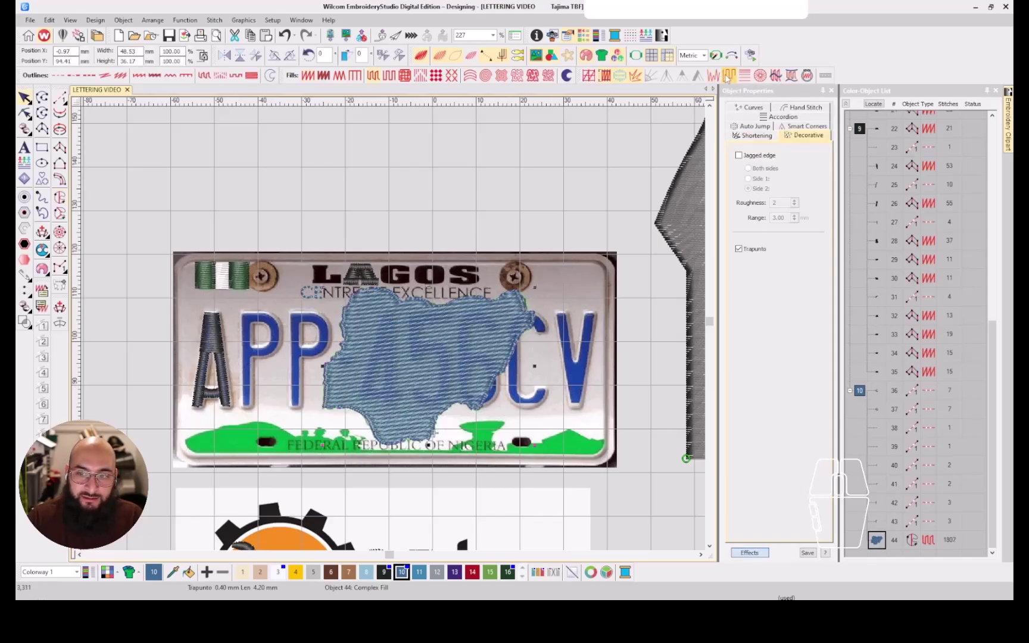
Compare the map fill with the green artwork by hiding and showing the stitches
key(s)
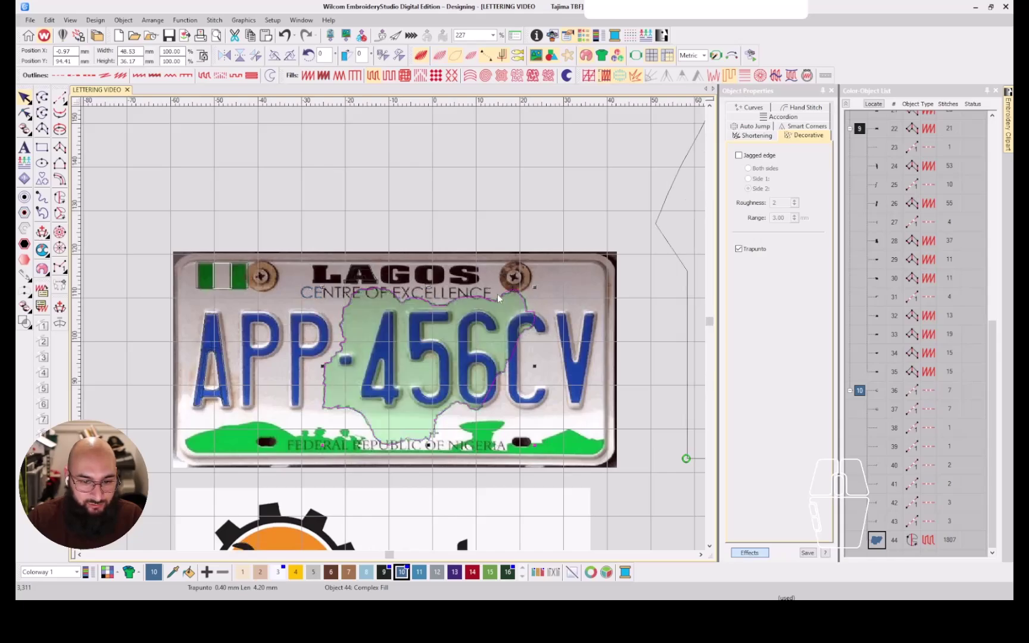
key(s)
key(s)
key(s)
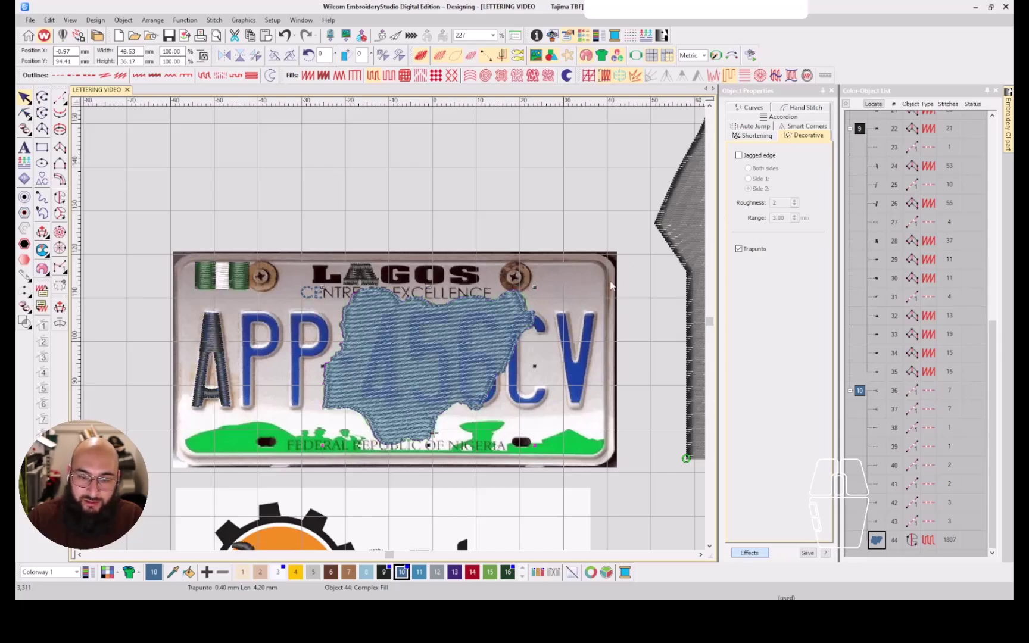
key(s)
key(s)
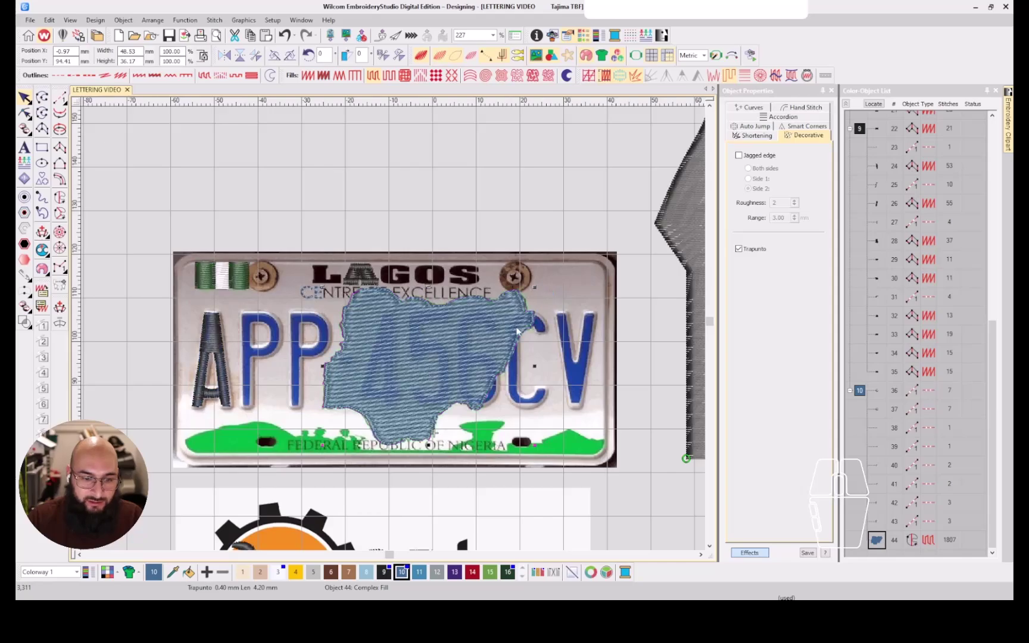
Recolor the map fill with green thread color 15
scroll(420, 361, up, 3)
key(d)
key(d)
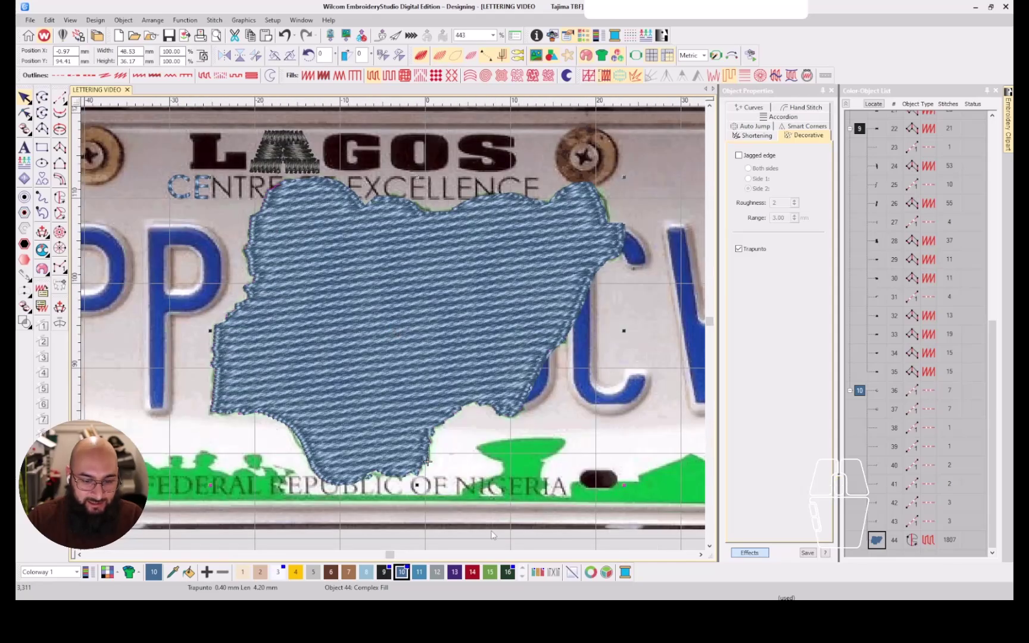
click(490, 572)
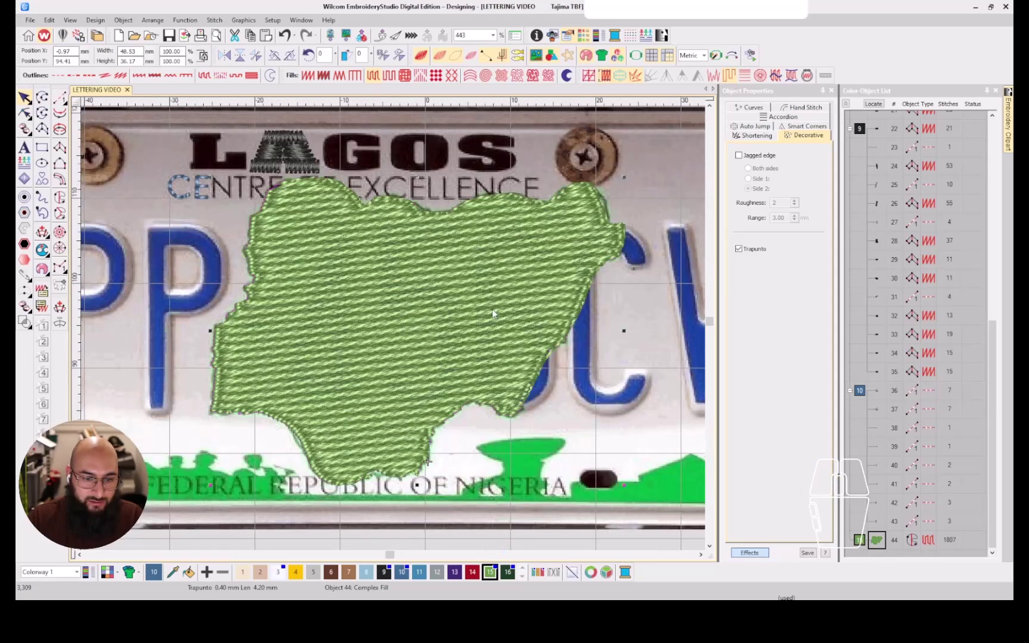
Toggle the stitch display to inspect the map fill against the artwork beneath it
key(s)
key(s)
key(s)
key(s)
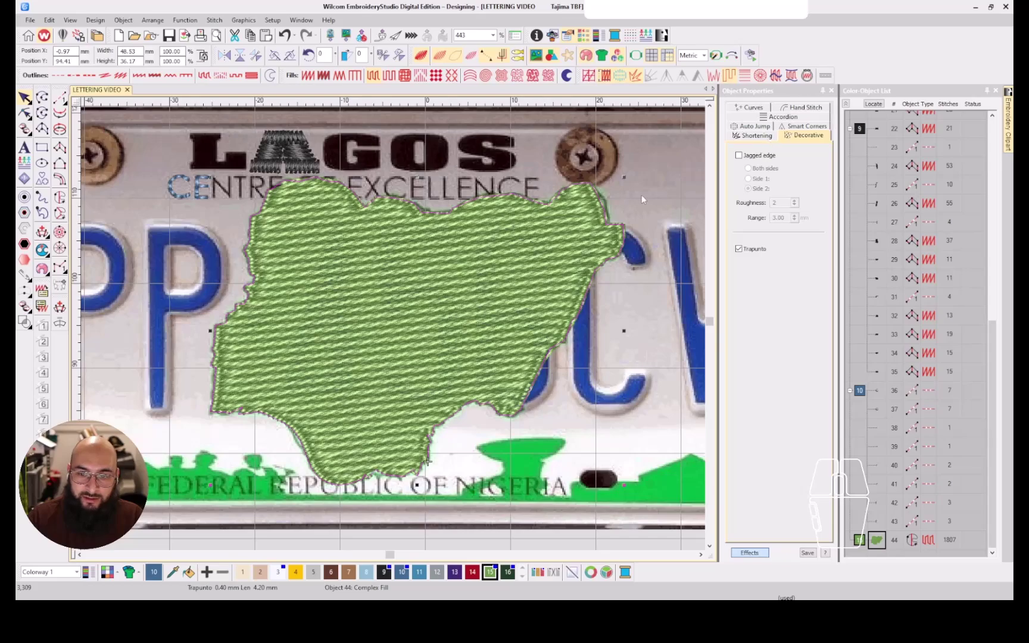
Set the map's Tatami stitch spacing to 0.80 mm and preview the fill on its own
right_click(527, 244)
click(550, 249)
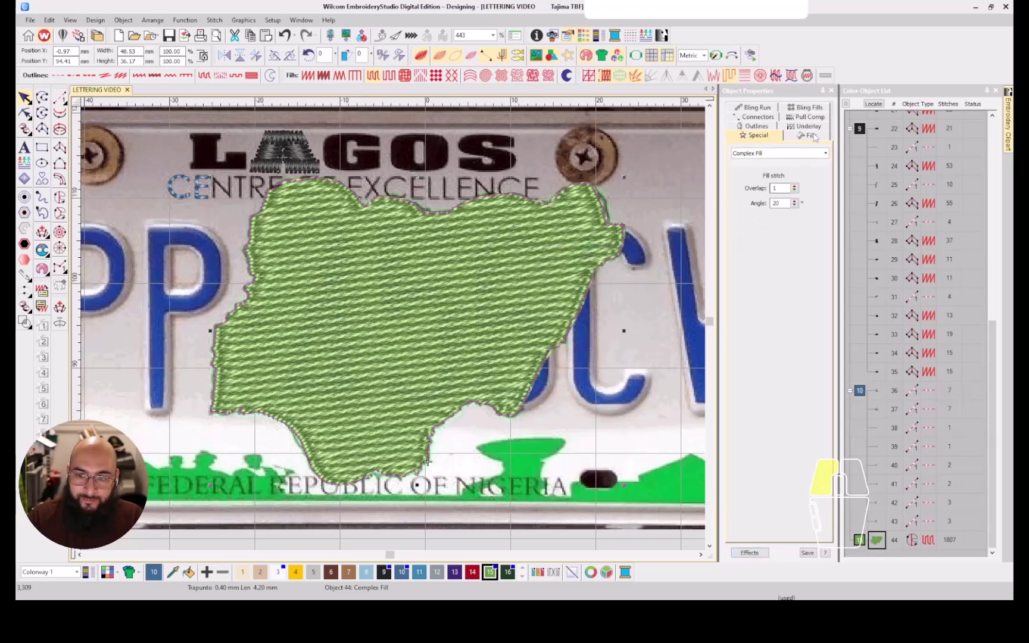
click(813, 137)
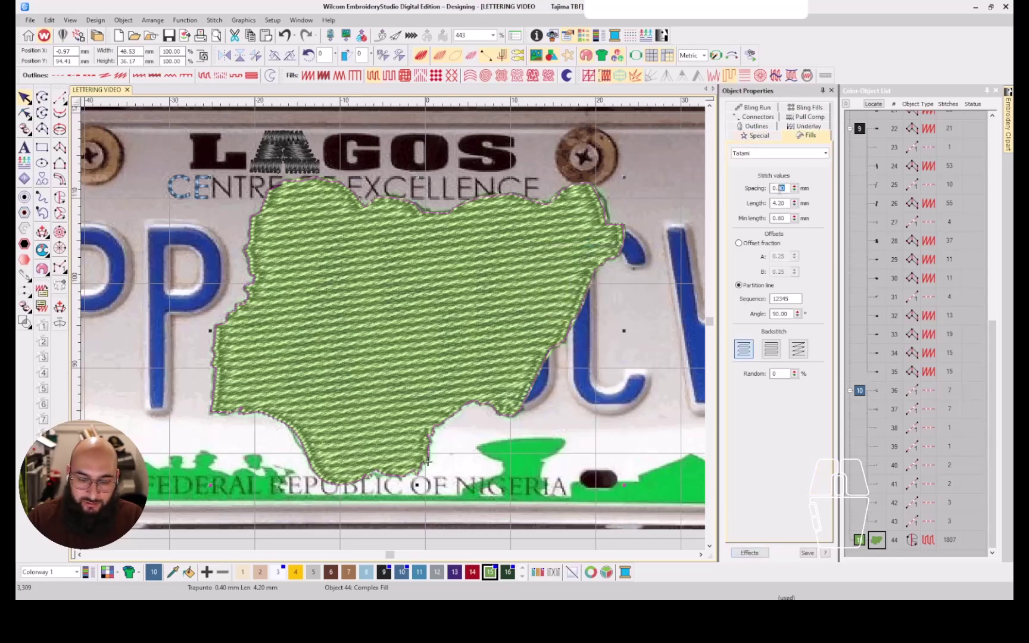
text(80)
key(Return)
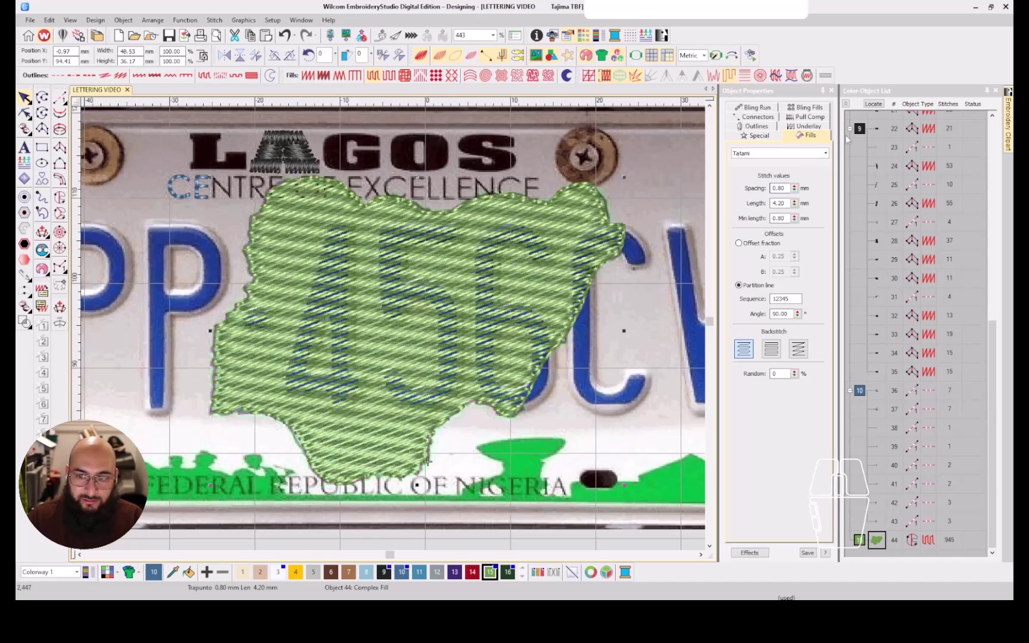
click(871, 107)
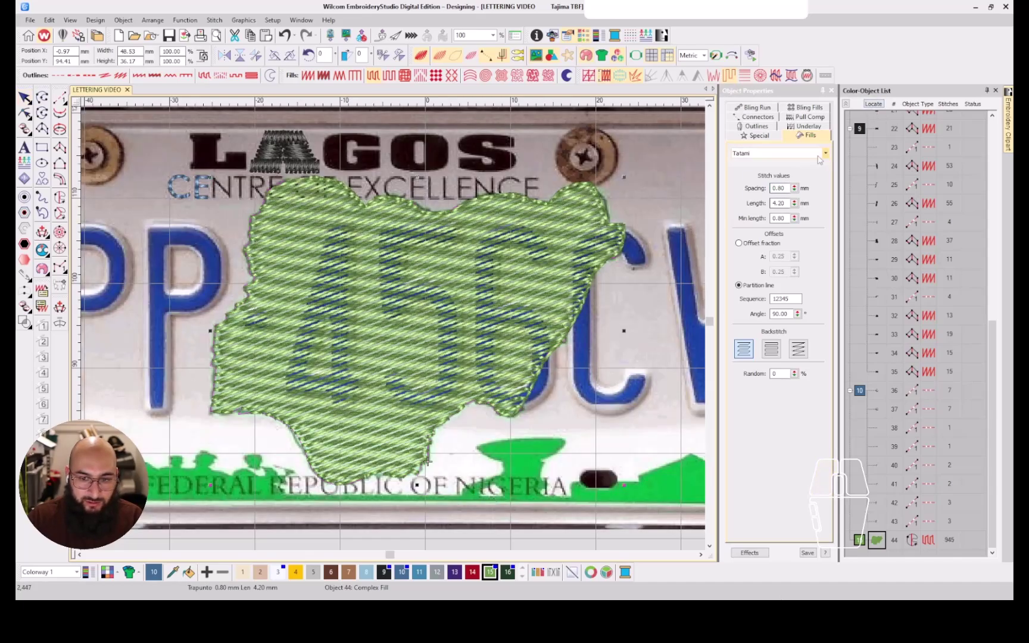
Set the map's Tatami stitch spacing to 1.00 mm and check the more open fill over the plate
double_click(781, 188)
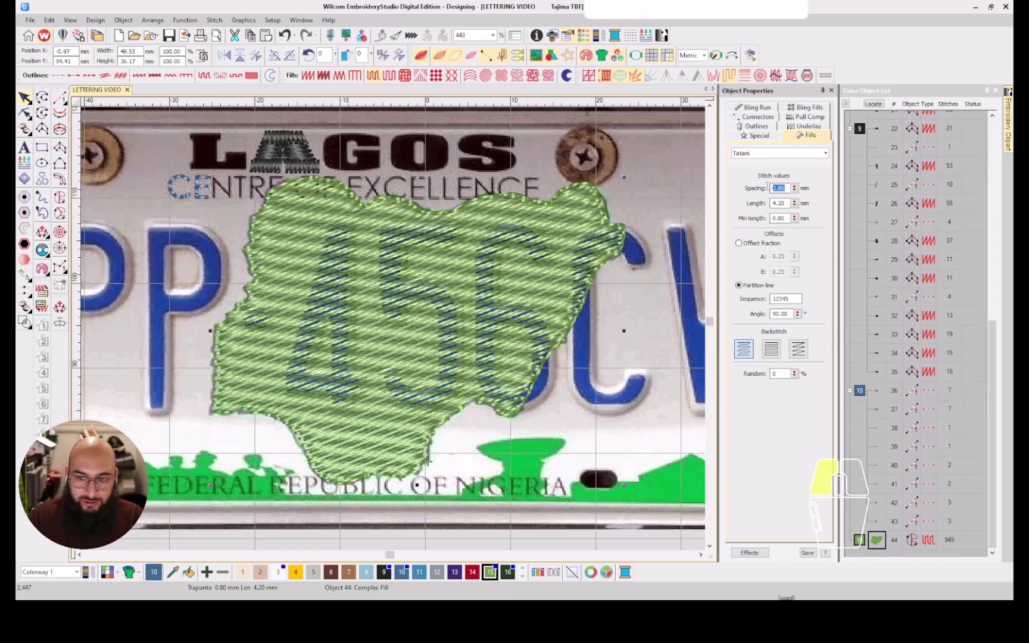
text(1)
key(Return)
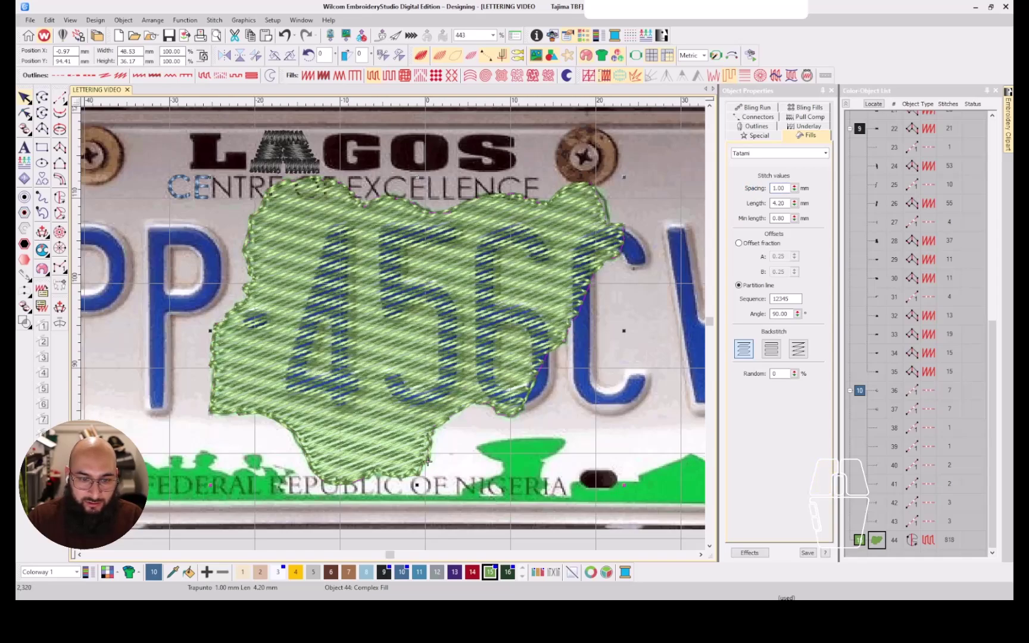
click(870, 105)
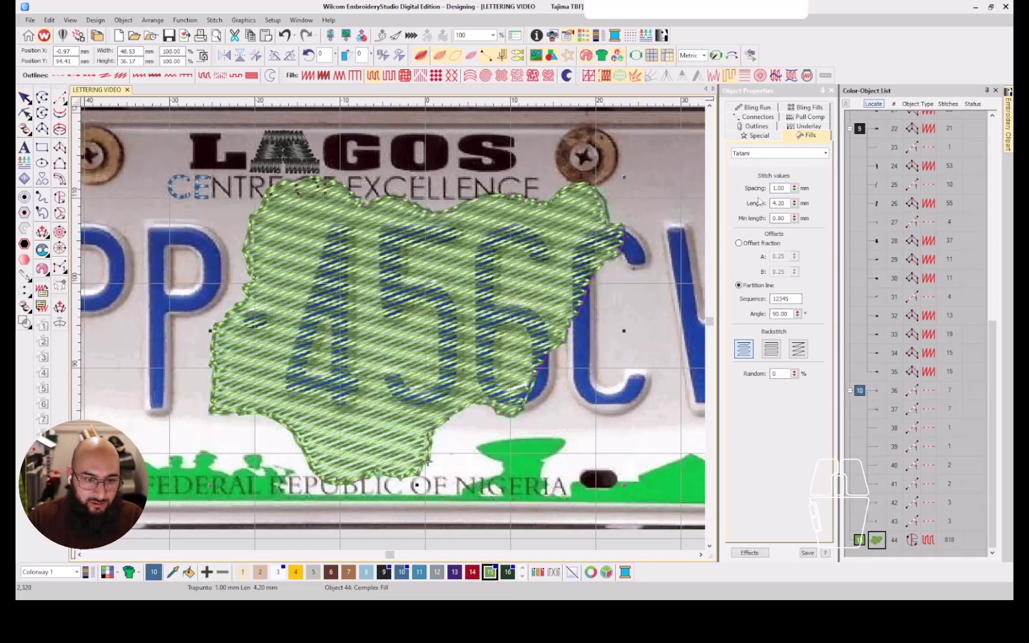
scroll(378, 340, down, 2)
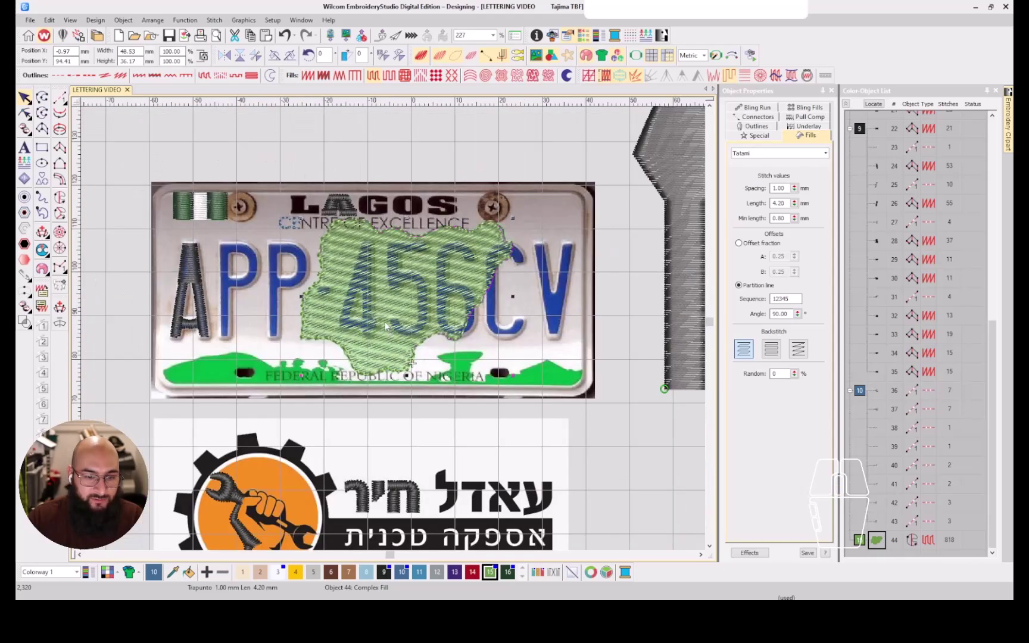
scroll(387, 328, up, 1)
scroll(392, 329, down, 1)
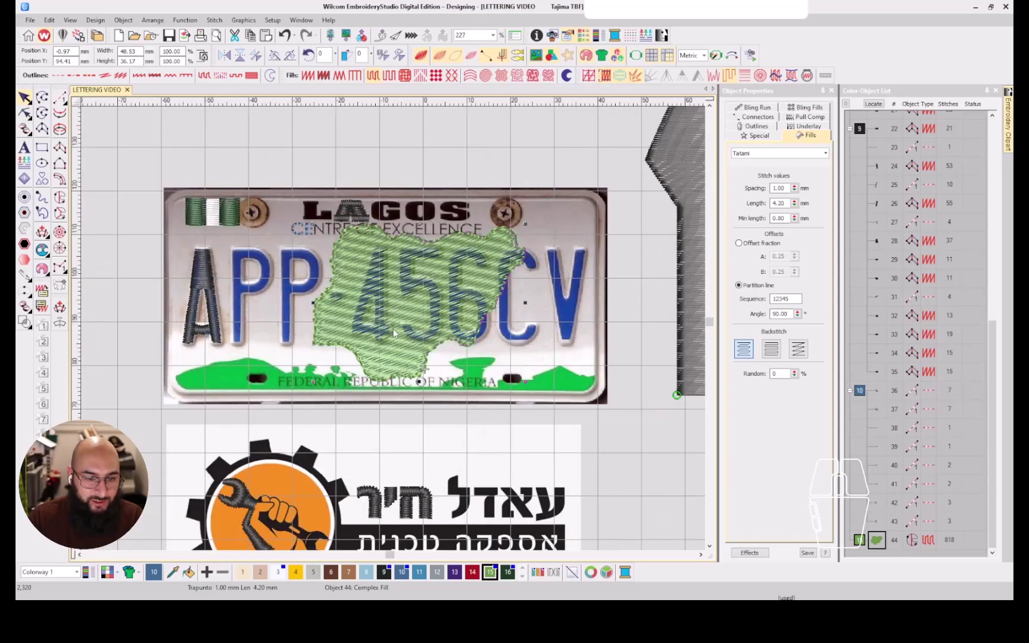
Recolor the black color block containing the plate's large A and the LAGOS A with blue thread color 10
click(201, 284)
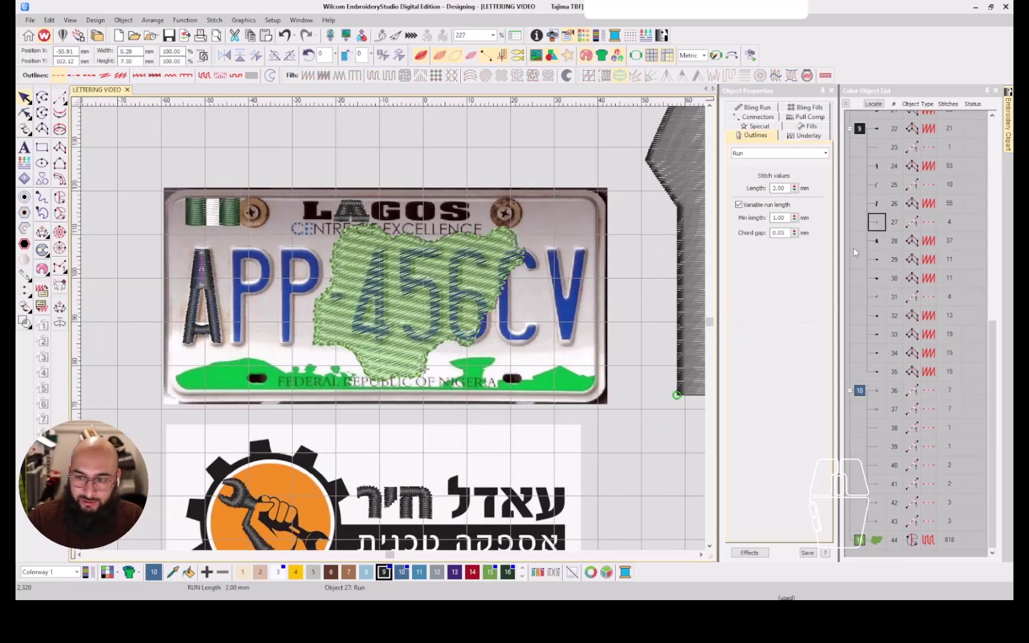
click(860, 130)
click(401, 572)
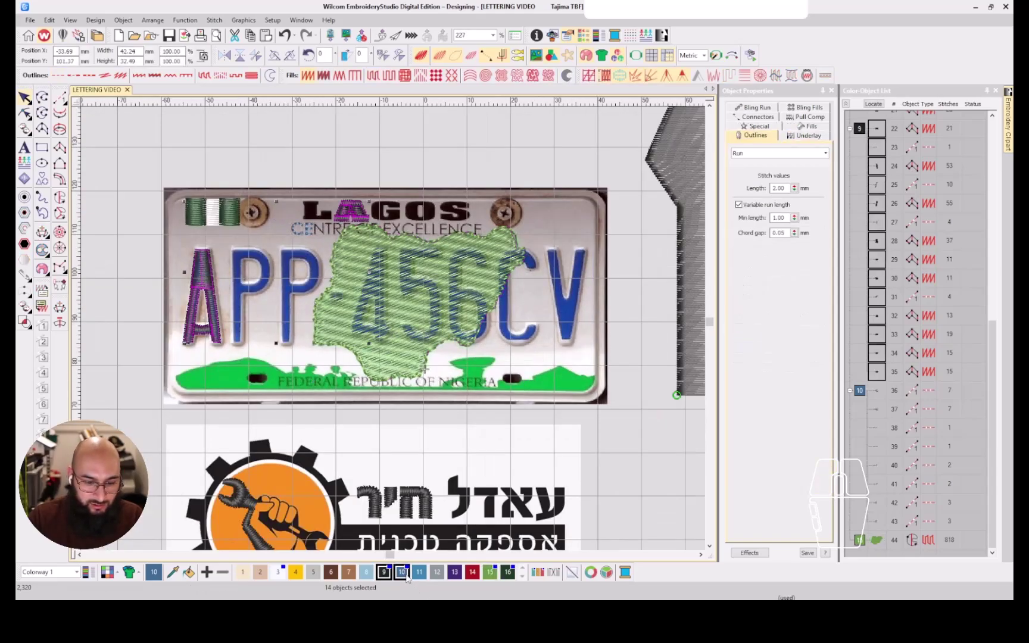
key(Escape)
Select the seven objects that form the plate's large A and move them onto the map over the number 4
click(202, 309)
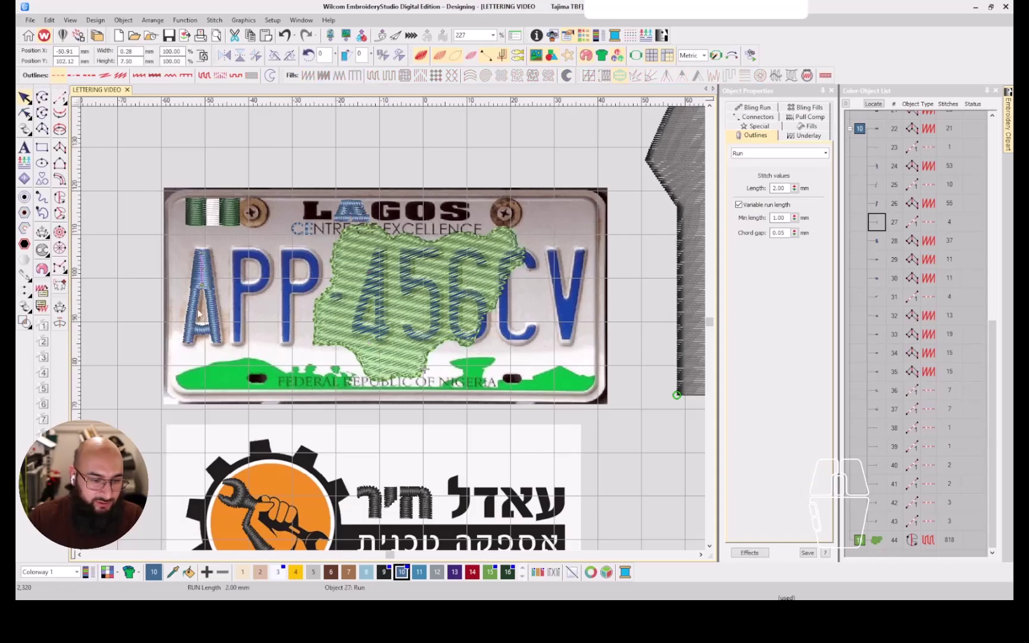
key(Escape)
click(192, 333)
ctrl+click(212, 342)
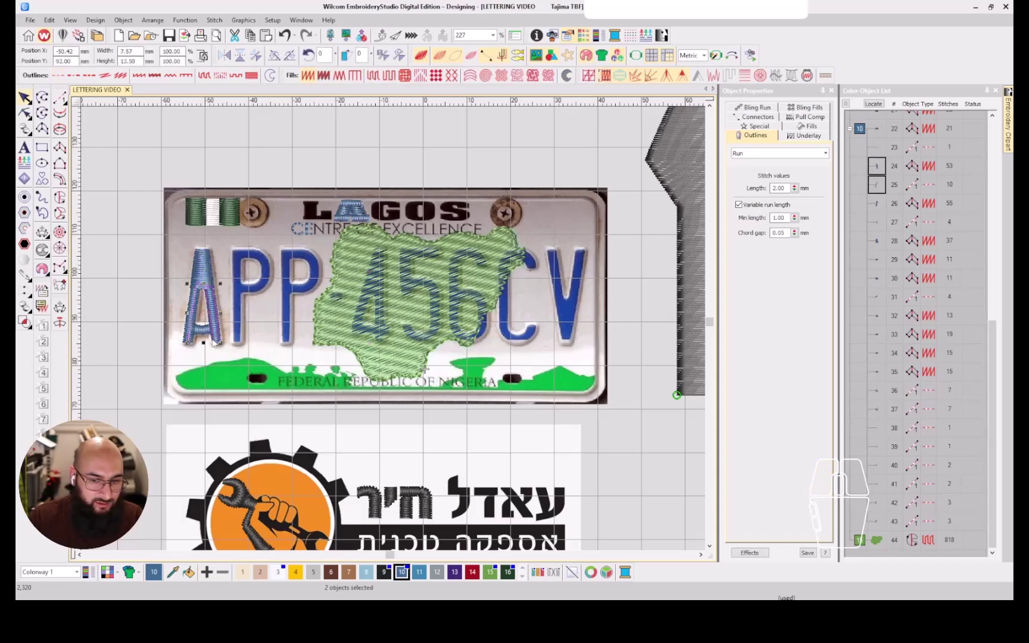
click(875, 133)
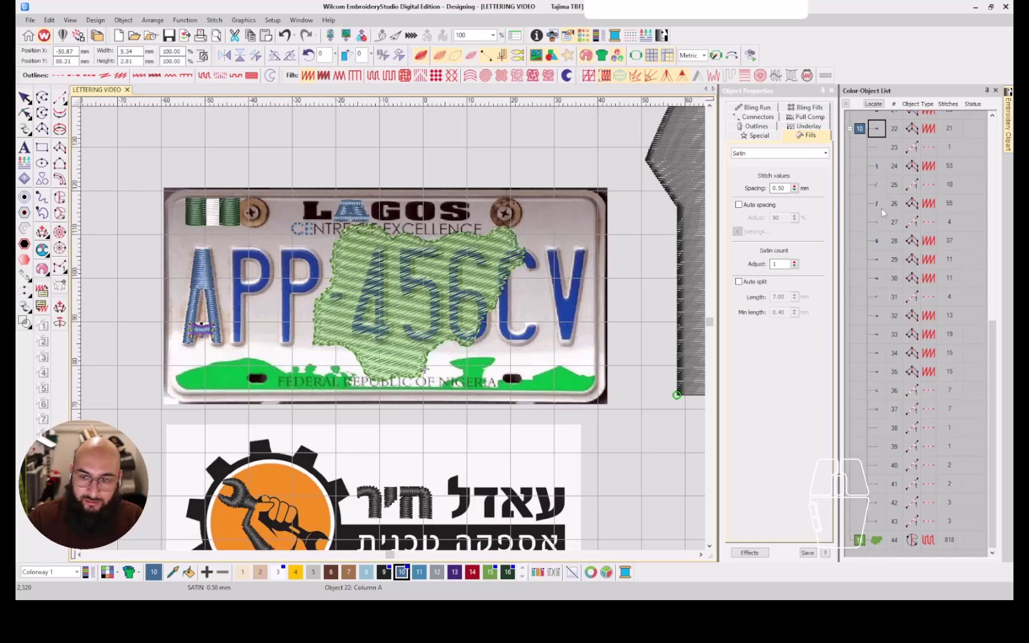
shift+click(877, 244)
shift+click(878, 259)
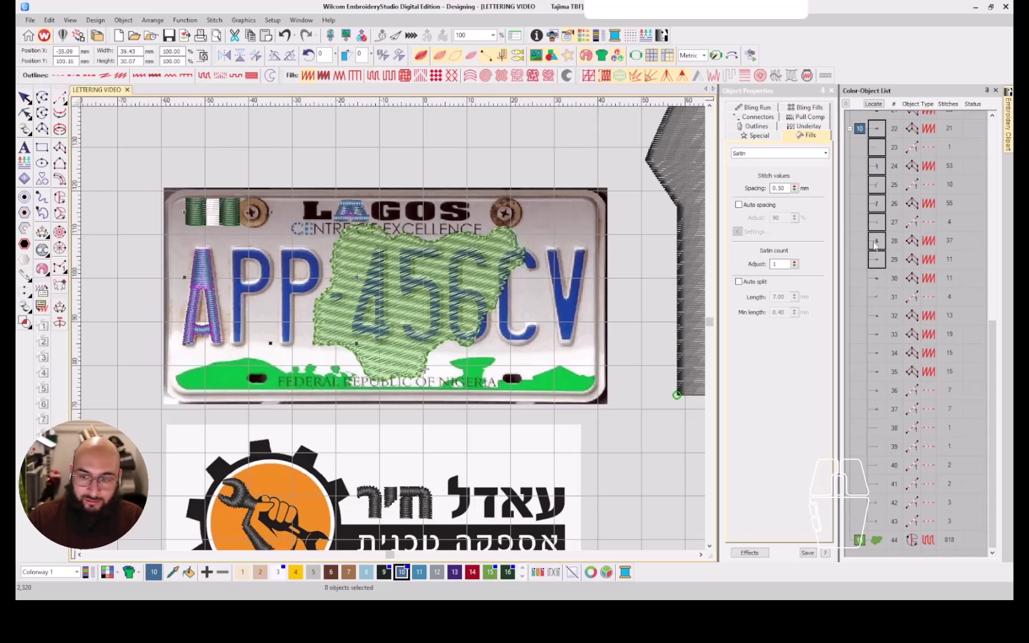
shift+click(875, 240)
click(872, 104)
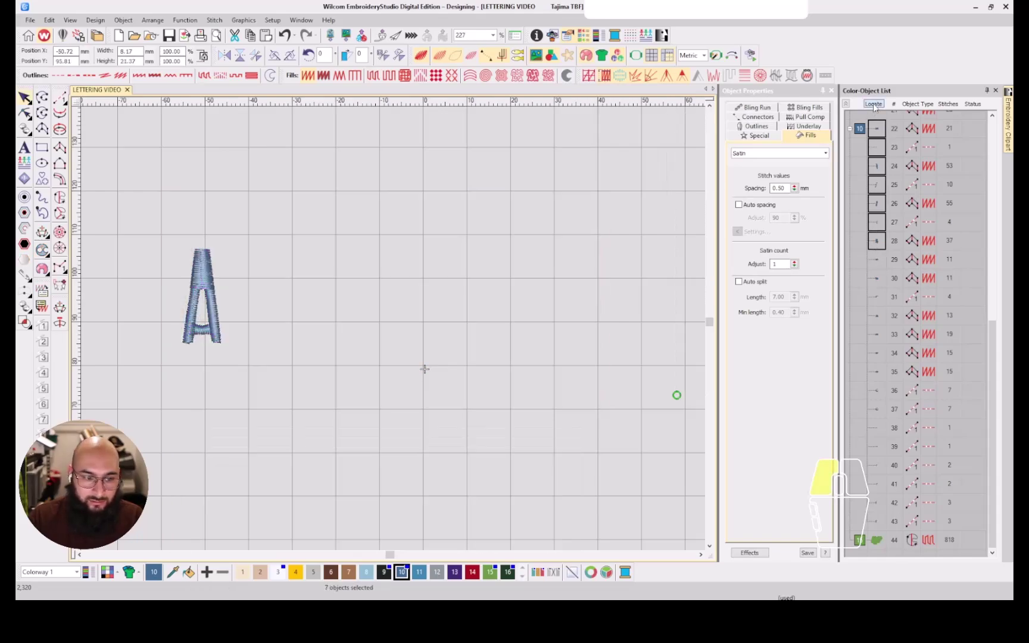
drag(204, 275, 380, 297)
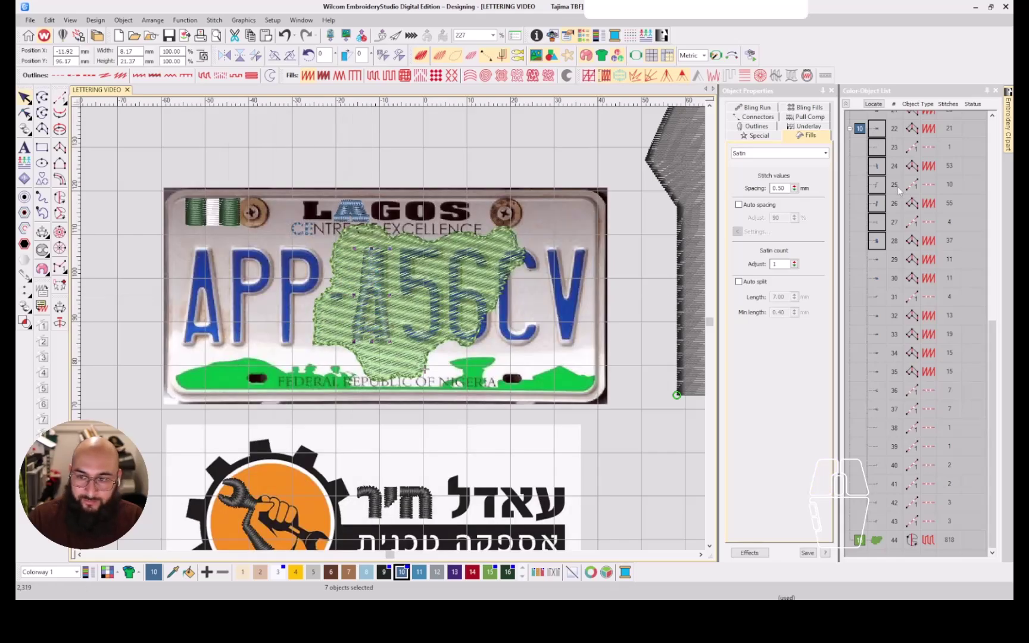
Move the selected A to the end of the stitching sequence and inspect it stitched over the map fill
right_click(878, 157)
mouse_move(911, 381)
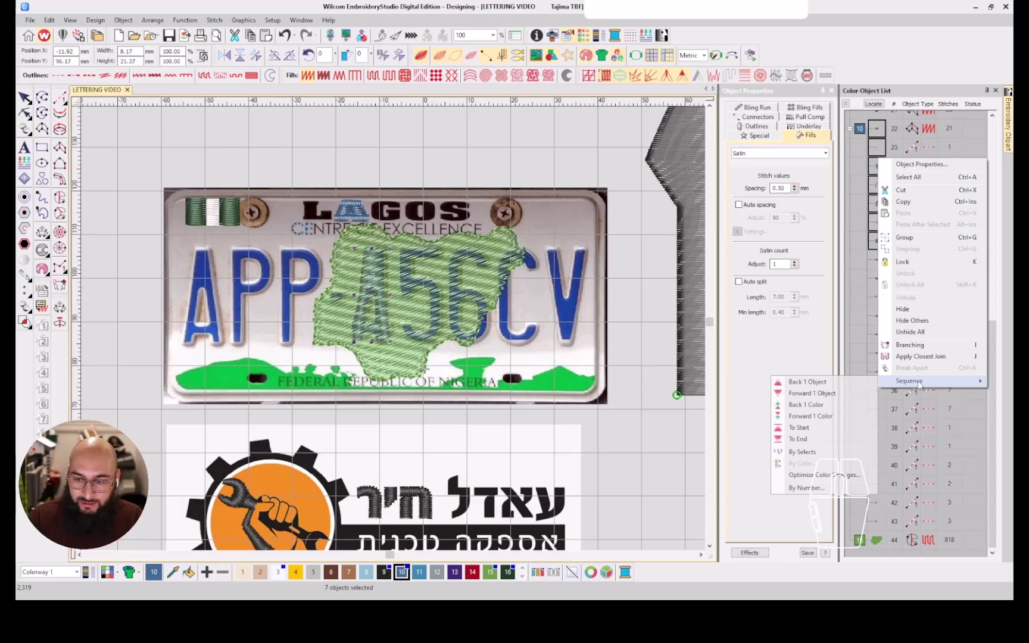
click(832, 439)
scroll(400, 268, up, 5)
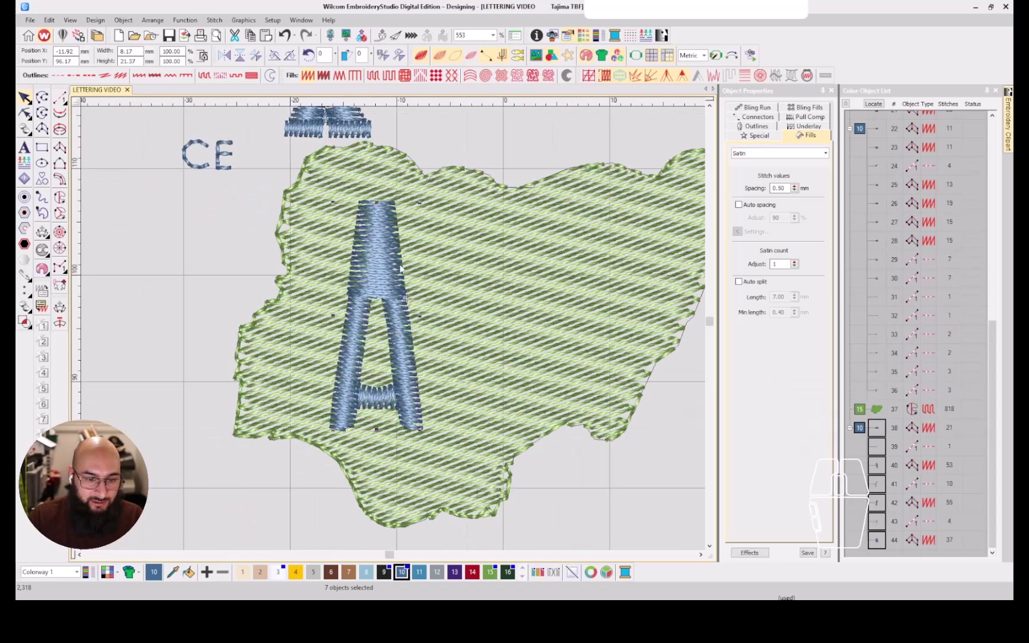
key(d)
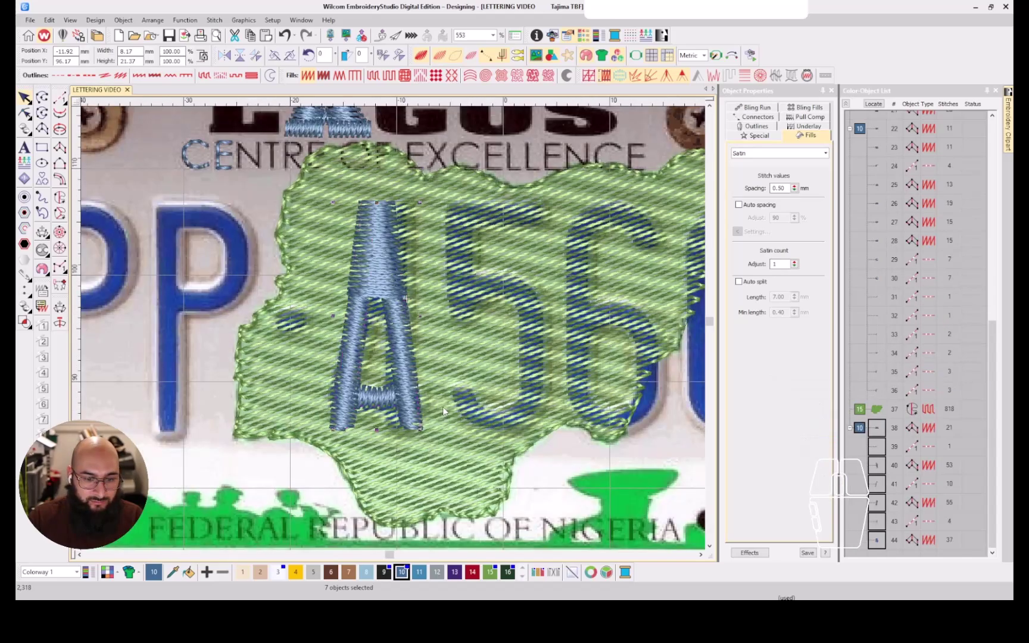
scroll(443, 411, down, 4)
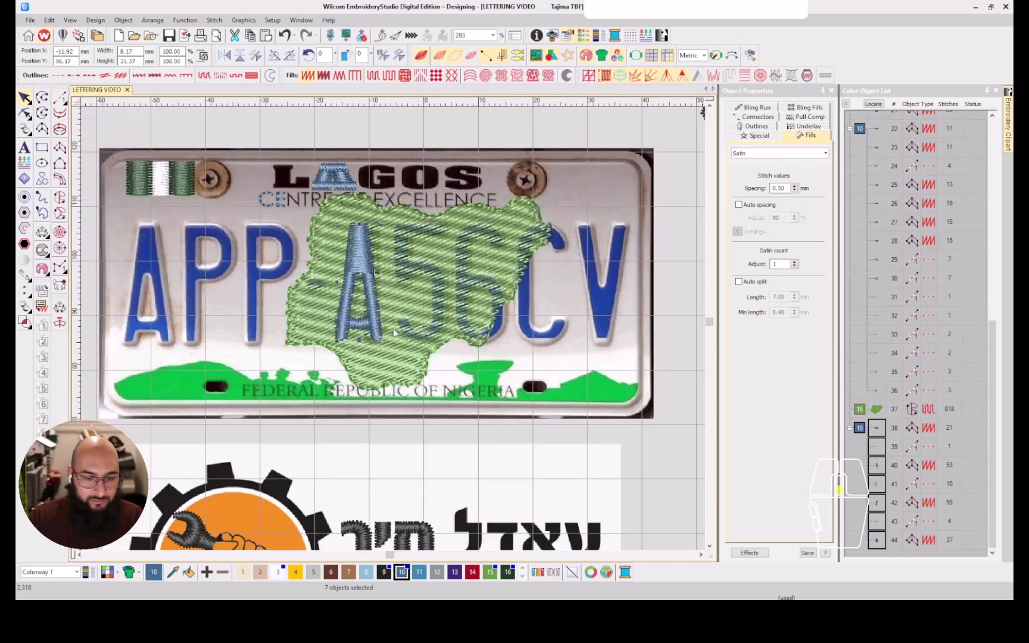
scroll(393, 328, down, 2)
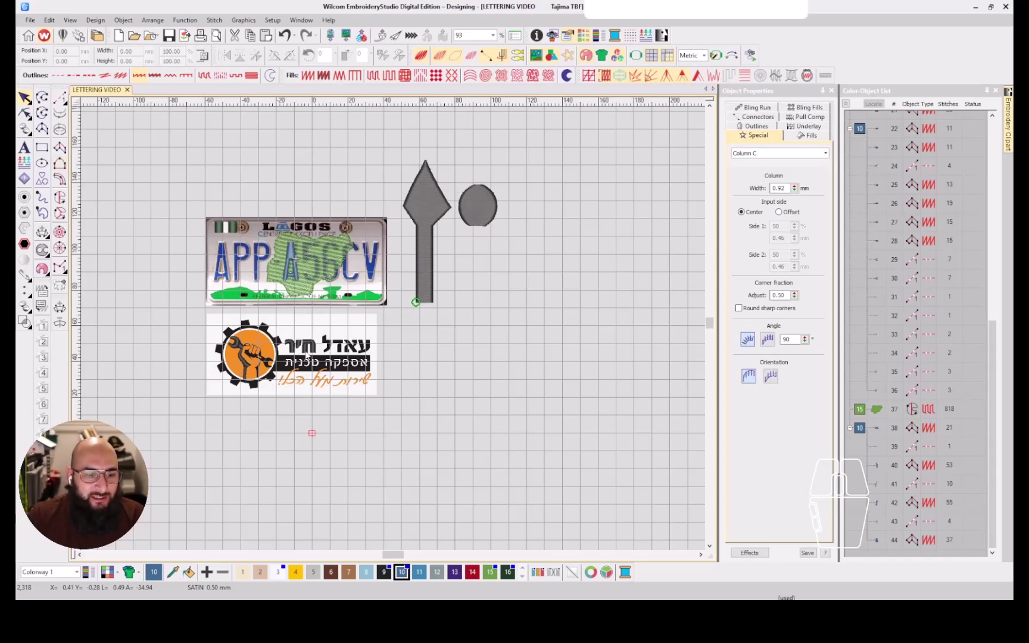
scroll(265, 300, up, 3)
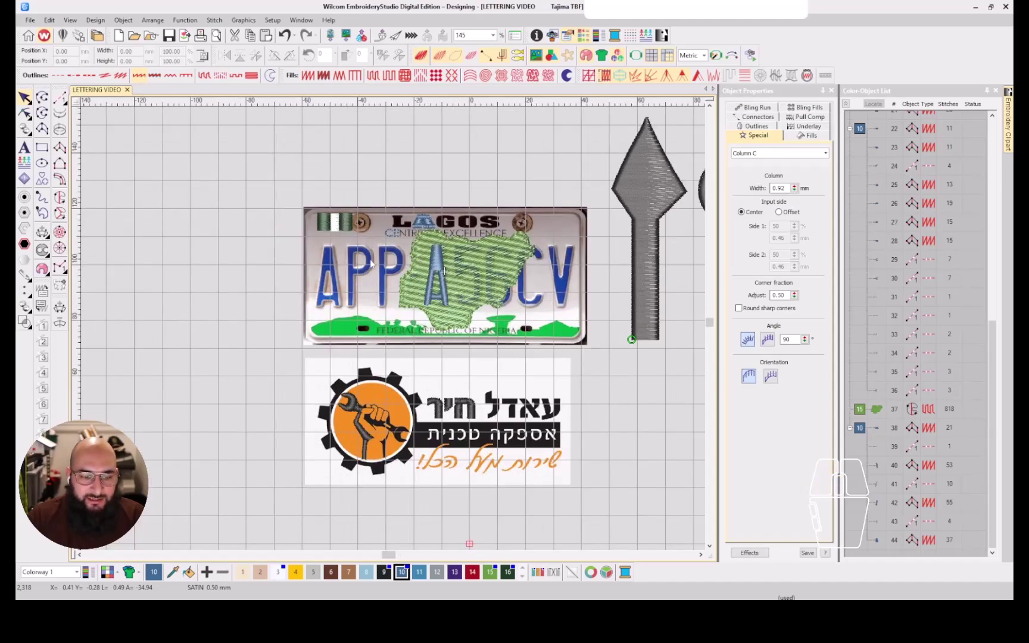
click(383, 399)
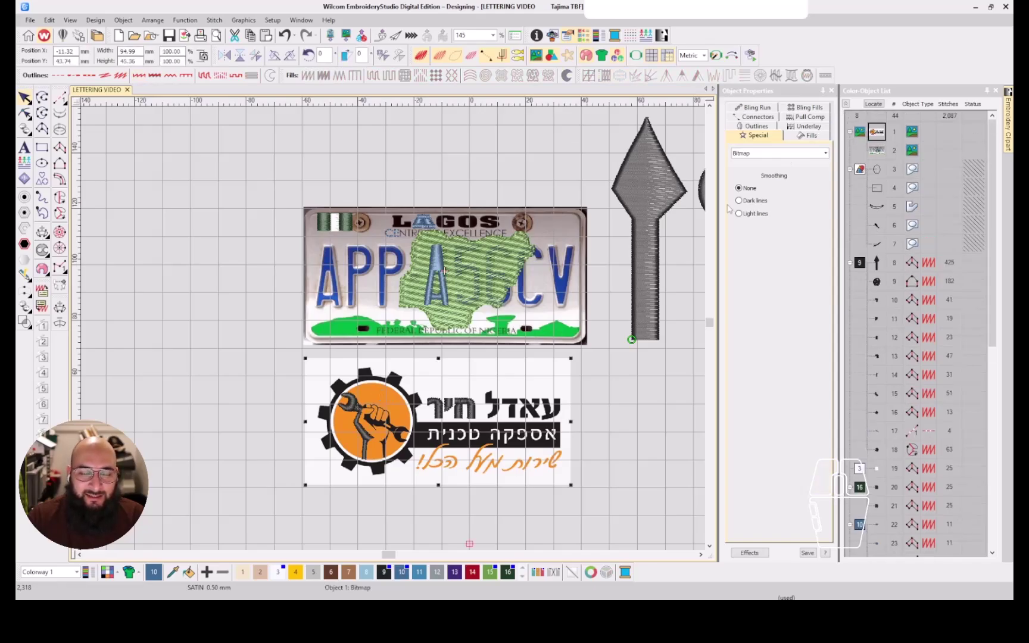
scroll(529, 310, down, 2)
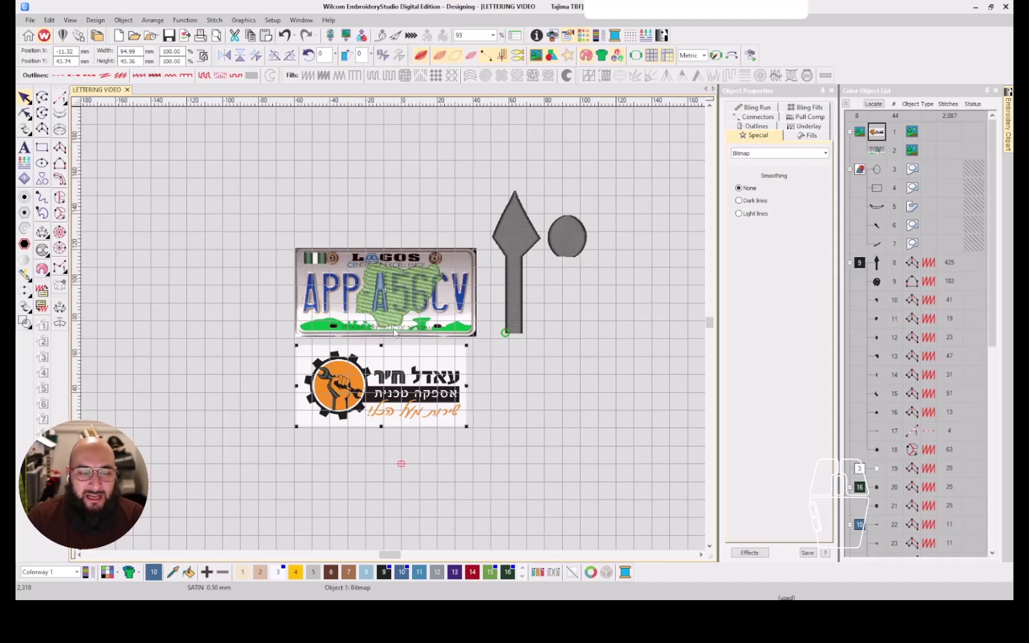
click(339, 288)
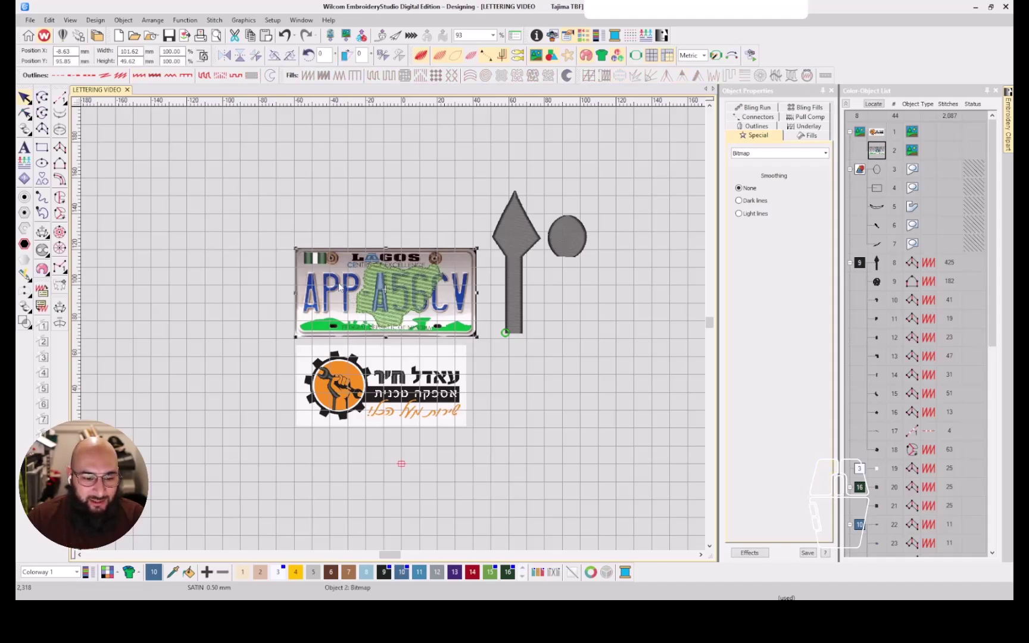
click(349, 369)
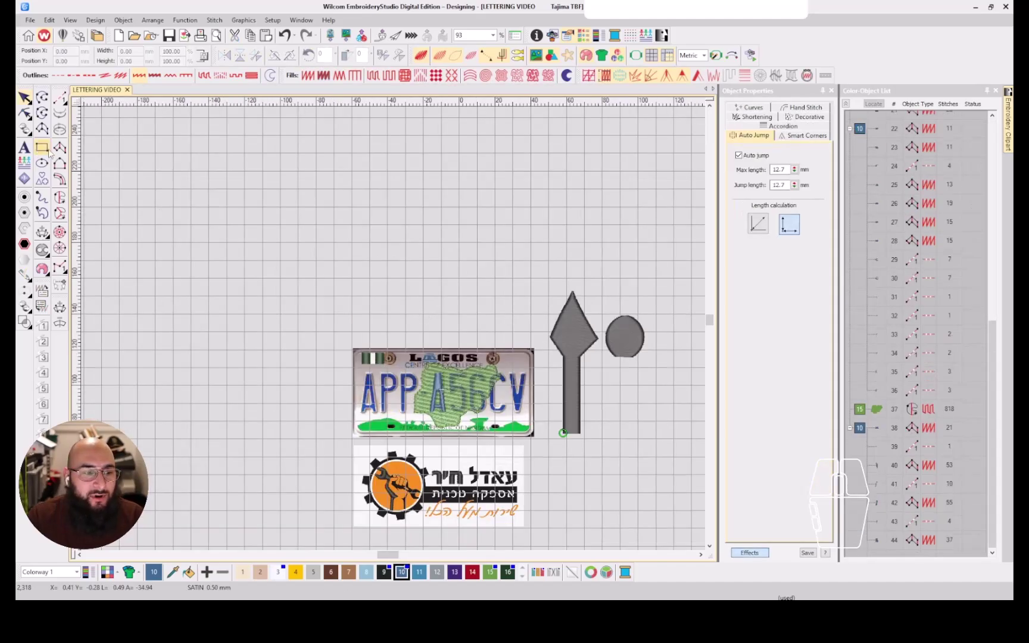
Digitize a tapered Column A satin about 5.7 mm wide and 5.3 mm high above the plate, using three point pairs
scroll(394, 351, up, 8)
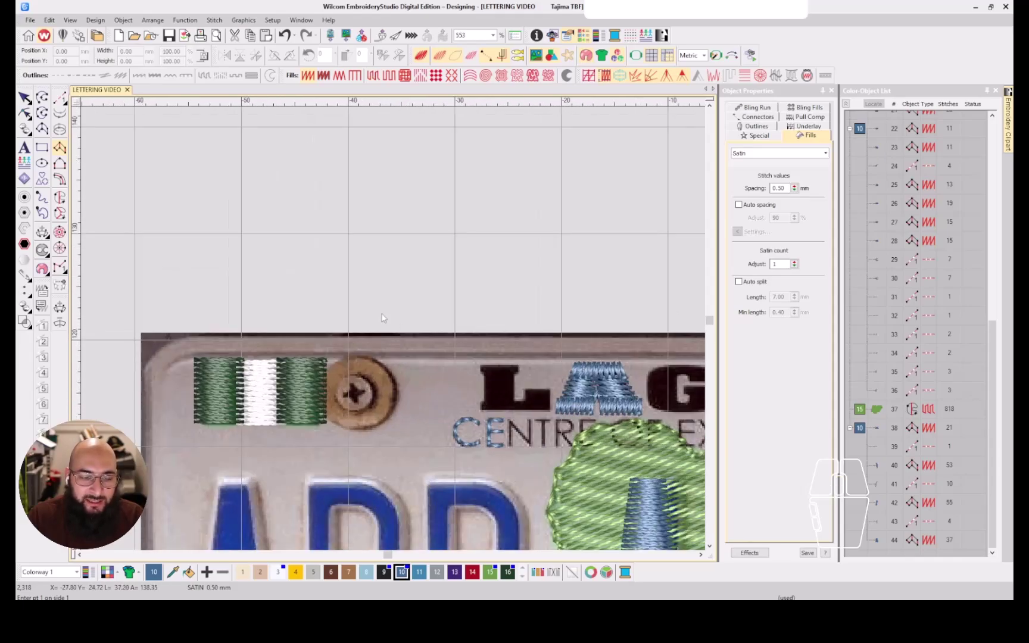
click(381, 314)
click(397, 313)
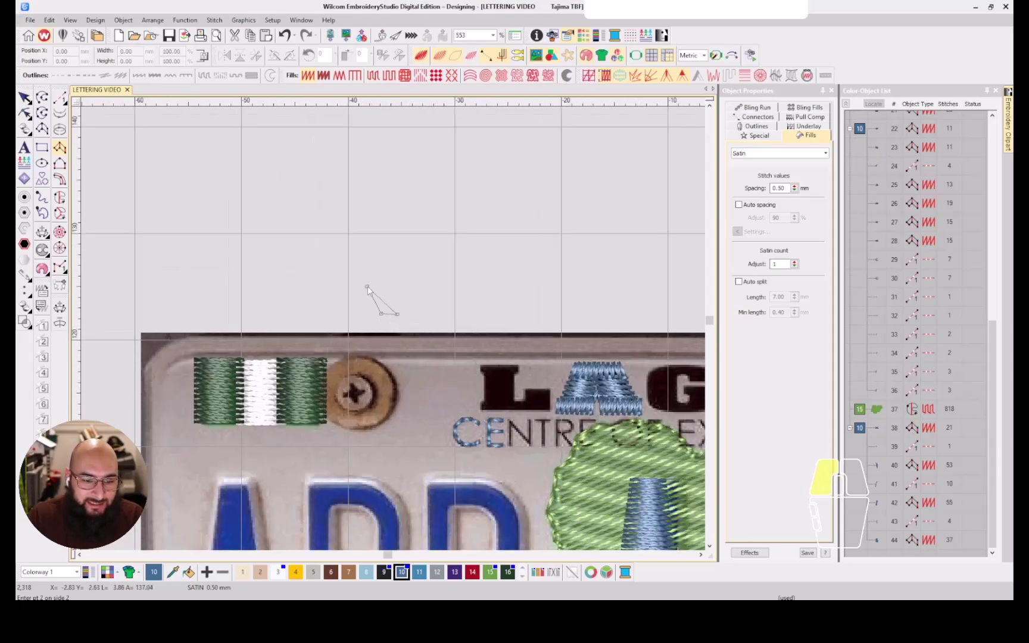
click(412, 287)
click(364, 257)
click(427, 257)
key(Return)
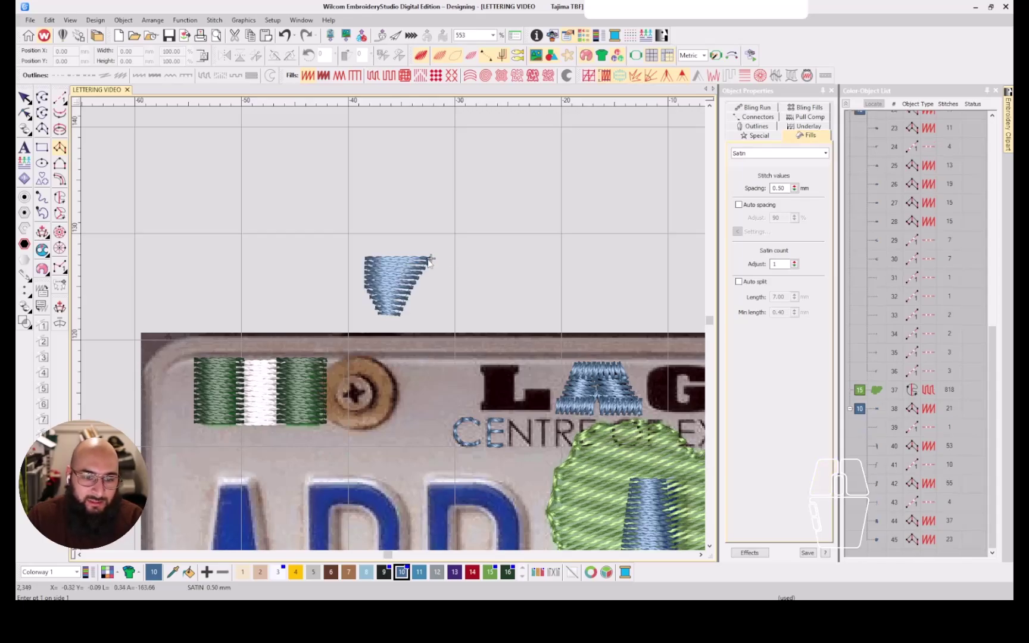
key(Escape)
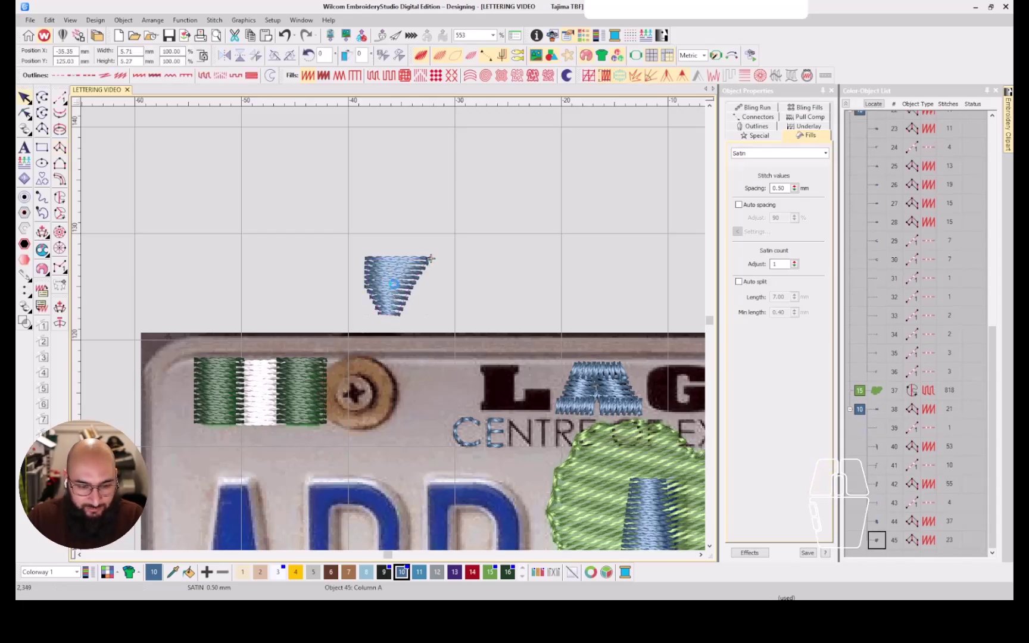
Reshape the tapered satin so that the middle of its left edge bulges outward
key(h)
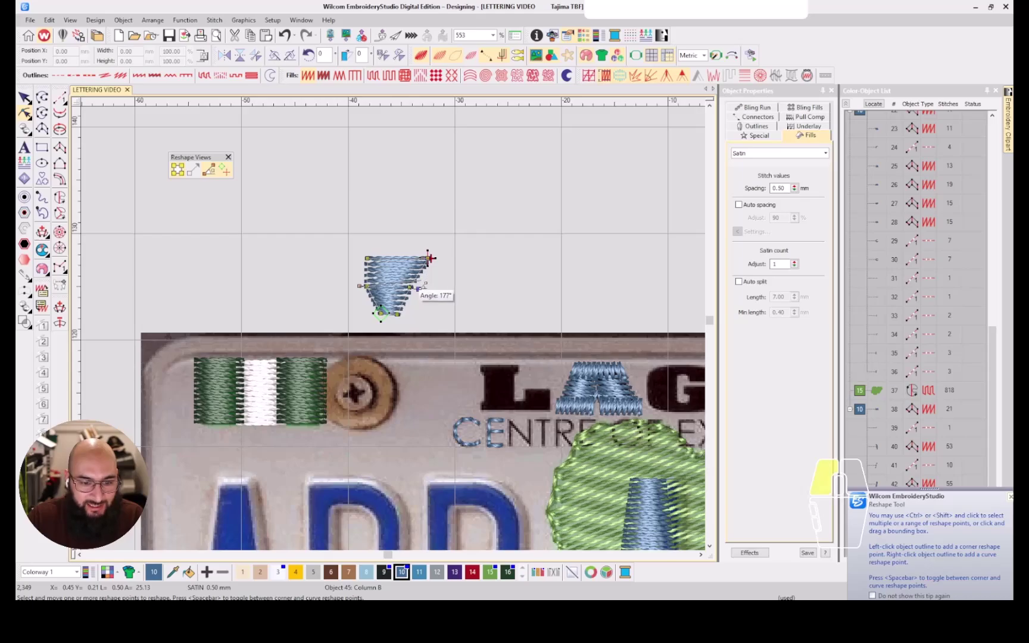
drag(419, 289, 354, 283)
key(Escape)
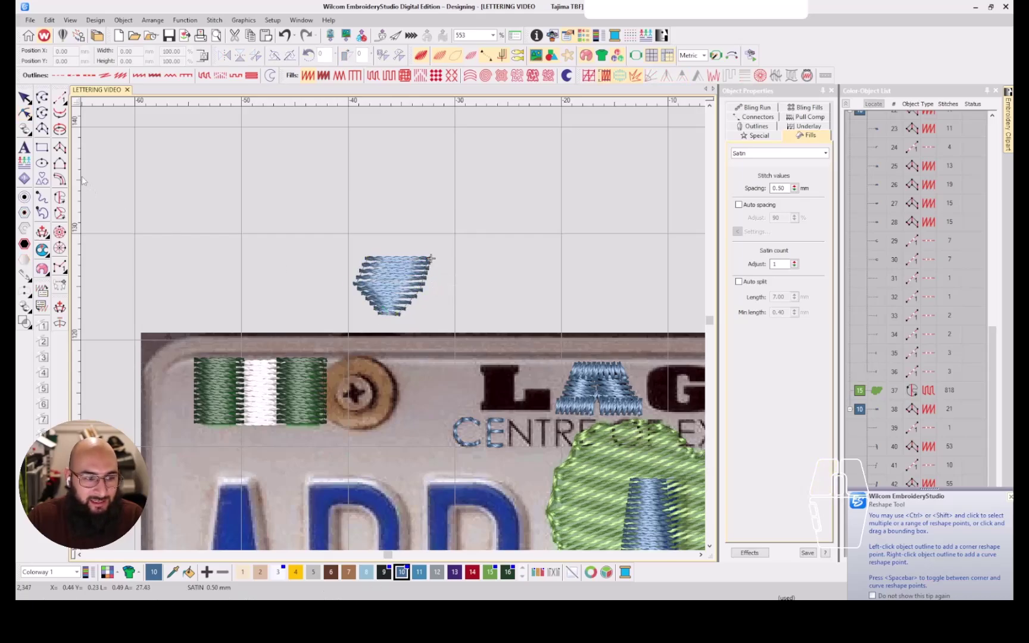
Digitize a rounded Column A satin about 6.5 mm wide and 6.7 mm high above the tapered satin, using four point pairs
click(59, 147)
click(385, 219)
click(407, 219)
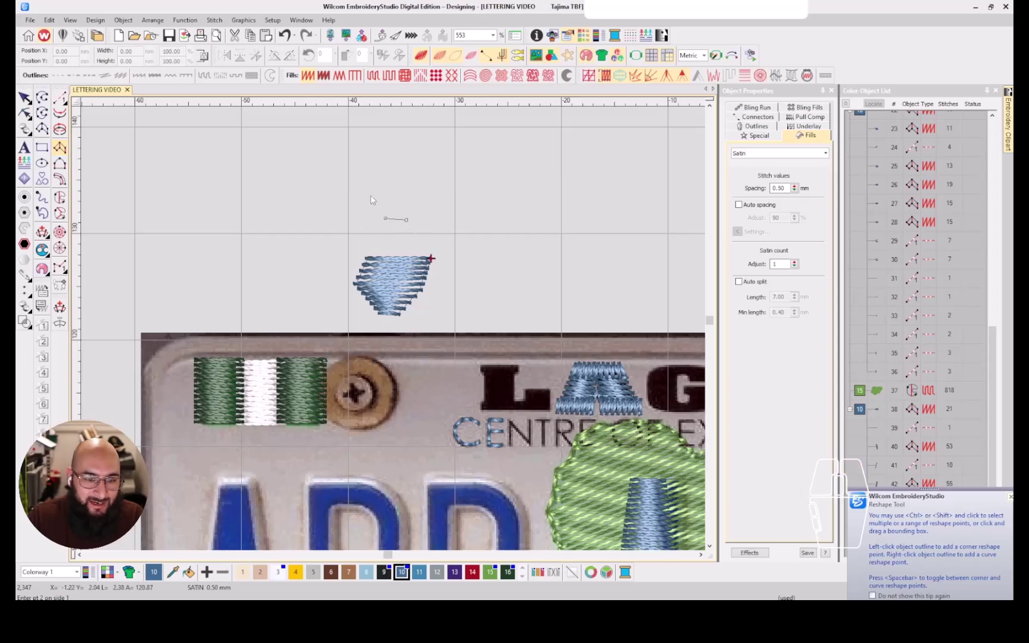
click(364, 194)
click(432, 196)
click(381, 161)
click(422, 162)
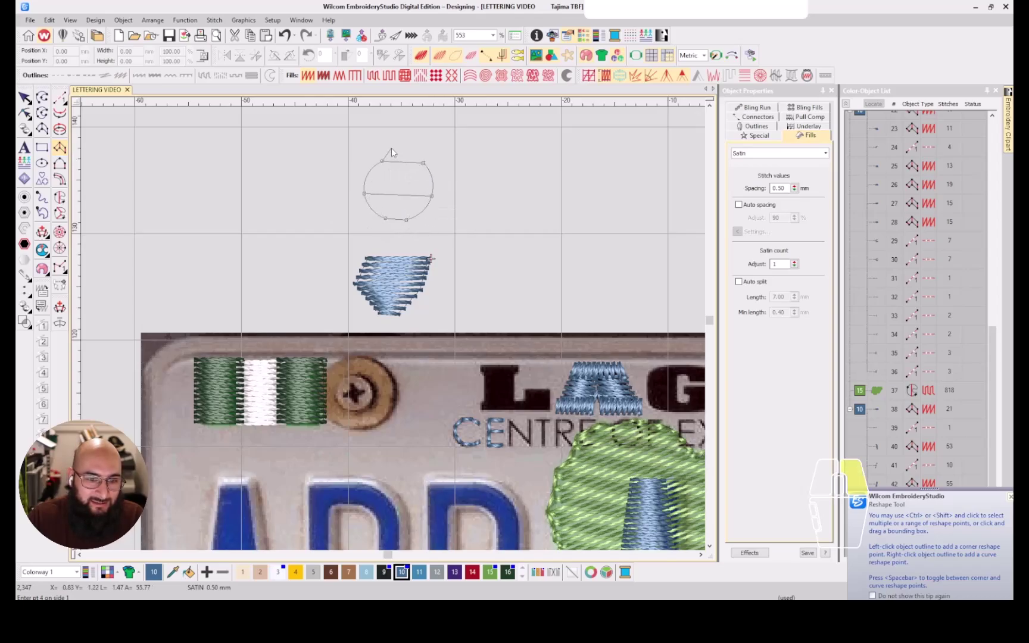
click(404, 146)
key(Return)
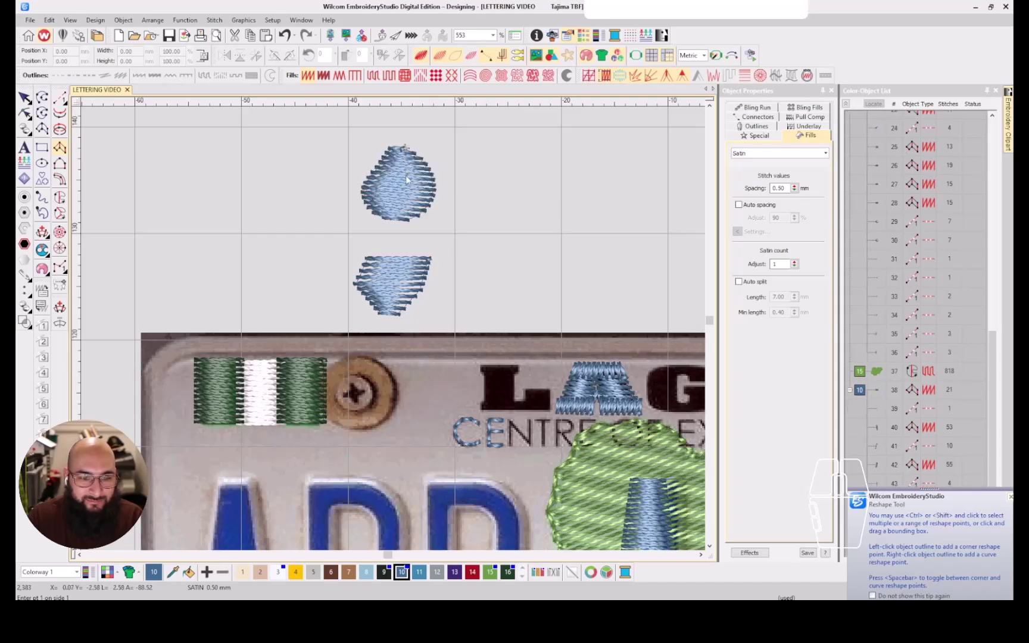
key(Escape)
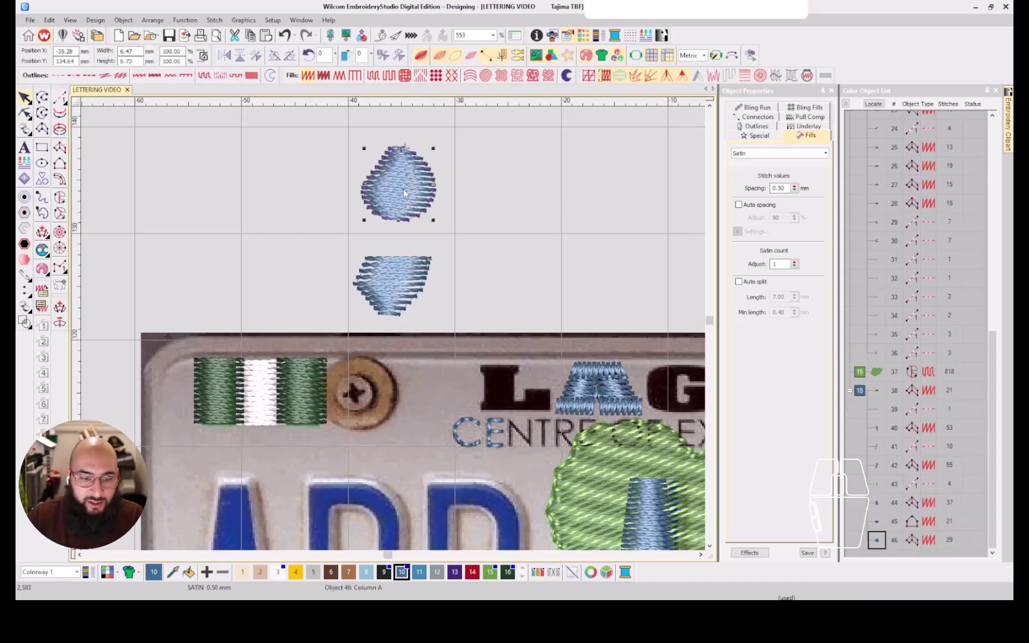
Add a reshape point on each side edge of the rounded satin and delete the control at its upper right edge
key(h)
key(z)
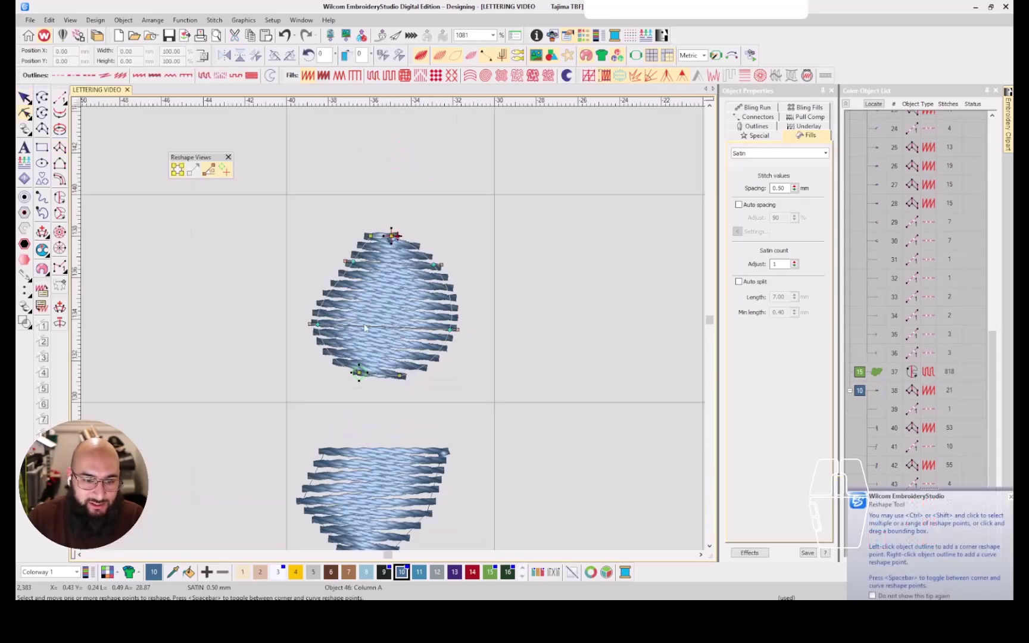
click(315, 306)
right_click(450, 298)
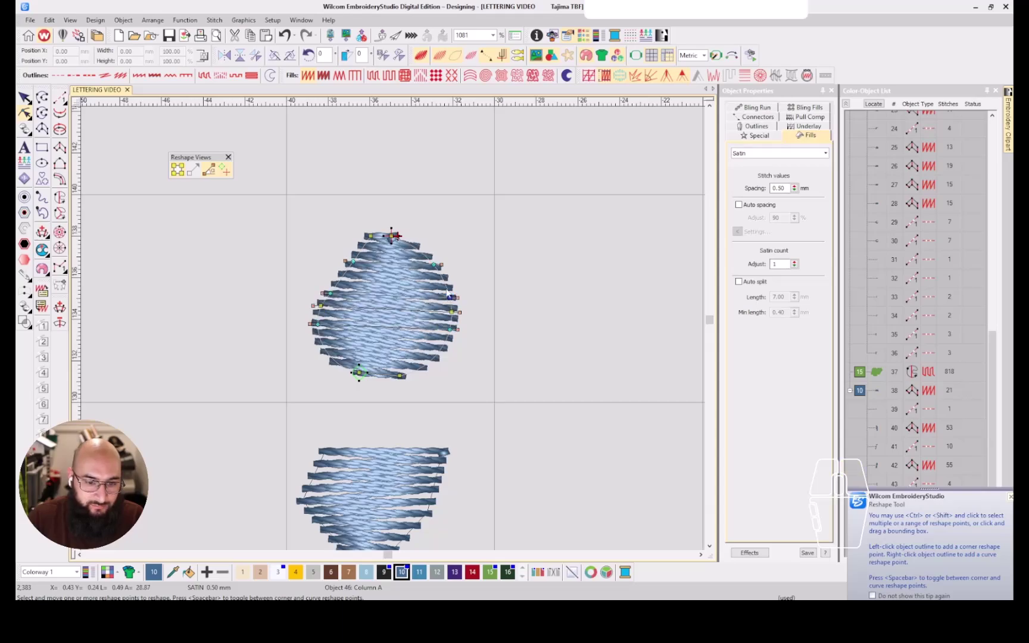
click(433, 265)
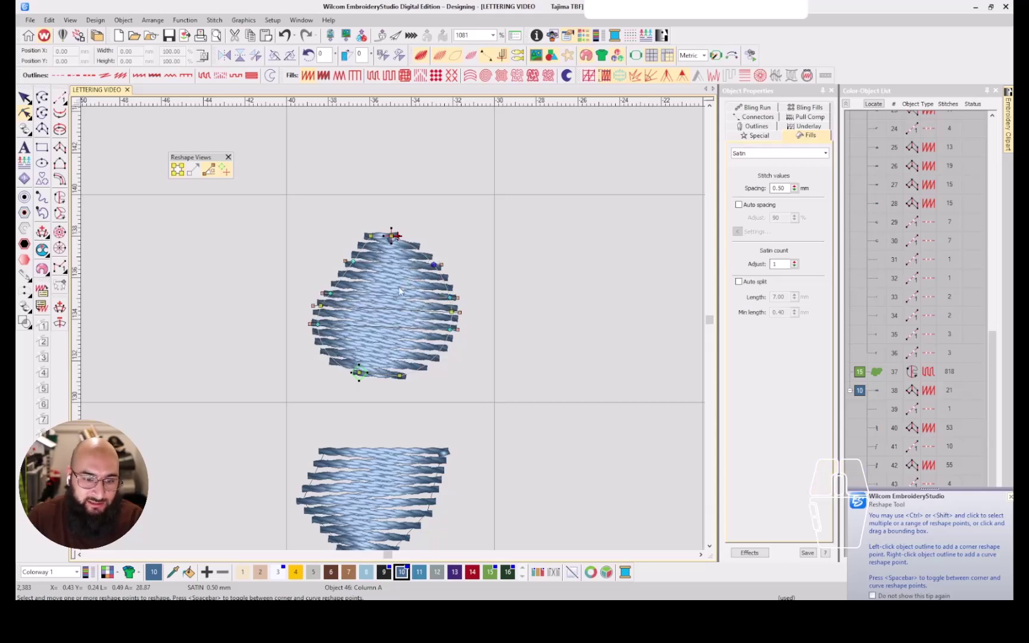
key(Delete)
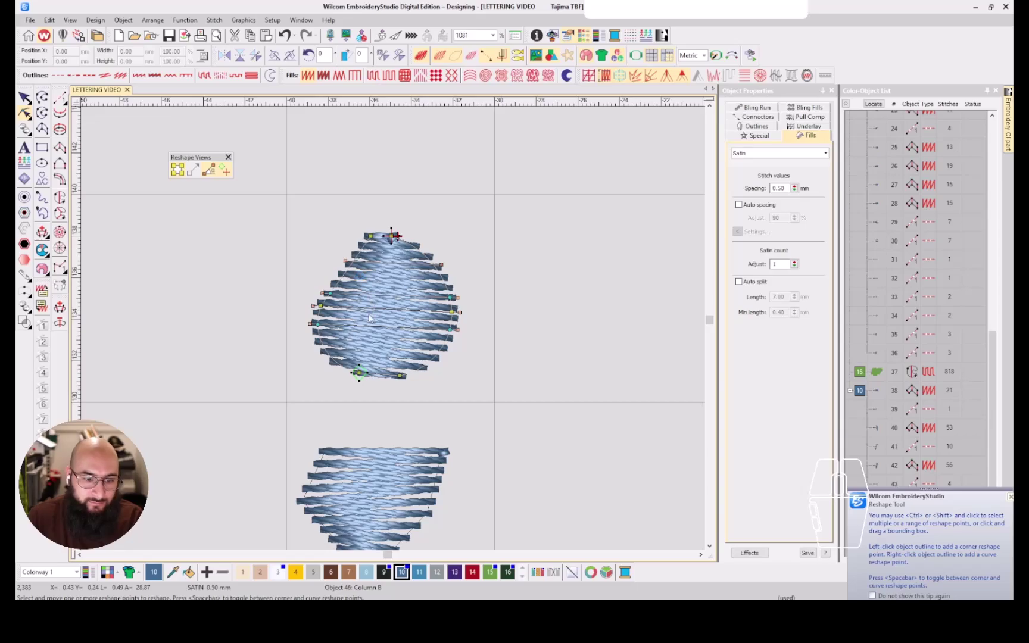
Remove the narrow tip of the rounded satin by deleting its topmost reshape points
click(321, 306)
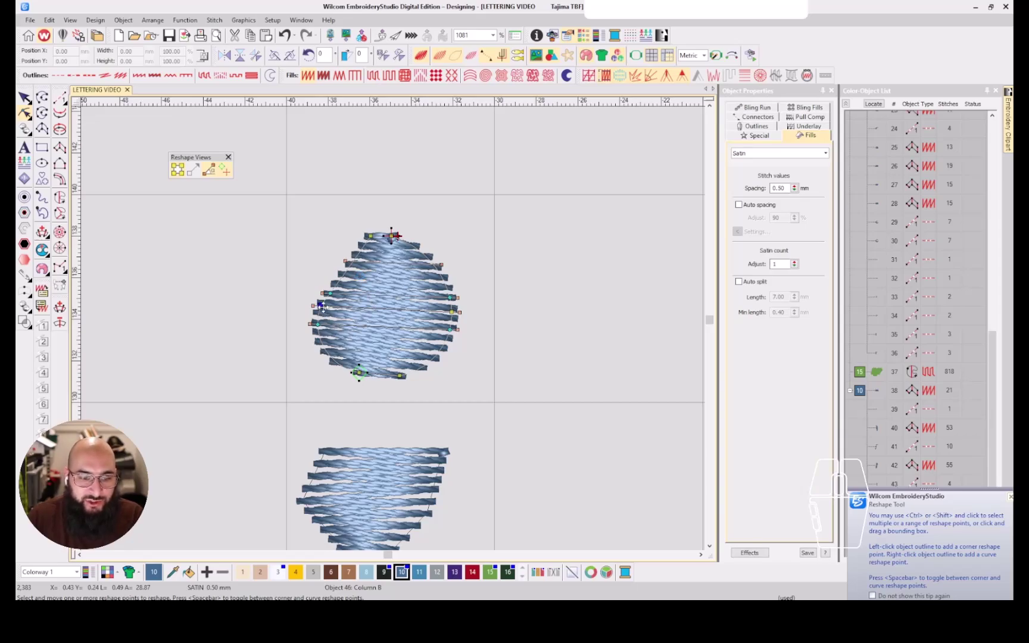
shift+click(452, 312)
key(Escape)
click(377, 311)
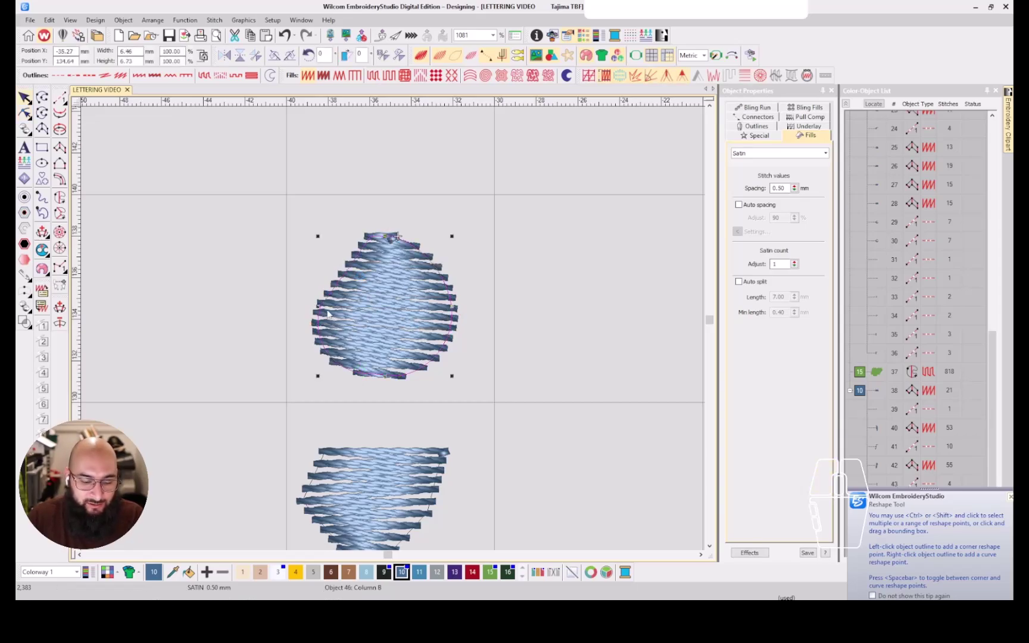
key(h)
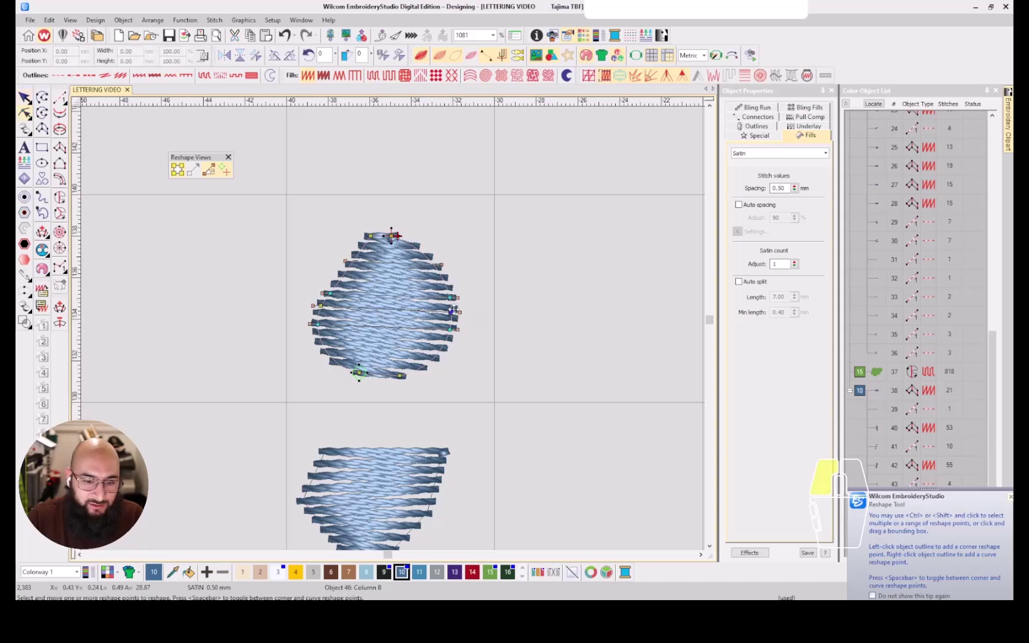
shift+click(391, 236)
shift+click(449, 330)
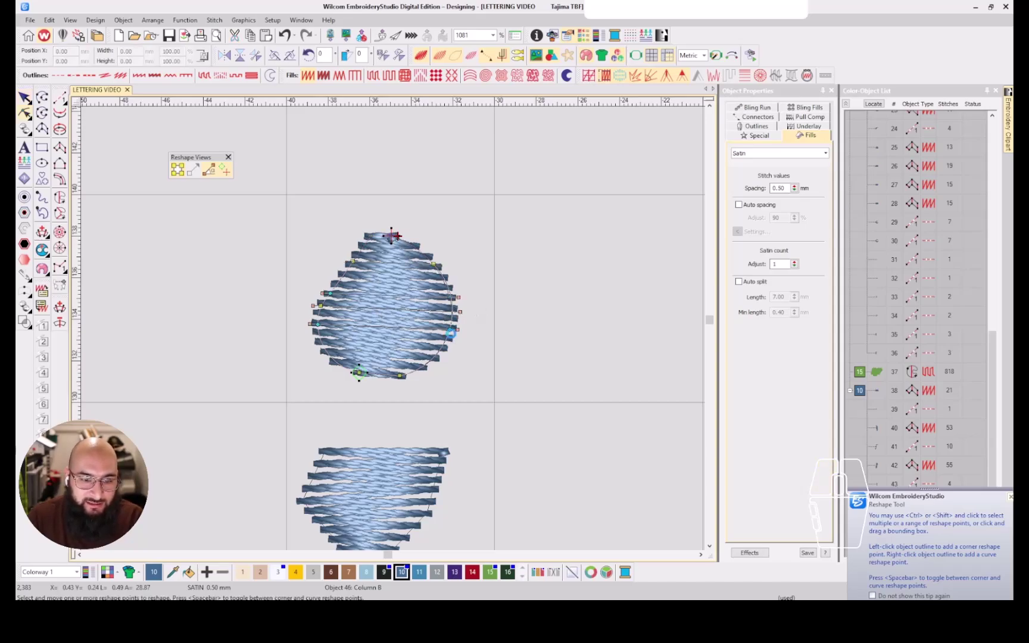
key(Delete)
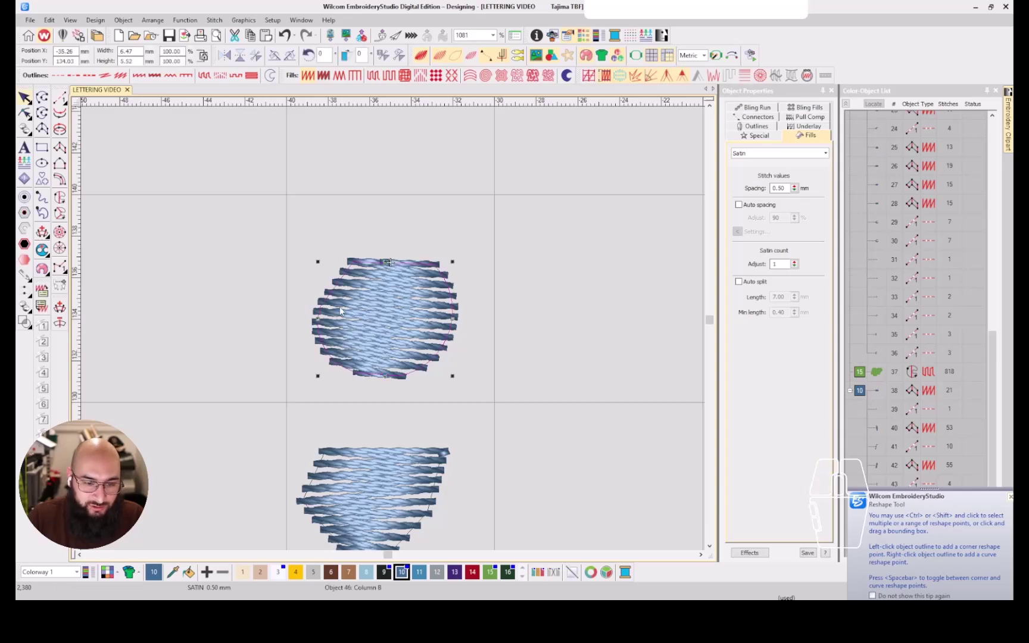
Cut away the rounded satin's lower half by deleting its lower reshape points, keeping only the upper trapezoid
click(330, 293)
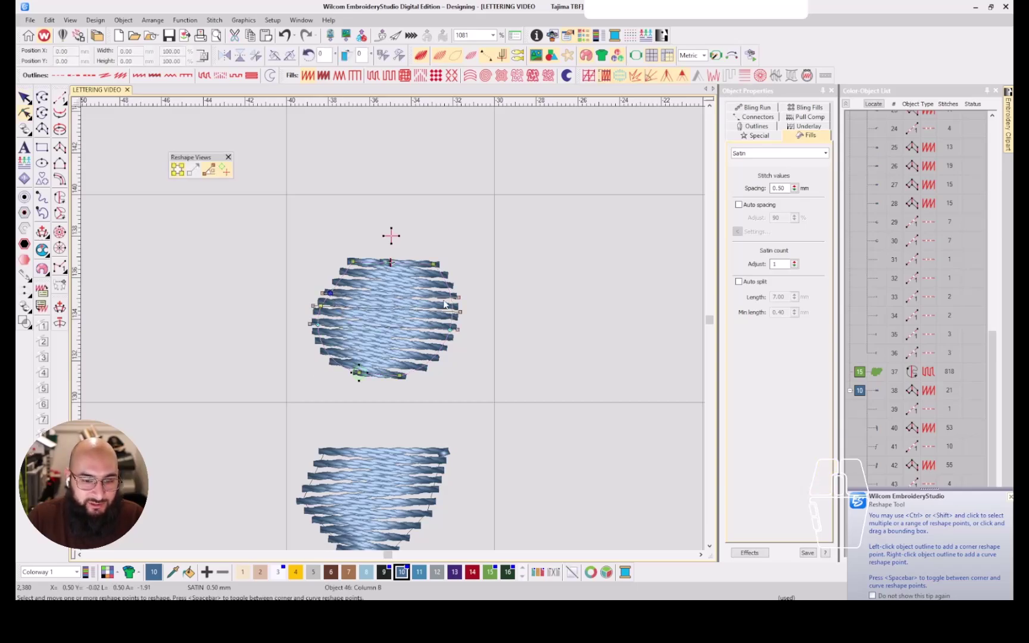
ctrl+click(450, 329)
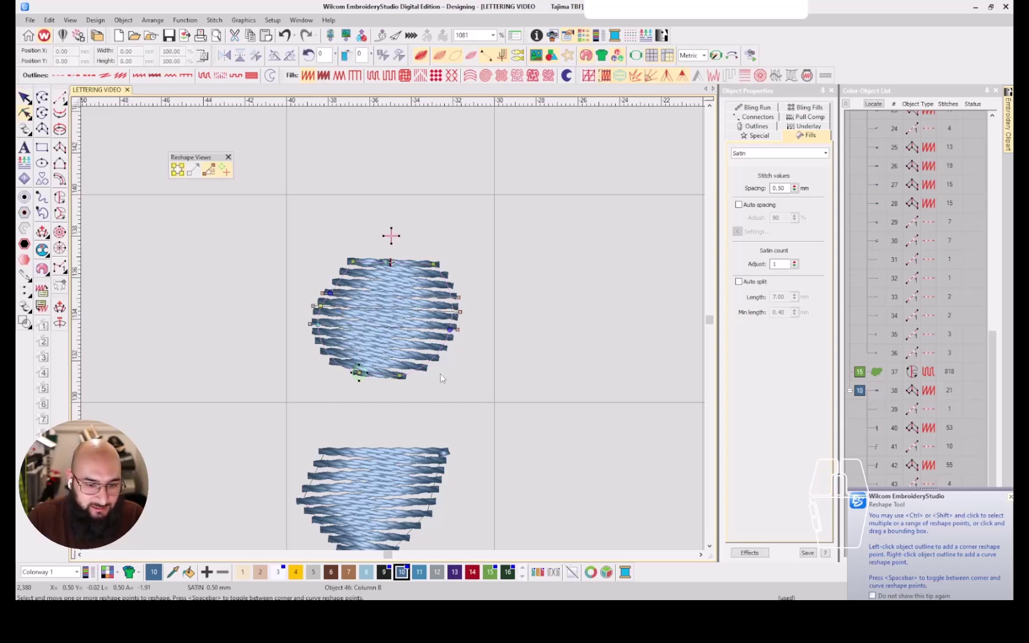
ctrl+click(399, 376)
key(Delete)
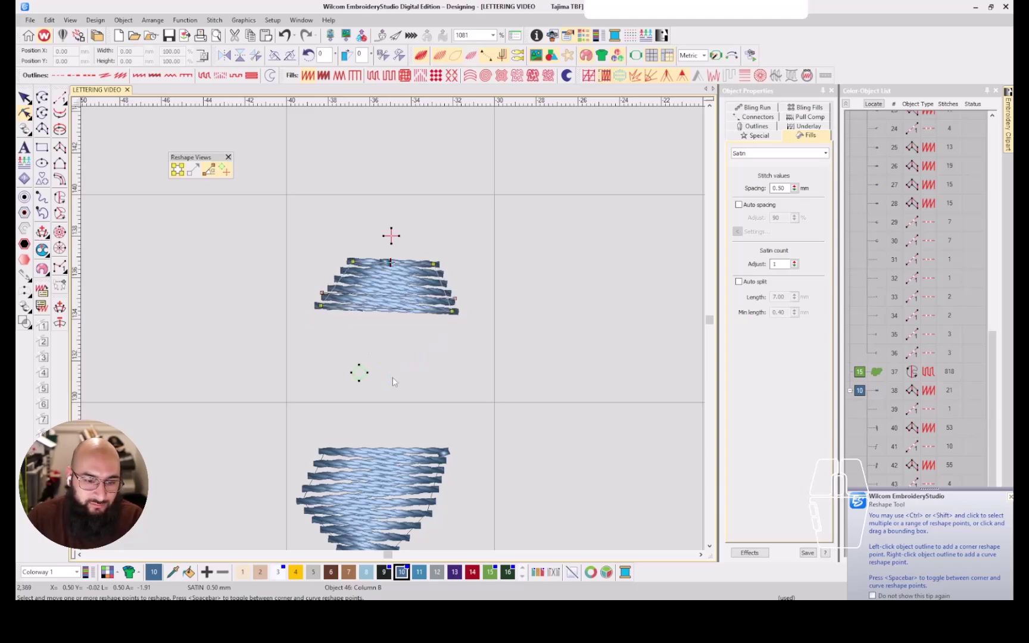
key(Escape)
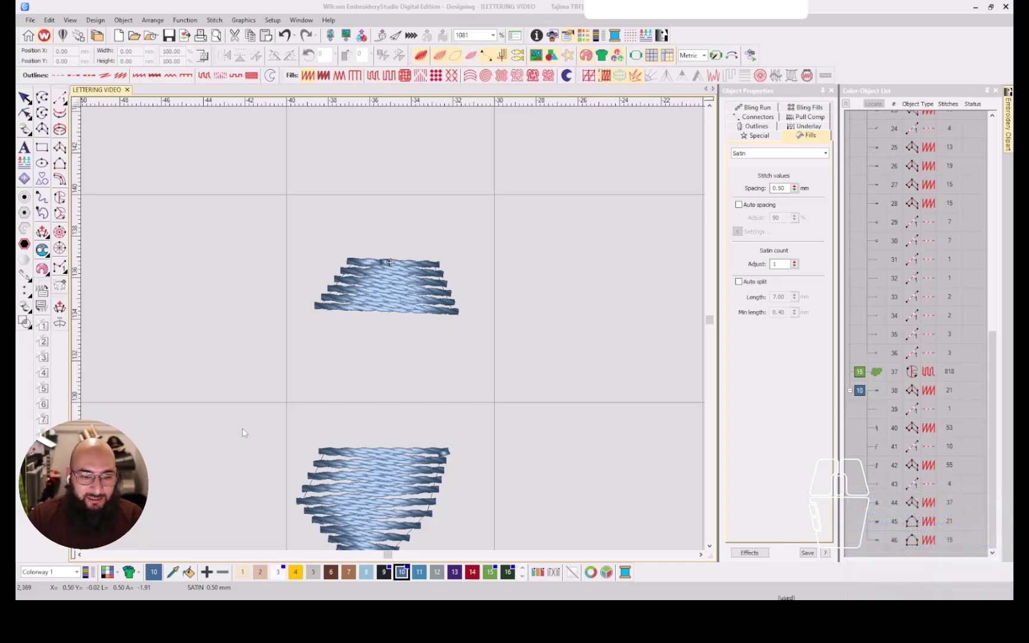
click(401, 369)
scroll(400, 367, down, 5)
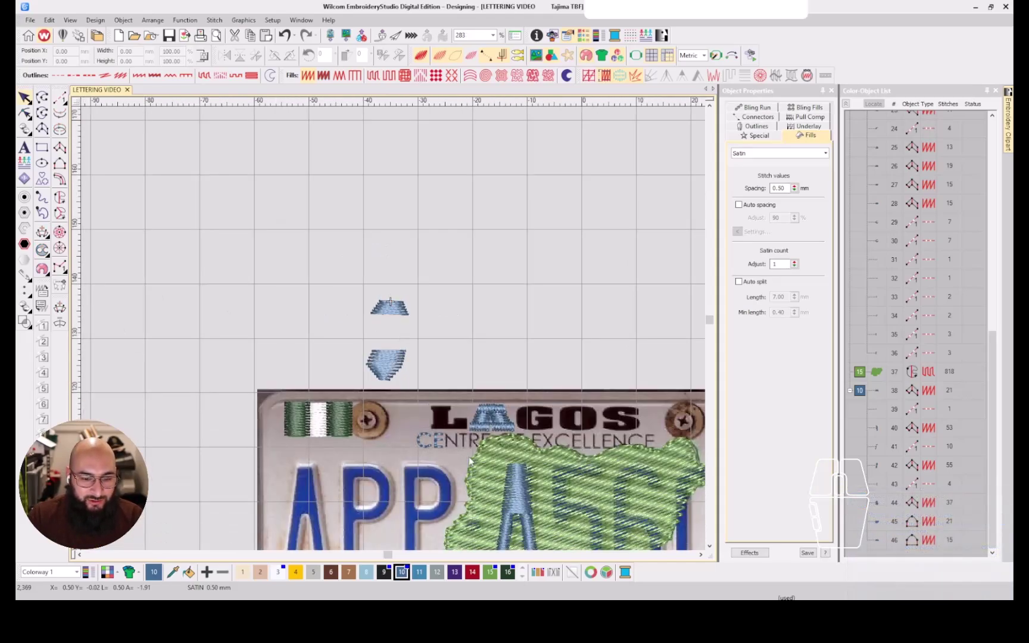
scroll(510, 498, down, 3)
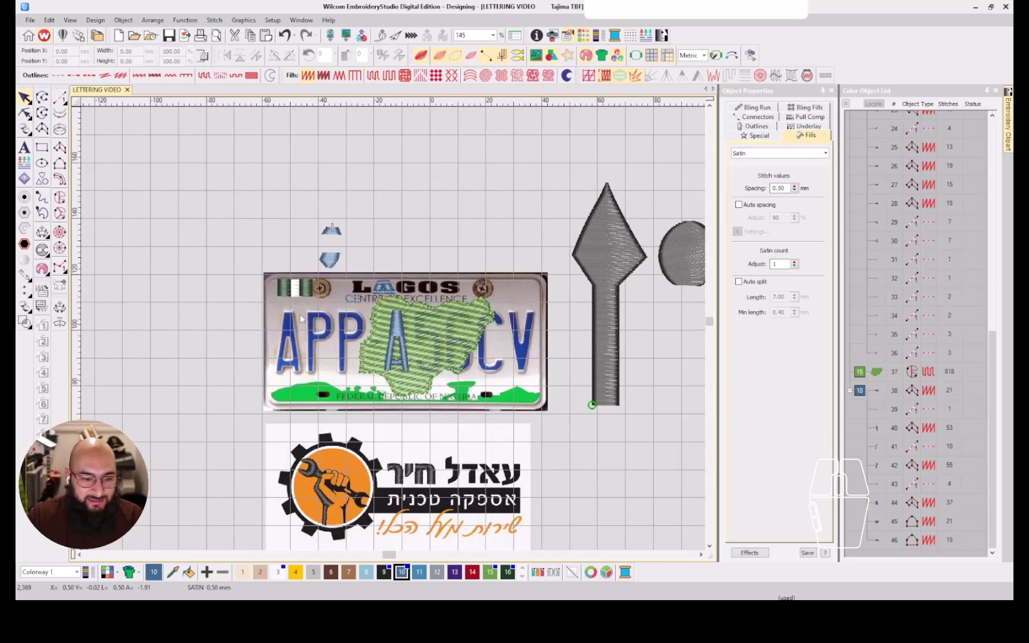